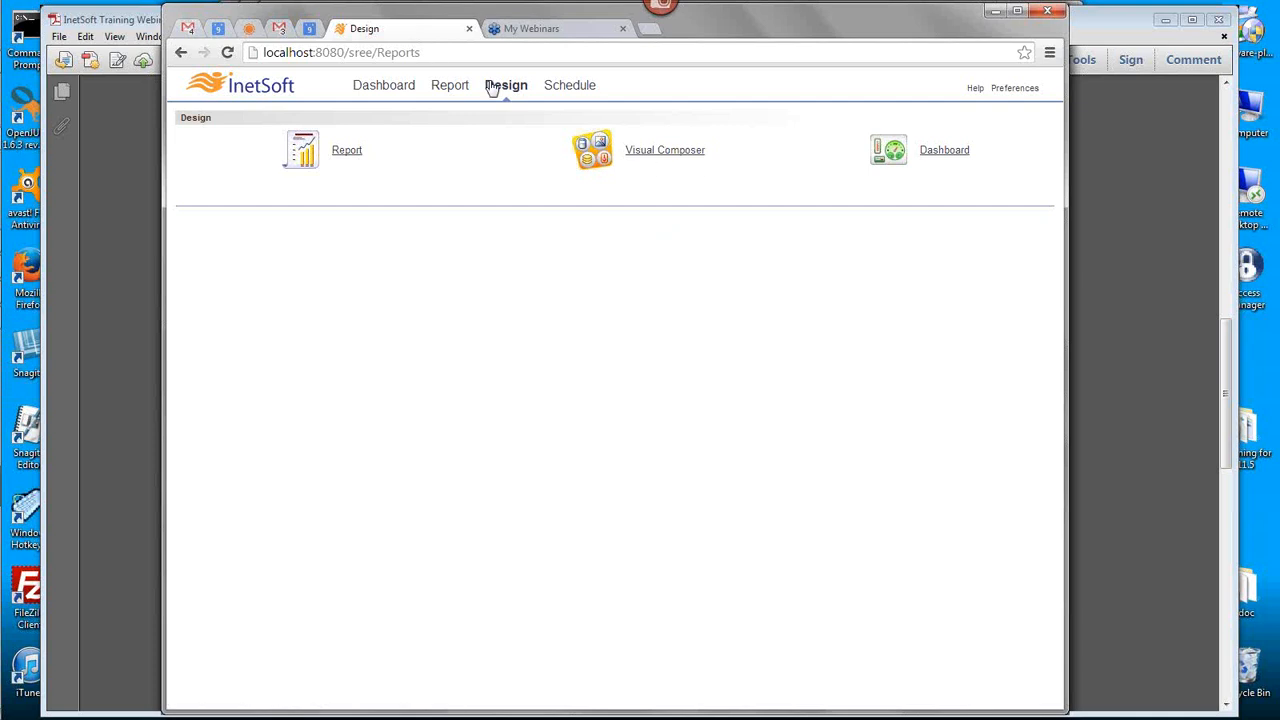
Step: Create a new viewsheet in Visual Composer based on the Order Model of the Orders data source
{"action": "left_click", "coordinate": [658, 155]}
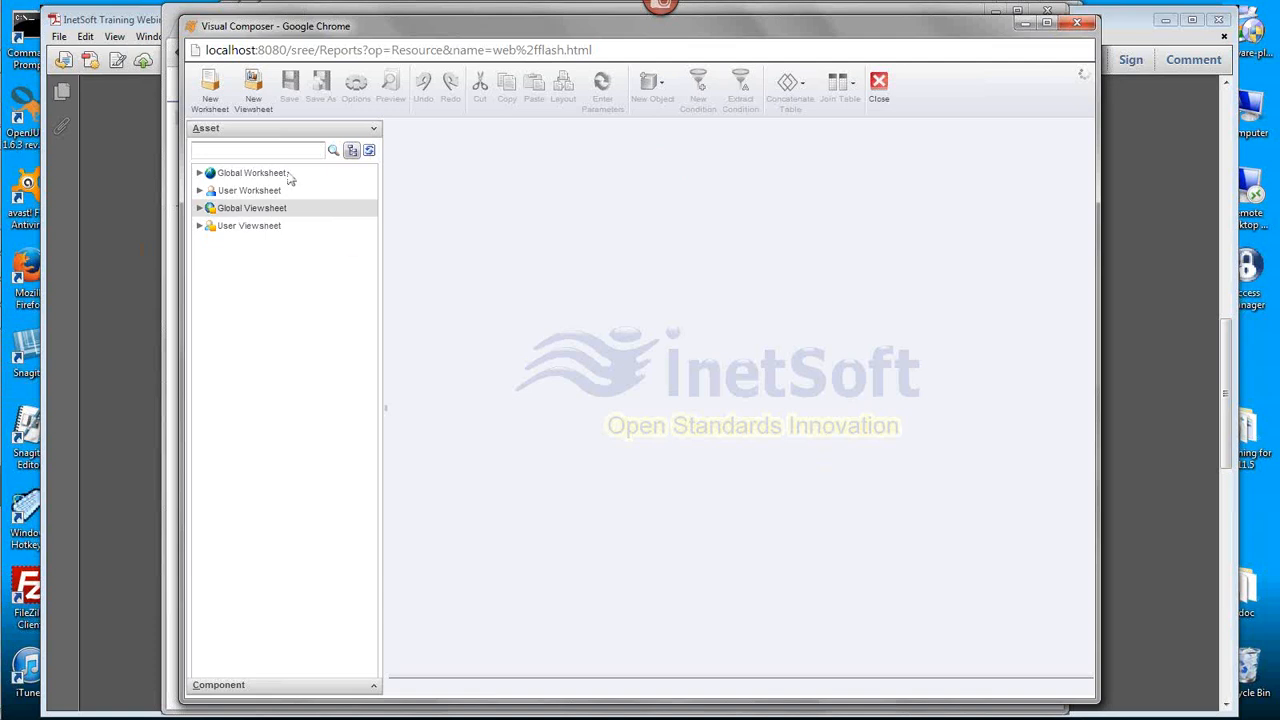
{"action": "left_click", "coordinate": [254, 103]}
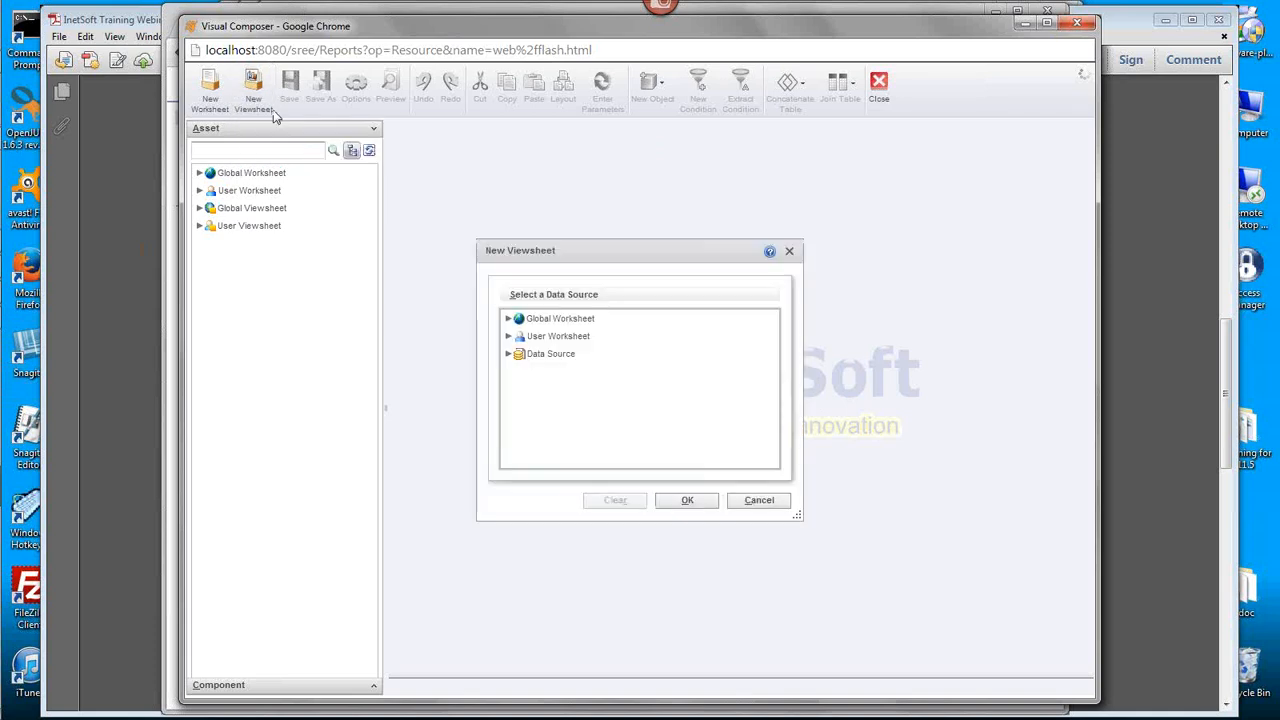
{"action": "left_click", "coordinate": [509, 355]}
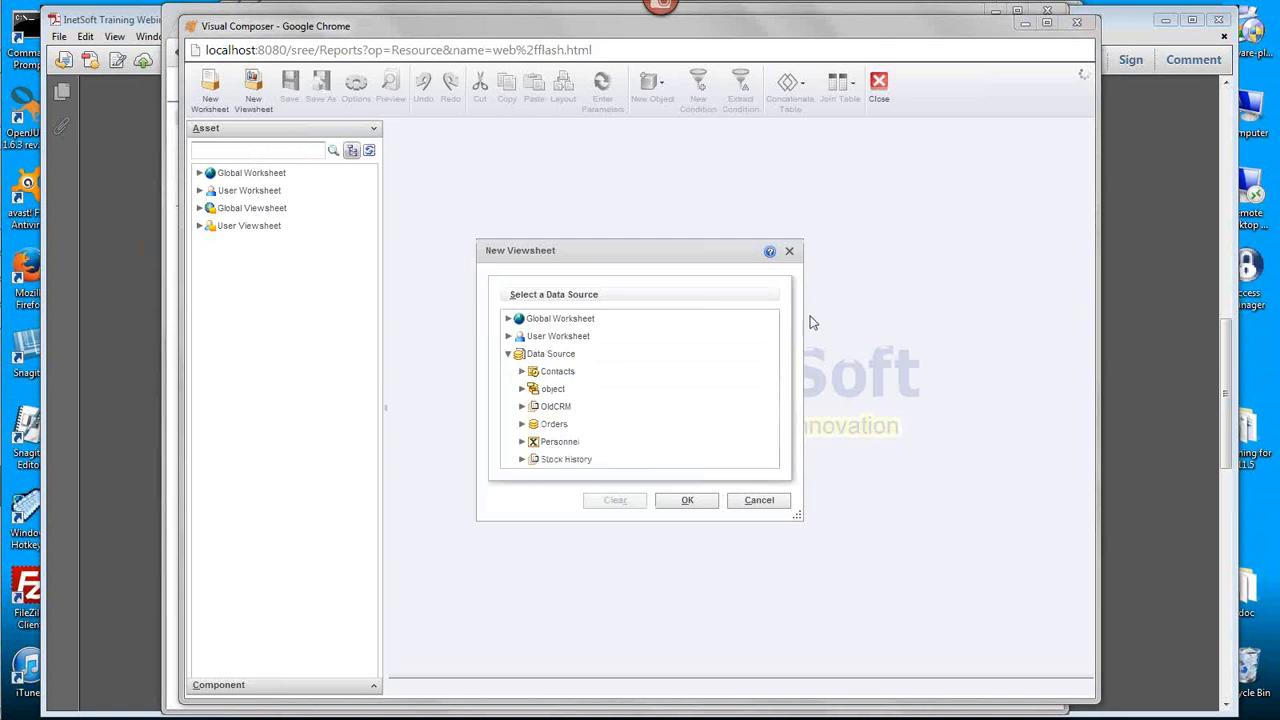
{"action": "double_click", "coordinate": [649, 424]}
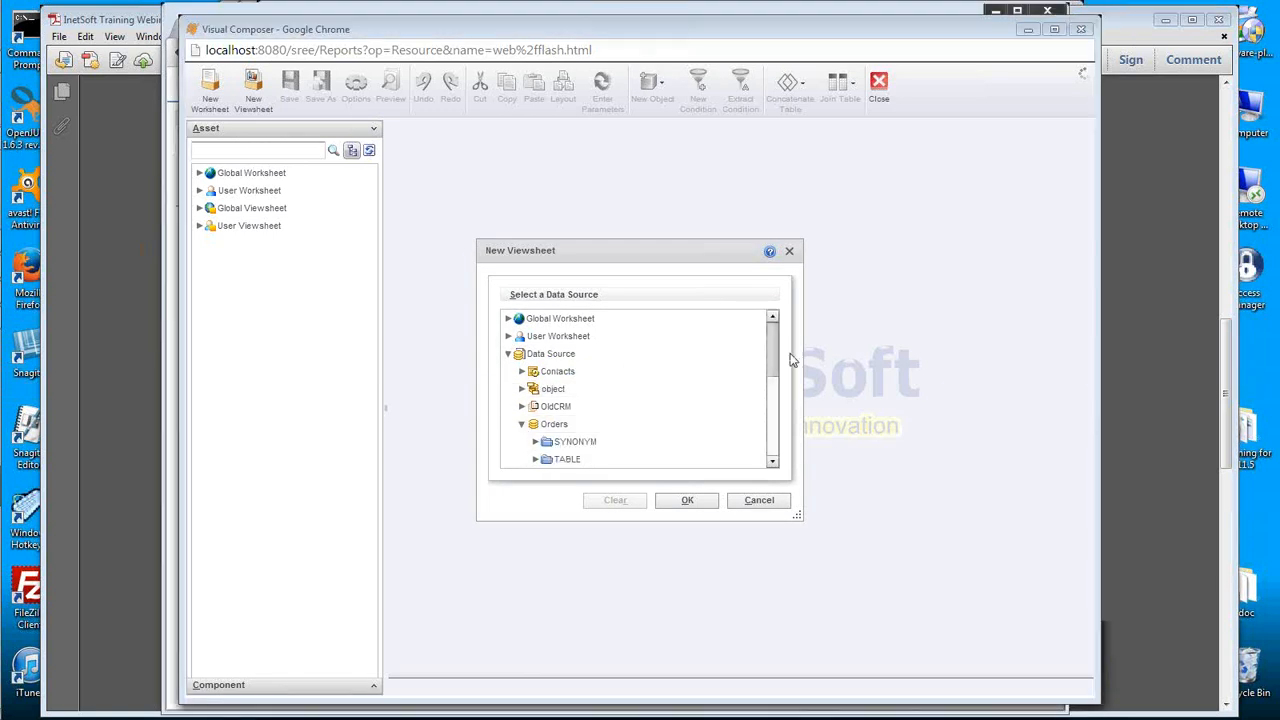
{"action": "left_click_drag", "start_coordinate": [775, 347], "coordinate": [773, 369]}
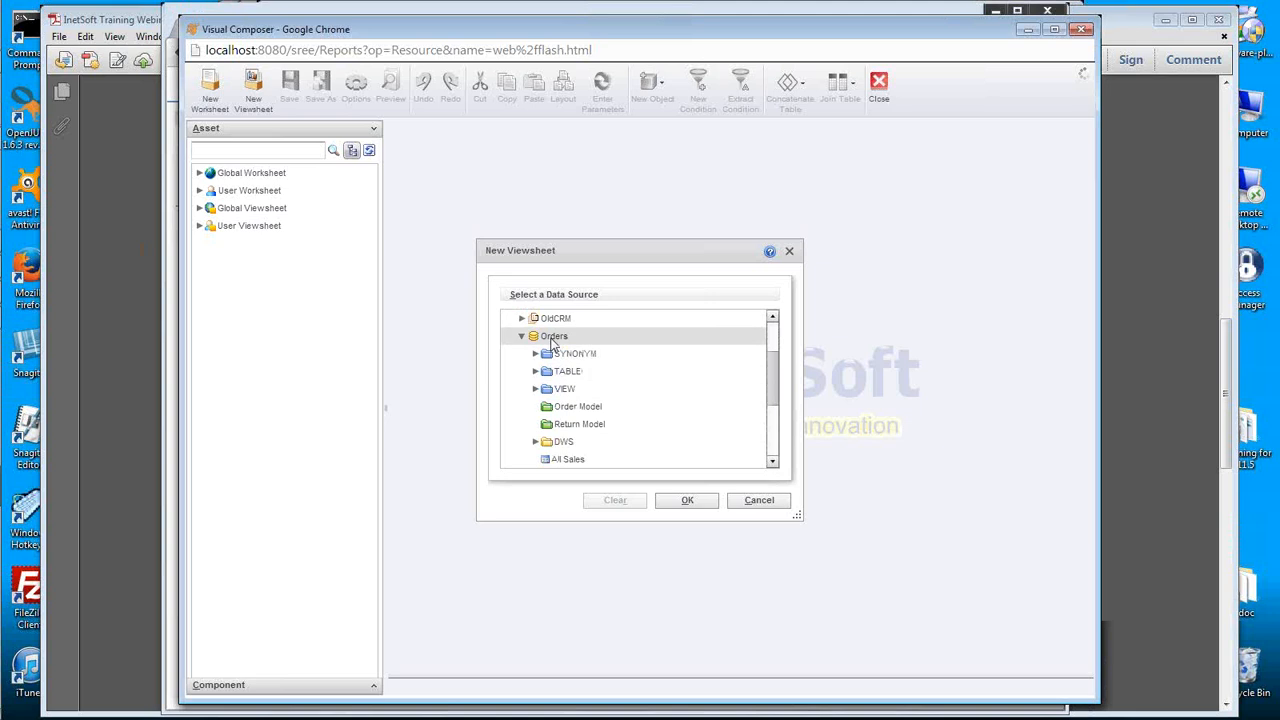
{"action": "left_click", "coordinate": [592, 408]}
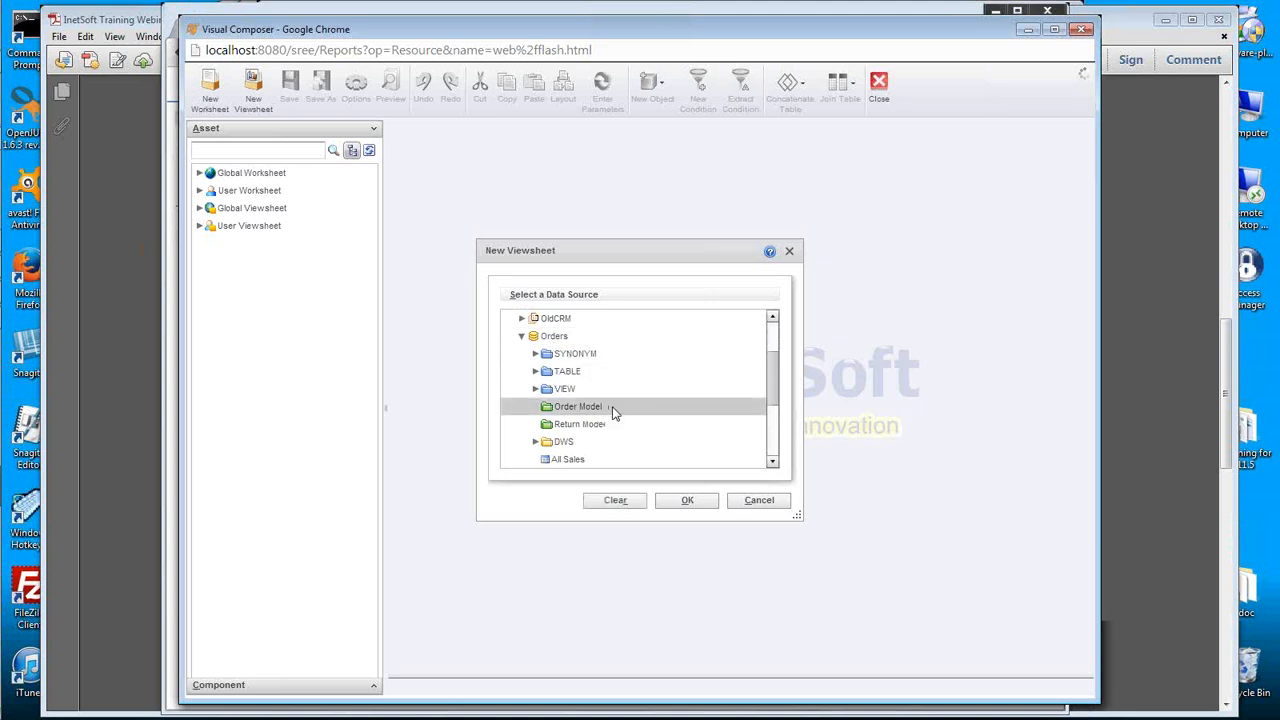
{"action": "left_click", "coordinate": [683, 499]}
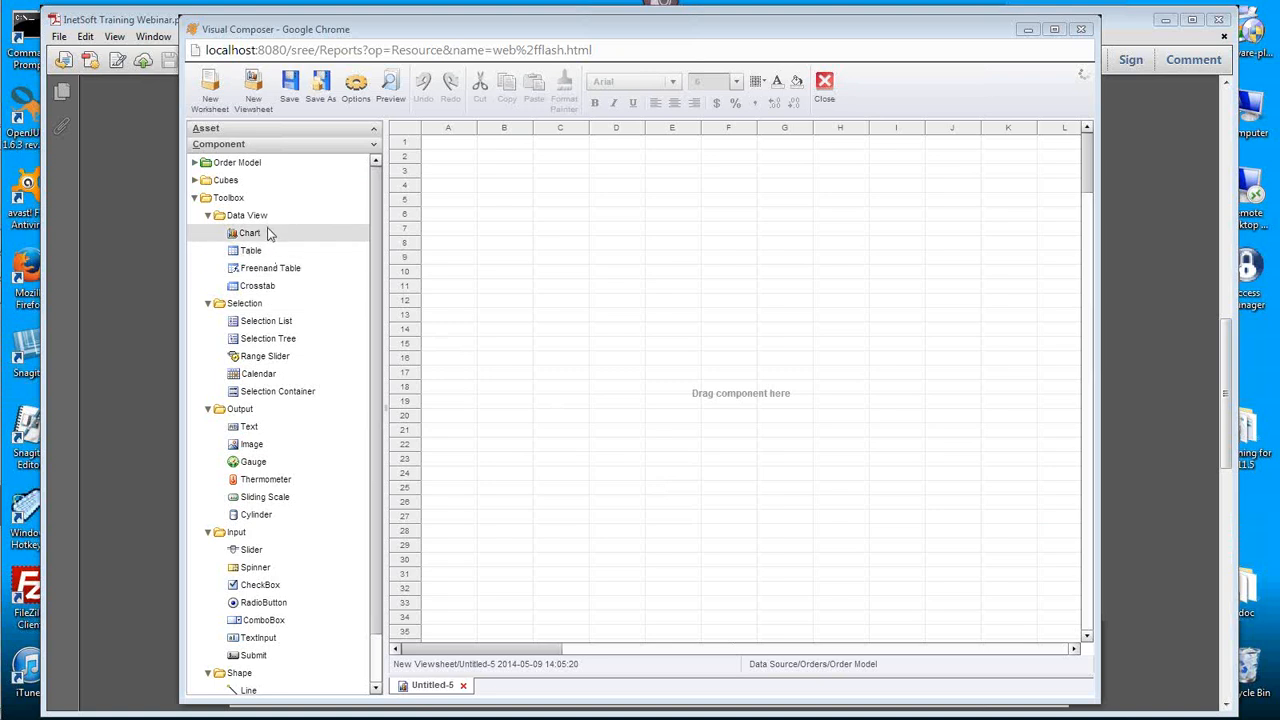
Step: Add a chart to the empty viewsheet and enlarge it to span about columns C to I and rows 4 to 25
{"action": "left_click_drag", "start_coordinate": [250, 233], "coordinate": [562, 222]}
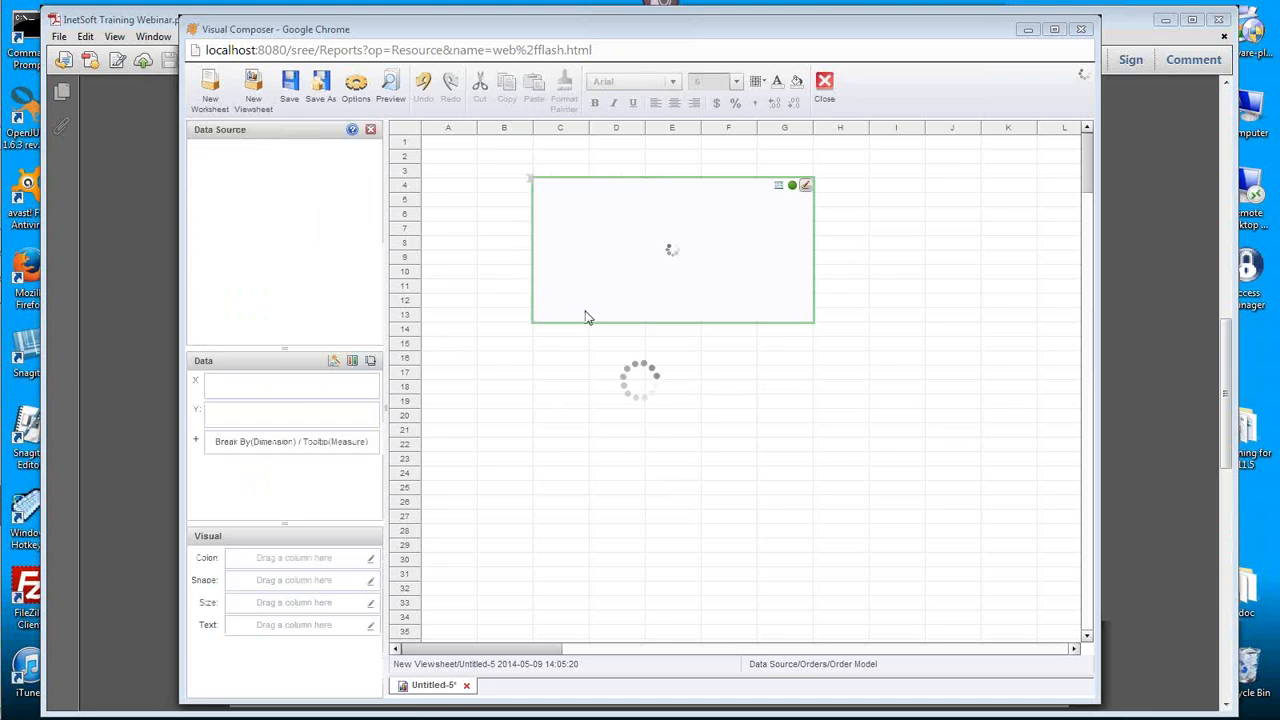
{"action": "left_click_drag", "start_coordinate": [818, 327], "coordinate": [912, 488]}
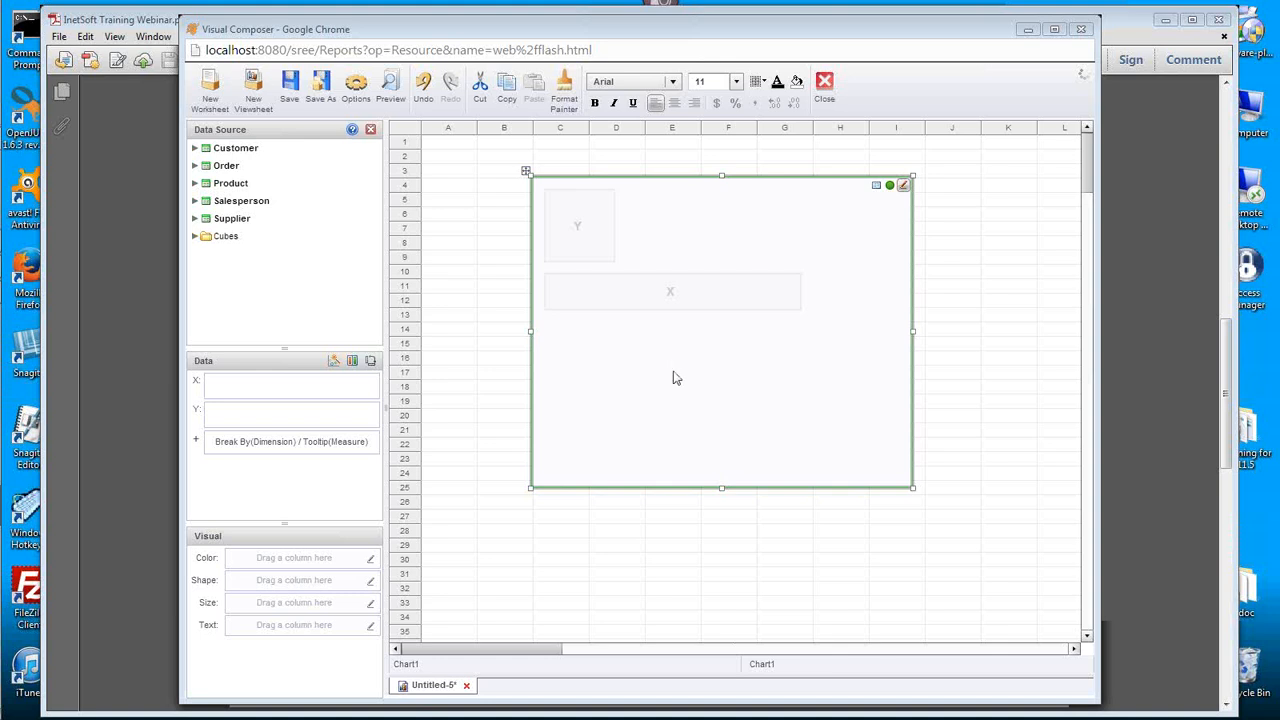
Step: Examine the dimensions and measures of the Product entity and the conversion options for Product:Number In Stock
{"action": "left_click", "coordinate": [197, 184]}
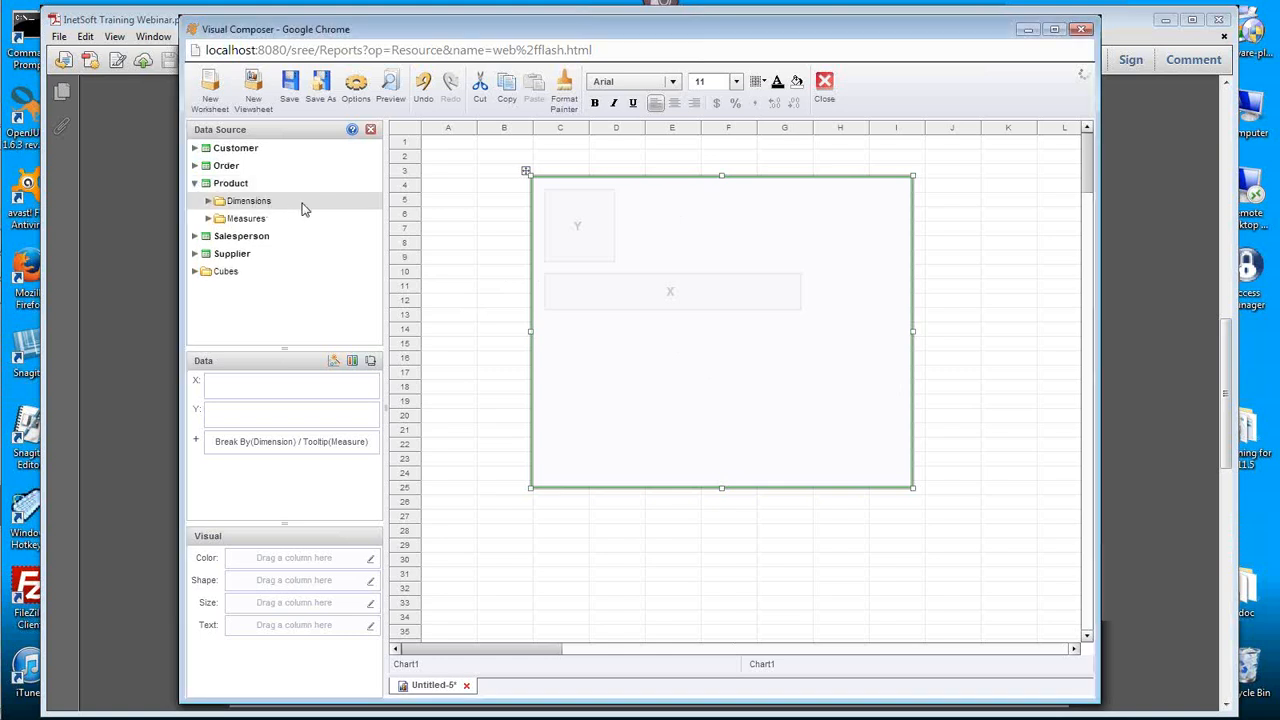
{"action": "left_click", "coordinate": [208, 201]}
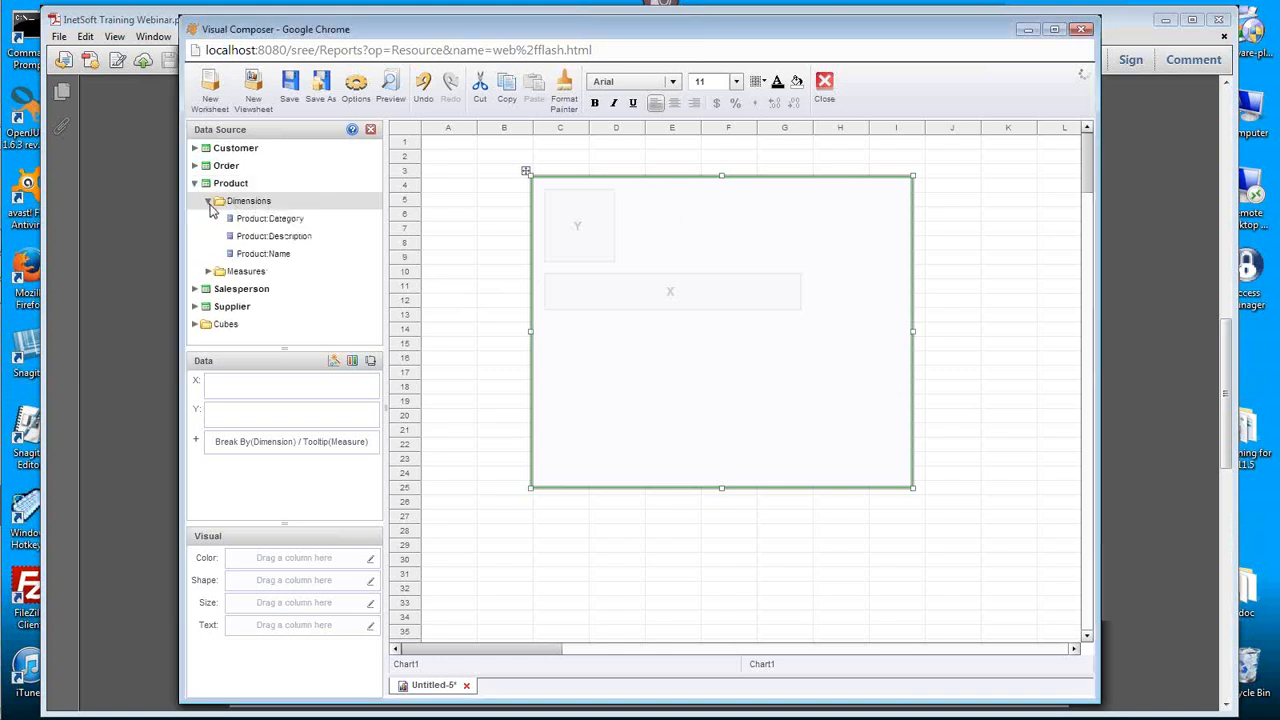
{"action": "left_click", "coordinate": [209, 271]}
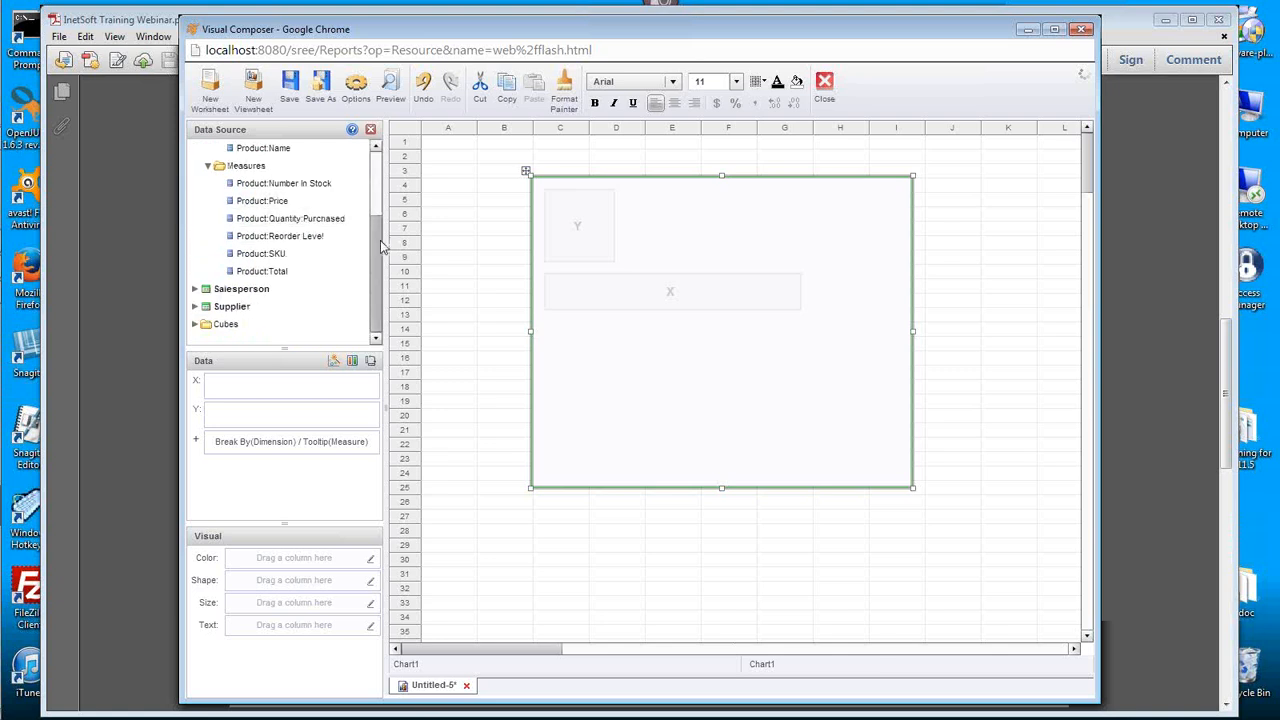
{"action": "left_click_drag", "start_coordinate": [380, 236], "coordinate": [383, 204]}
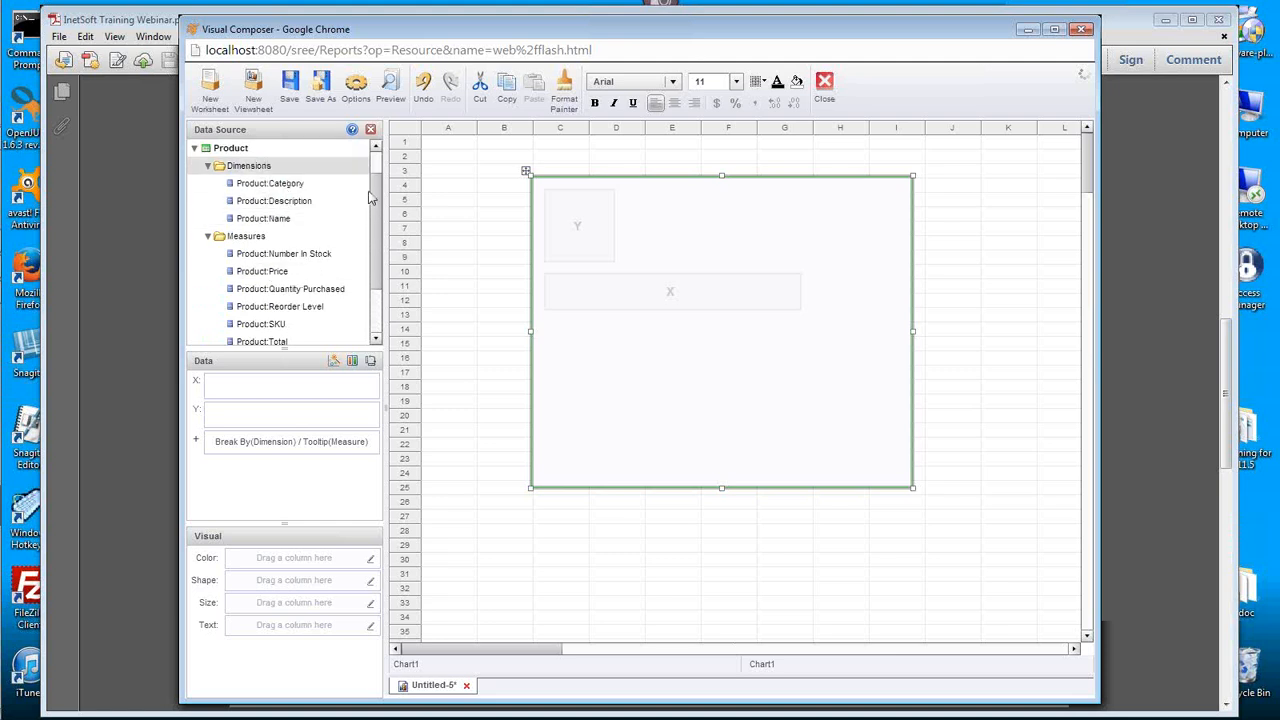
{"action": "left_click_drag", "start_coordinate": [378, 189], "coordinate": [378, 168]}
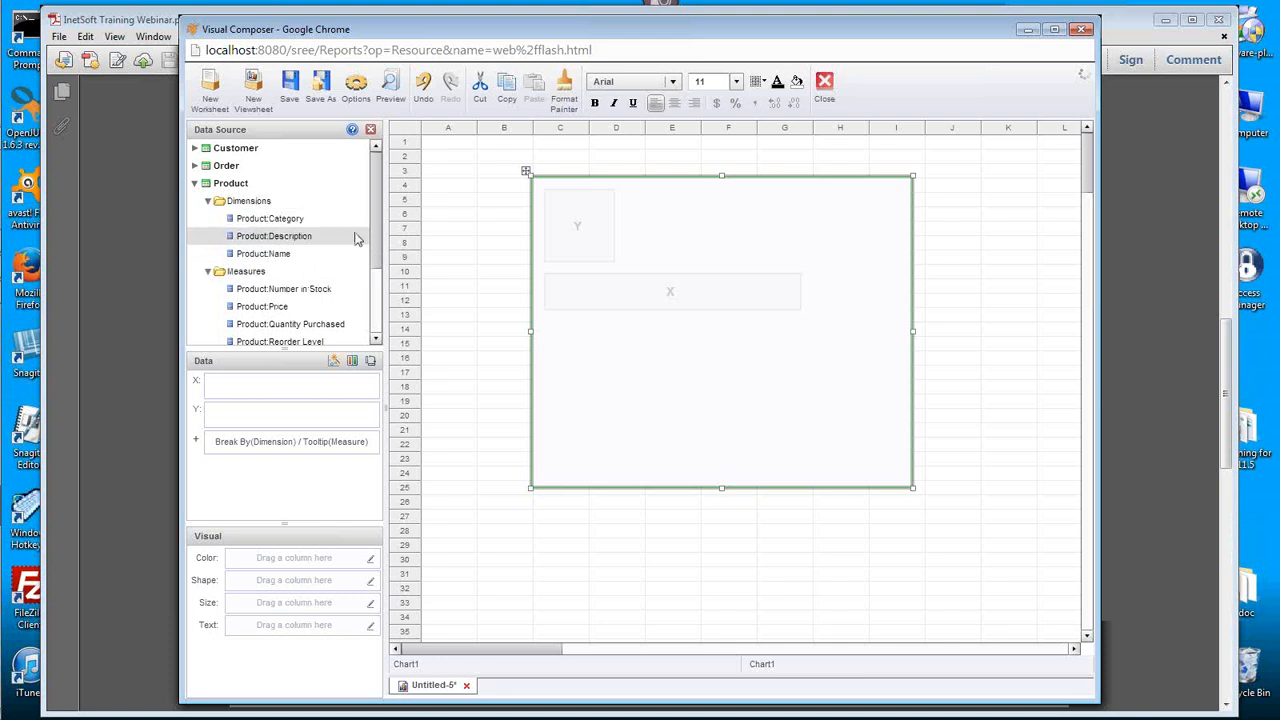
{"action": "scroll", "coordinate": [377, 228], "scroll_direction": "down", "scroll_amount": 1}
{"action": "scroll", "coordinate": [377, 228], "scroll_direction": "down", "scroll_amount": 1}
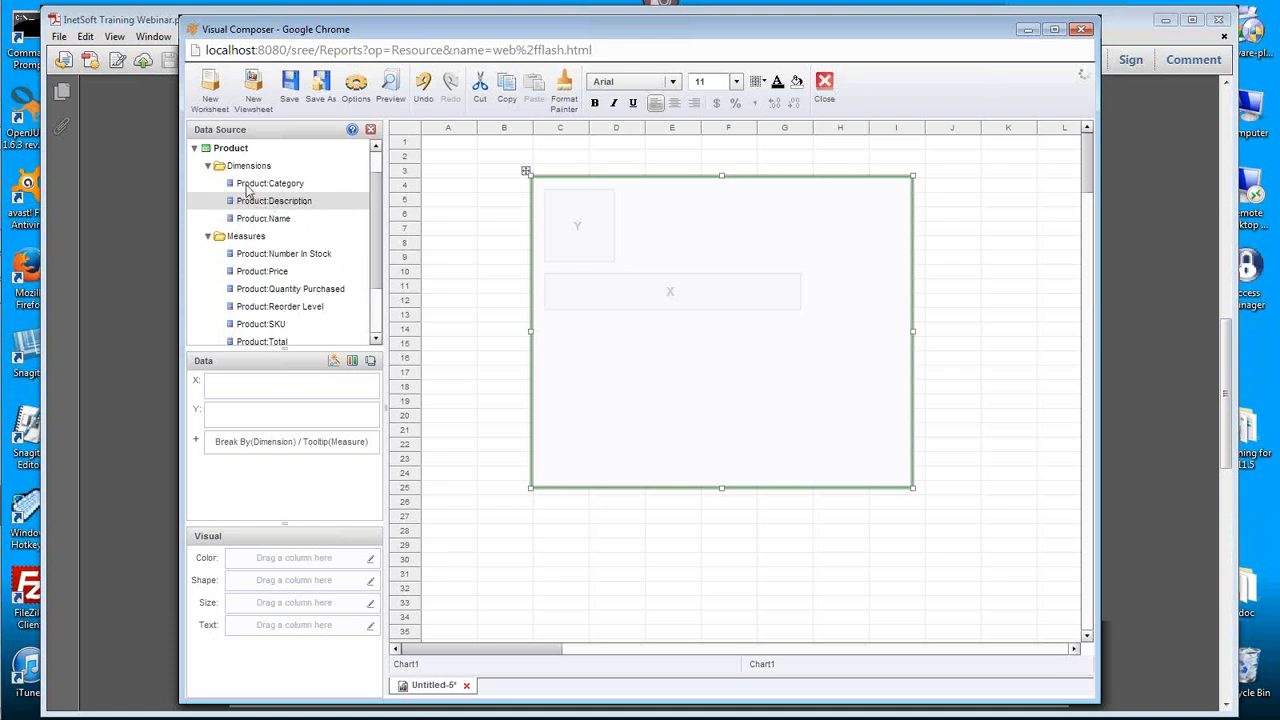
{"action": "right_click", "coordinate": [290, 259]}
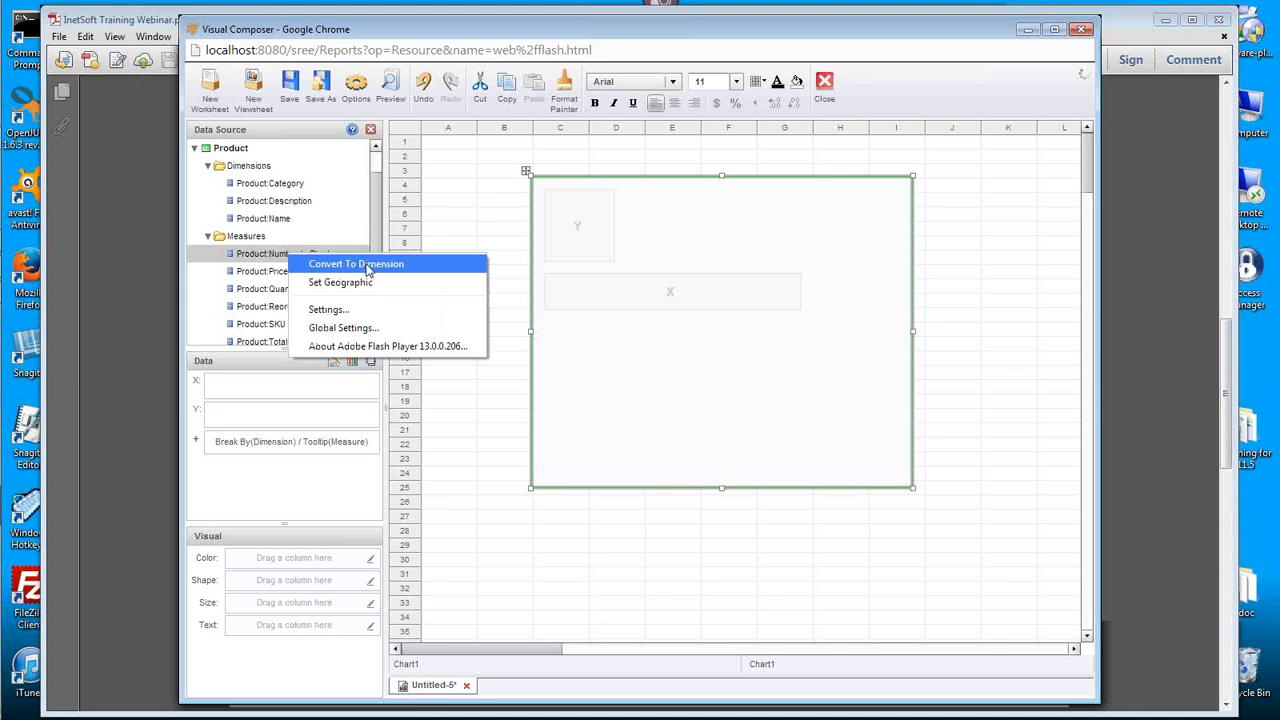
{"action": "left_click", "coordinate": [253, 263]}
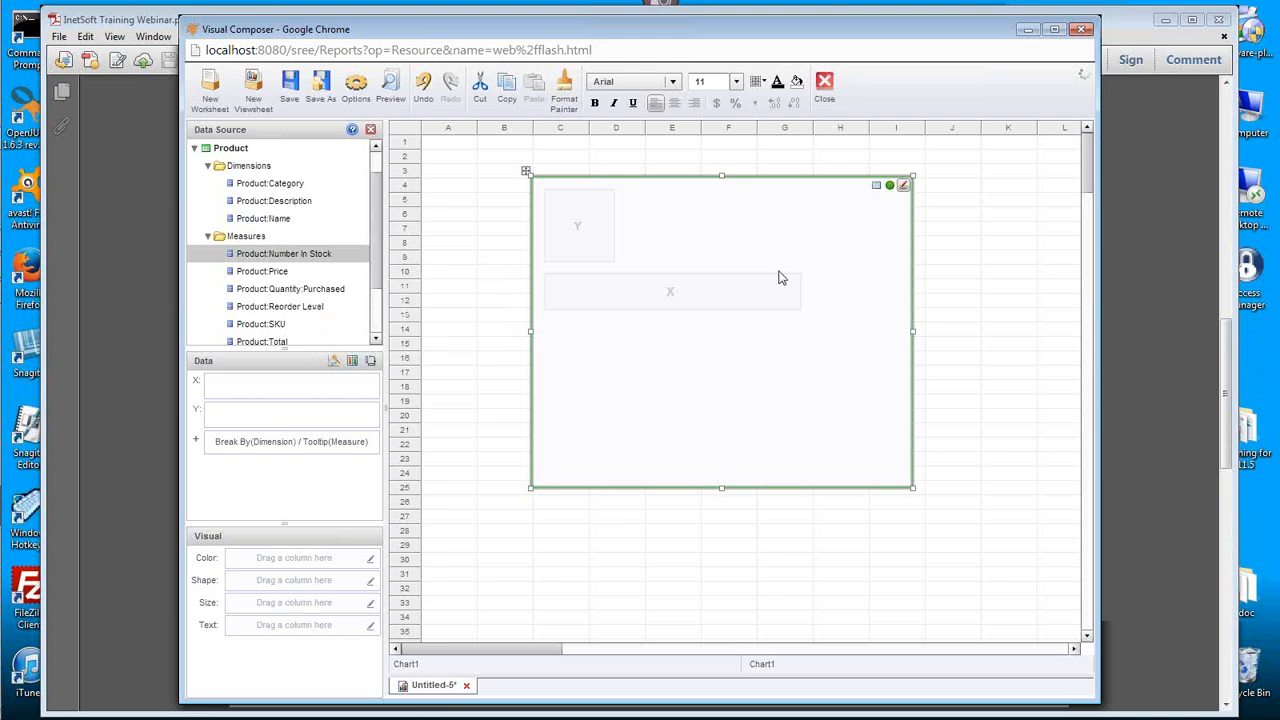
Step: Plot the Product:Total measure on the chart's Y axis and inspect the value of the resulting bar
{"action": "scroll", "coordinate": [330, 287], "scroll_direction": "down", "scroll_amount": 3}
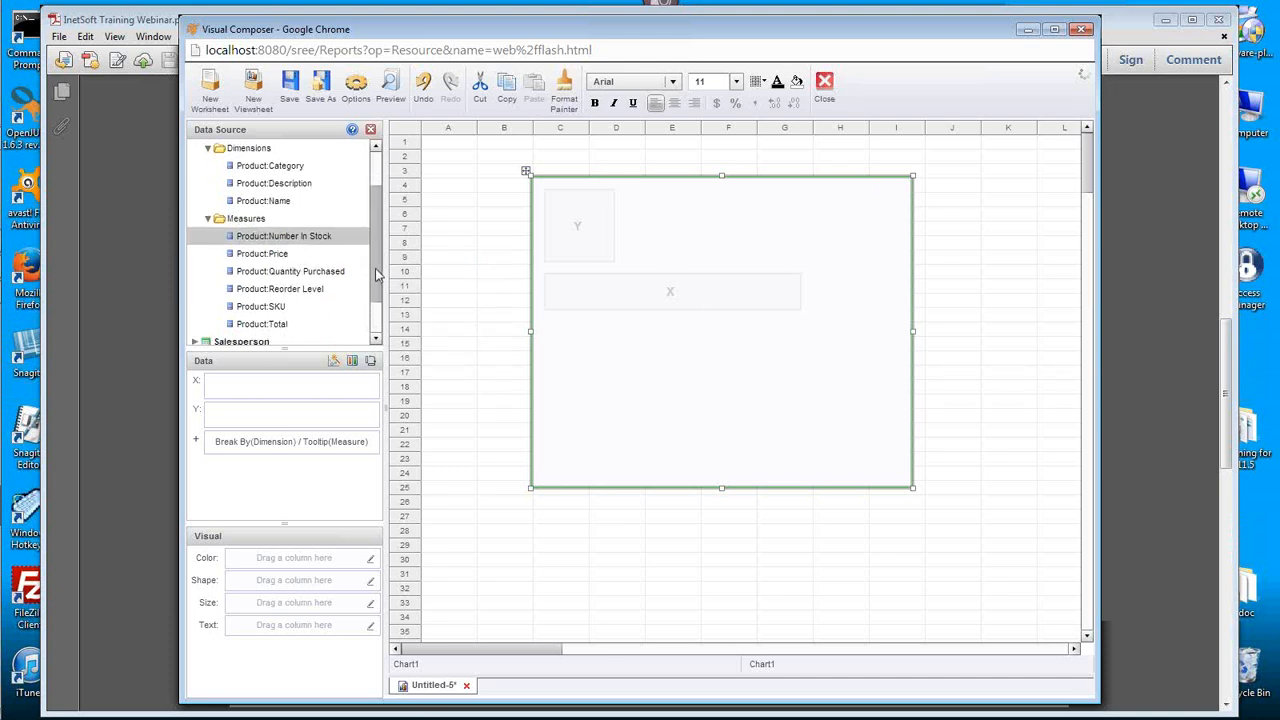
{"action": "left_click", "coordinate": [294, 290]}
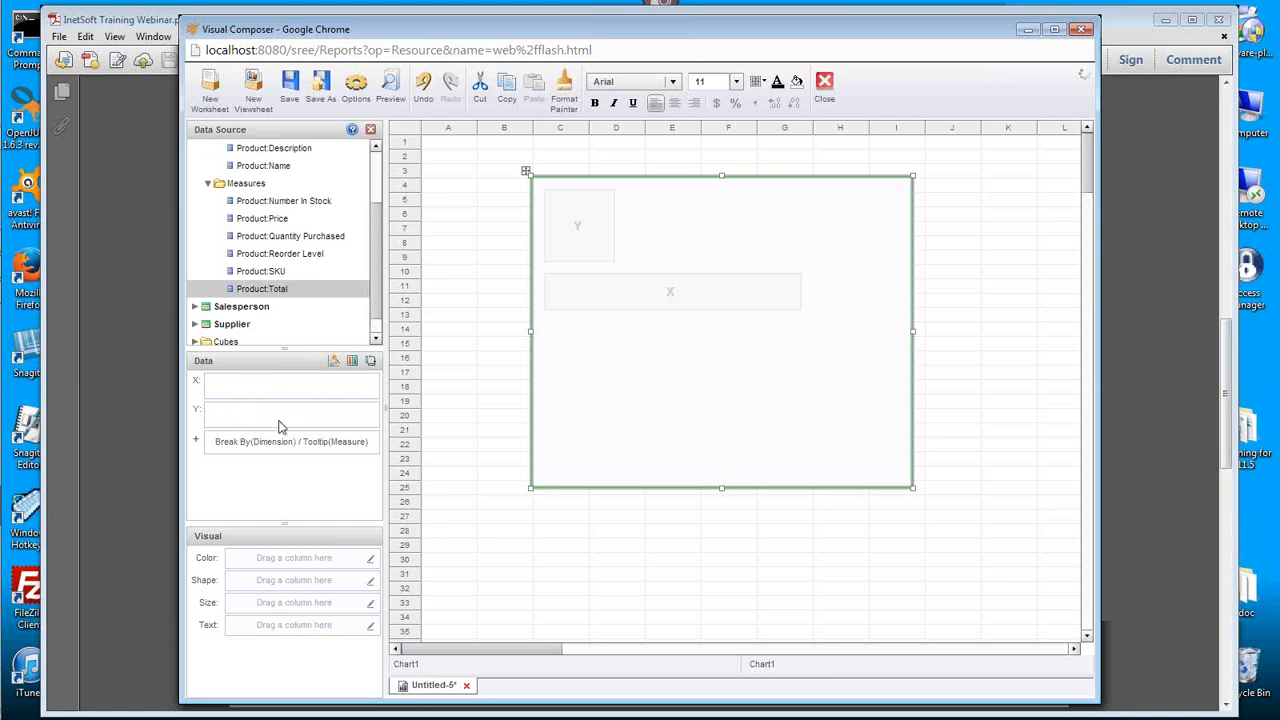
{"action": "left_click_drag", "start_coordinate": [303, 292], "coordinate": [276, 420]}
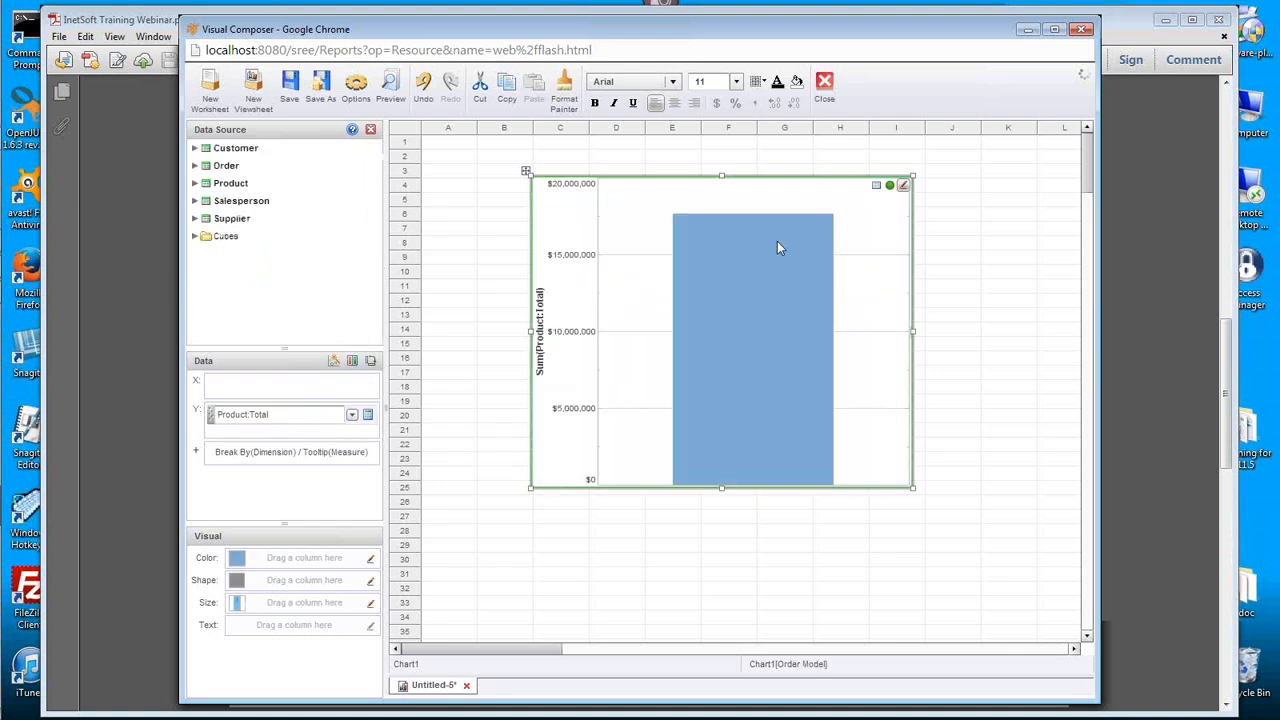
{"action": "mouse_move", "coordinate": [733, 373]}
{"action": "mouse_move", "coordinate": [699, 398]}
{"action": "mouse_move", "coordinate": [797, 398]}
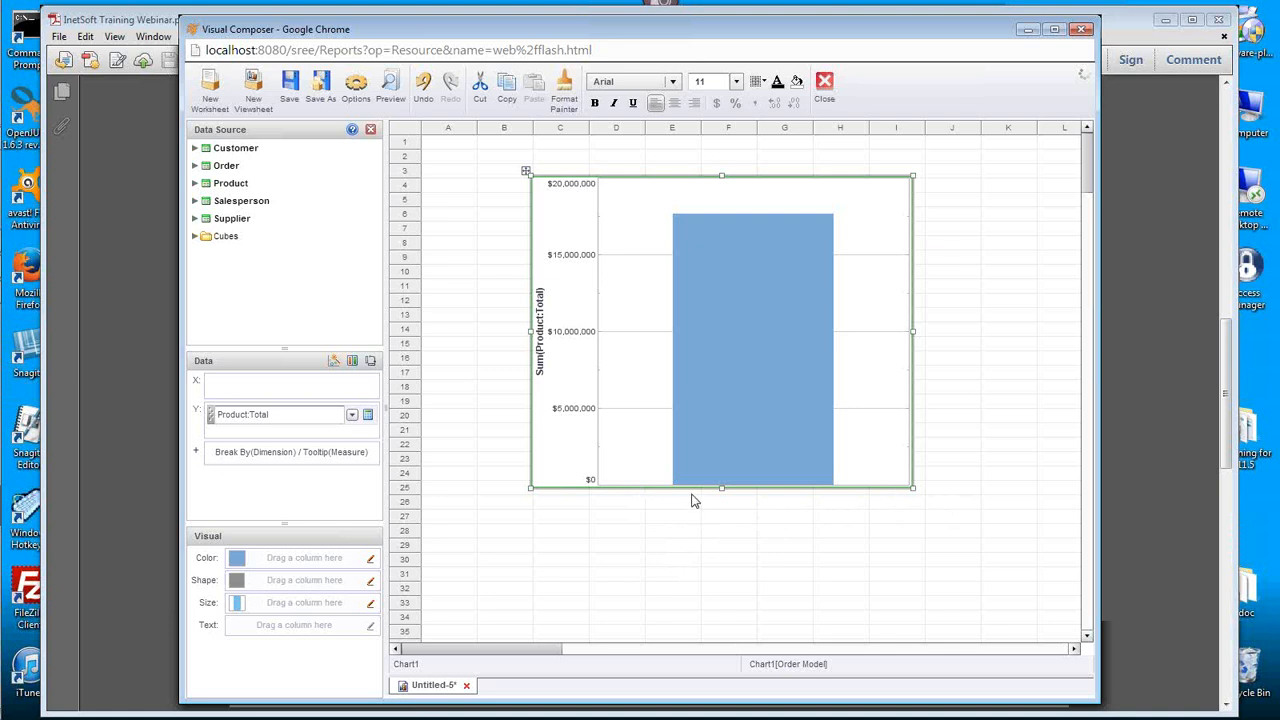
Step: Place the Order:Date dimension from the Order entity on the chart's X axis and inspect the 2011 data point
{"action": "left_click", "coordinate": [195, 166]}
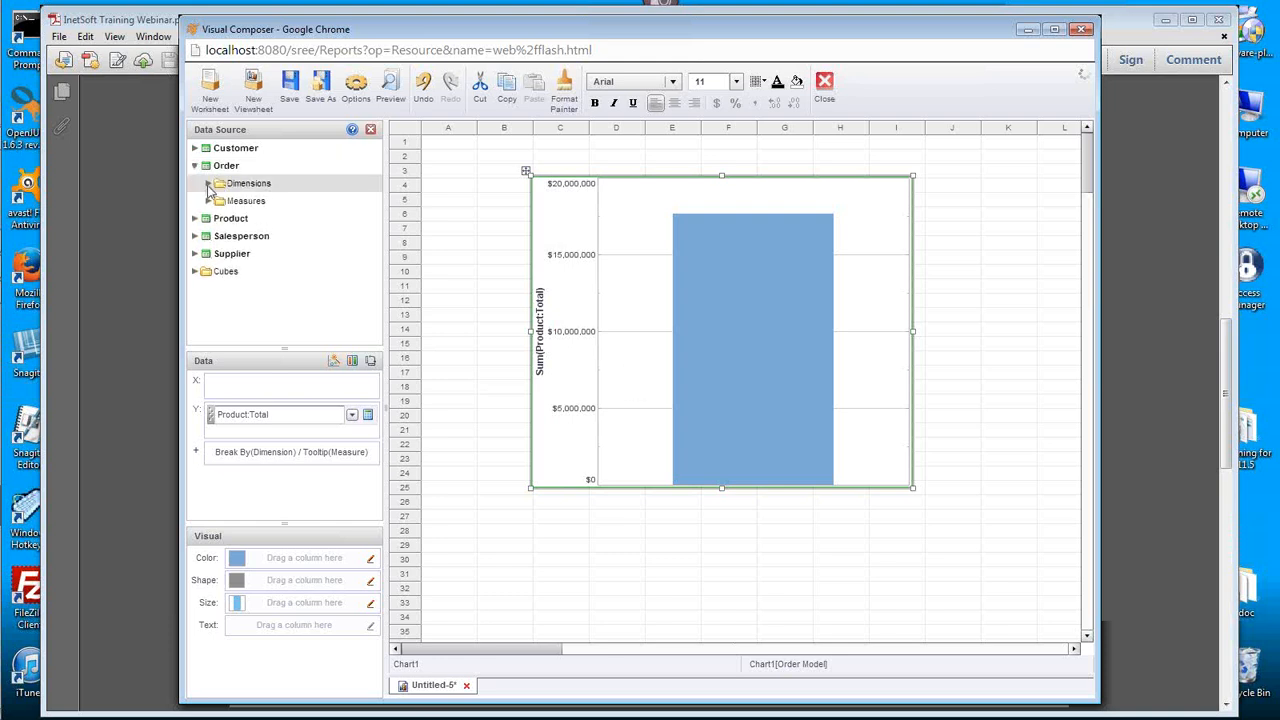
{"action": "left_click", "coordinate": [208, 183]}
{"action": "left_click", "coordinate": [250, 200]}
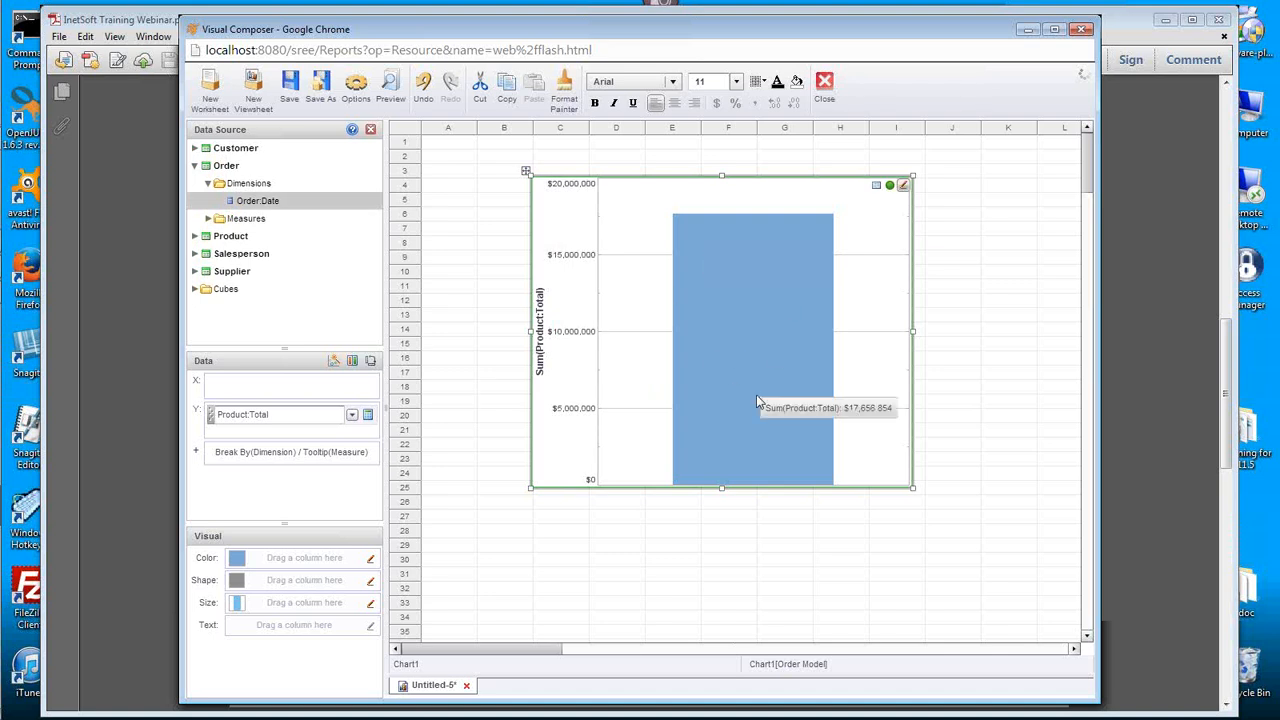
{"action": "left_click", "coordinate": [293, 205]}
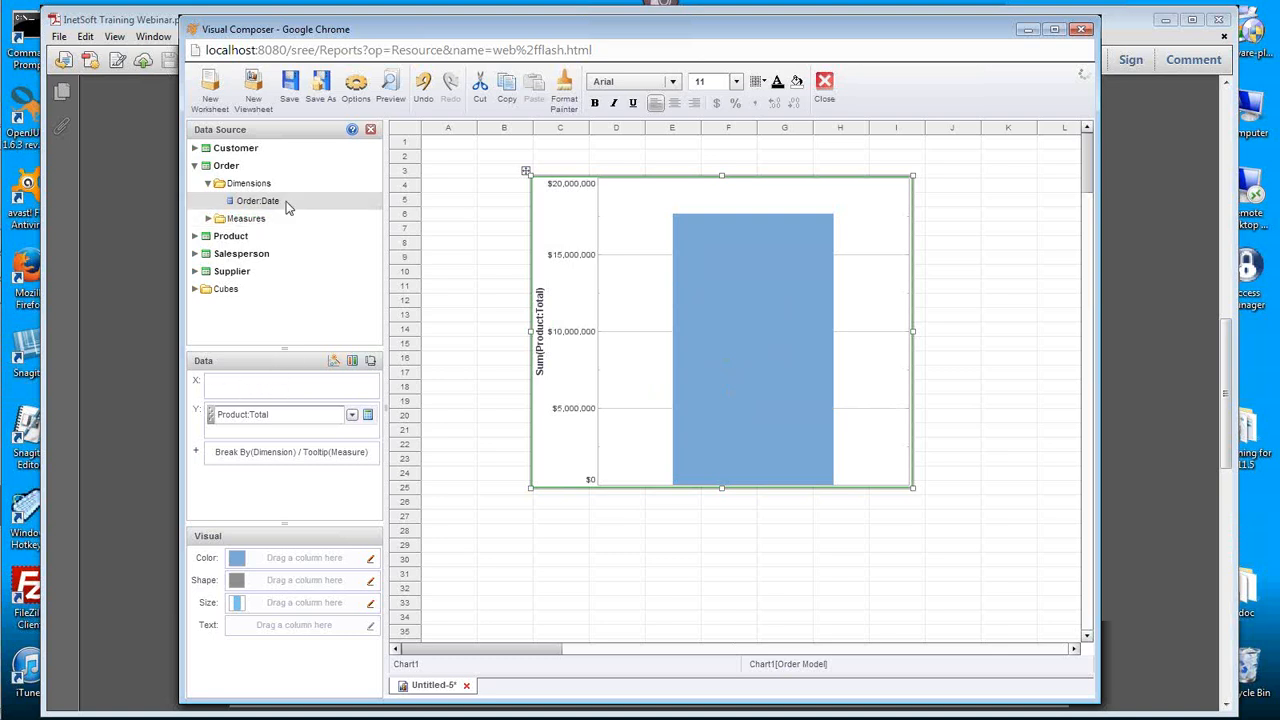
{"action": "left_click_drag", "start_coordinate": [288, 207], "coordinate": [253, 398]}
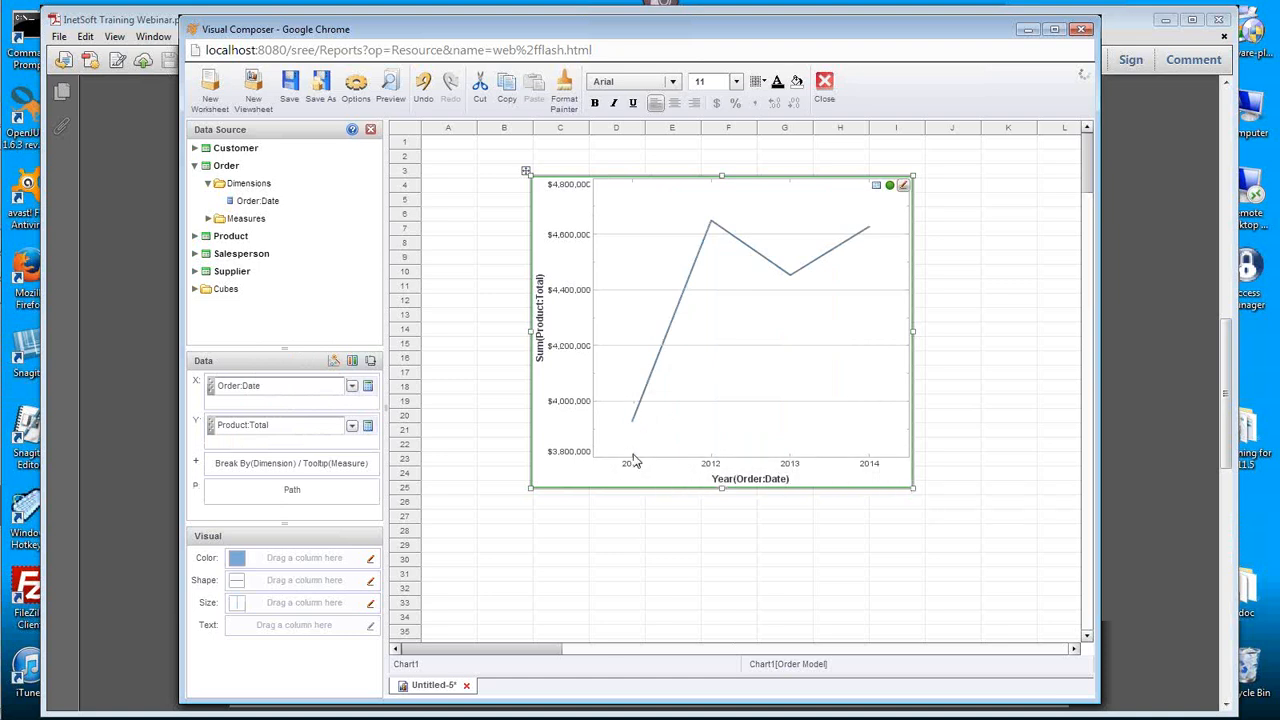
{"action": "mouse_move", "coordinate": [632, 423]}
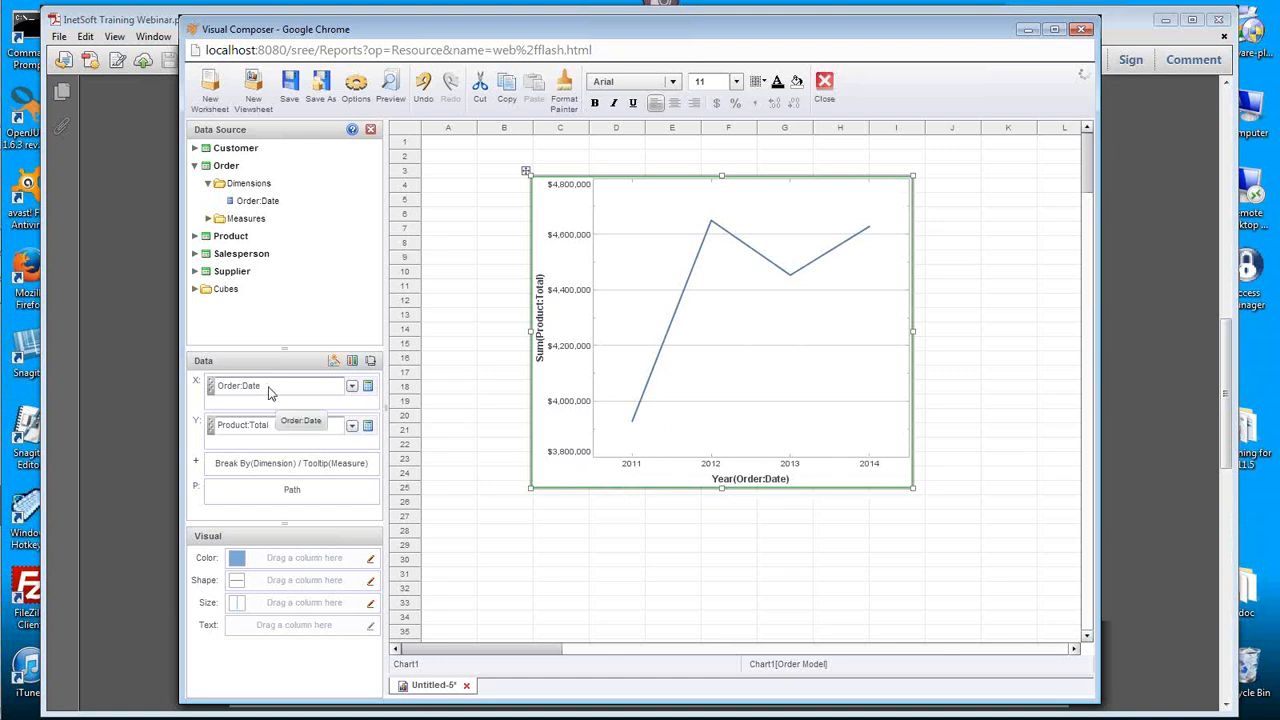
Step: Remove Order:Date from the X axis, color the chart by Order:Date instead, and inspect the yearly bars
{"action": "left_click_drag", "start_coordinate": [266, 398], "coordinate": [330, 278]}
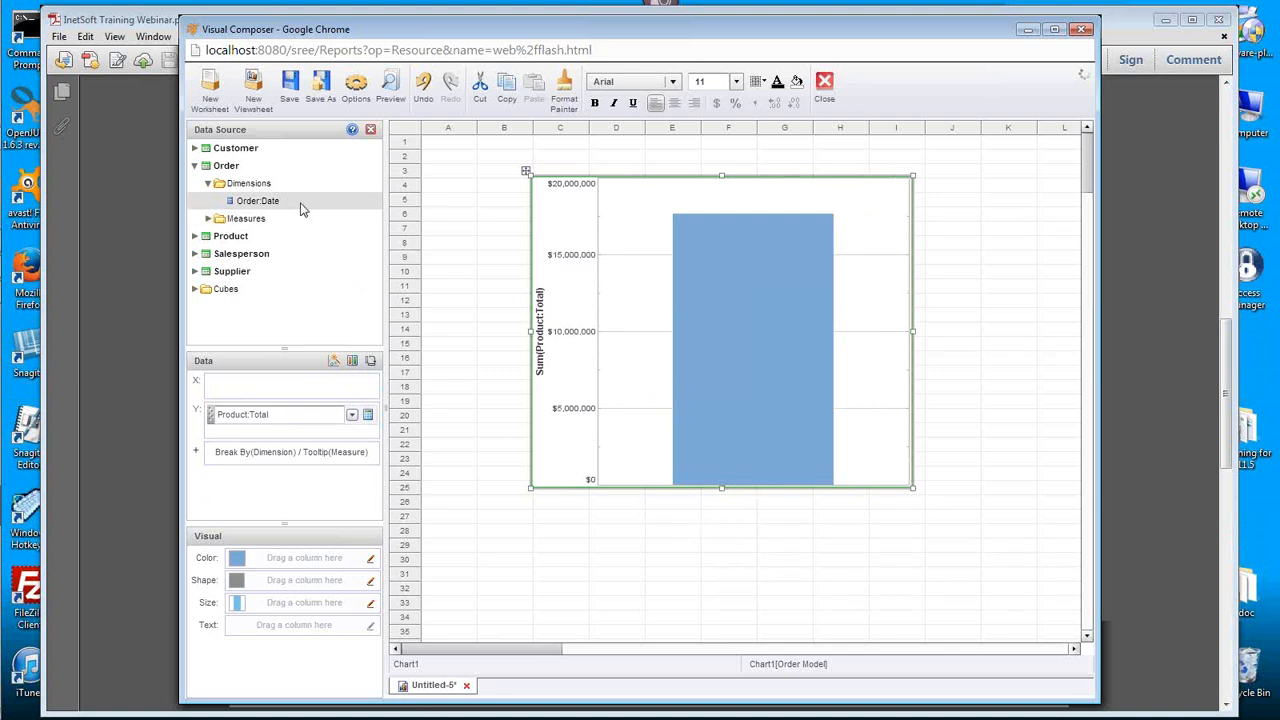
{"action": "left_click_drag", "start_coordinate": [306, 206], "coordinate": [277, 565]}
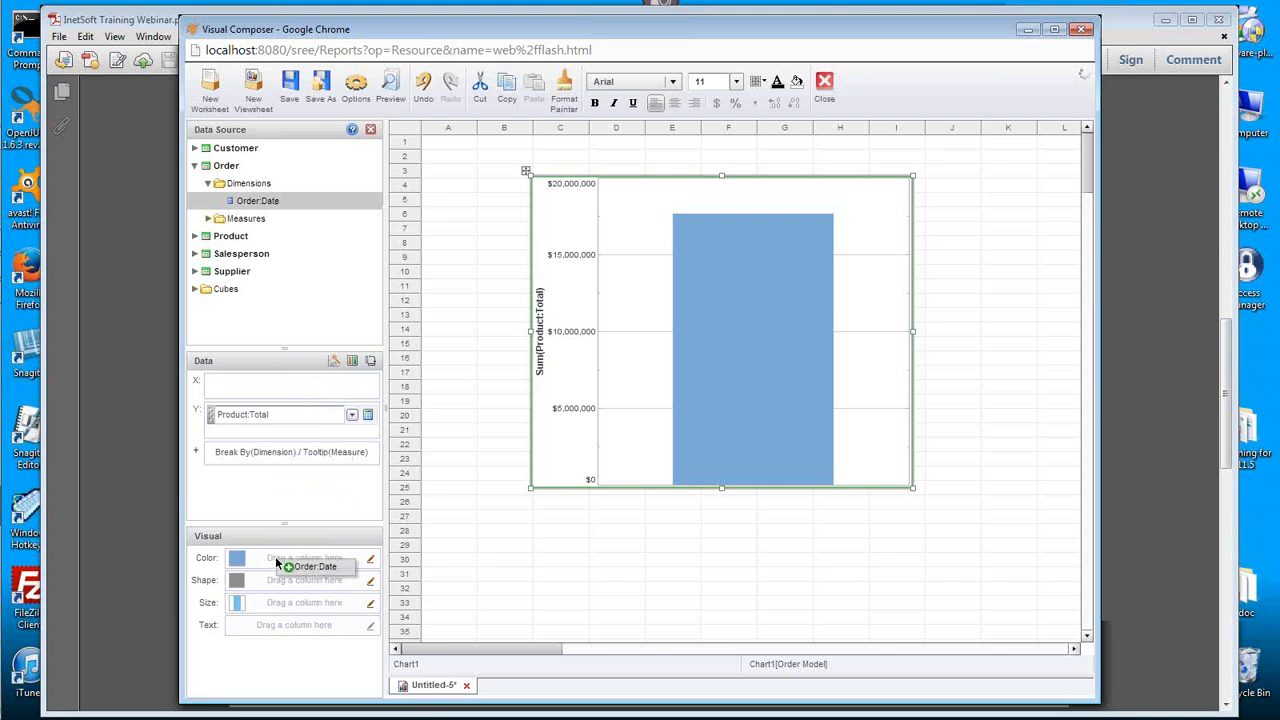
{"action": "left_click_drag", "start_coordinate": [277, 565], "coordinate": [279, 565]}
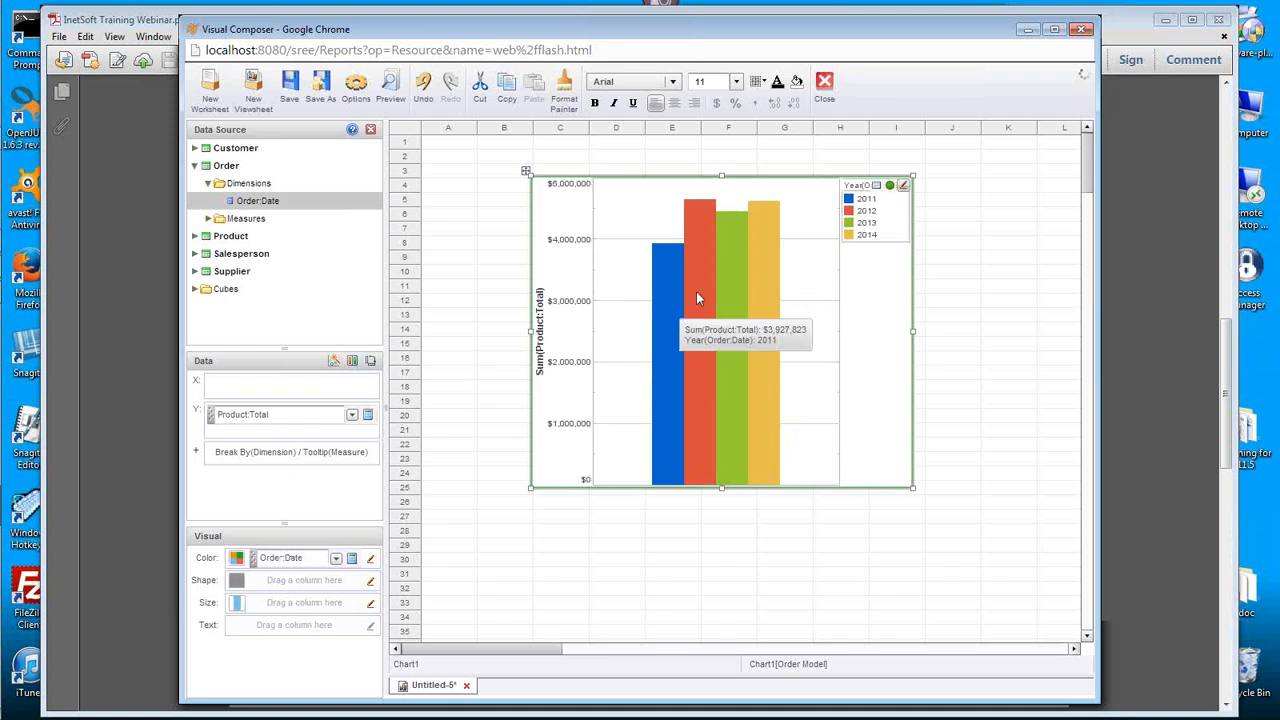
{"action": "mouse_move", "coordinate": [764, 372]}
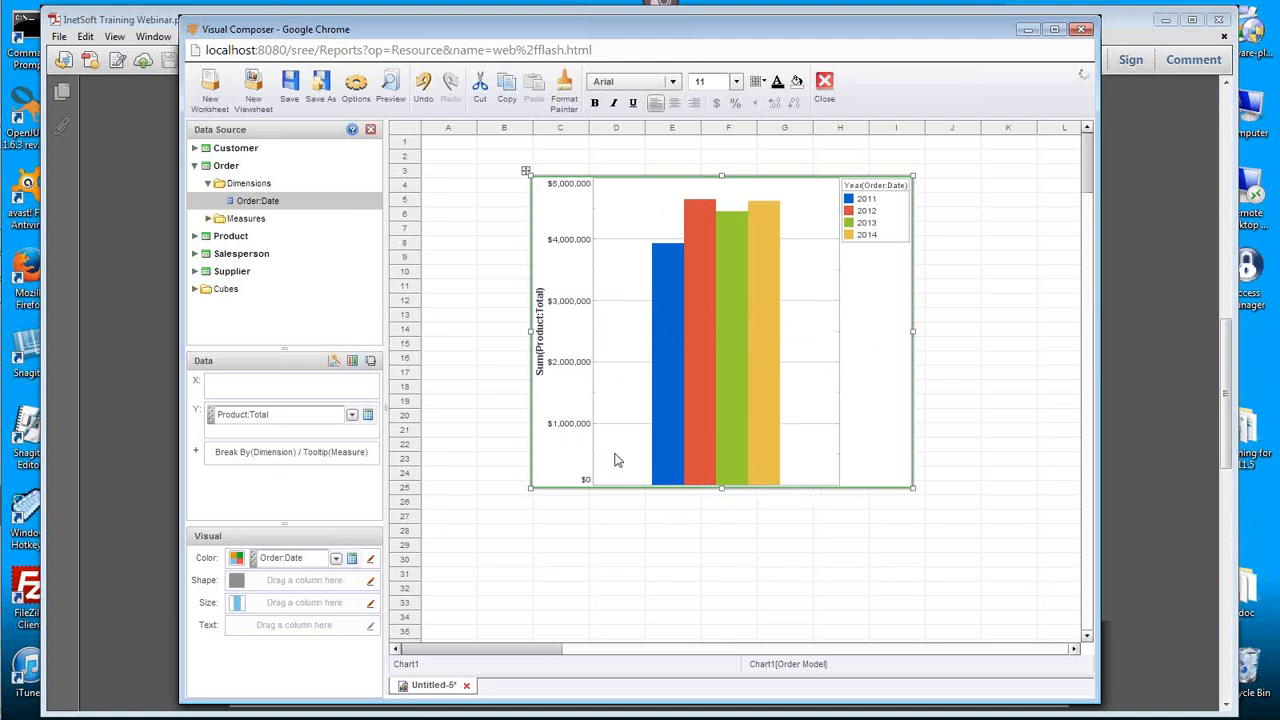
{"action": "mouse_move", "coordinate": [713, 402]}
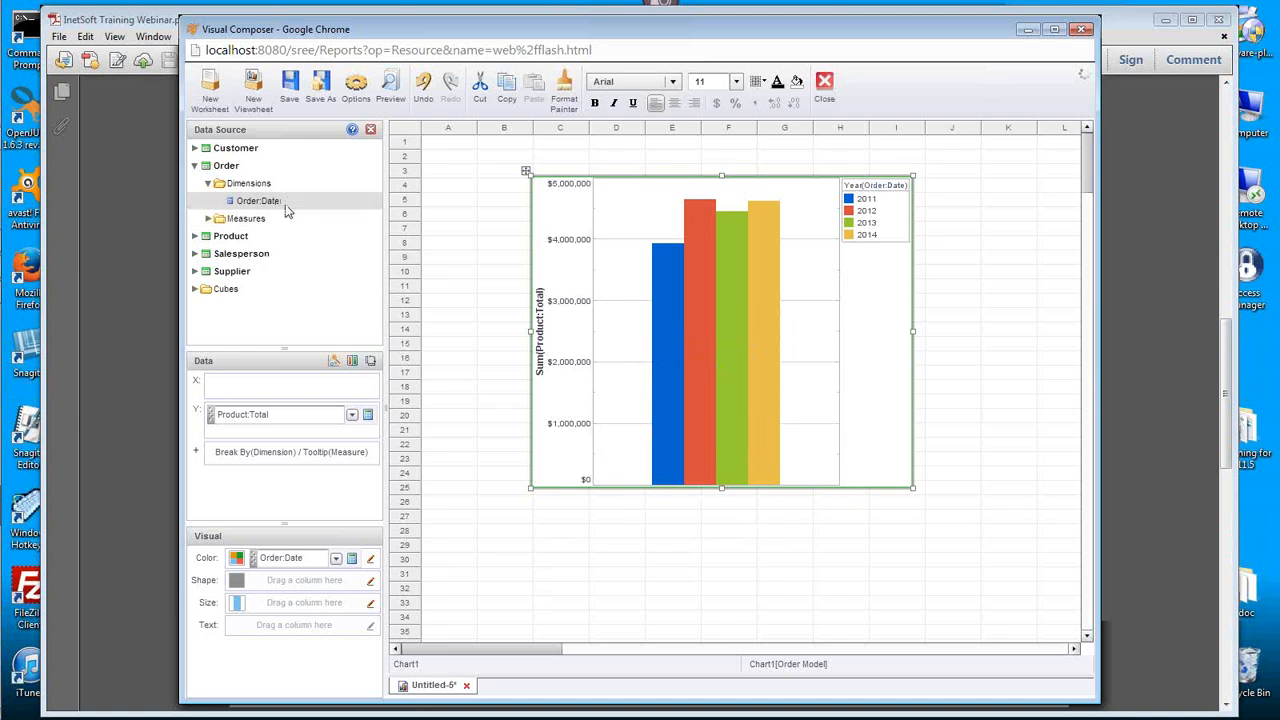
Step: Place Order:Date on the X axis again and change the chart style to bar
{"action": "left_click_drag", "start_coordinate": [276, 204], "coordinate": [262, 386]}
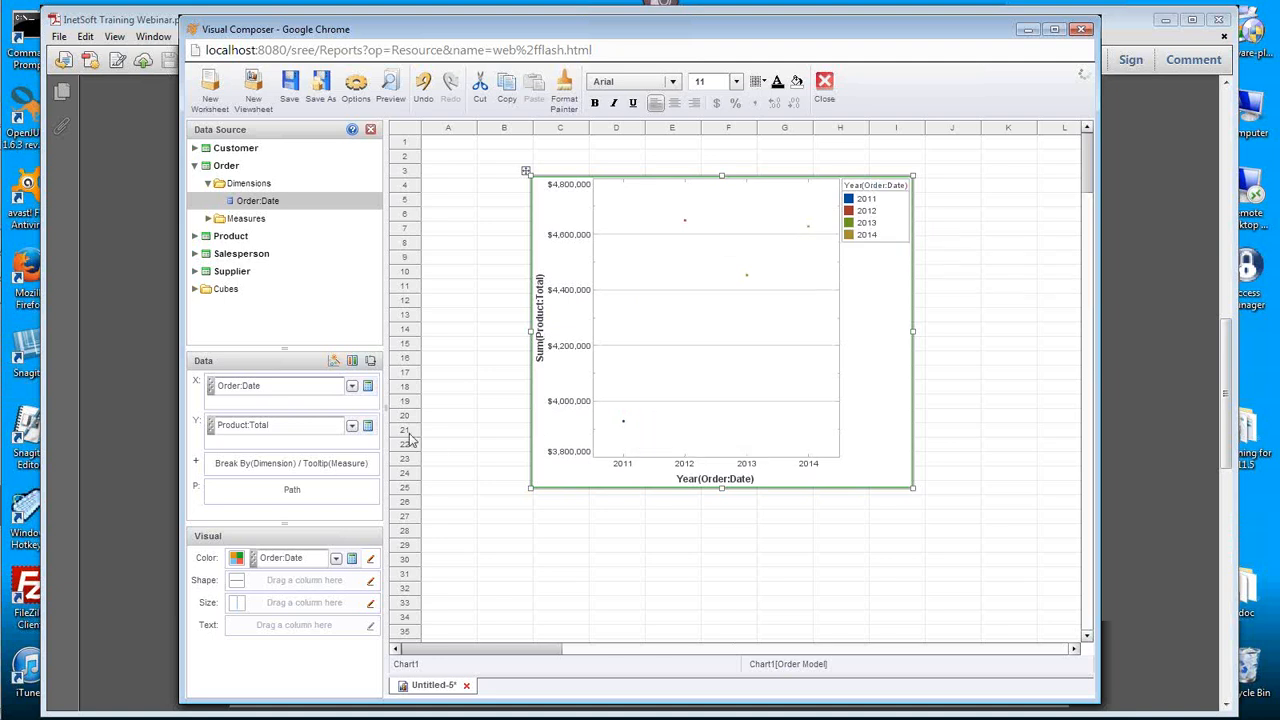
{"action": "left_click", "coordinate": [351, 360]}
{"action": "left_click", "coordinate": [278, 416]}
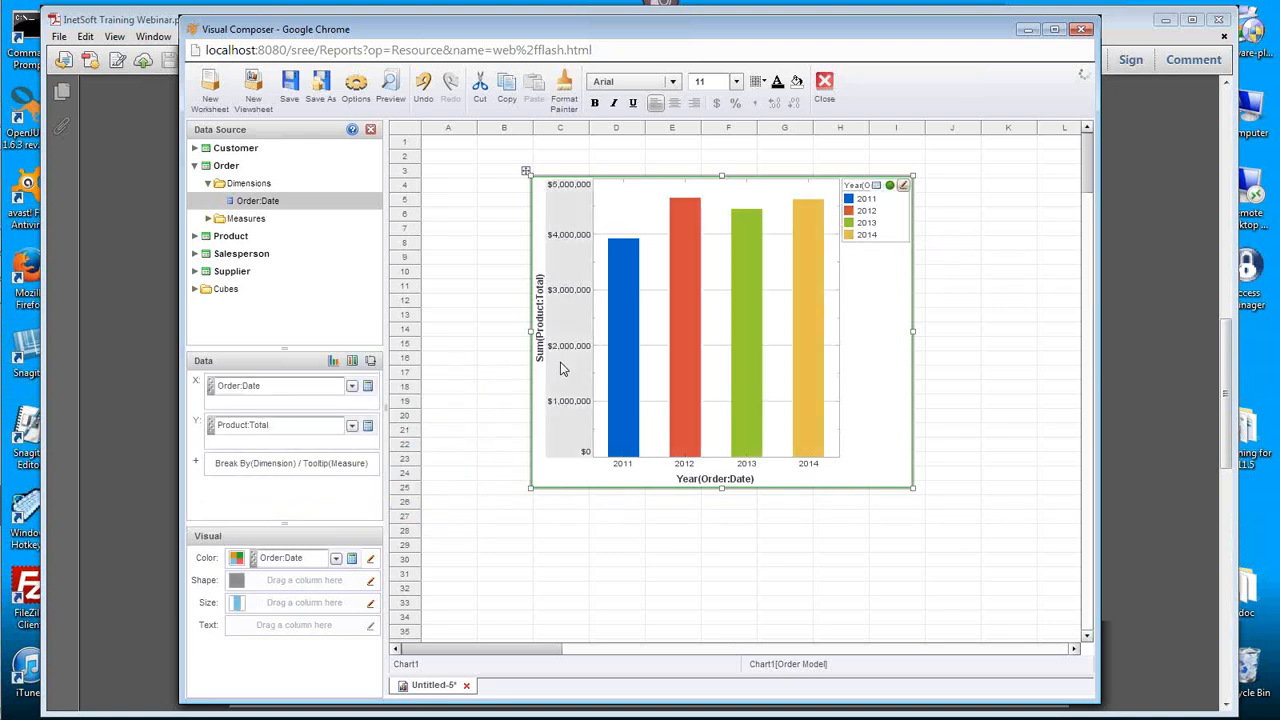
Step: Inspect the 2011 bar and remove Order:Date from the chart's Color binding
{"action": "mouse_move", "coordinate": [634, 320]}
{"action": "mouse_move", "coordinate": [619, 261]}
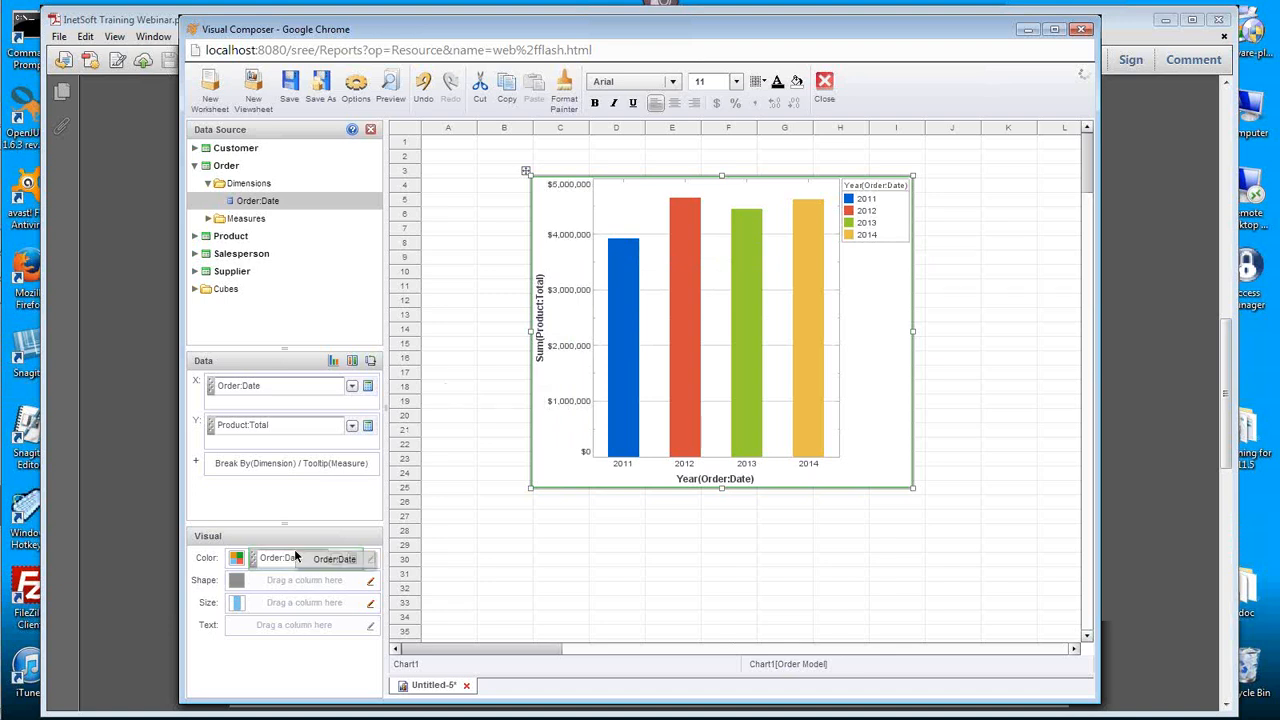
{"action": "left_click_drag", "start_coordinate": [375, 388], "coordinate": [751, 586]}
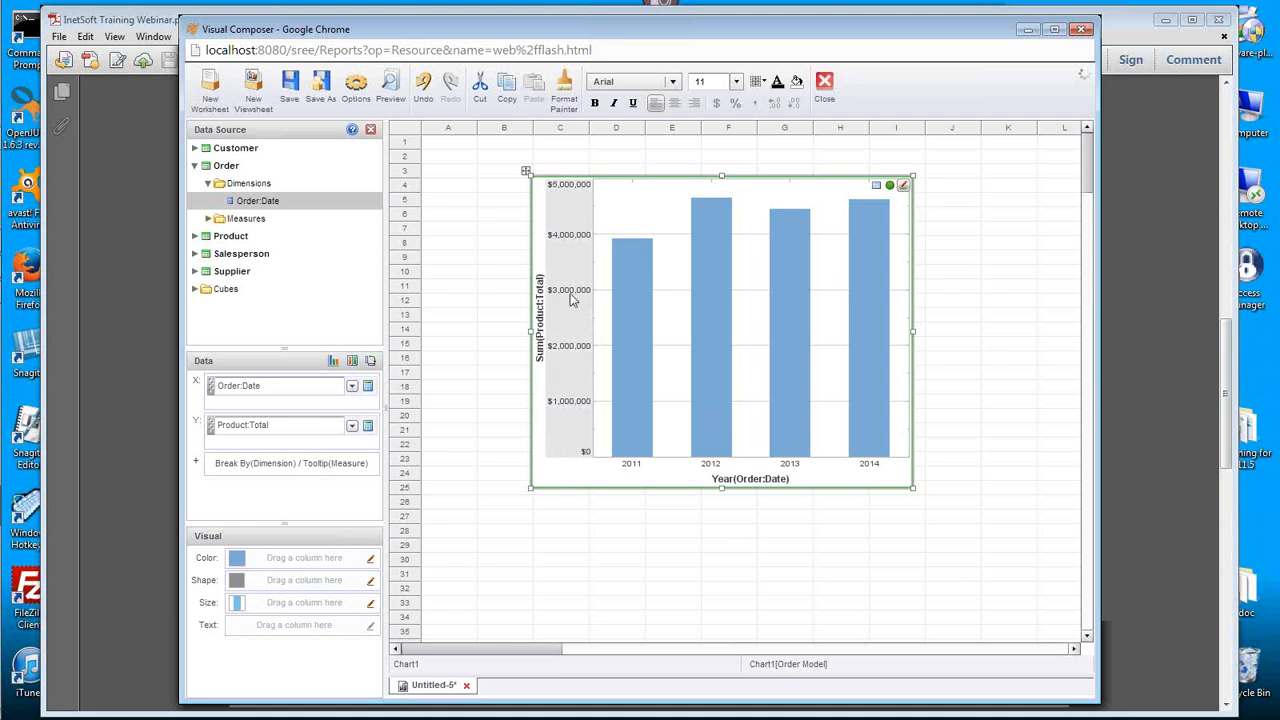
Step: Color the yearly bars by the Product:Quantity Purchased measure from the Product entity
{"action": "left_click", "coordinate": [195, 236]}
{"action": "left_click", "coordinate": [208, 271]}
{"action": "scroll", "coordinate": [365, 233], "scroll_direction": "down", "scroll_amount": 2}
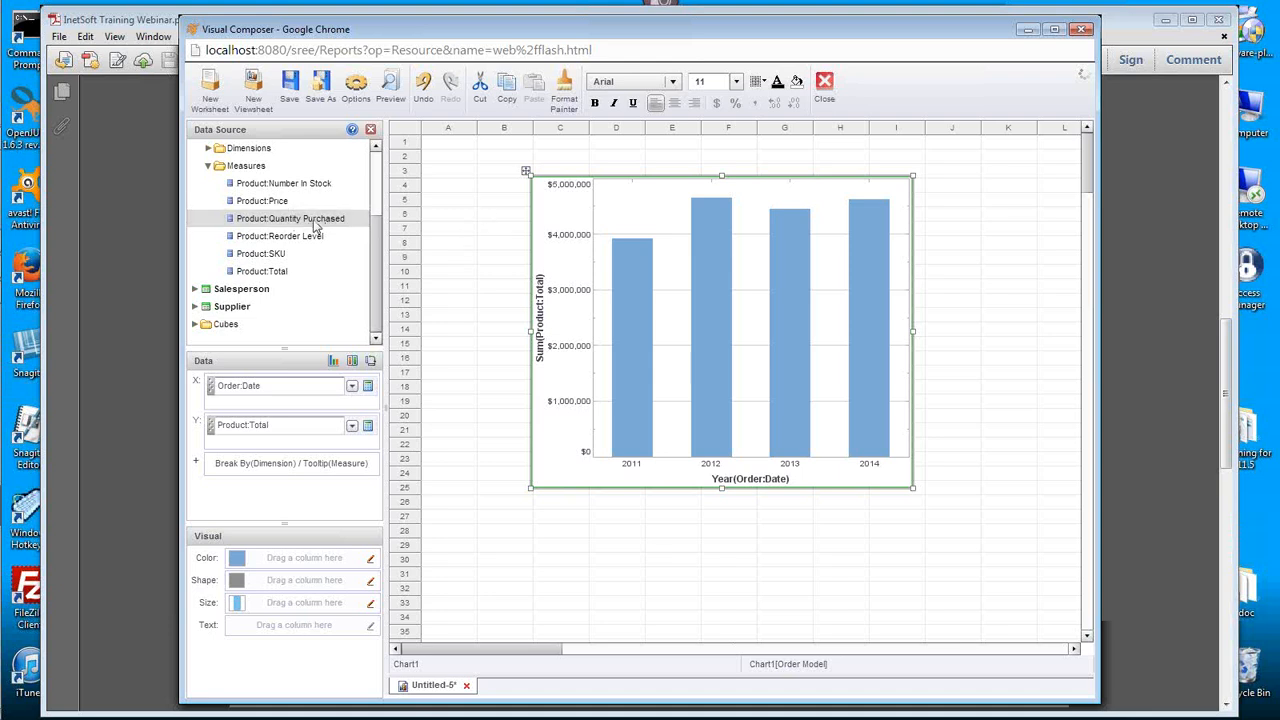
{"action": "left_click", "coordinate": [318, 223]}
{"action": "left_click_drag", "start_coordinate": [345, 222], "coordinate": [267, 562]}
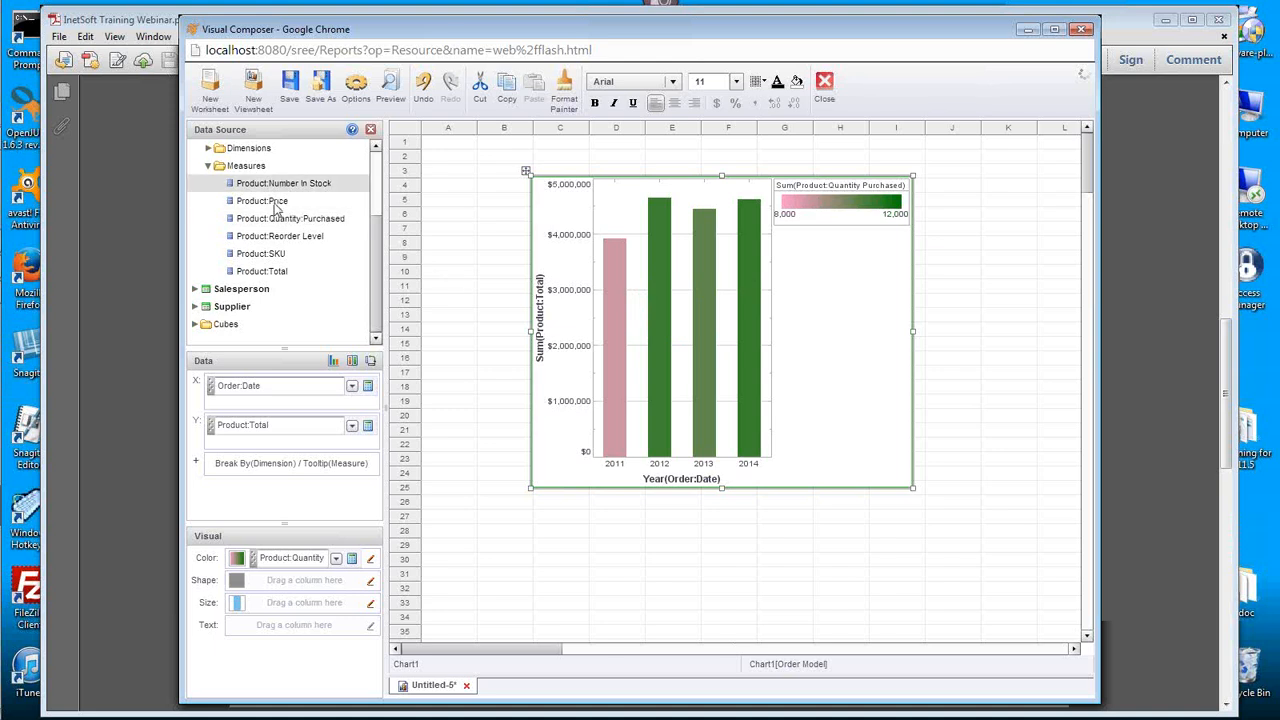
{"action": "left_click", "coordinate": [338, 262]}
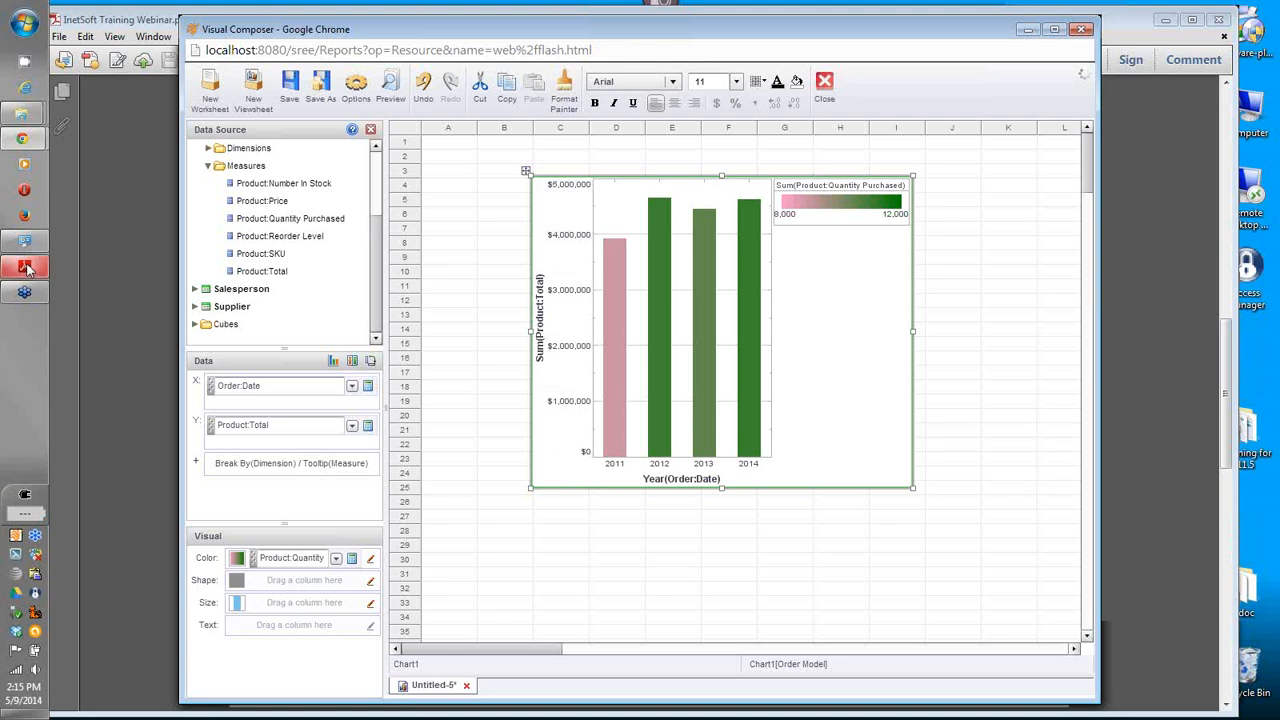
Step: Review the sample charts in InetSoft Training Webinar.pdf, and replace the existing chart with an empty one enlarged to span cells B3 to I21
{"action": "left_click", "coordinate": [25, 266]}
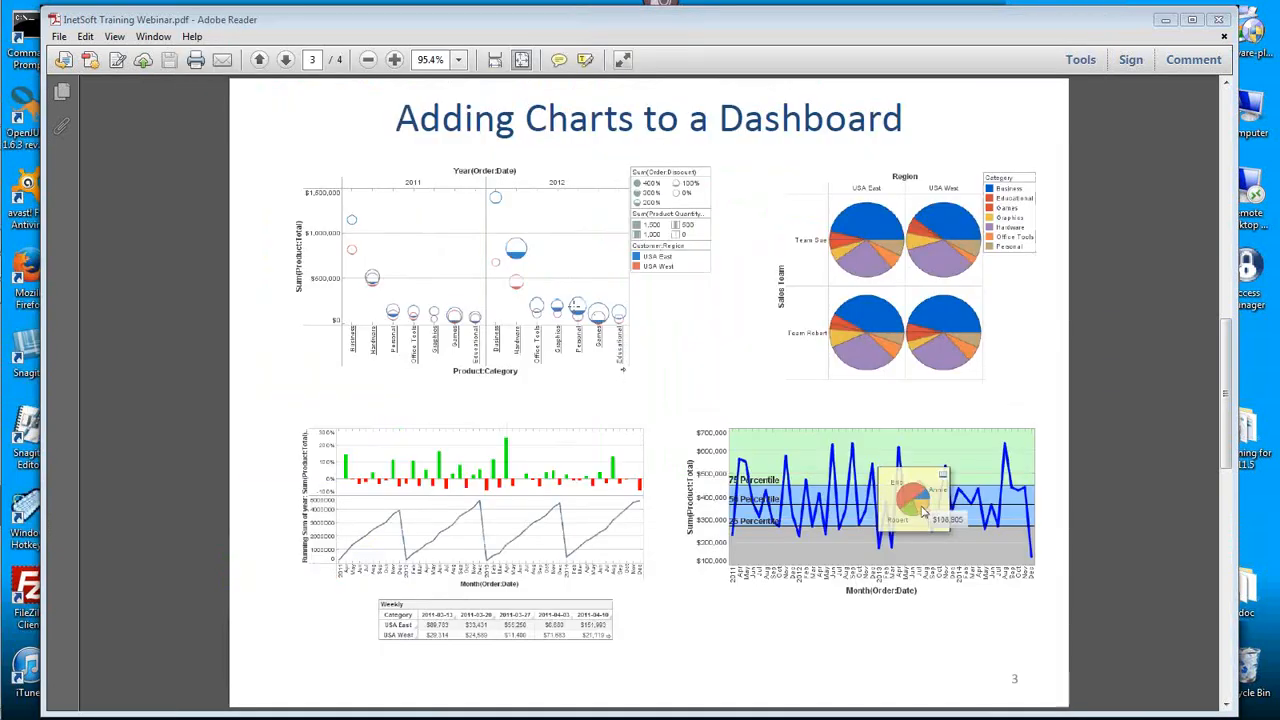
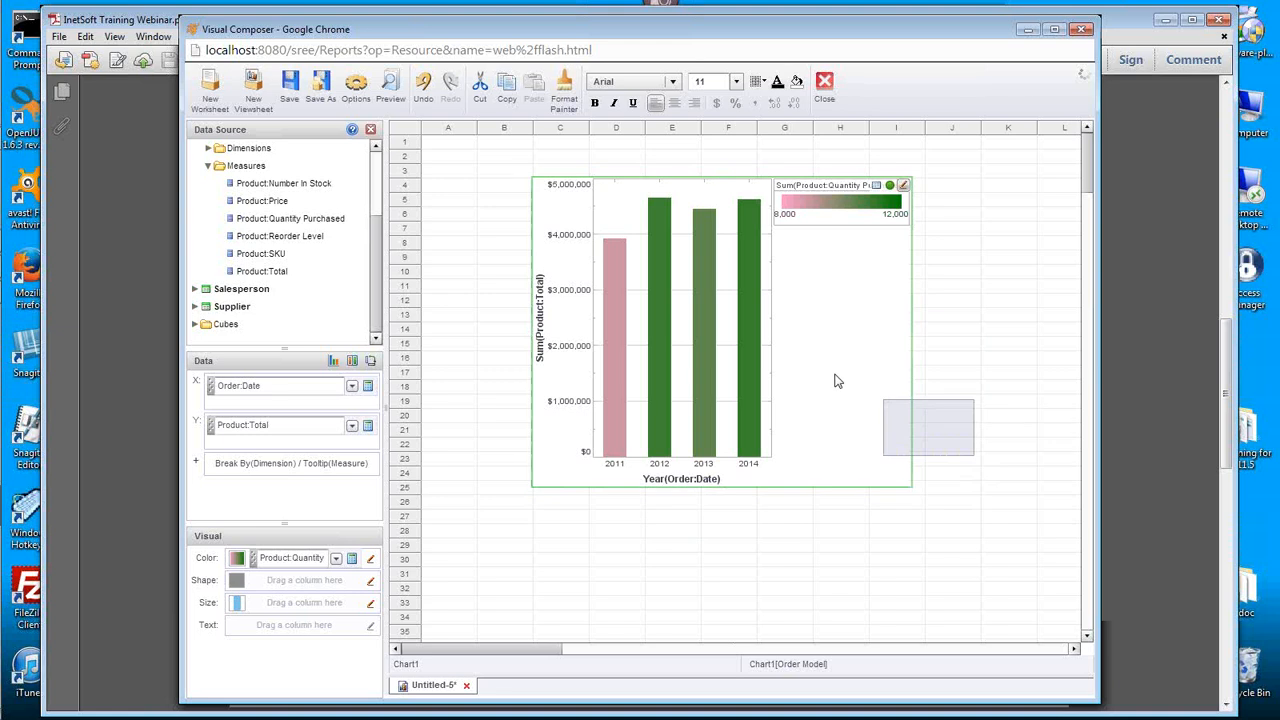
{"action": "key", "text": "Delete"}
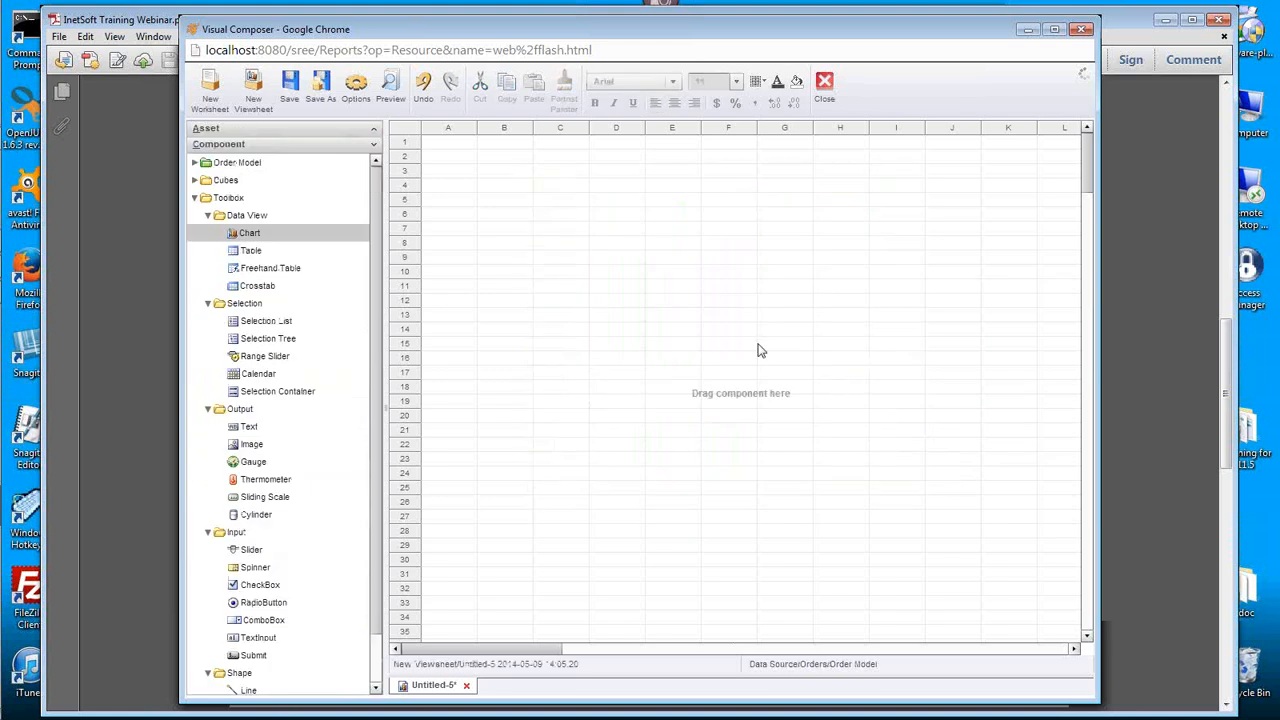
{"action": "left_click_drag", "start_coordinate": [245, 232], "coordinate": [484, 176]}
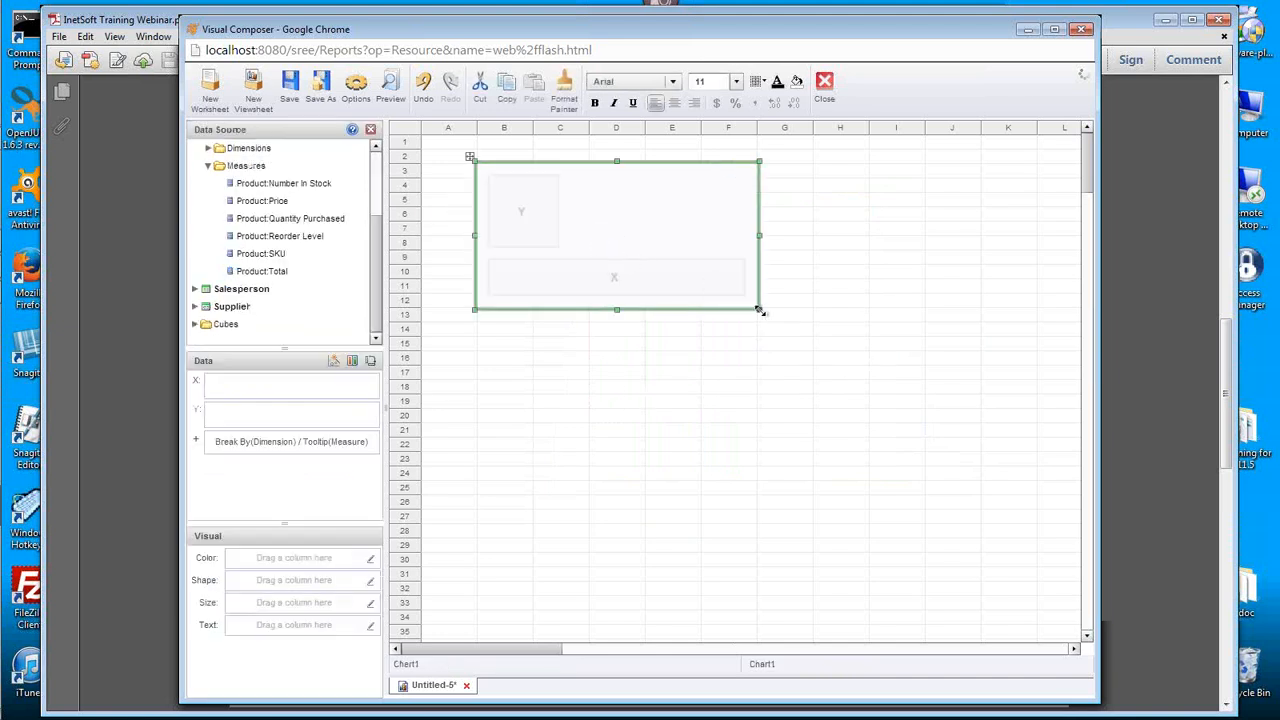
{"action": "left_click_drag", "start_coordinate": [759, 310], "coordinate": [925, 437]}
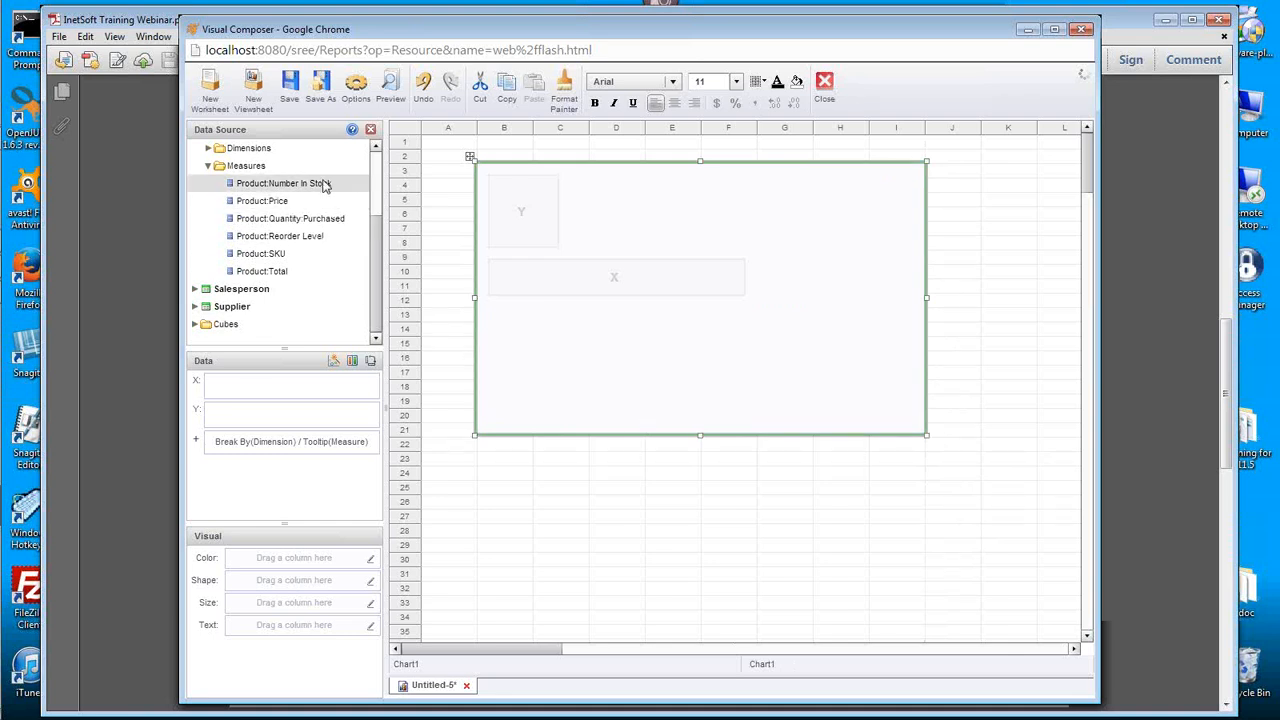
Step: Place the Product:Category dimension from the Product entity on the new chart's X axis
{"action": "scroll", "coordinate": [378, 180], "scroll_direction": "up", "scroll_amount": 3}
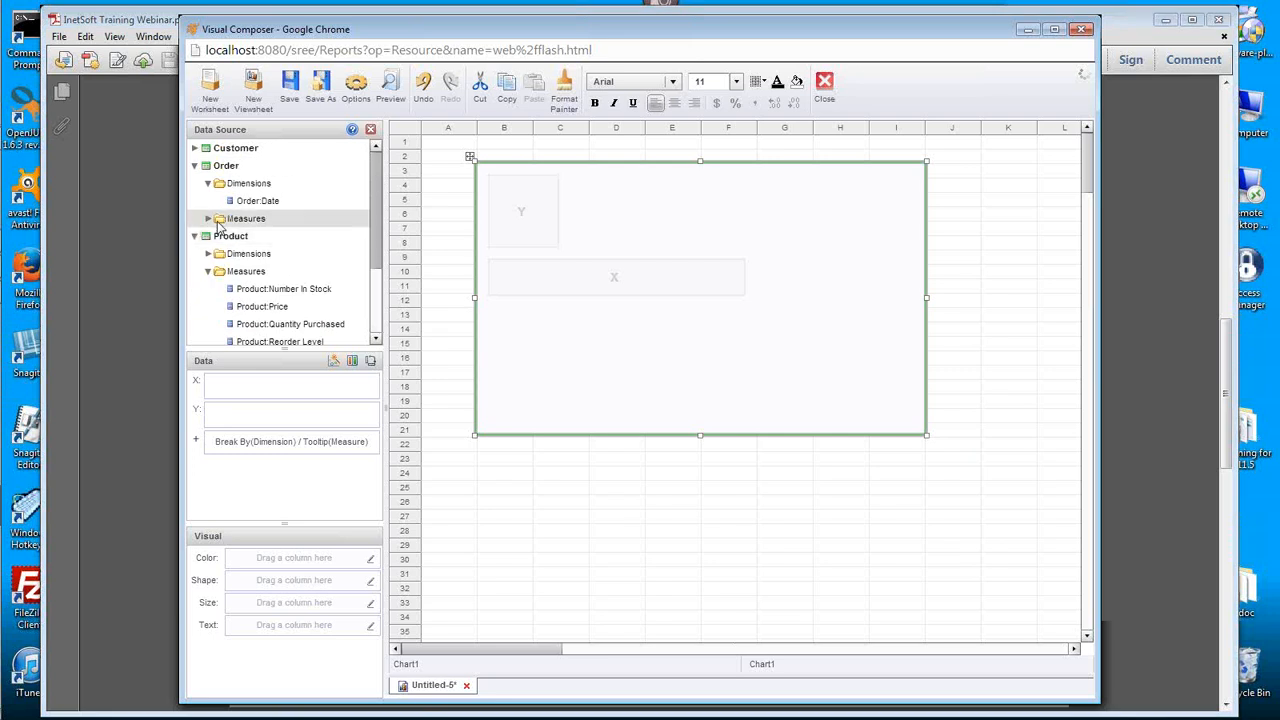
{"action": "left_click", "coordinate": [210, 258]}
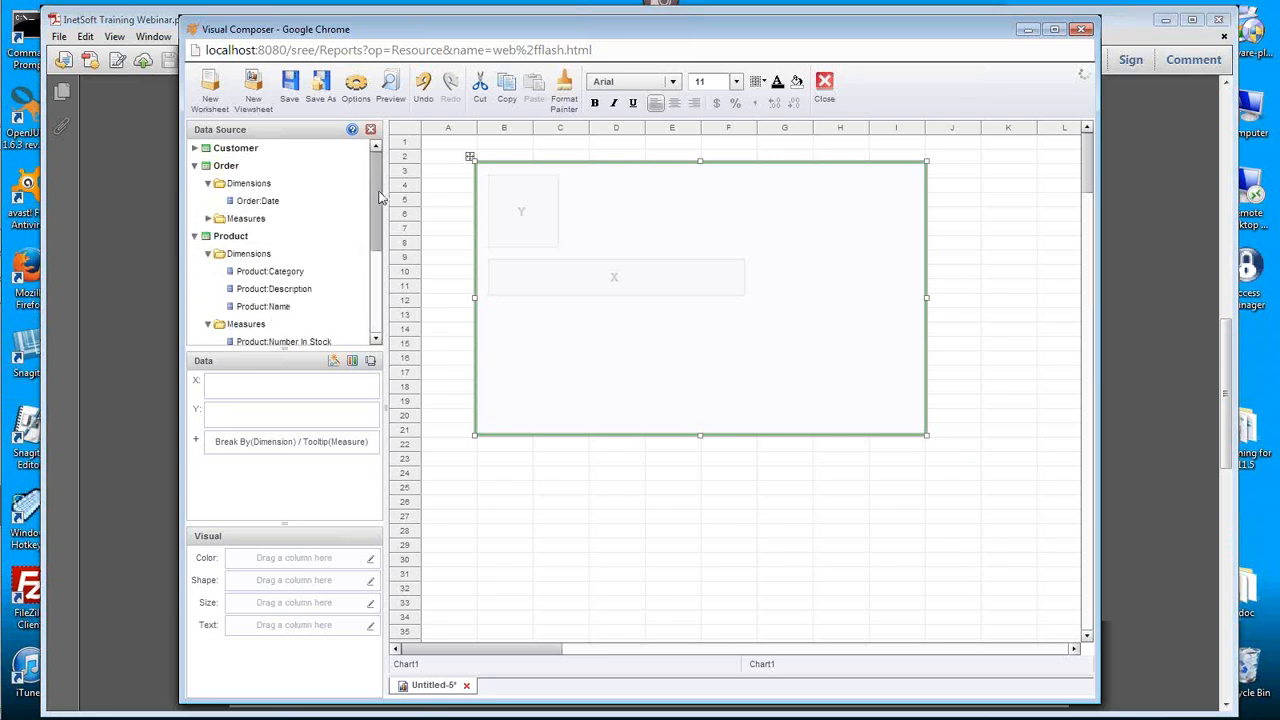
{"action": "scroll", "coordinate": [380, 228], "scroll_direction": "down", "scroll_amount": 2}
{"action": "scroll", "coordinate": [380, 228], "scroll_direction": "down", "scroll_amount": 2}
{"action": "left_click_drag", "start_coordinate": [294, 203], "coordinate": [283, 388]}
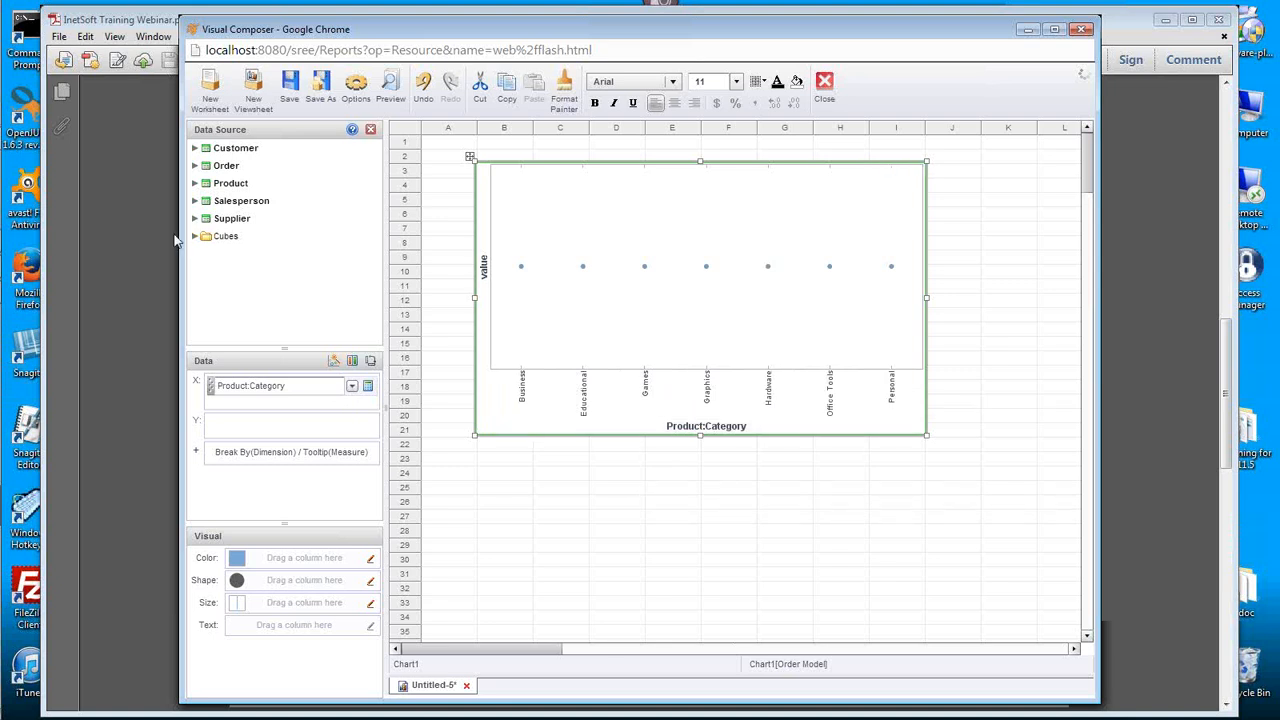
Step: Add the Order:Date dimension to the X axis and move it ahead of Product:Category
{"action": "left_click", "coordinate": [195, 166]}
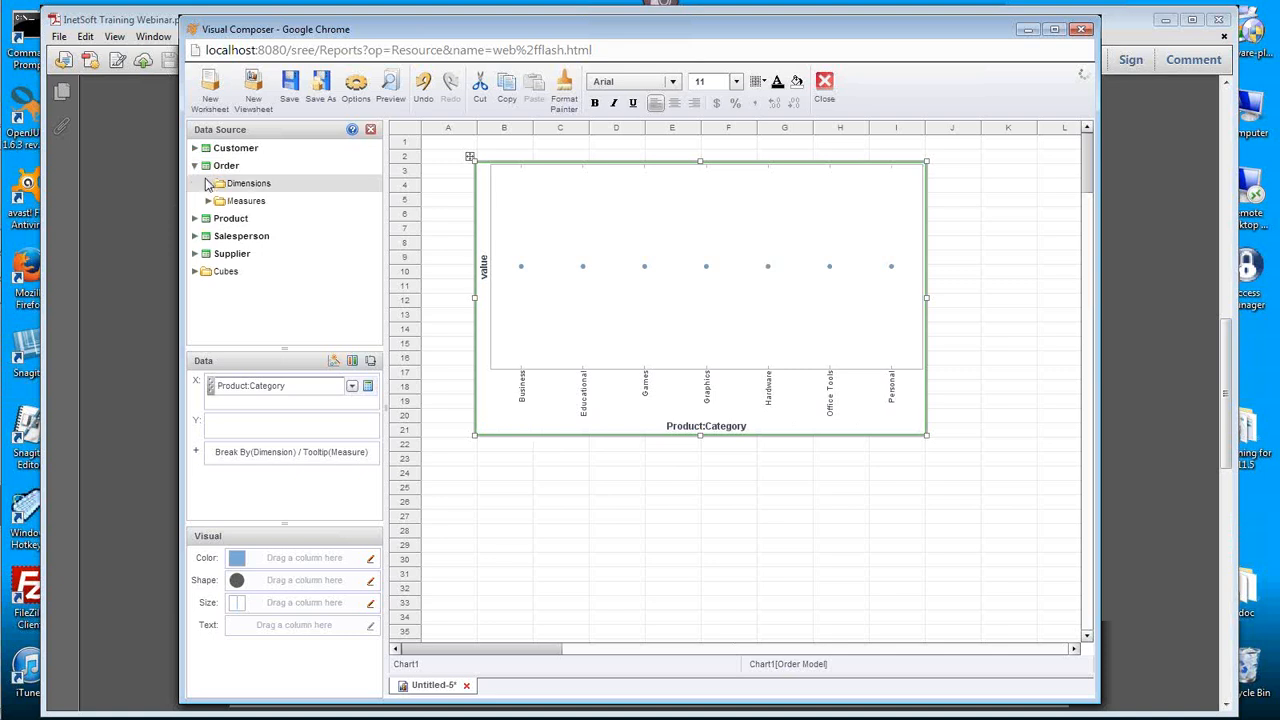
{"action": "left_click", "coordinate": [208, 184]}
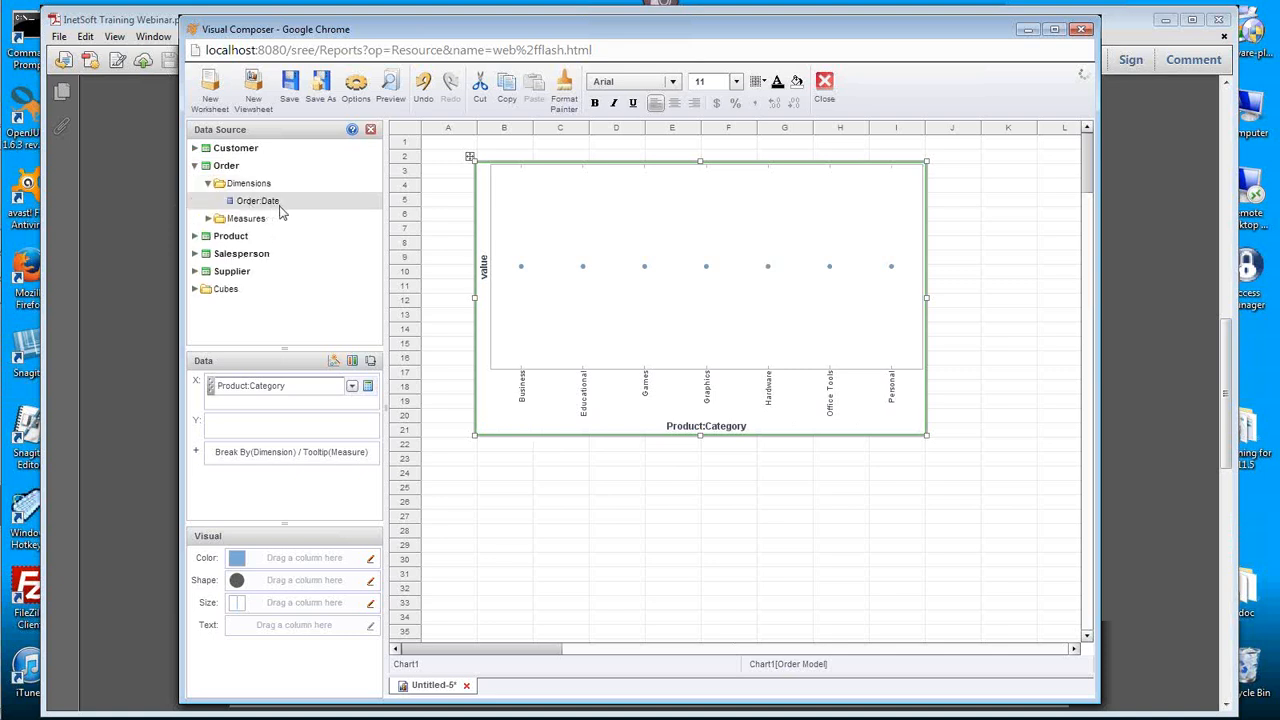
{"action": "left_click_drag", "start_coordinate": [300, 203], "coordinate": [269, 404]}
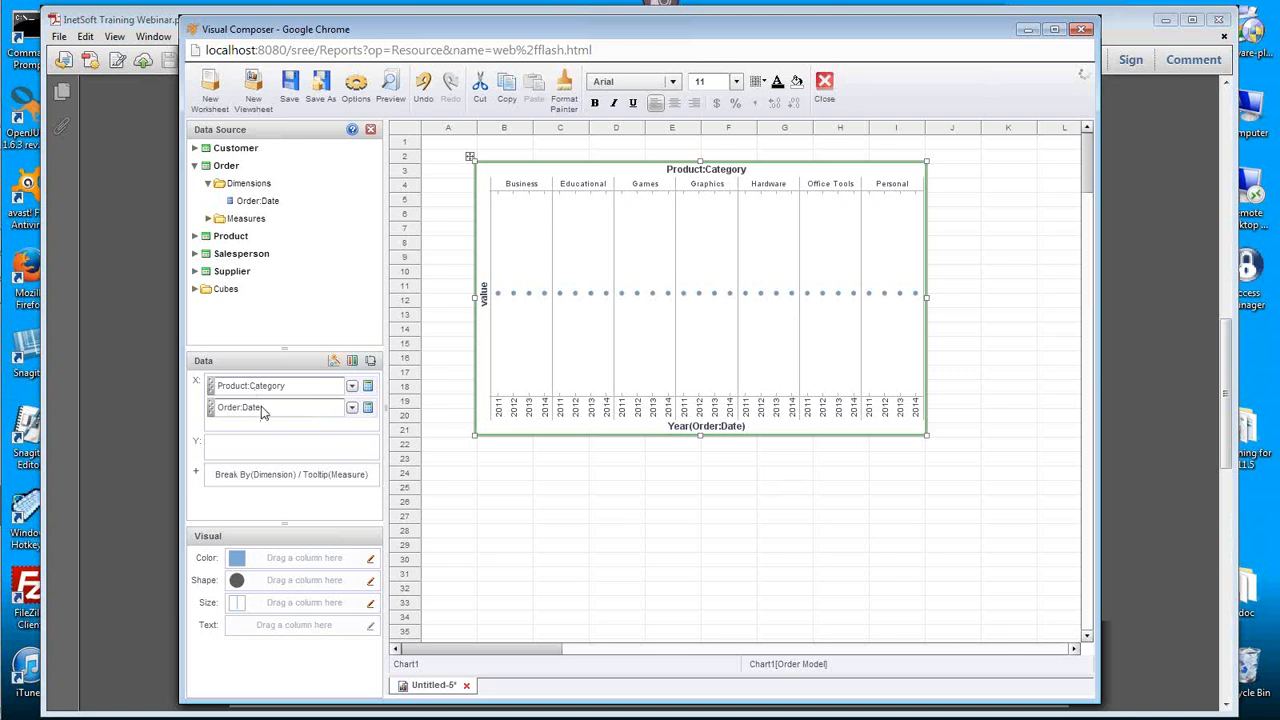
{"action": "left_click_drag", "start_coordinate": [278, 414], "coordinate": [293, 376]}
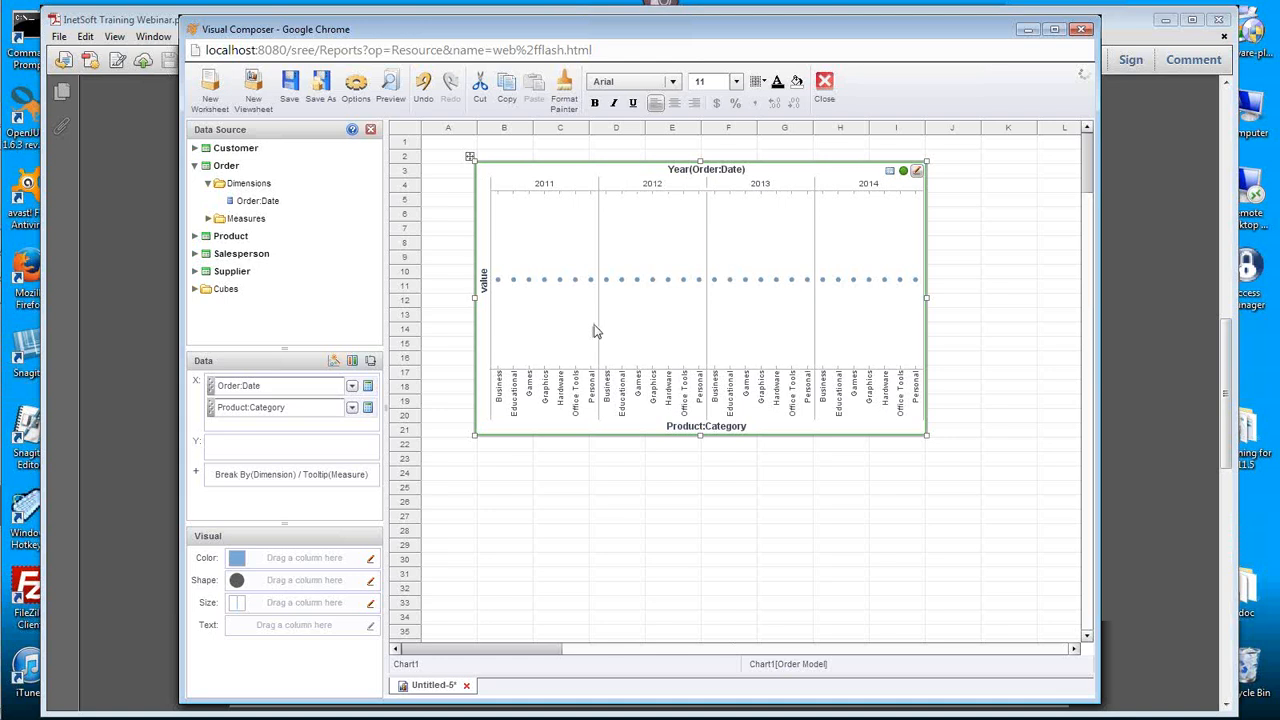
Step: Color the chart by the Customer:Region dimension from the Customer entity
{"action": "left_click", "coordinate": [194, 148]}
{"action": "left_click", "coordinate": [208, 168]}
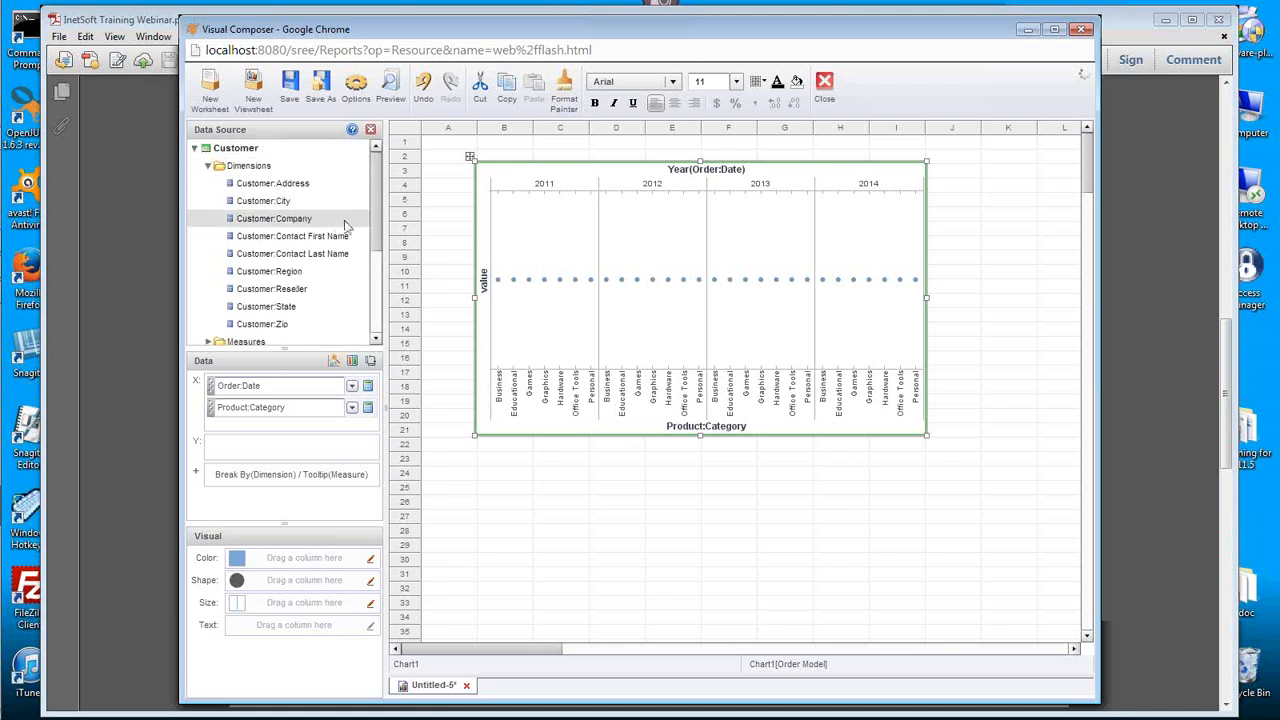
{"action": "scroll", "coordinate": [377, 222], "scroll_direction": "down", "scroll_amount": 1}
{"action": "scroll", "coordinate": [377, 222], "scroll_direction": "down", "scroll_amount": 1}
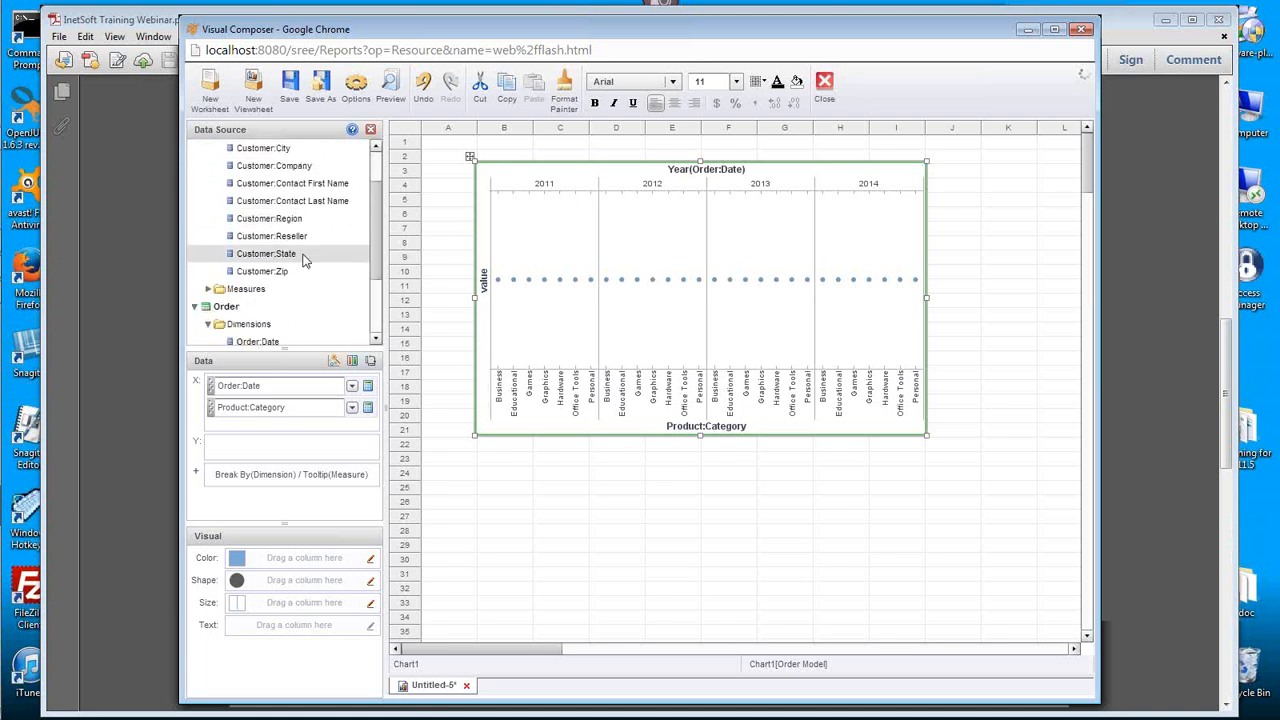
{"action": "left_click", "coordinate": [297, 222]}
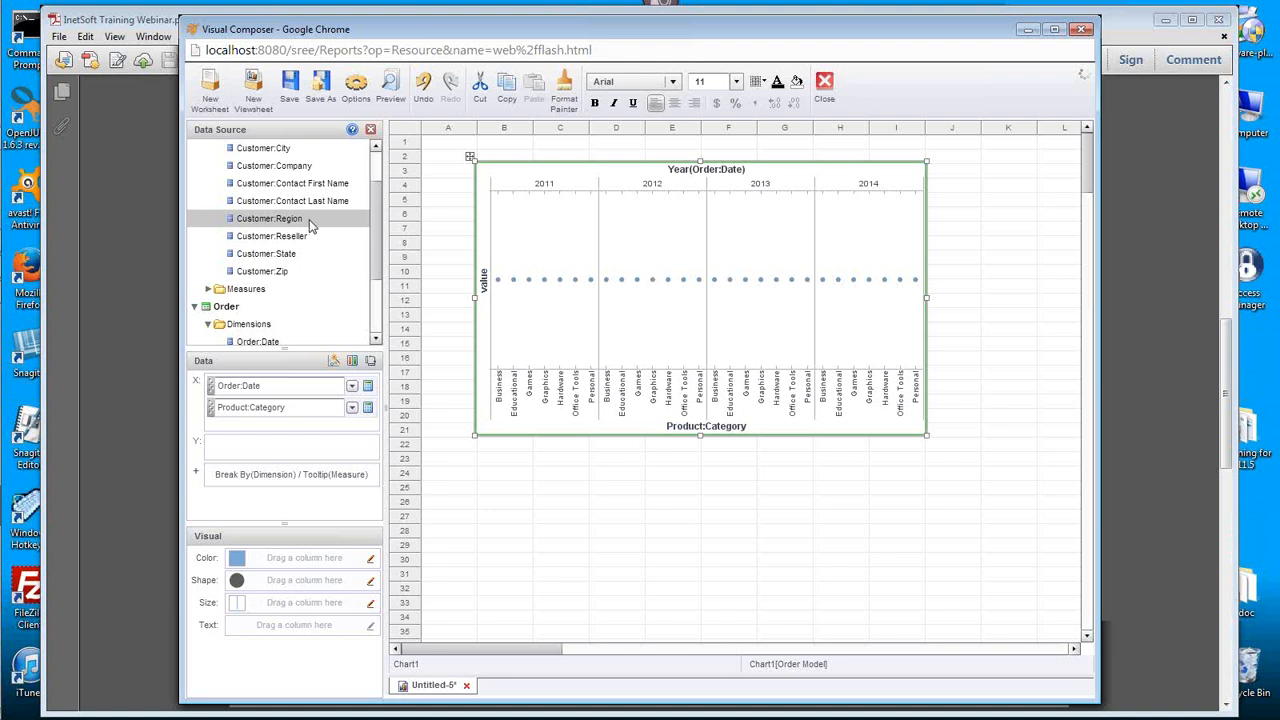
{"action": "left_click_drag", "start_coordinate": [310, 222], "coordinate": [290, 561]}
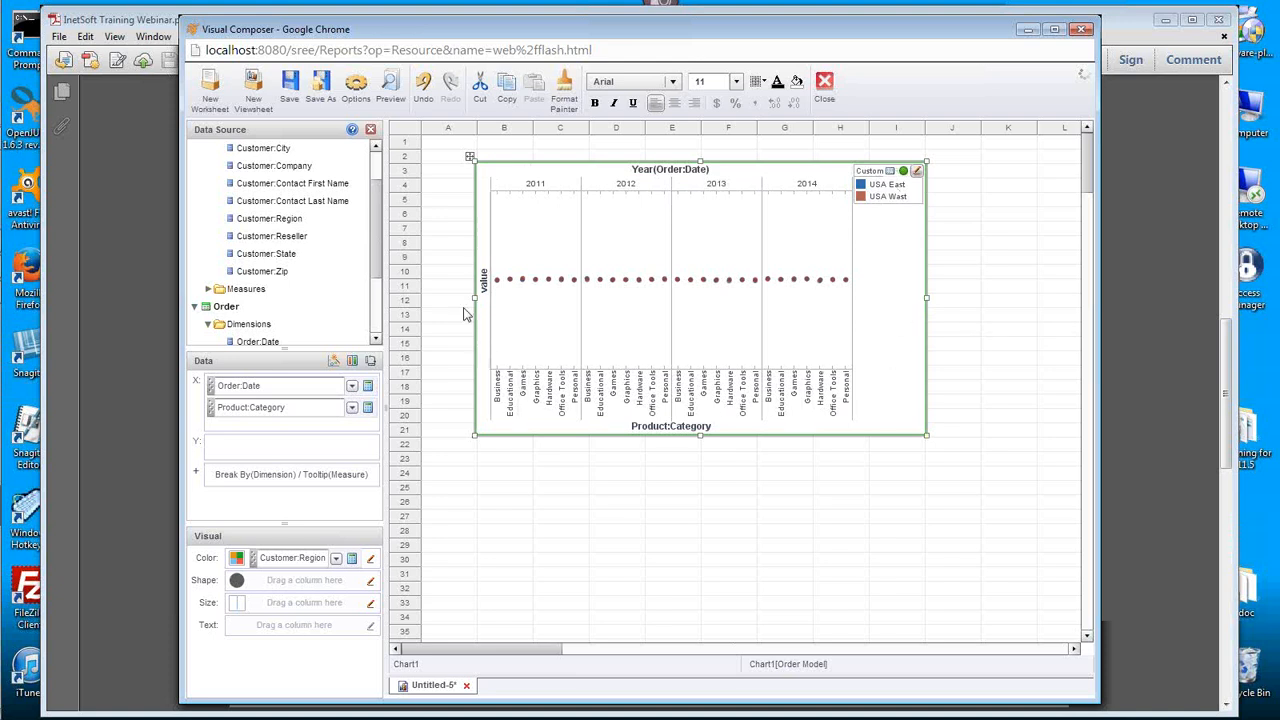
Step: Place the Product:Total measure from the Product entity on the chart's Y axis
{"action": "left_click_drag", "start_coordinate": [380, 212], "coordinate": [380, 172]}
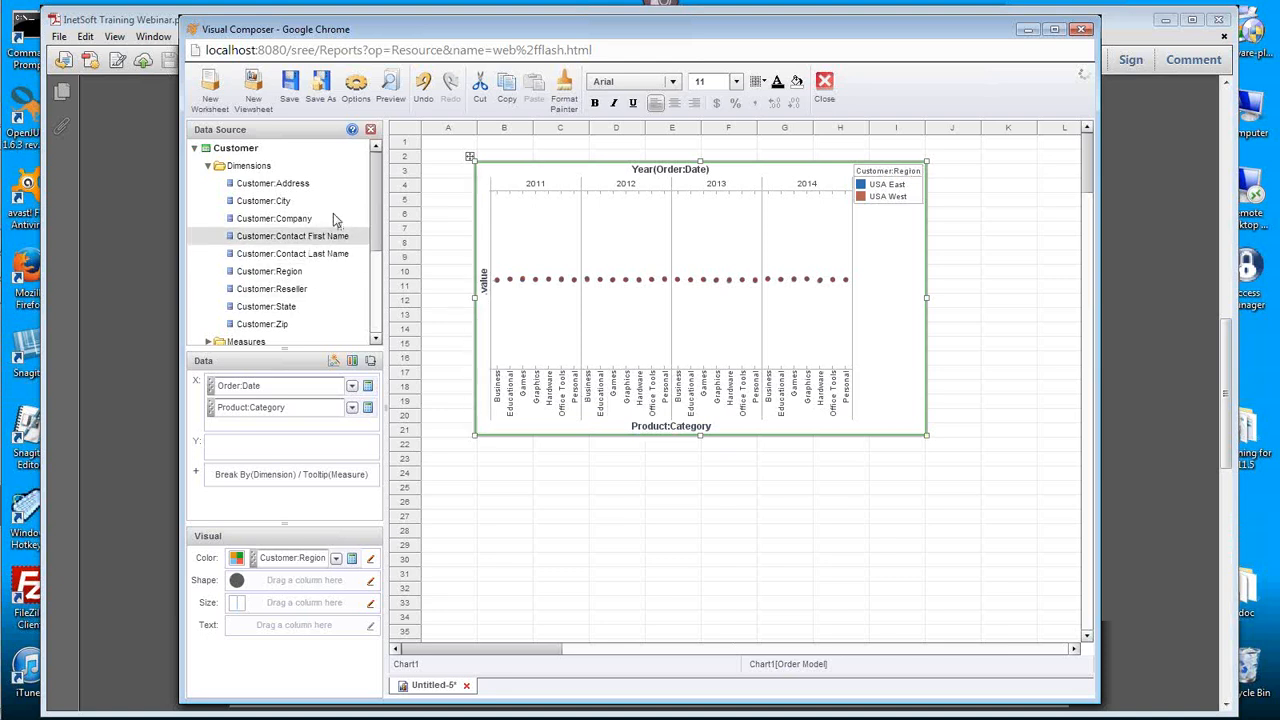
{"action": "scroll", "coordinate": [371, 258], "scroll_direction": "down", "scroll_amount": 1}
{"action": "scroll", "coordinate": [371, 258], "scroll_direction": "down", "scroll_amount": 5}
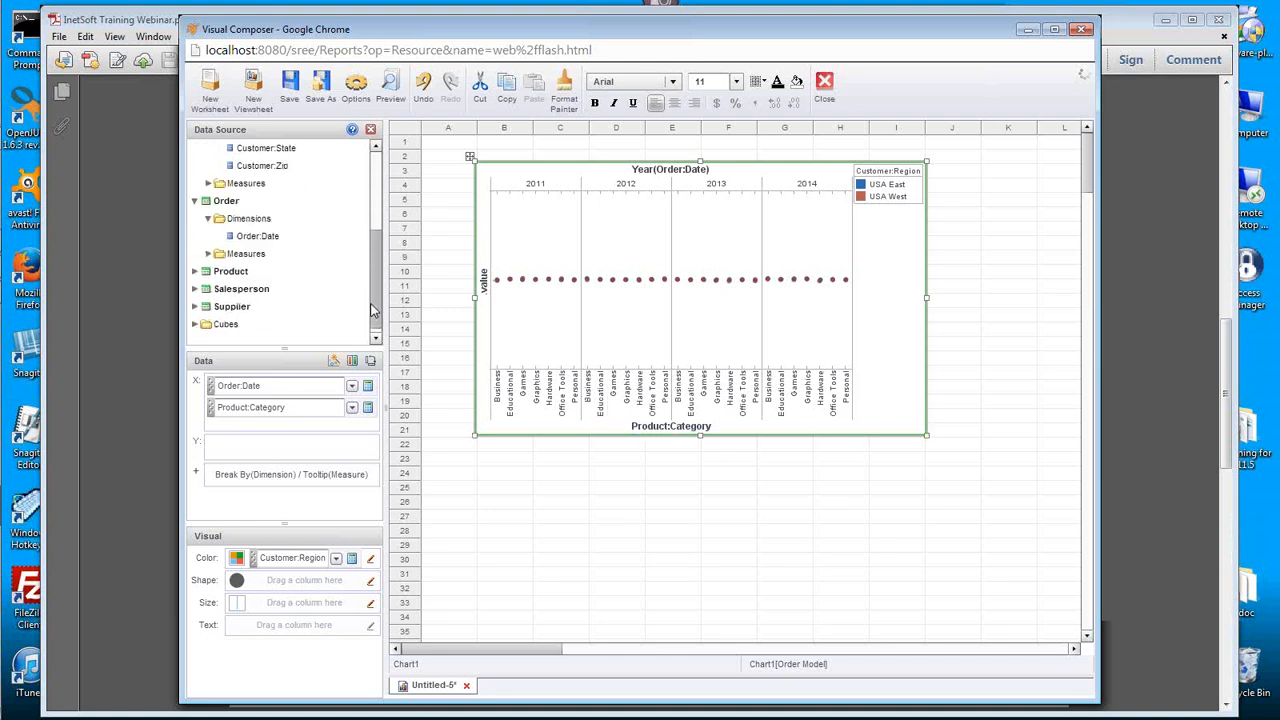
{"action": "left_click", "coordinate": [196, 274]}
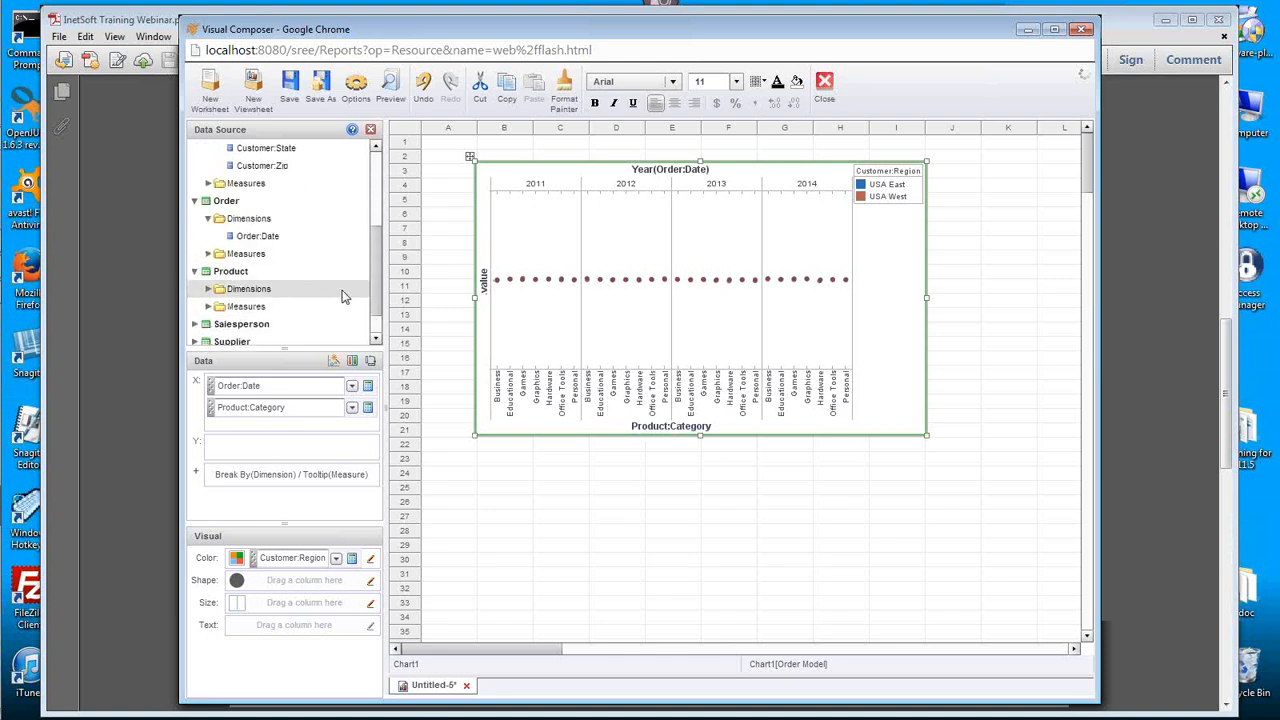
{"action": "scroll", "coordinate": [307, 281], "scroll_direction": "down", "scroll_amount": 1}
{"action": "left_click", "coordinate": [208, 271]}
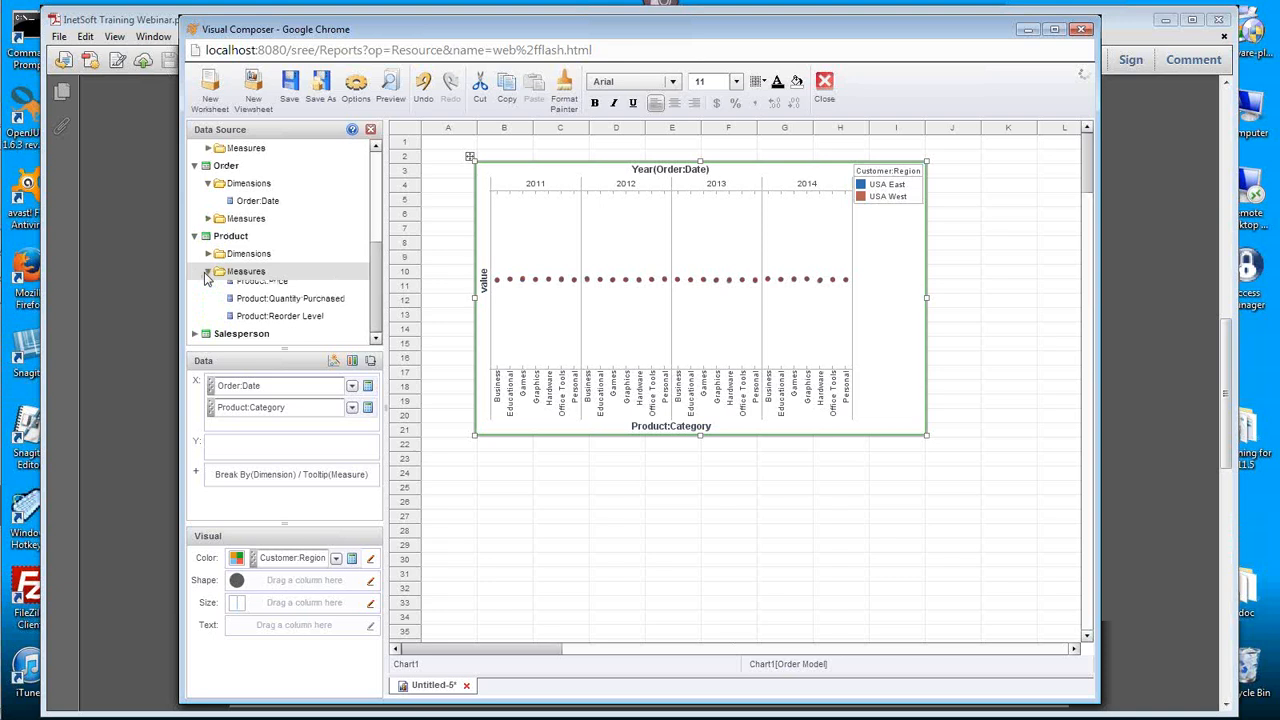
{"action": "scroll", "coordinate": [208, 276], "scroll_direction": "down", "scroll_amount": 2}
{"action": "left_click_drag", "start_coordinate": [301, 275], "coordinate": [281, 452]}
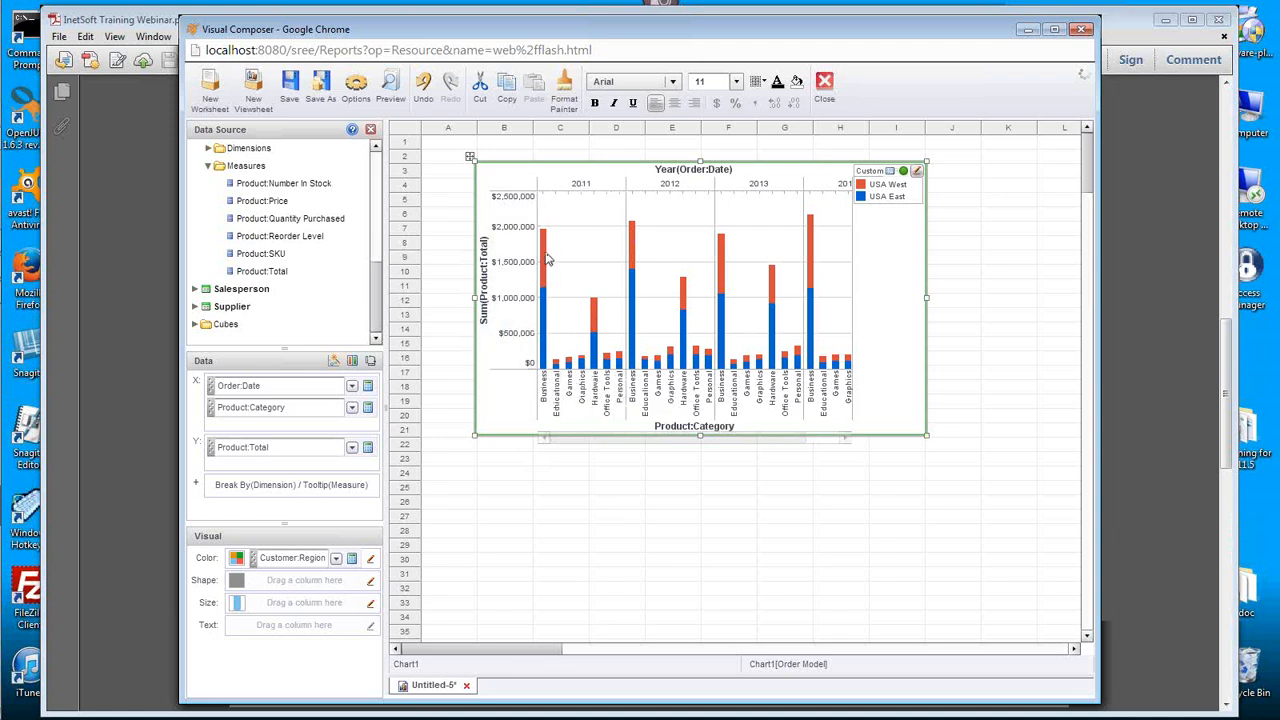
{"action": "mouse_move", "coordinate": [544, 260]}
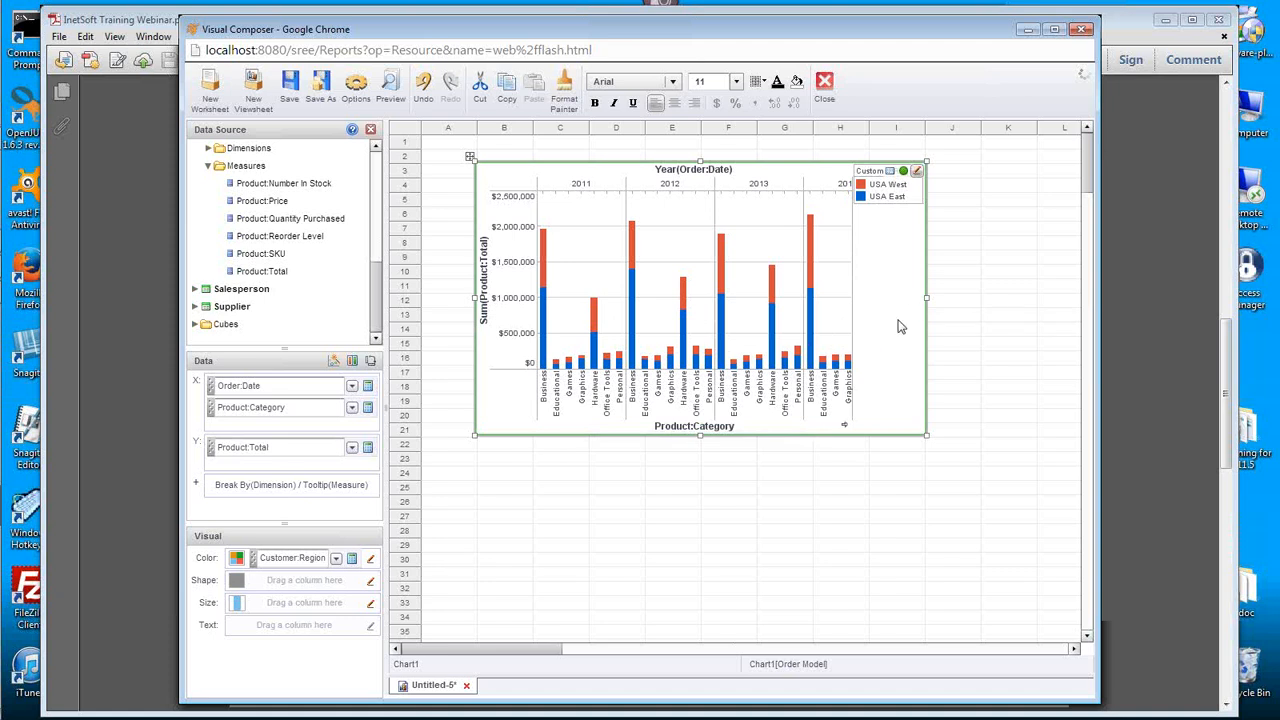
Step: Compare the chart with the sample product category chart in the webinar PDF in Adobe Reader and return to Visual Composer
{"action": "left_click", "coordinate": [158, 26]}
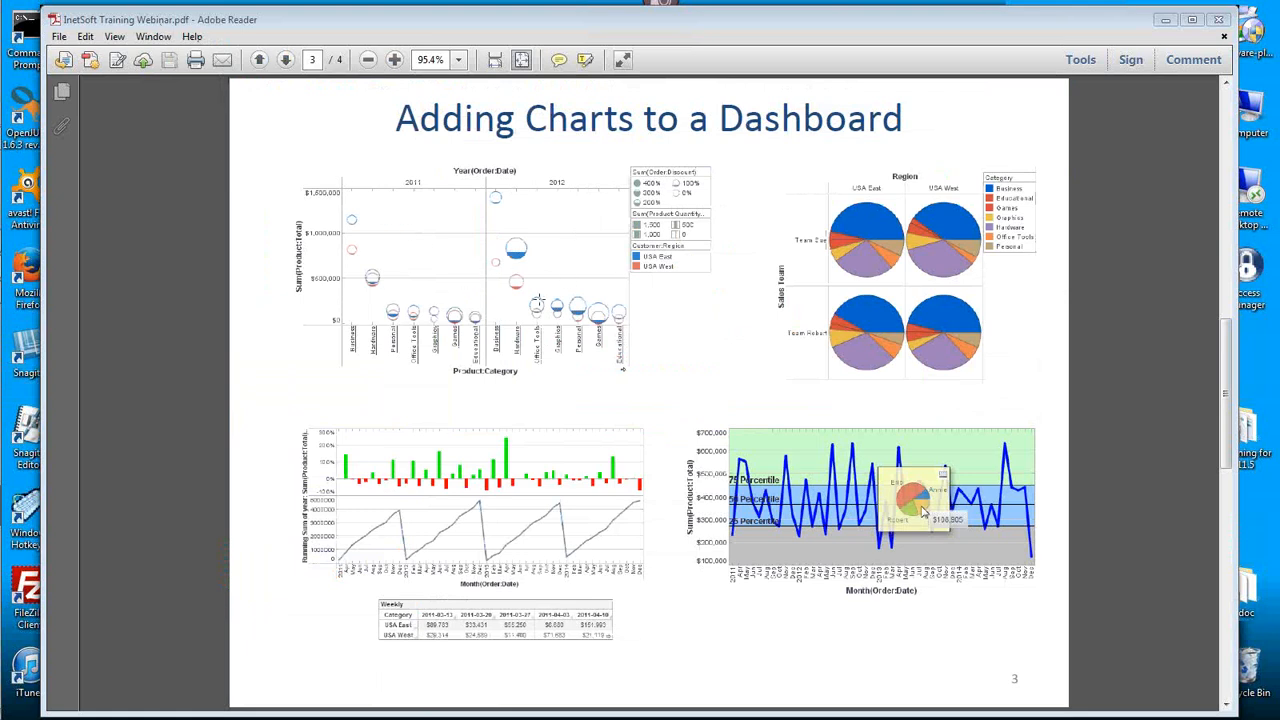
{"action": "mouse_move", "coordinate": [24, 149]}
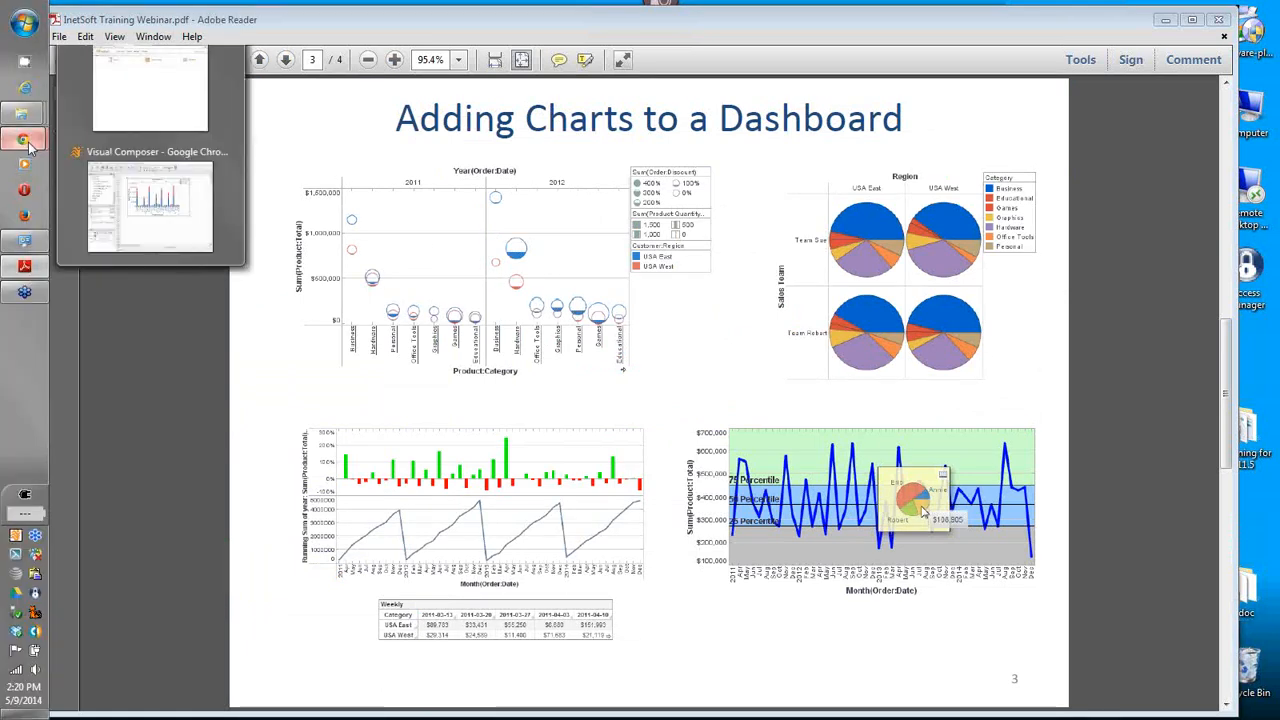
{"action": "left_click", "coordinate": [137, 180]}
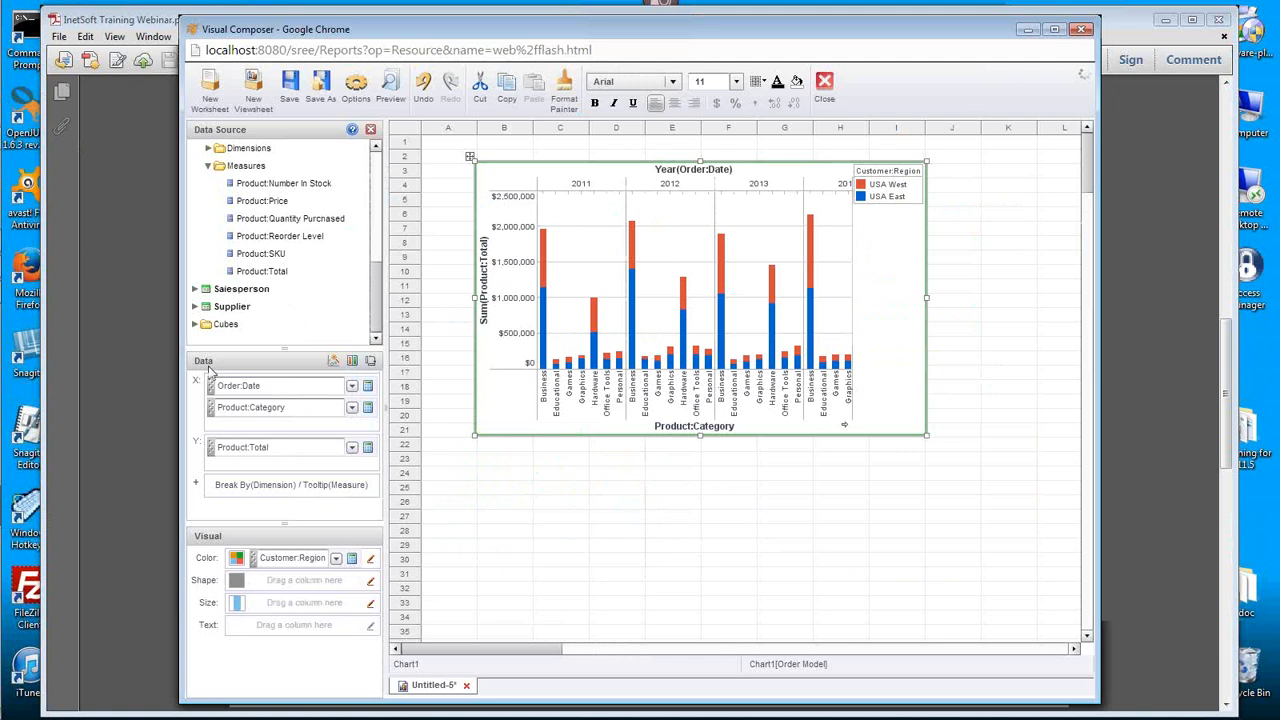
Step: Change the chart style from automatic to point and apply it
{"action": "left_click", "coordinate": [336, 362]}
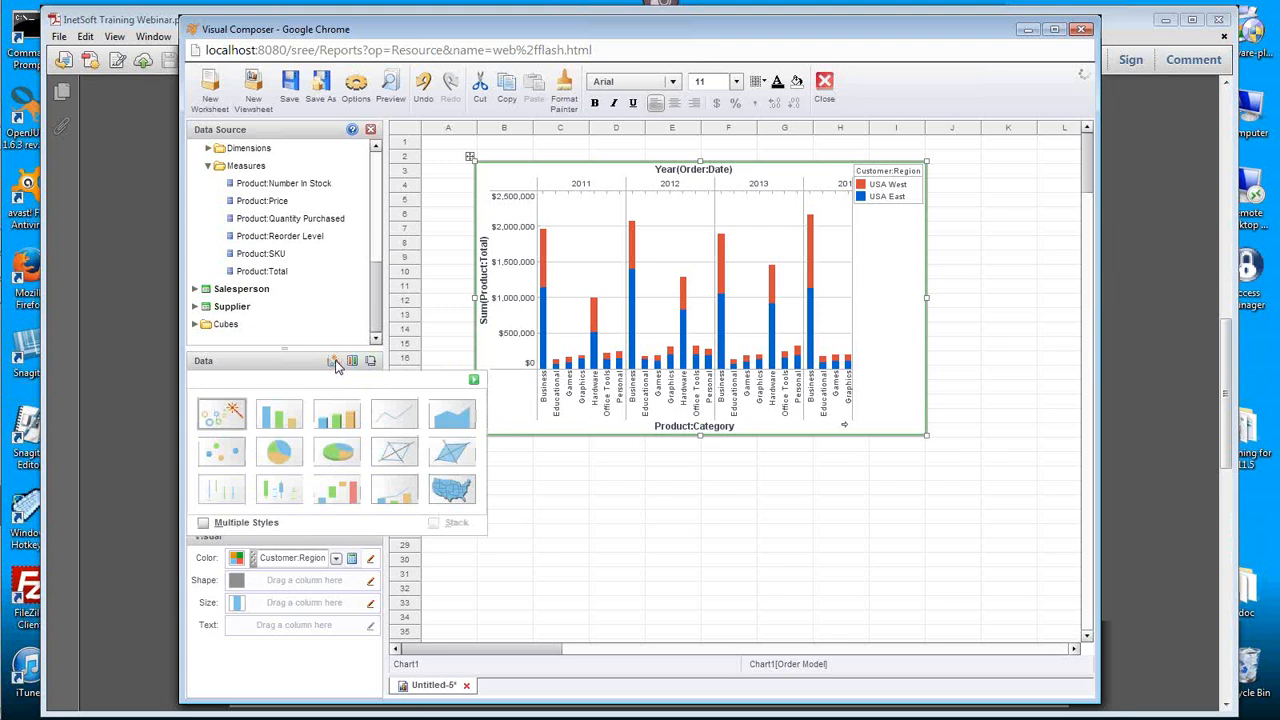
{"action": "left_click", "coordinate": [221, 452]}
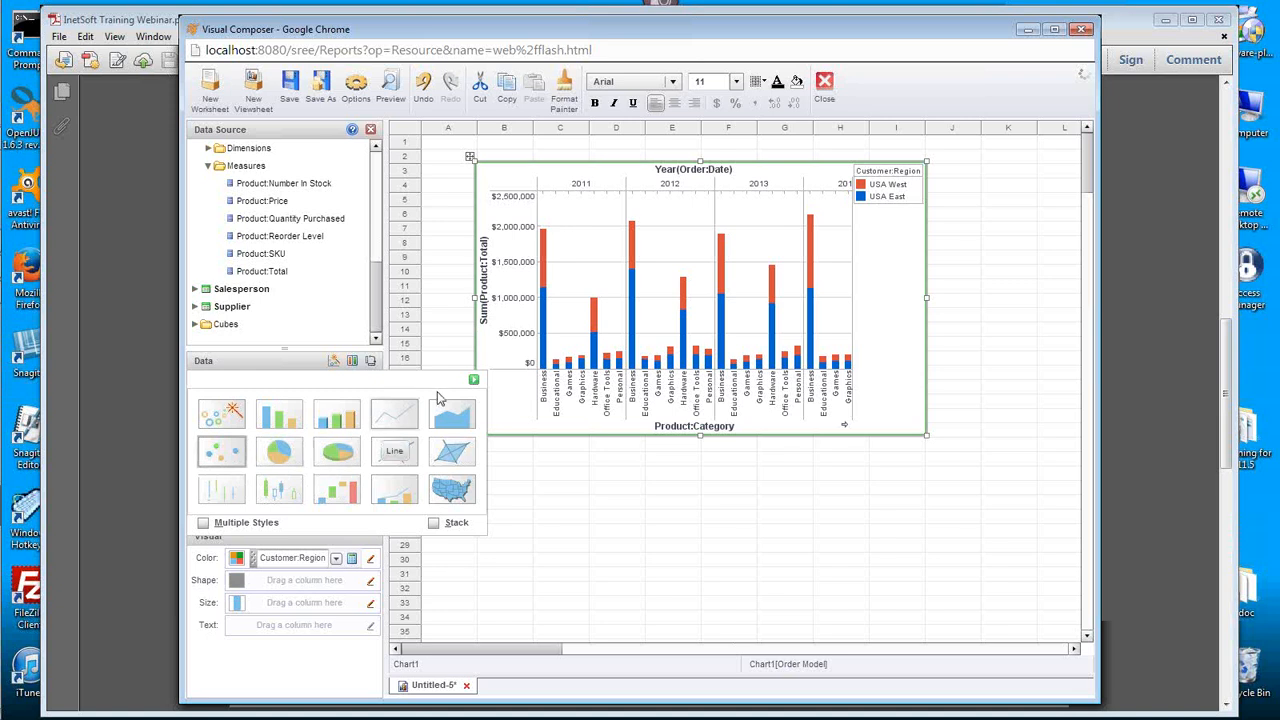
{"action": "left_click", "coordinate": [473, 381]}
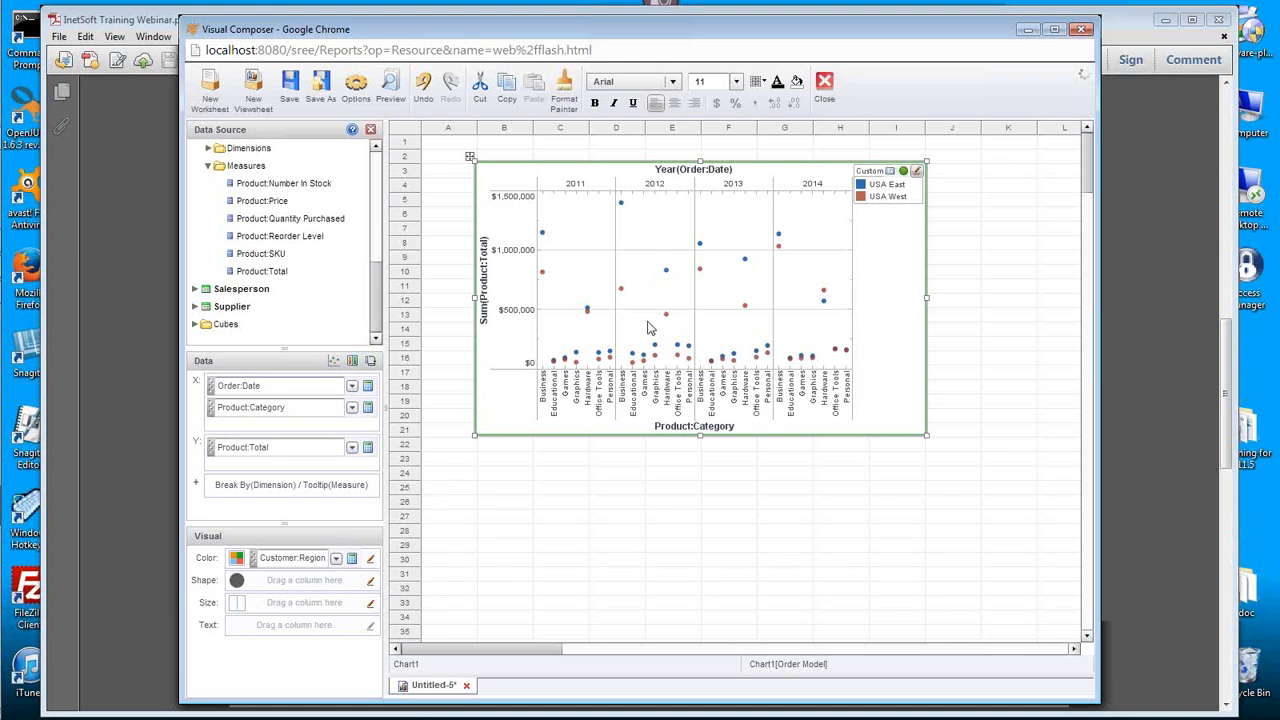
Step: Set the USA East color in the chart's Customer:Region color settings to RGB 0000FF
{"action": "left_click", "coordinate": [371, 560]}
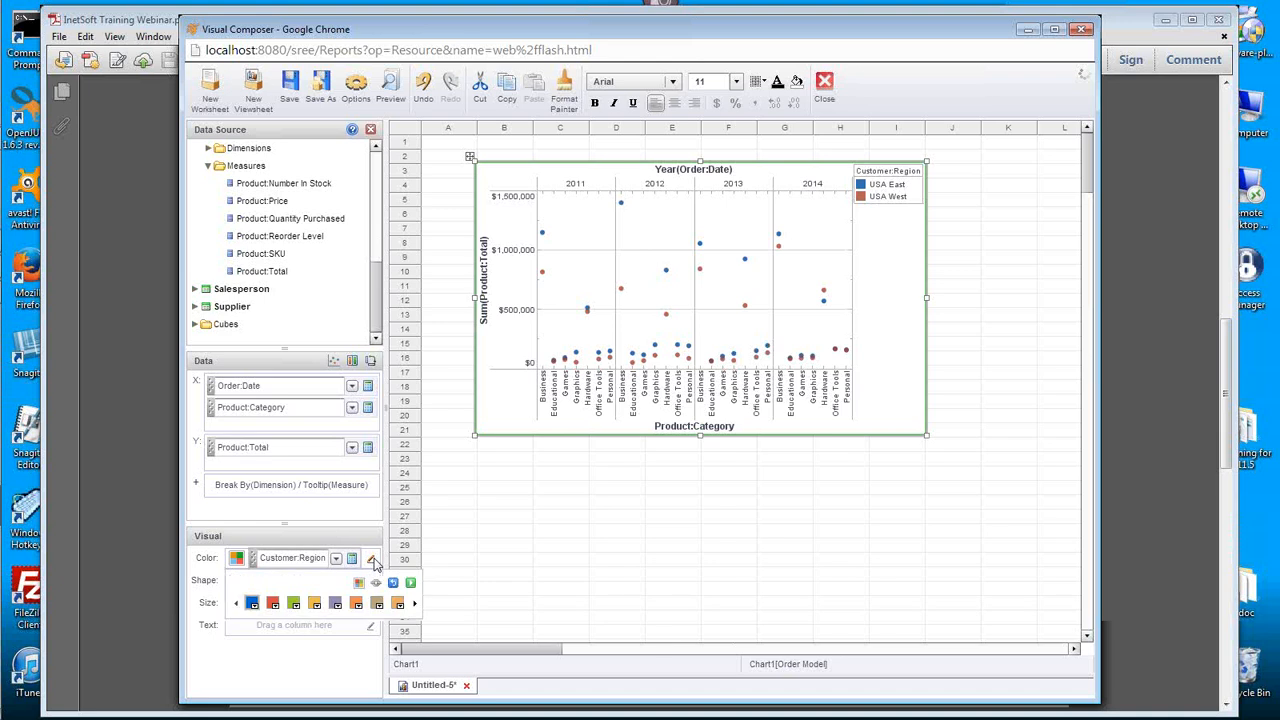
{"action": "left_click", "coordinate": [253, 606]}
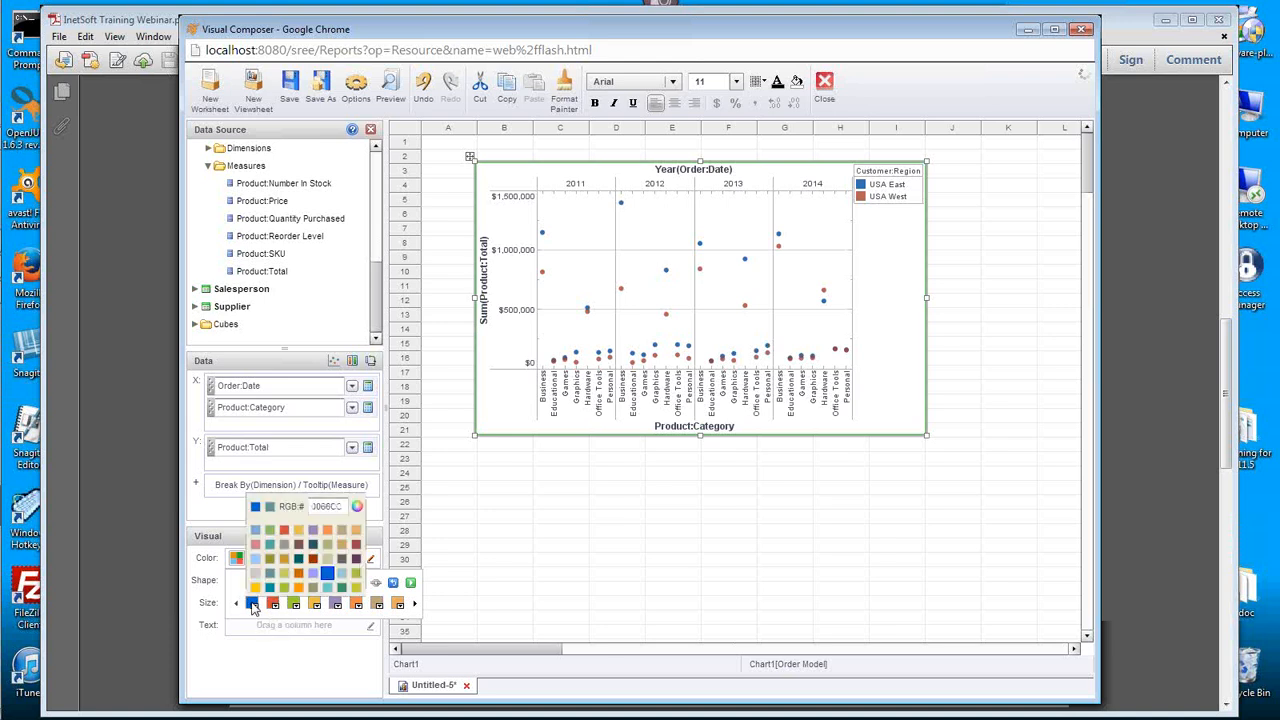
{"action": "double_click", "coordinate": [326, 505]}
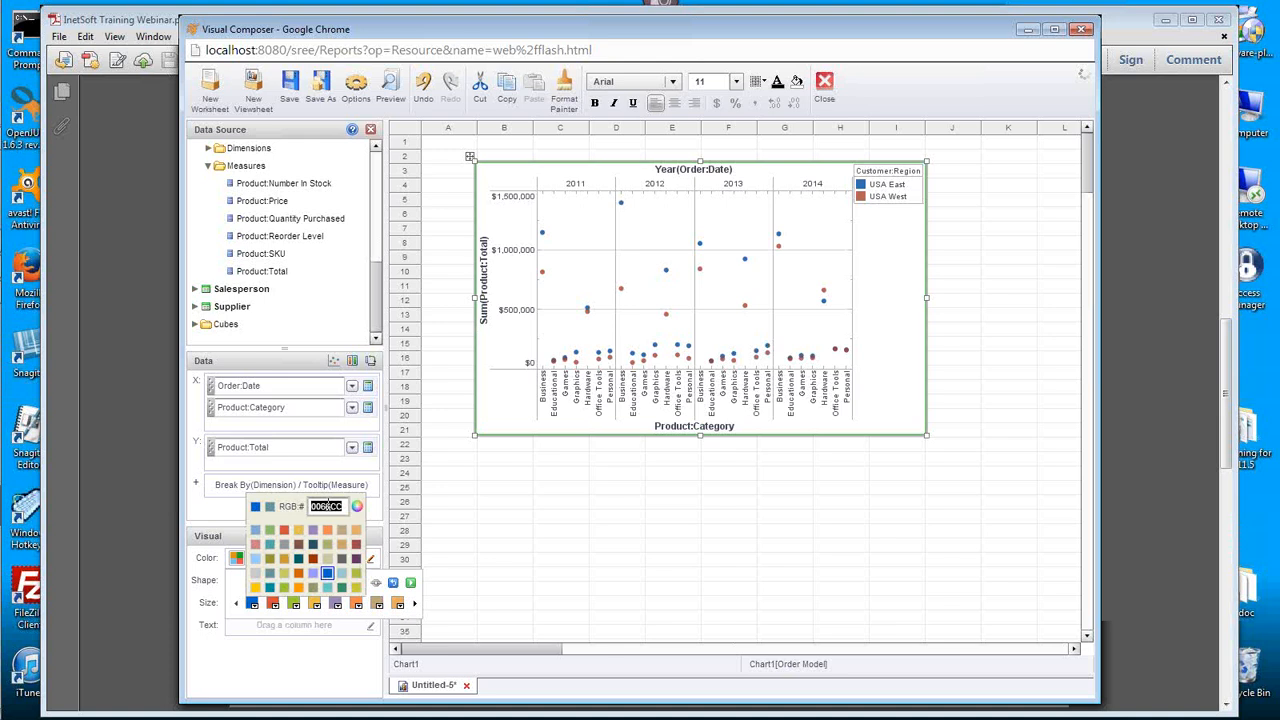
{"action": "type", "text": "0000FF"}
{"action": "key", "text": "Return"}
Step: Set the USA West color to pure red and apply the region colors to the chart
{"action": "left_click", "coordinate": [276, 606]}
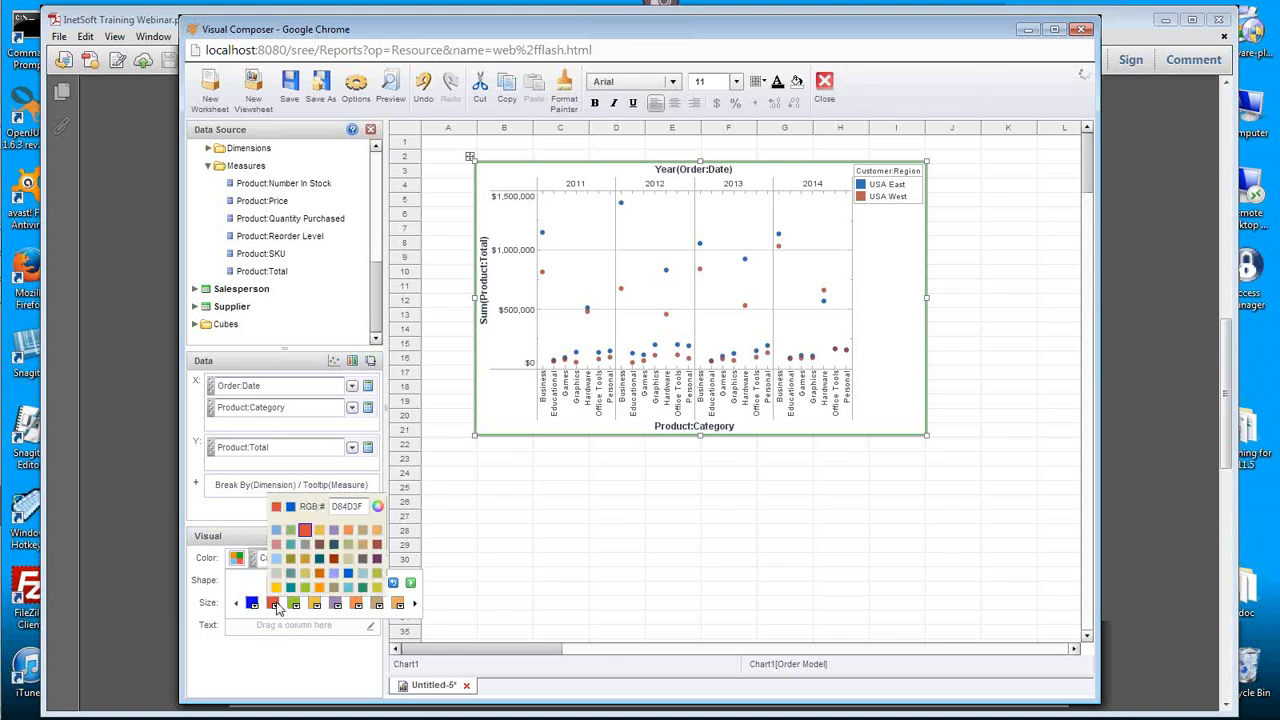
{"action": "double_click", "coordinate": [349, 506]}
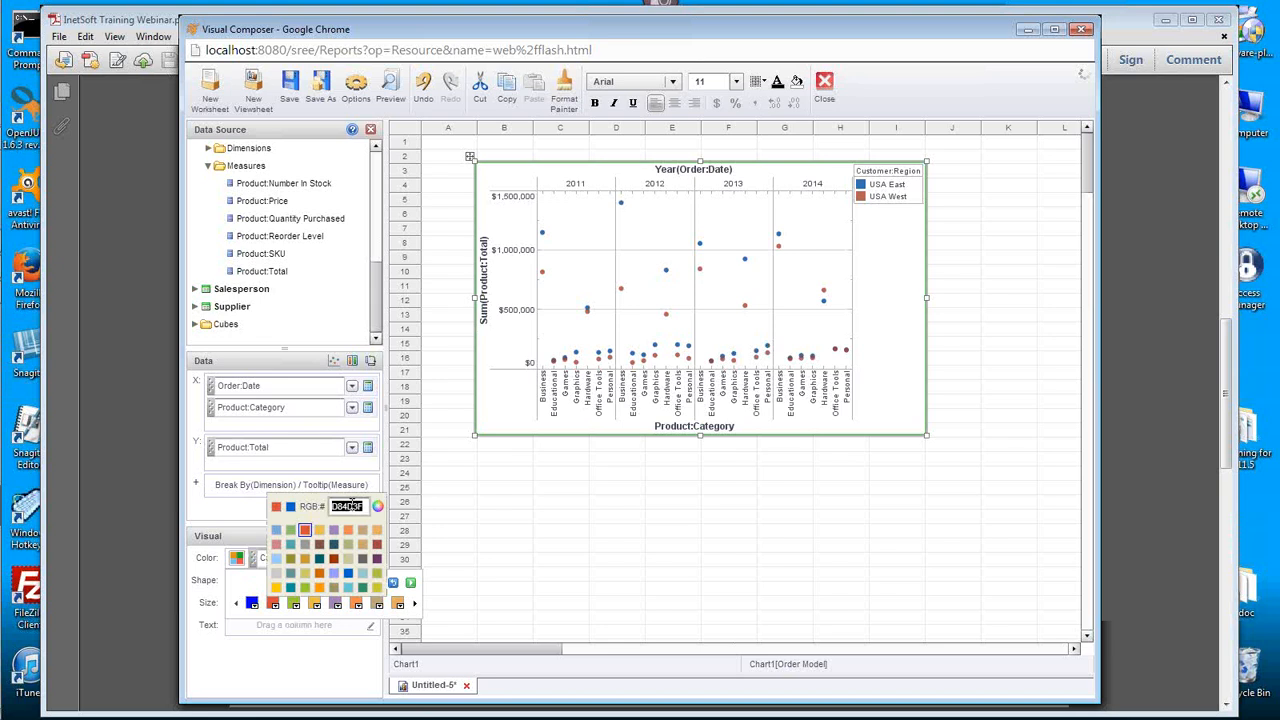
{"action": "type", "text": "FF"}
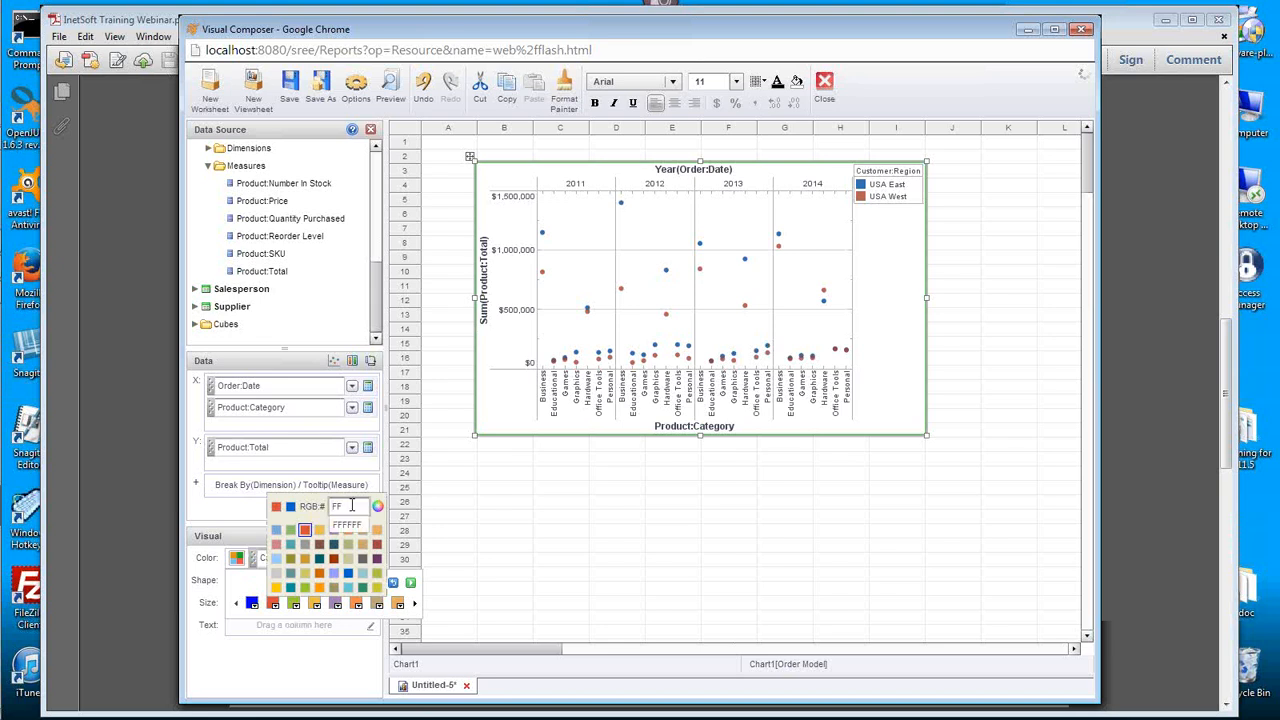
{"action": "type", "text": "00"}
{"action": "key", "text": "Return"}
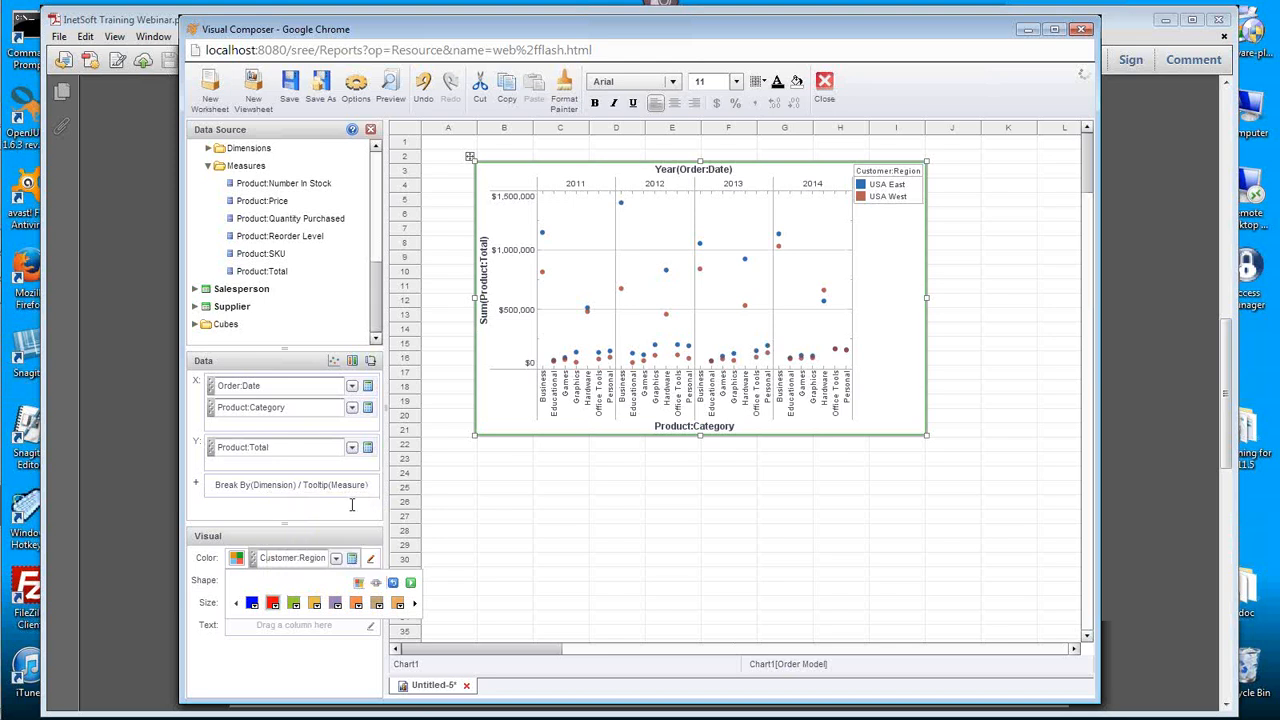
{"action": "left_click", "coordinate": [411, 583]}
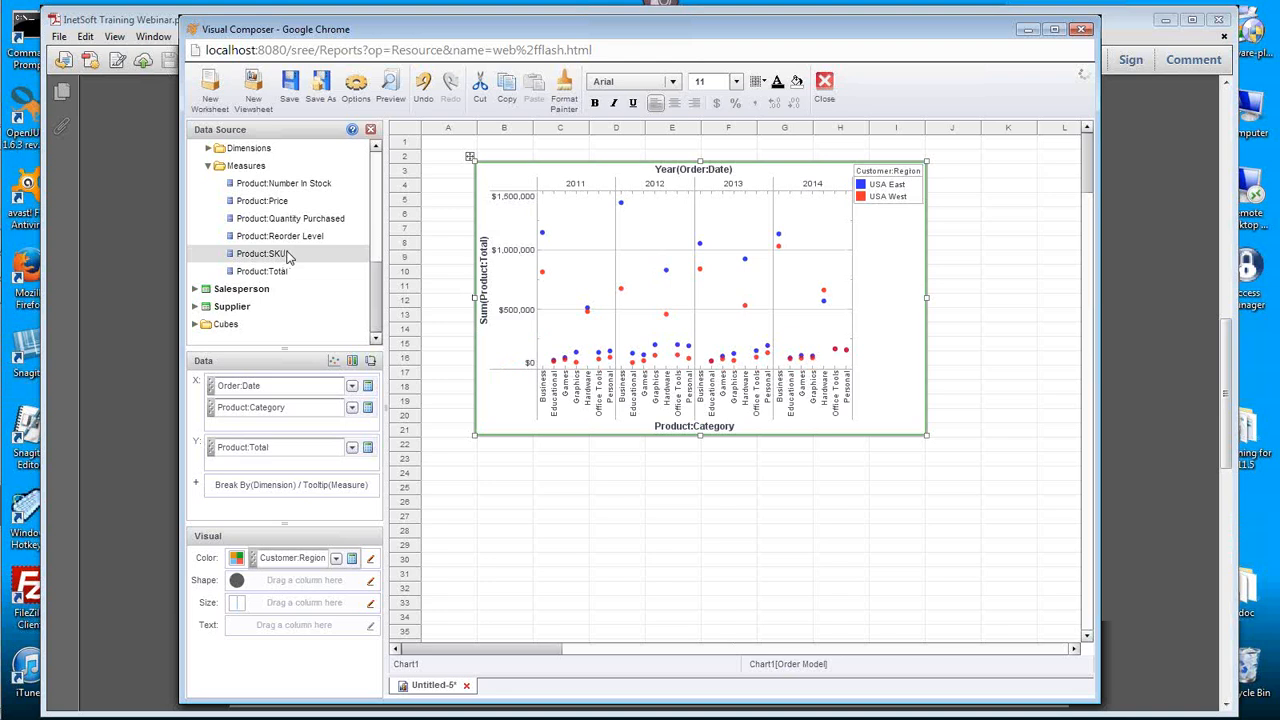
Step: Size the chart points by the Product:Quantity Purchased measure from the Product entity
{"action": "left_click_drag", "start_coordinate": [379, 282], "coordinate": [378, 245]}
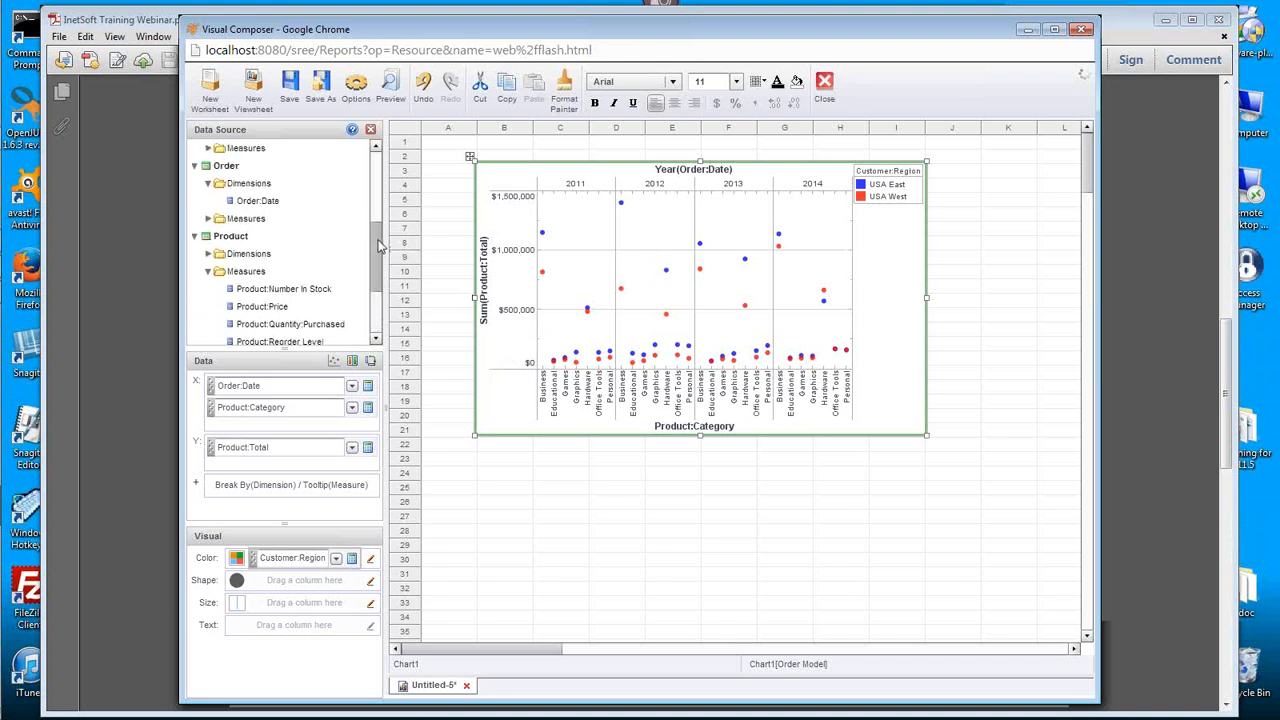
{"action": "scroll", "coordinate": [330, 250], "scroll_direction": "down", "scroll_amount": 3}
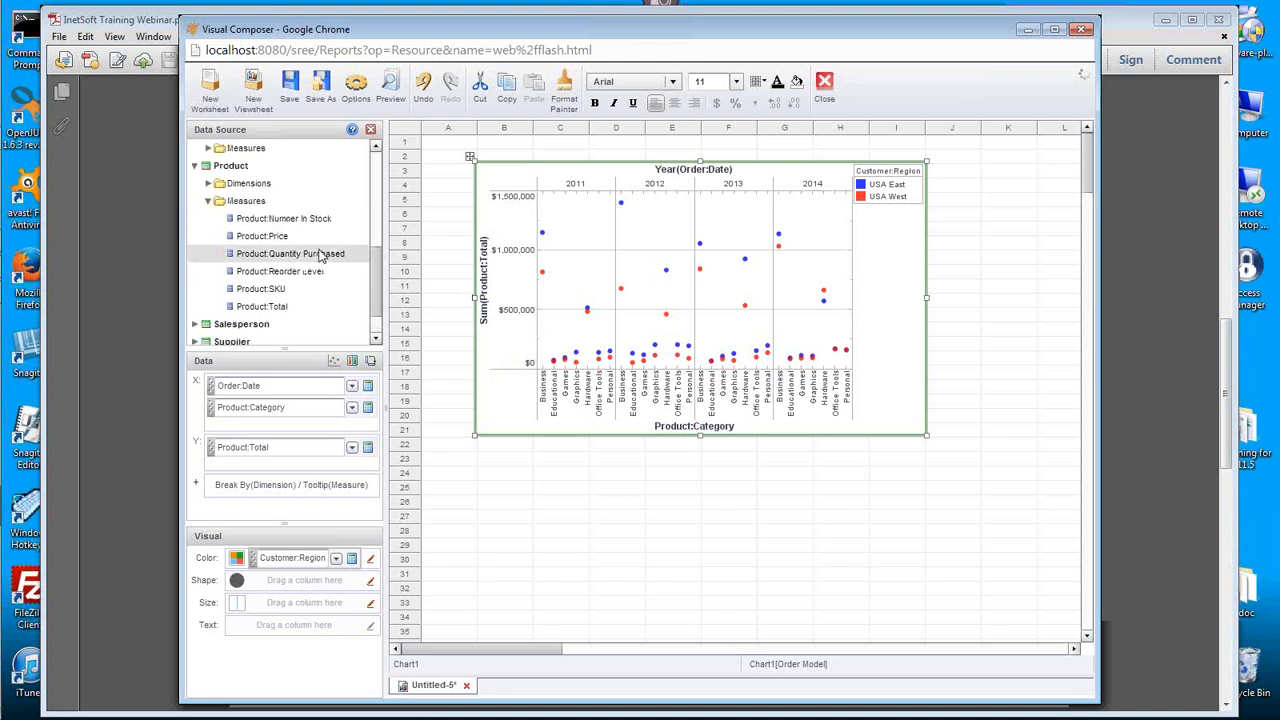
{"action": "left_click", "coordinate": [318, 256]}
{"action": "left_click_drag", "start_coordinate": [316, 259], "coordinate": [291, 605]}
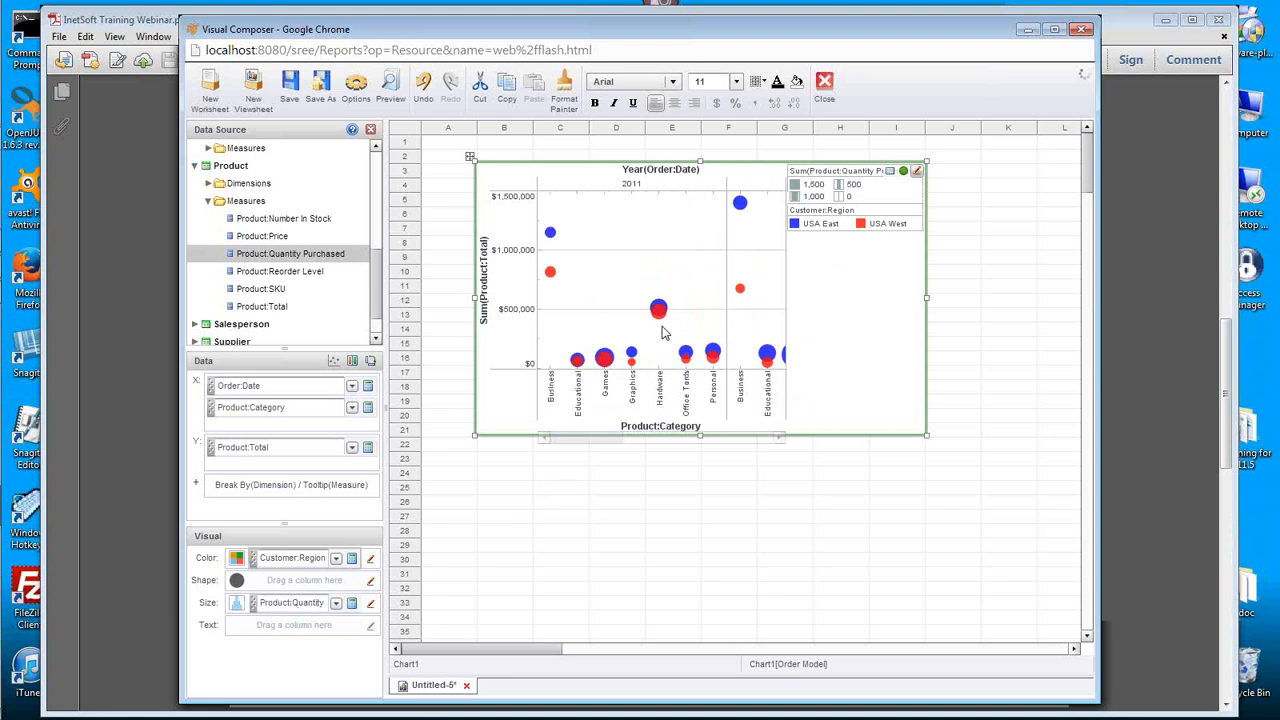
{"action": "mouse_move", "coordinate": [660, 308]}
{"action": "mouse_move", "coordinate": [766, 352]}
{"action": "mouse_move", "coordinate": [632, 366]}
{"action": "mouse_move", "coordinate": [739, 207]}
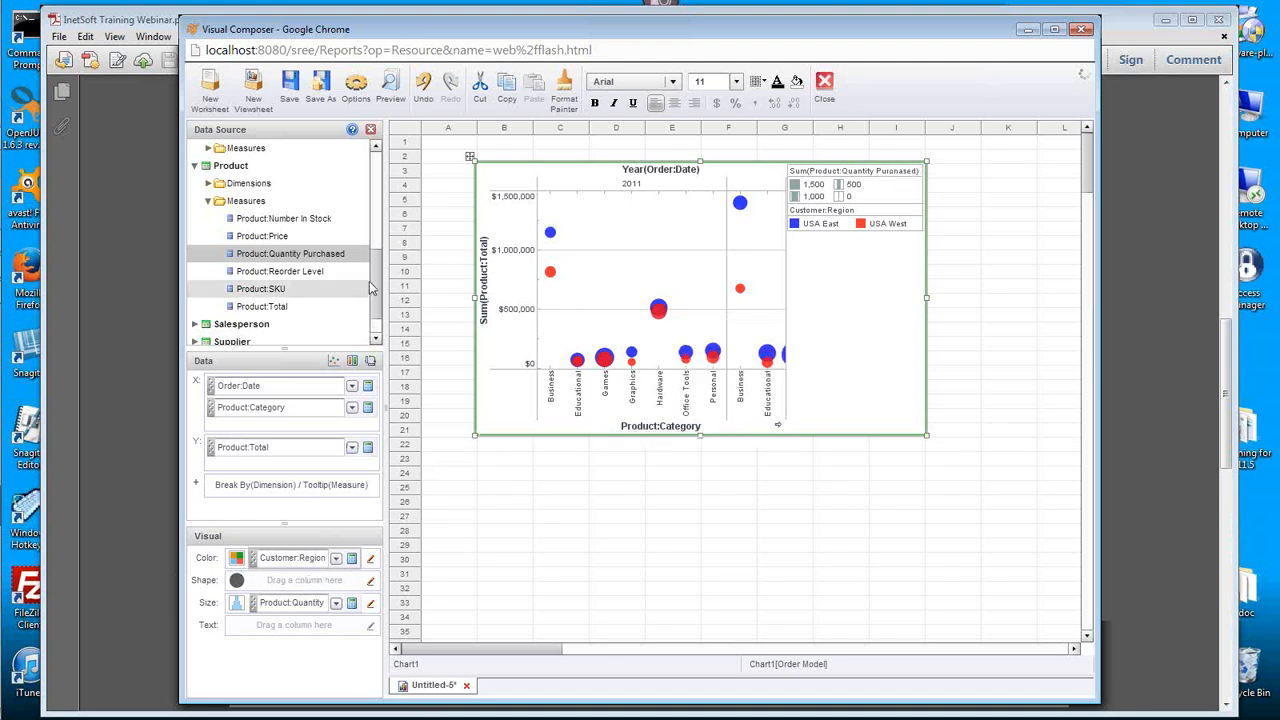
Step: Shape the chart points by the Order:Discount measure from the Order entity
{"action": "left_click_drag", "start_coordinate": [375, 269], "coordinate": [375, 230]}
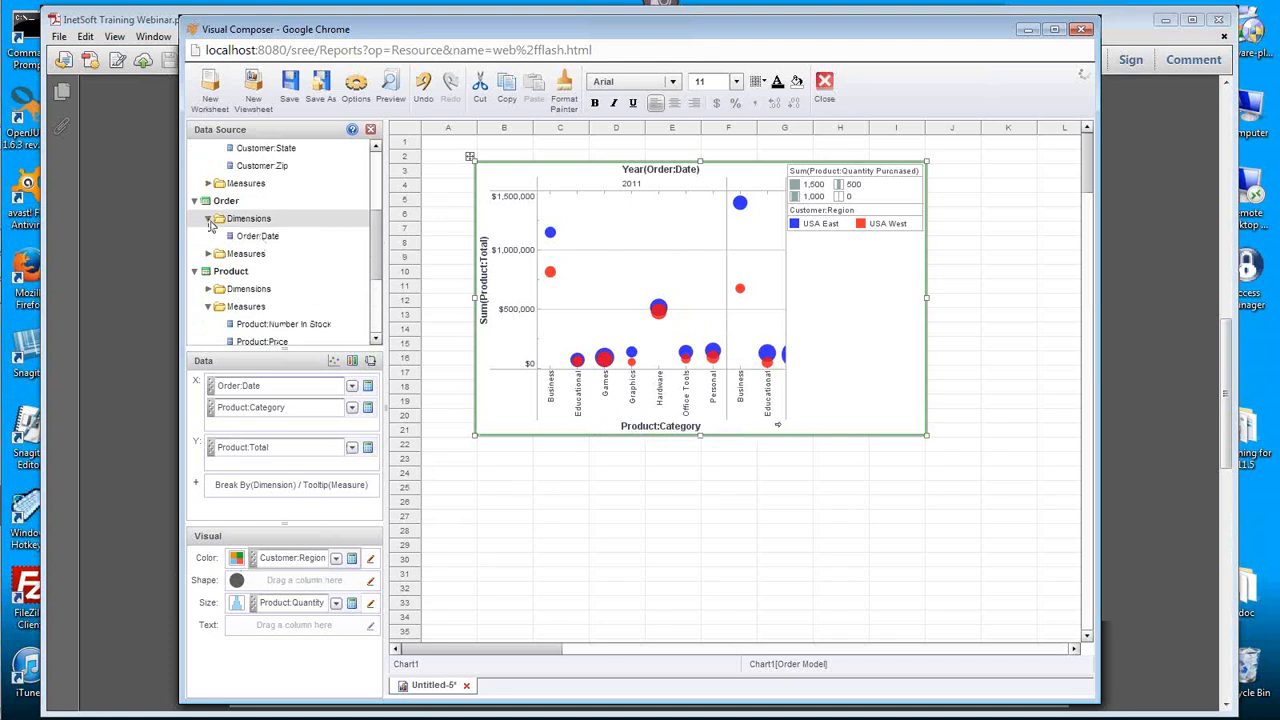
{"action": "left_click", "coordinate": [208, 253]}
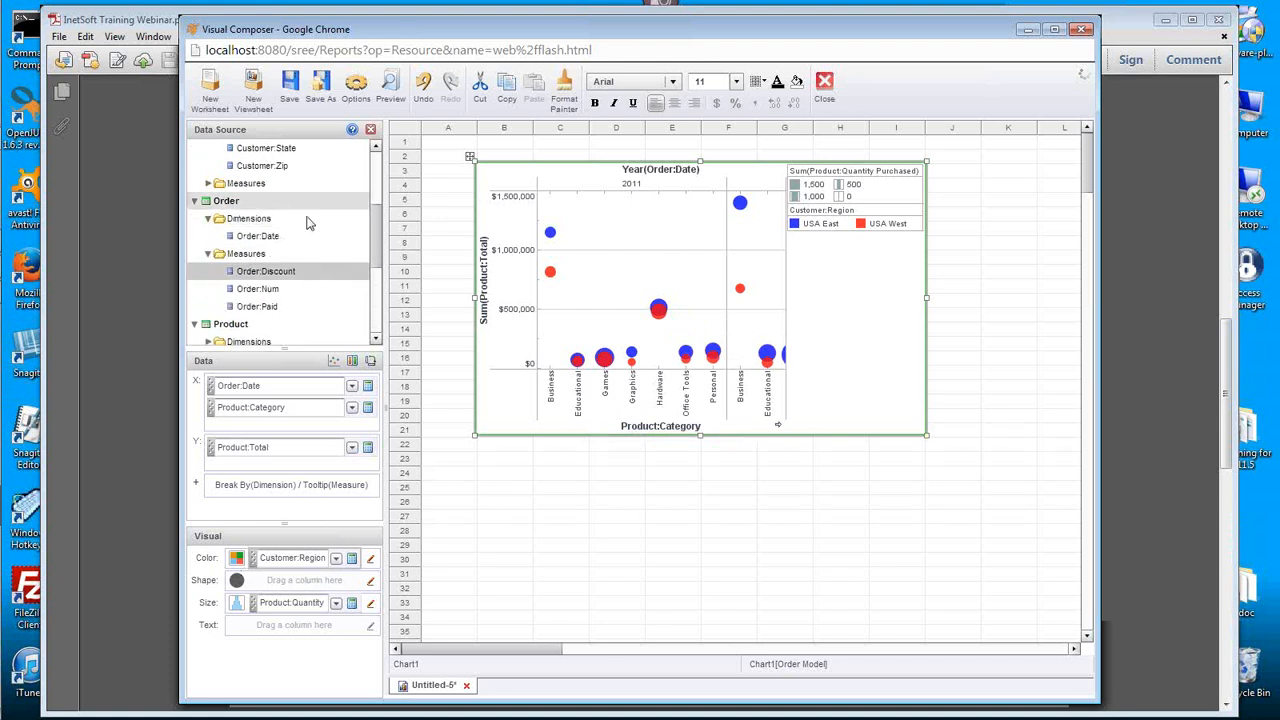
{"action": "scroll", "coordinate": [330, 225], "scroll_direction": "down", "scroll_amount": 2}
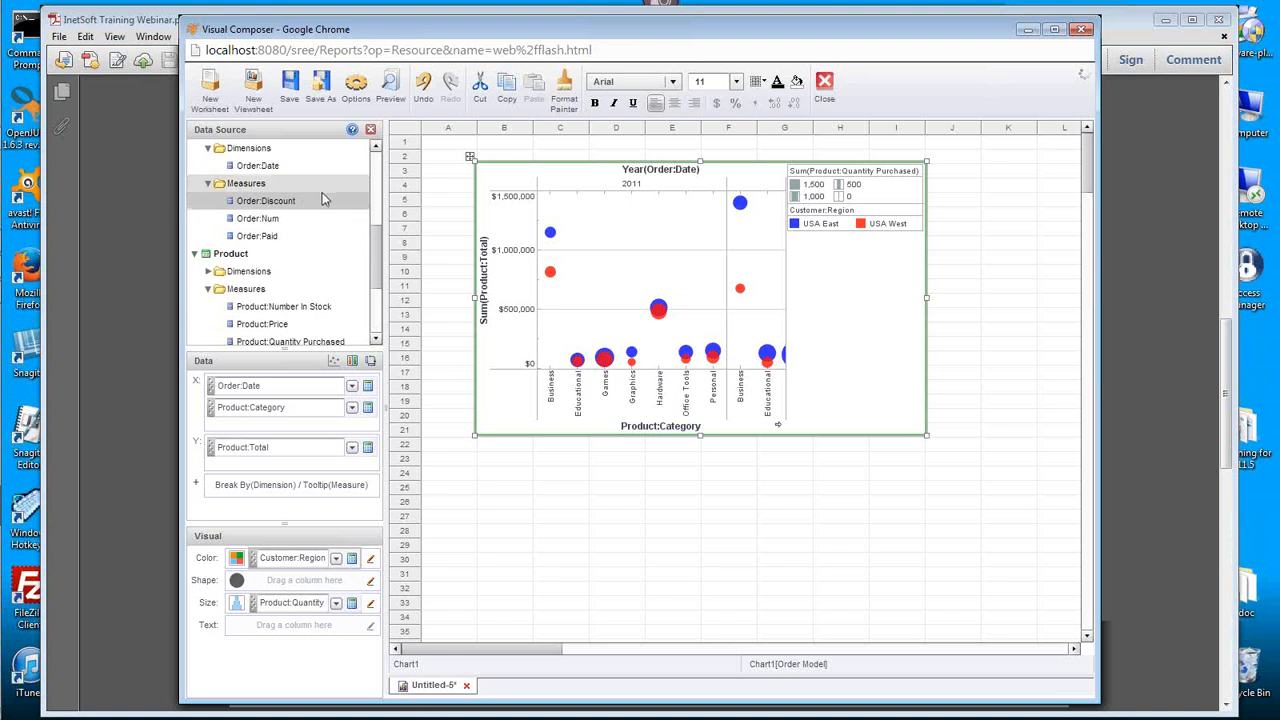
{"action": "left_click_drag", "start_coordinate": [305, 199], "coordinate": [283, 584]}
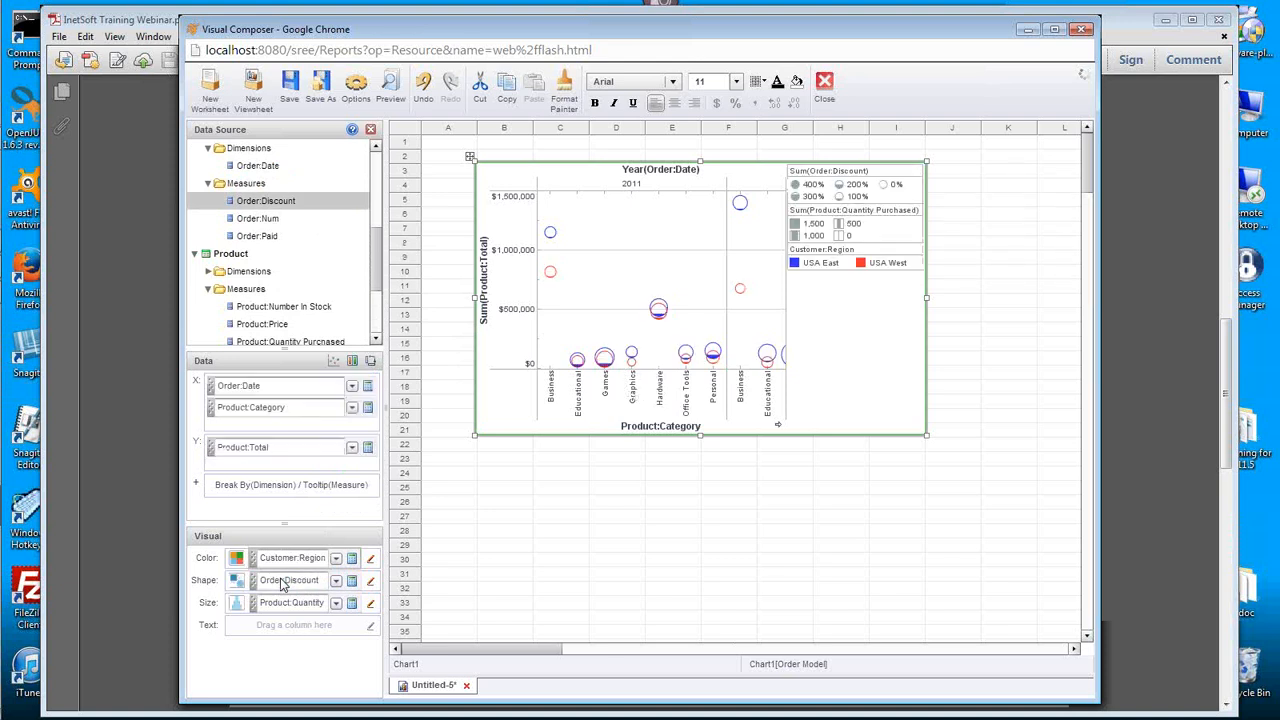
{"action": "mouse_move", "coordinate": [683, 319]}
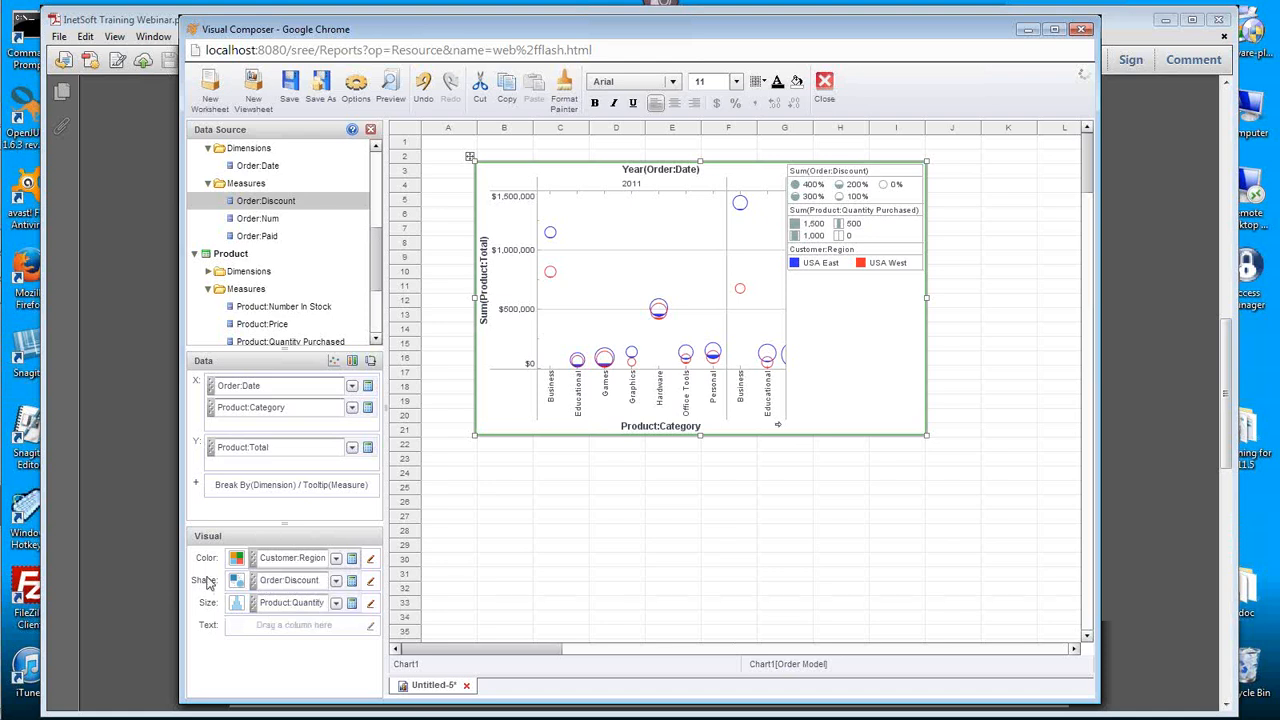
Step: Change the aggregate of the Order:Discount shape field to Average and apply it
{"action": "left_click", "coordinate": [352, 582]}
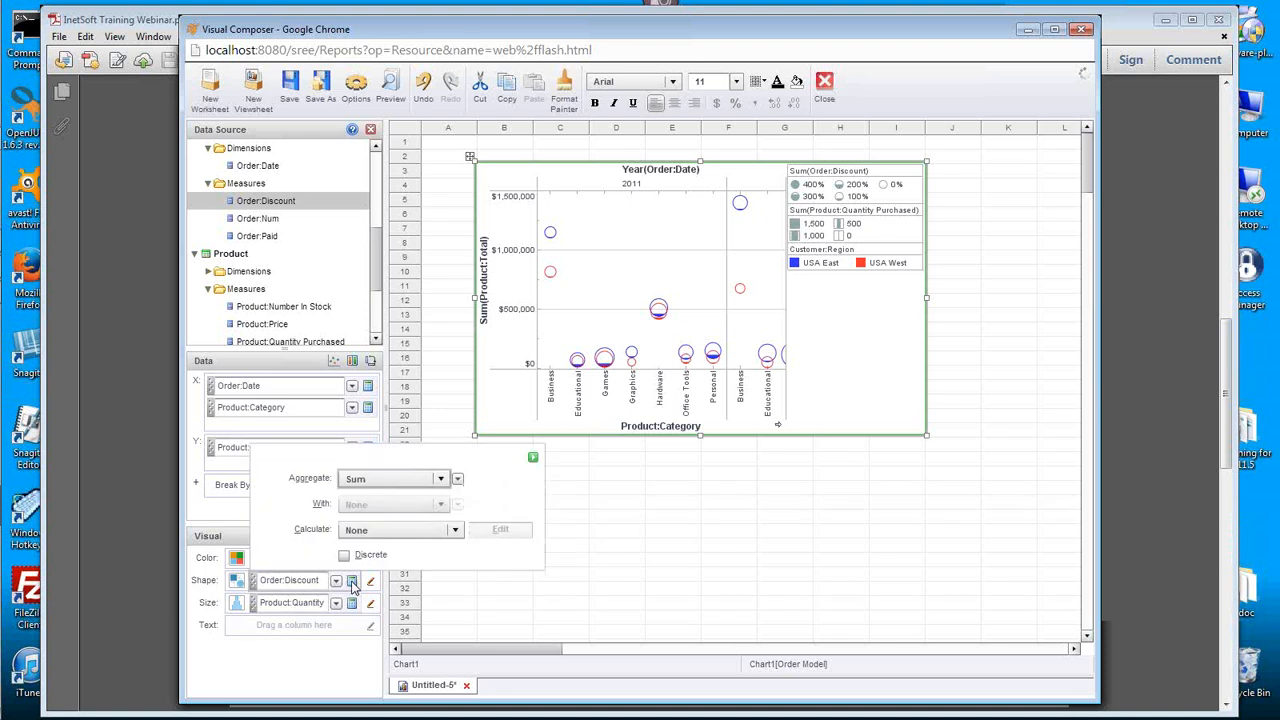
{"action": "left_click", "coordinate": [446, 481]}
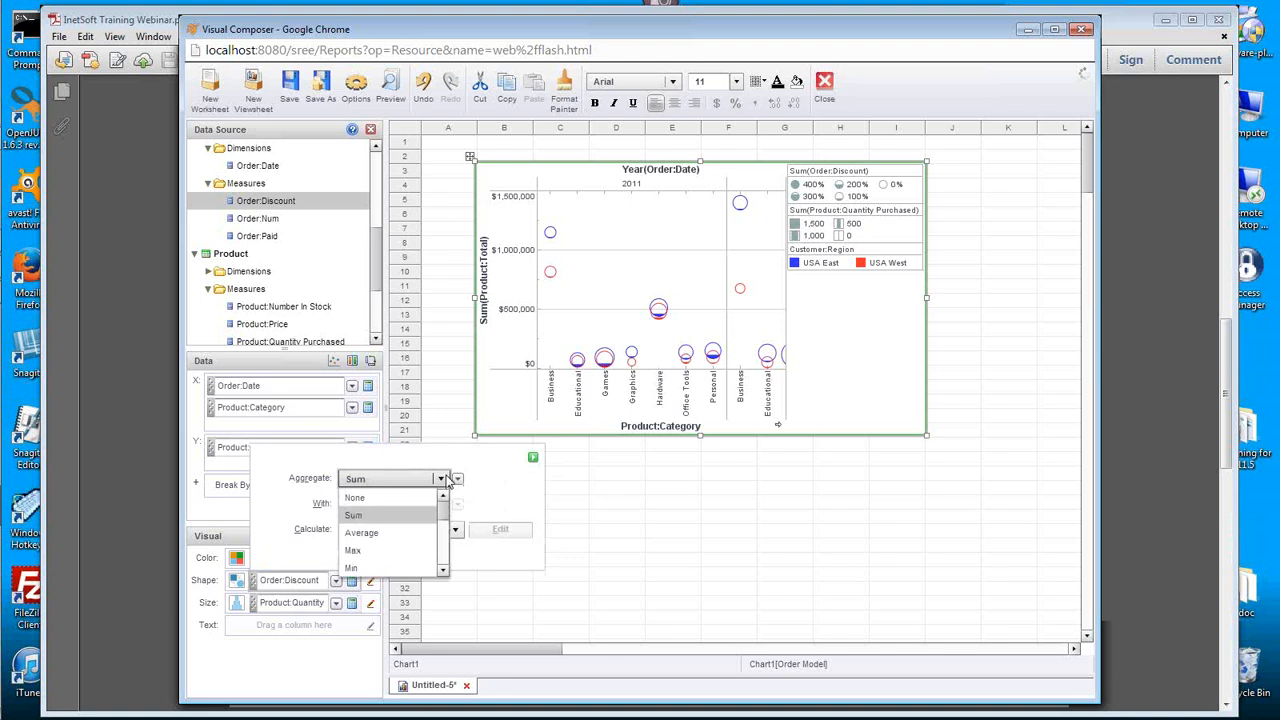
{"action": "left_click", "coordinate": [404, 533]}
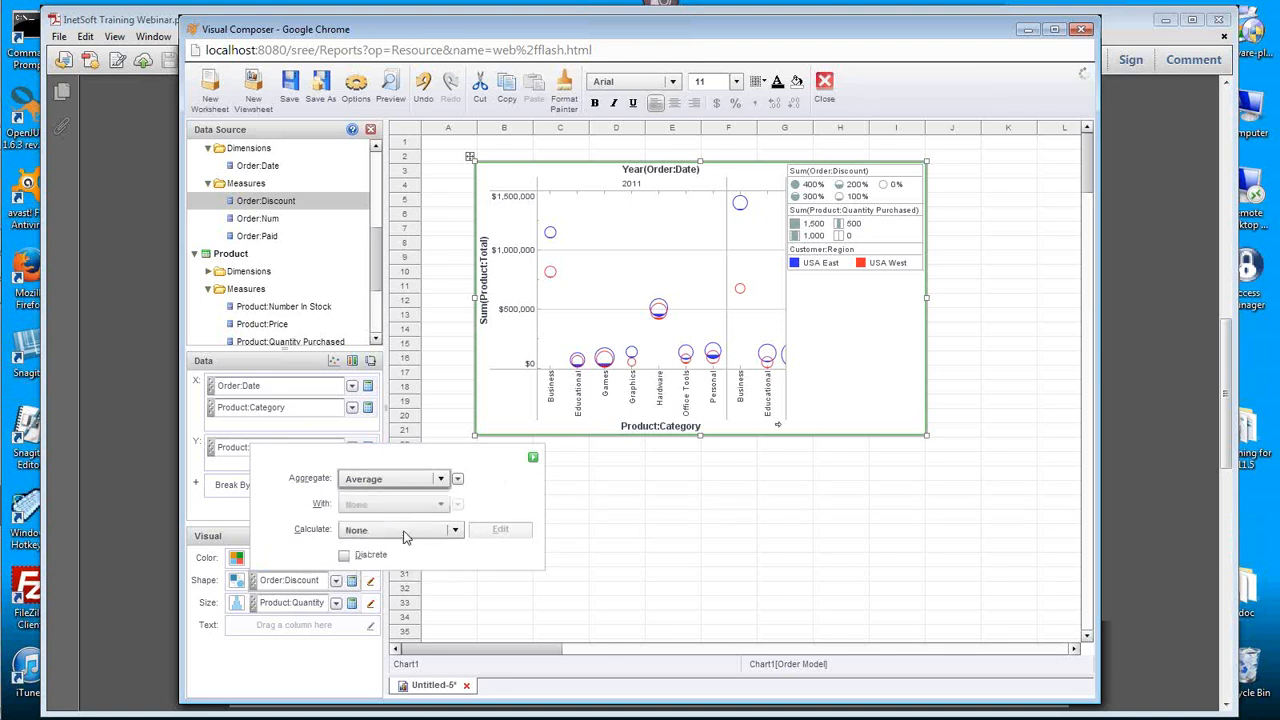
{"action": "left_click", "coordinate": [533, 459]}
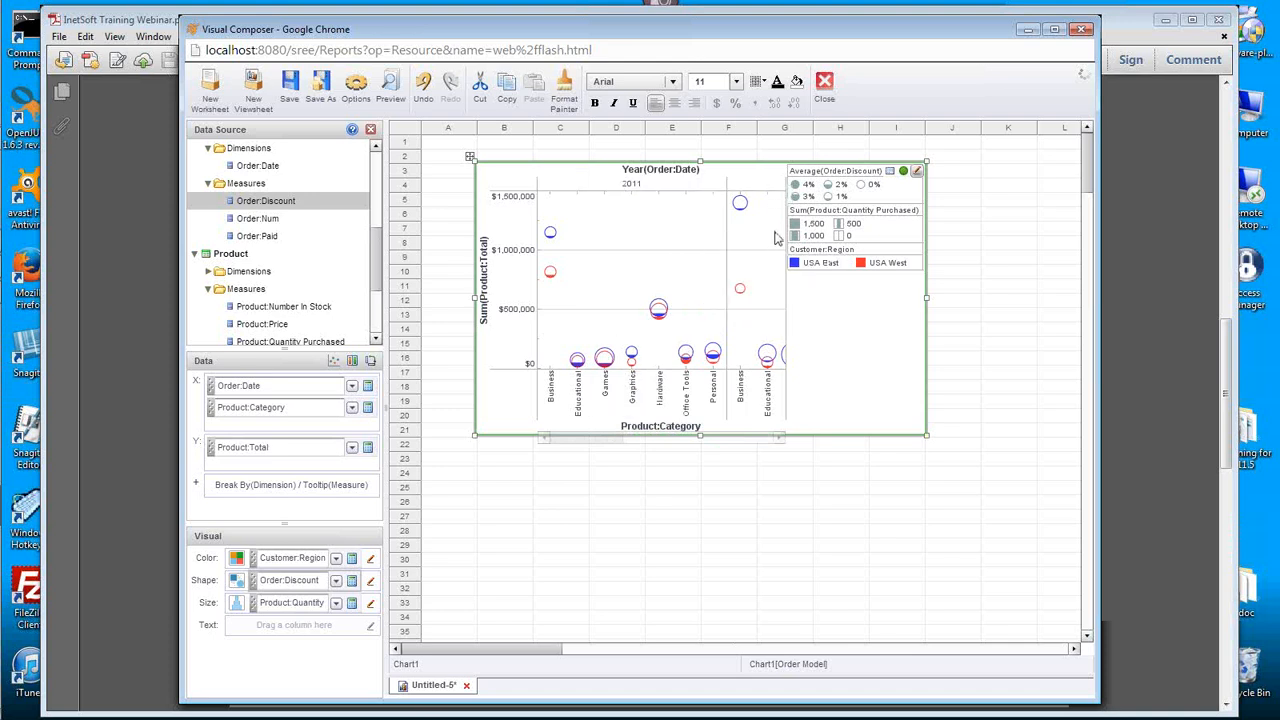
Step: Narrow the chart's legend area to give the plot more width
{"action": "left_click_drag", "start_coordinate": [791, 208], "coordinate": [845, 211]}
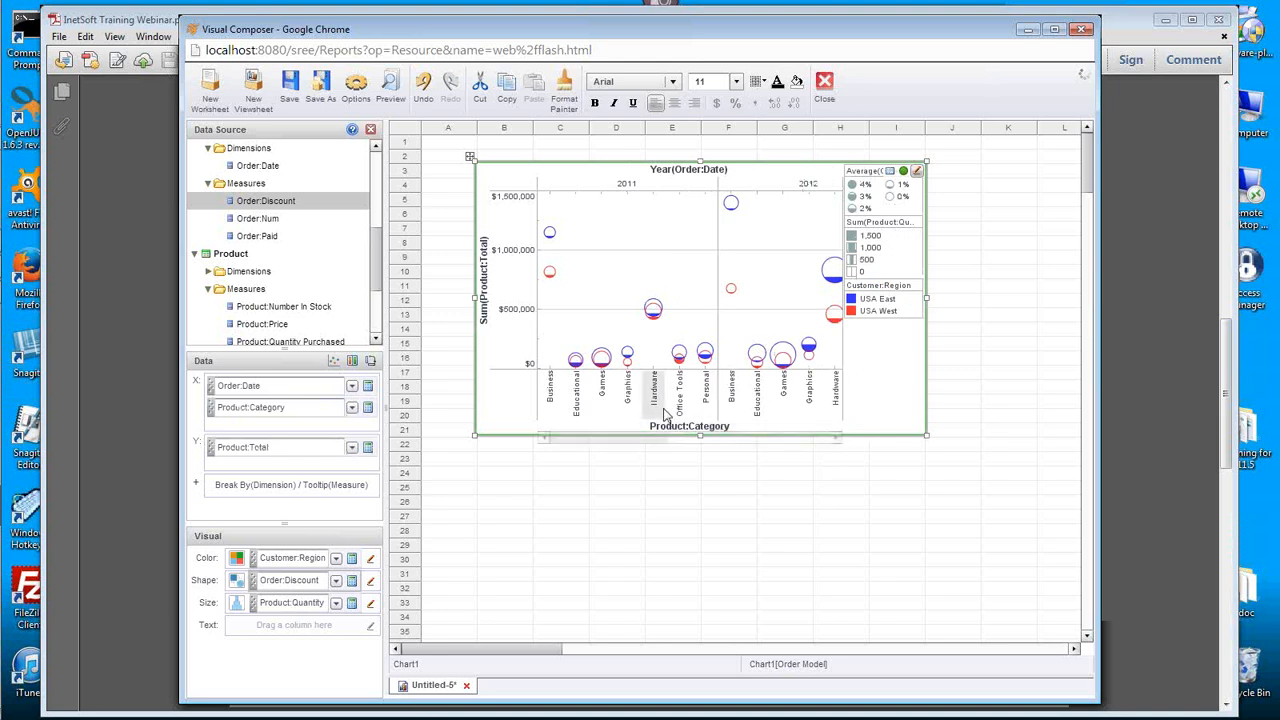
{"action": "left_click_drag", "start_coordinate": [634, 437], "coordinate": [614, 471]}
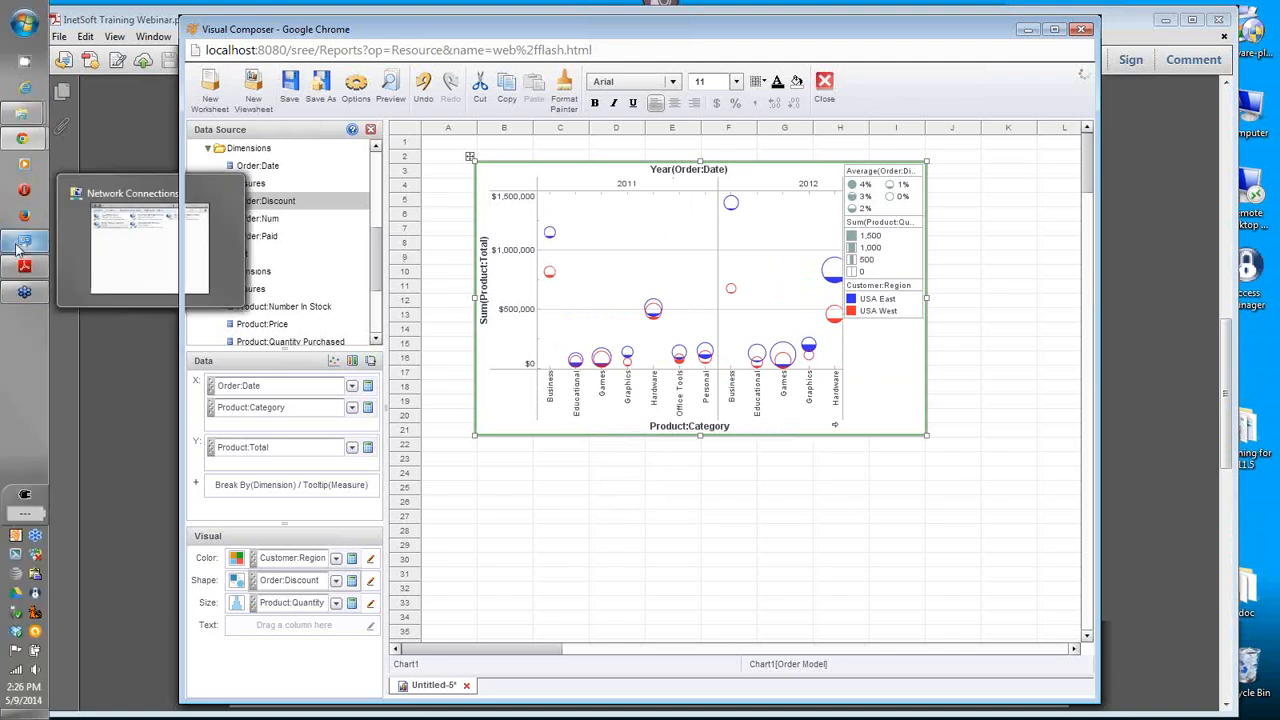
Step: Compare the finished chart with the sample charts in the webinar PDF in Adobe Reader and return to Visual Composer
{"action": "left_click", "coordinate": [21, 267]}
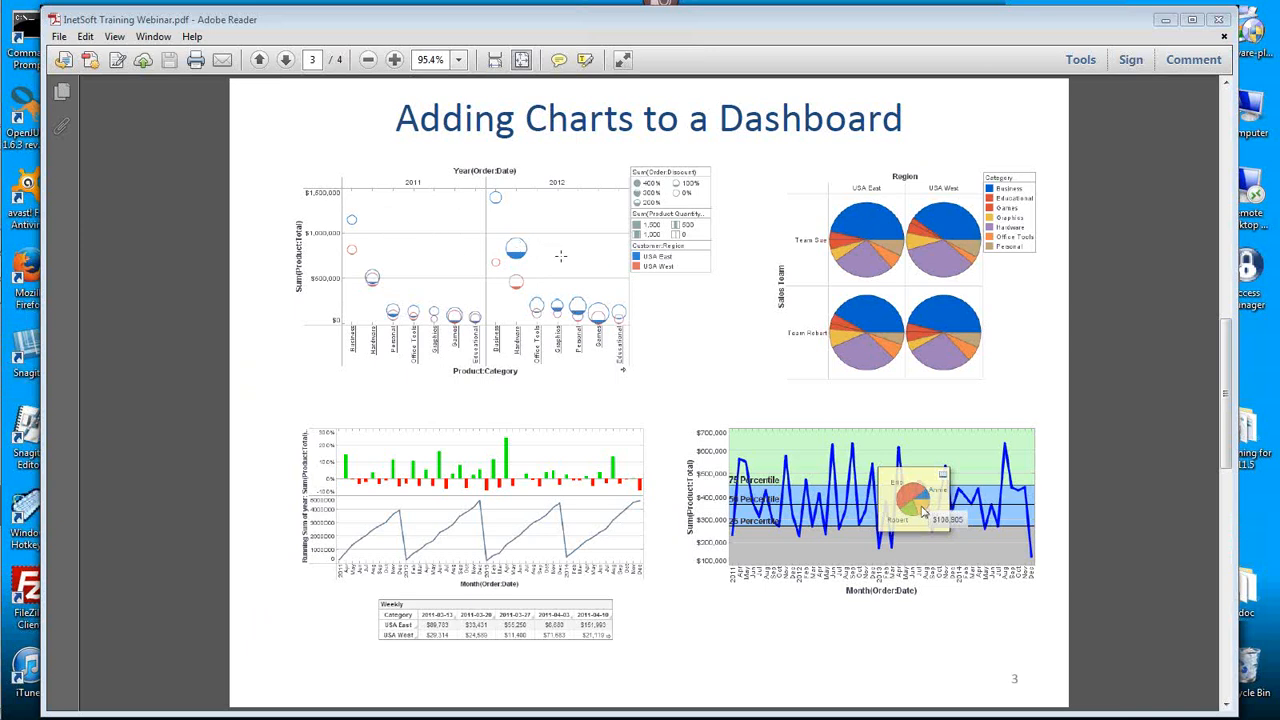
{"action": "mouse_move", "coordinate": [28, 140]}
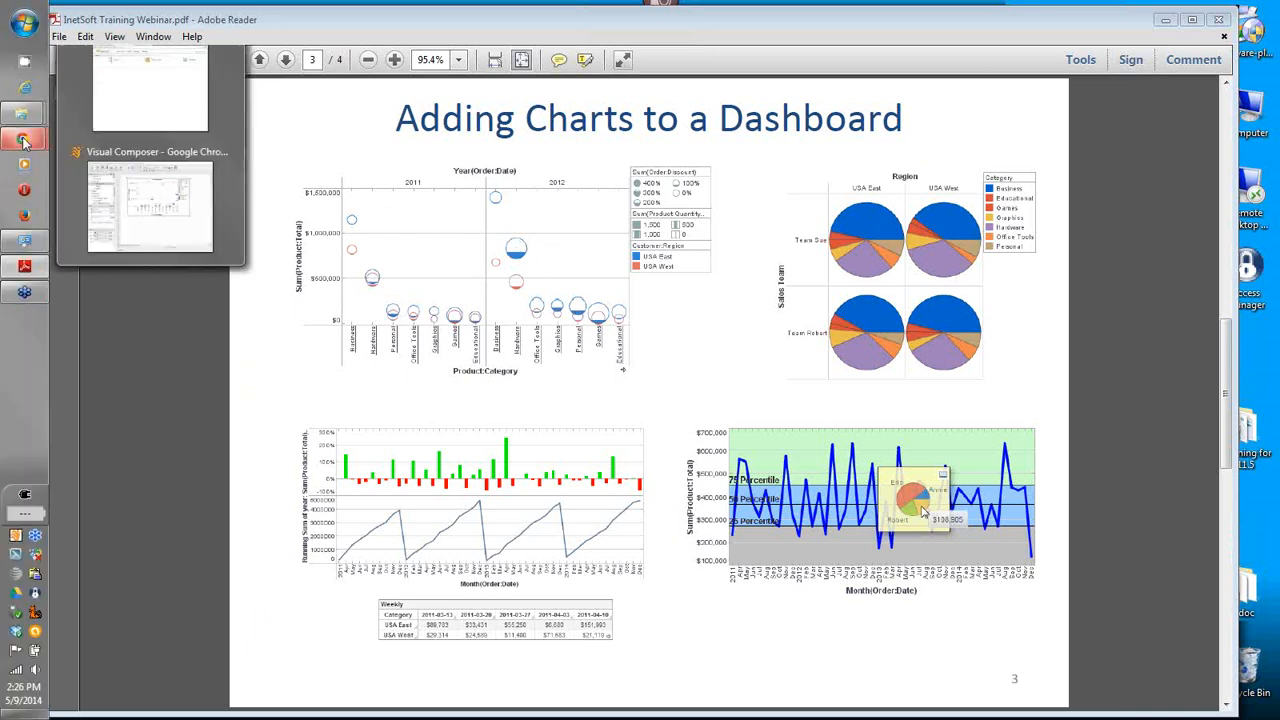
{"action": "left_click", "coordinate": [132, 190]}
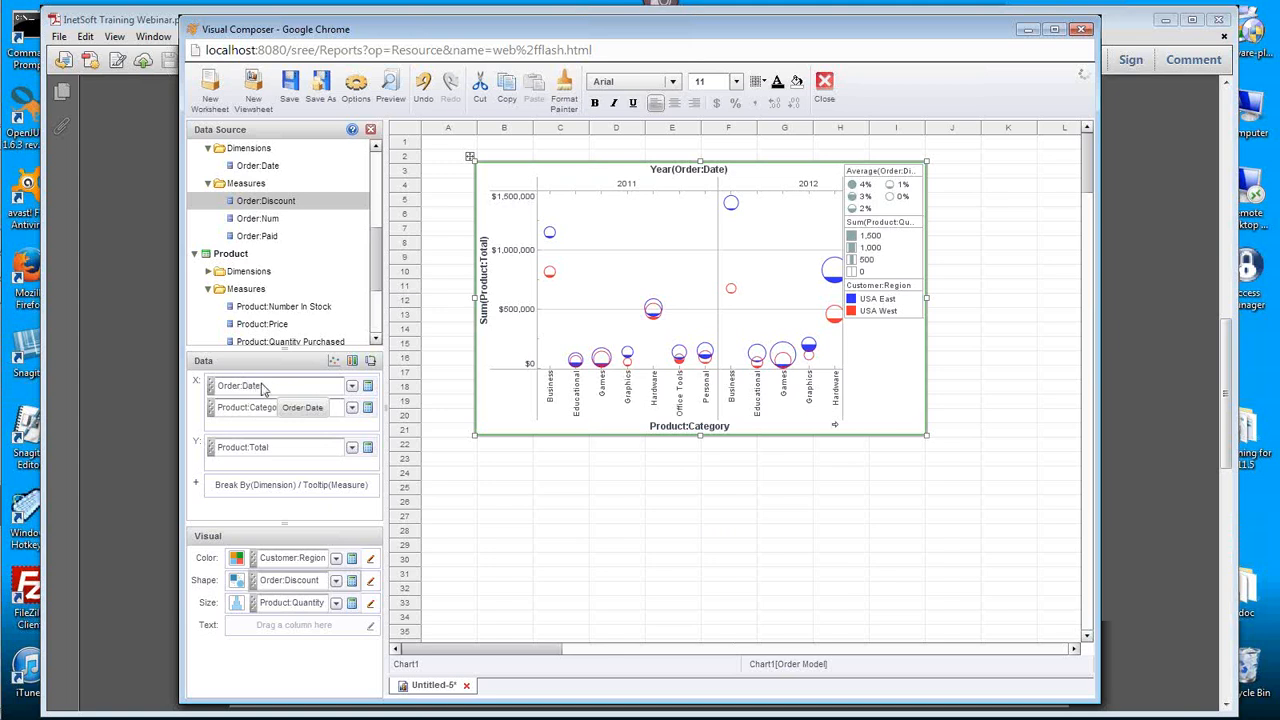
Step: Move Order:Date from the X axis to the Y axis above Product:Total
{"action": "left_click_drag", "start_coordinate": [262, 390], "coordinate": [271, 442]}
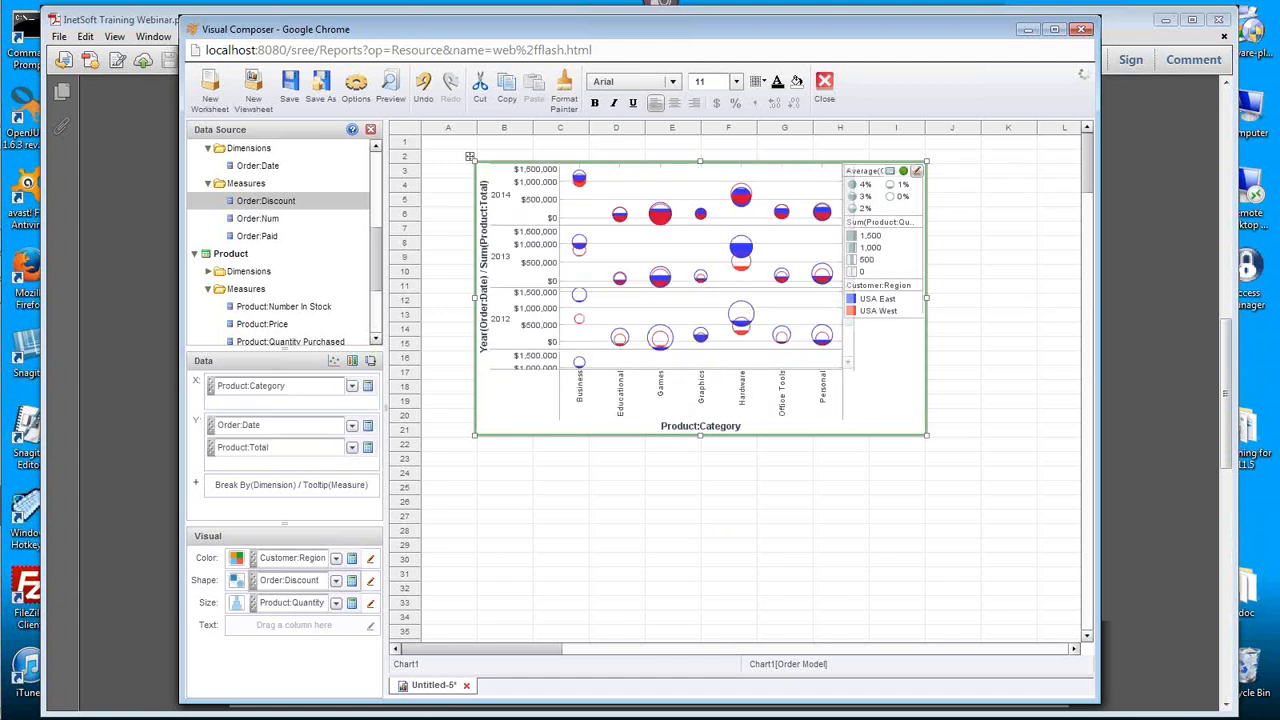
{"action": "scroll", "coordinate": [851, 303], "scroll_direction": "down", "scroll_amount": 2}
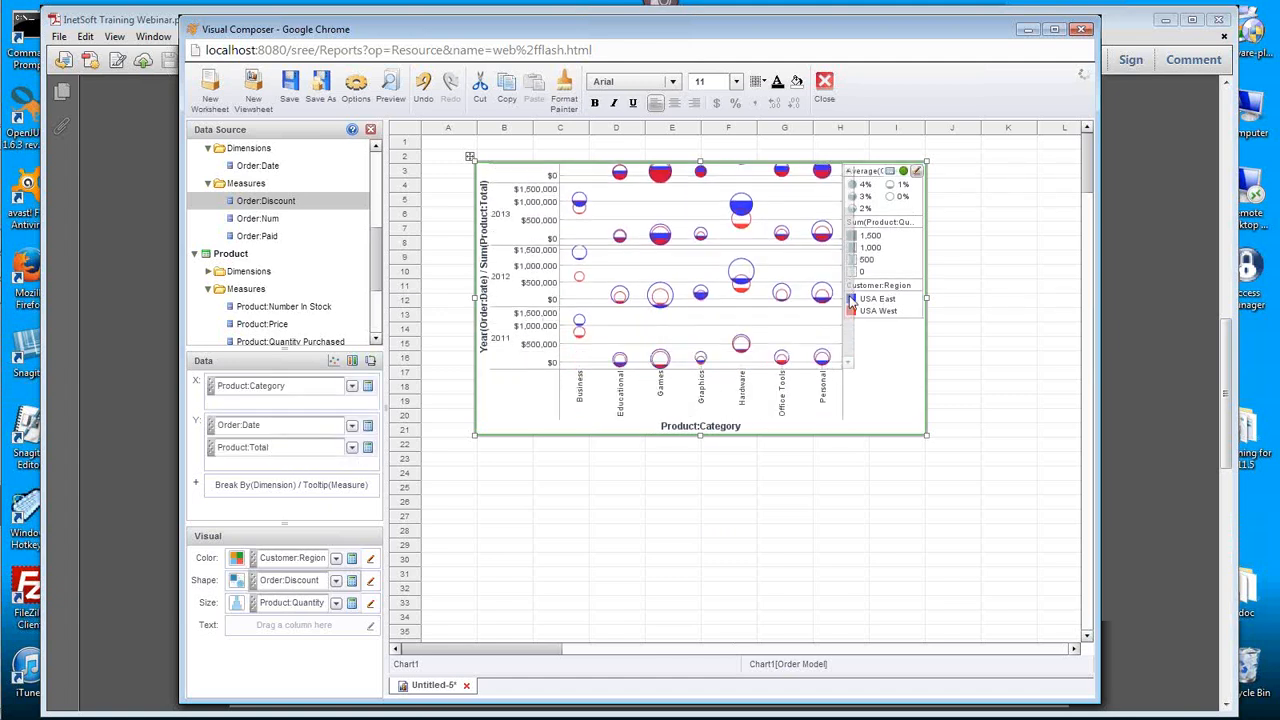
{"action": "scroll", "coordinate": [851, 303], "scroll_direction": "up", "scroll_amount": 2}
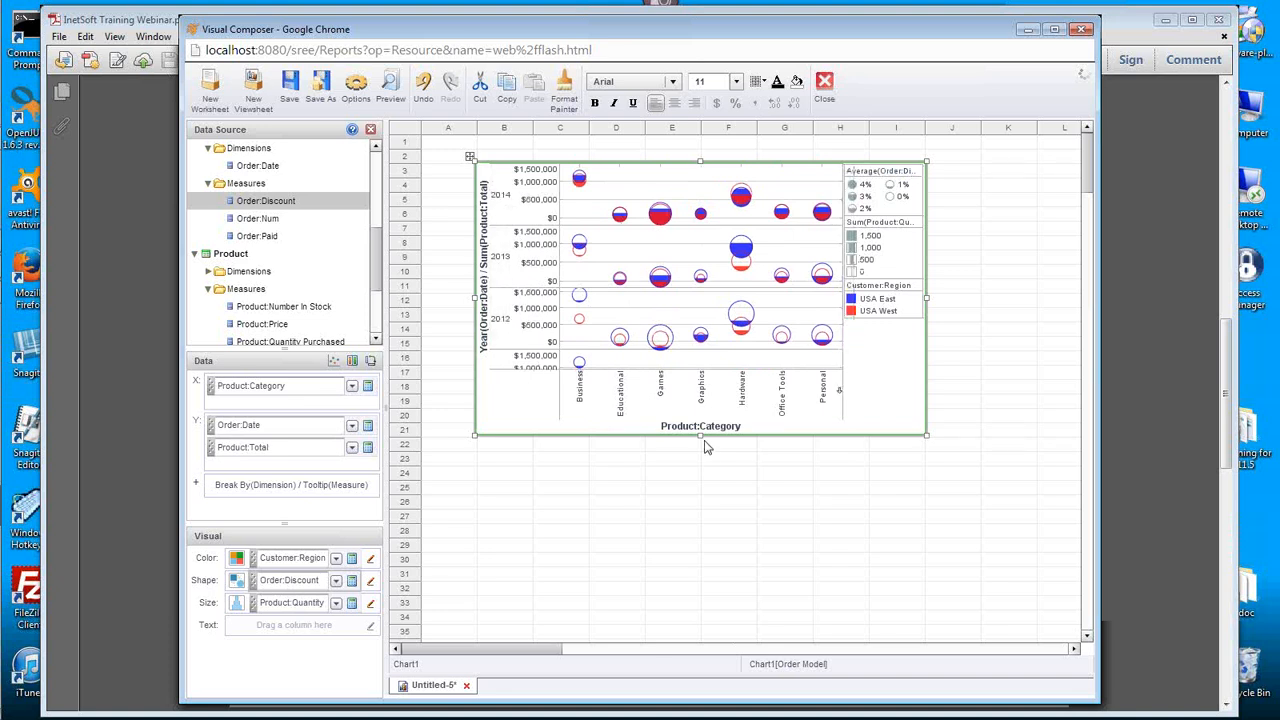
Step: Extend the chart's lower edge down to the end of row 23
{"action": "left_click_drag", "start_coordinate": [700, 436], "coordinate": [702, 470]}
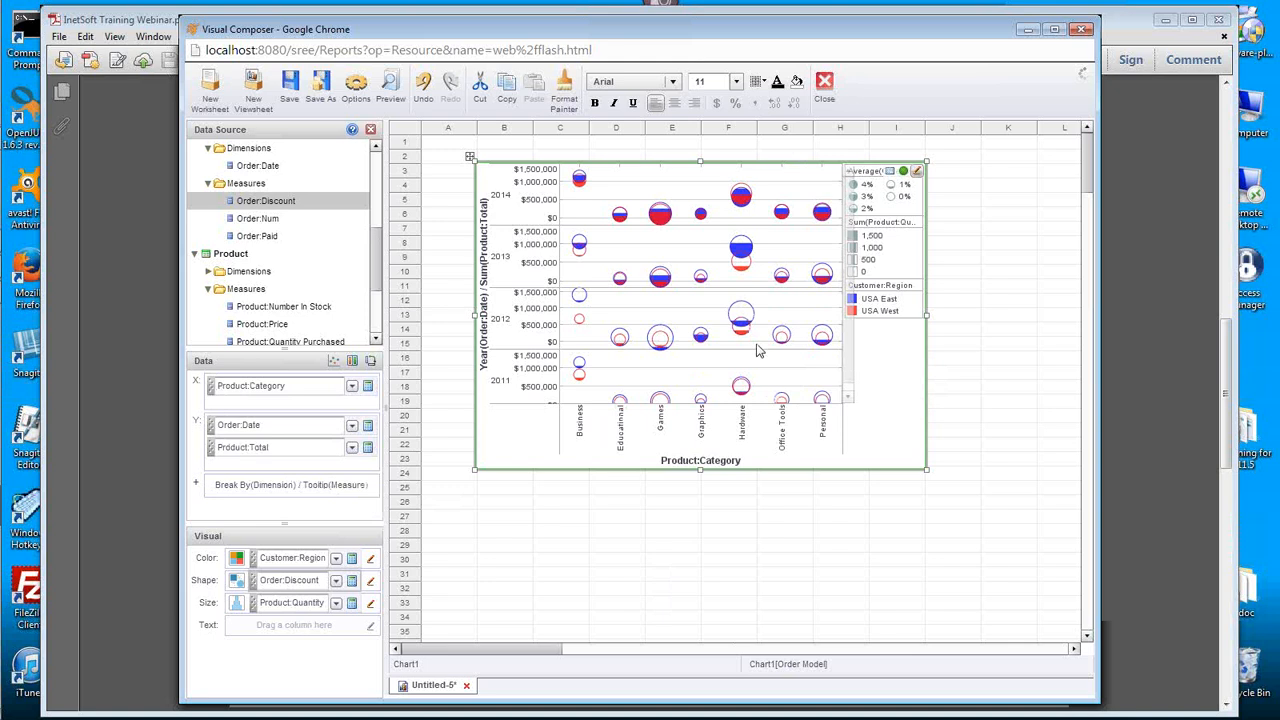
{"action": "mouse_move", "coordinate": [4, 406]}
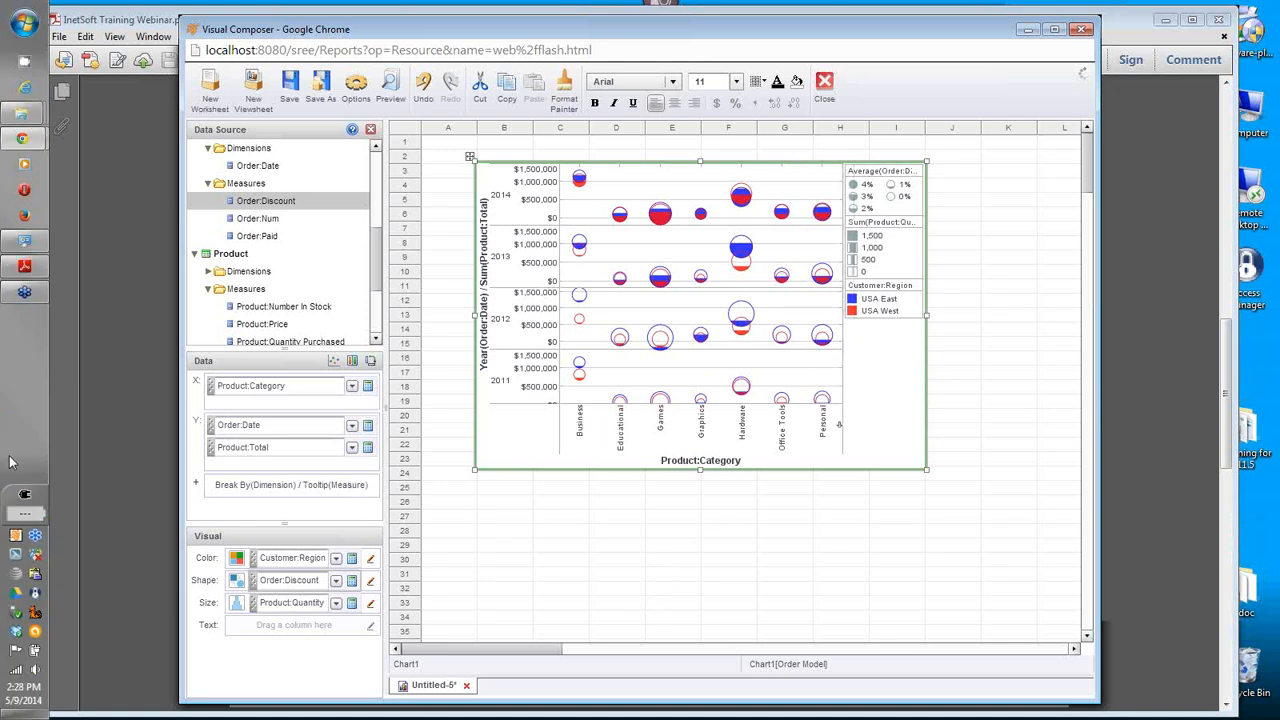
{"action": "mouse_move", "coordinate": [746, 384]}
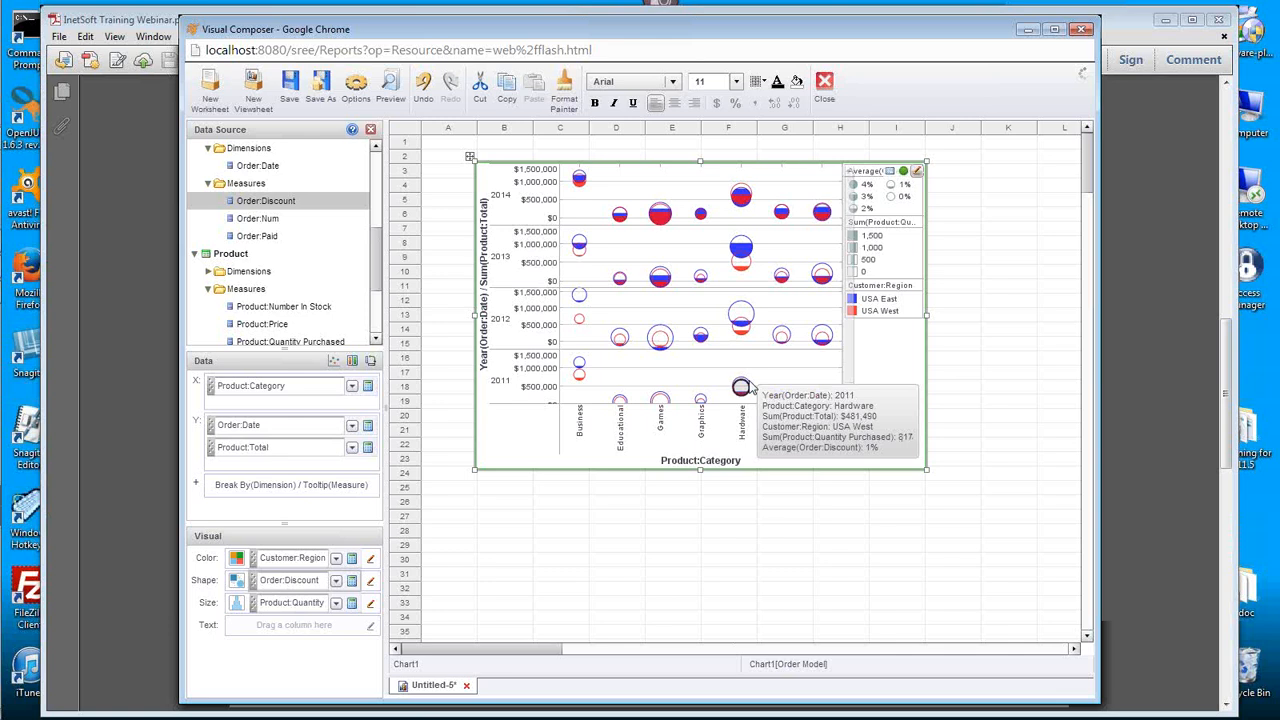
{"action": "mouse_move", "coordinate": [815, 372]}
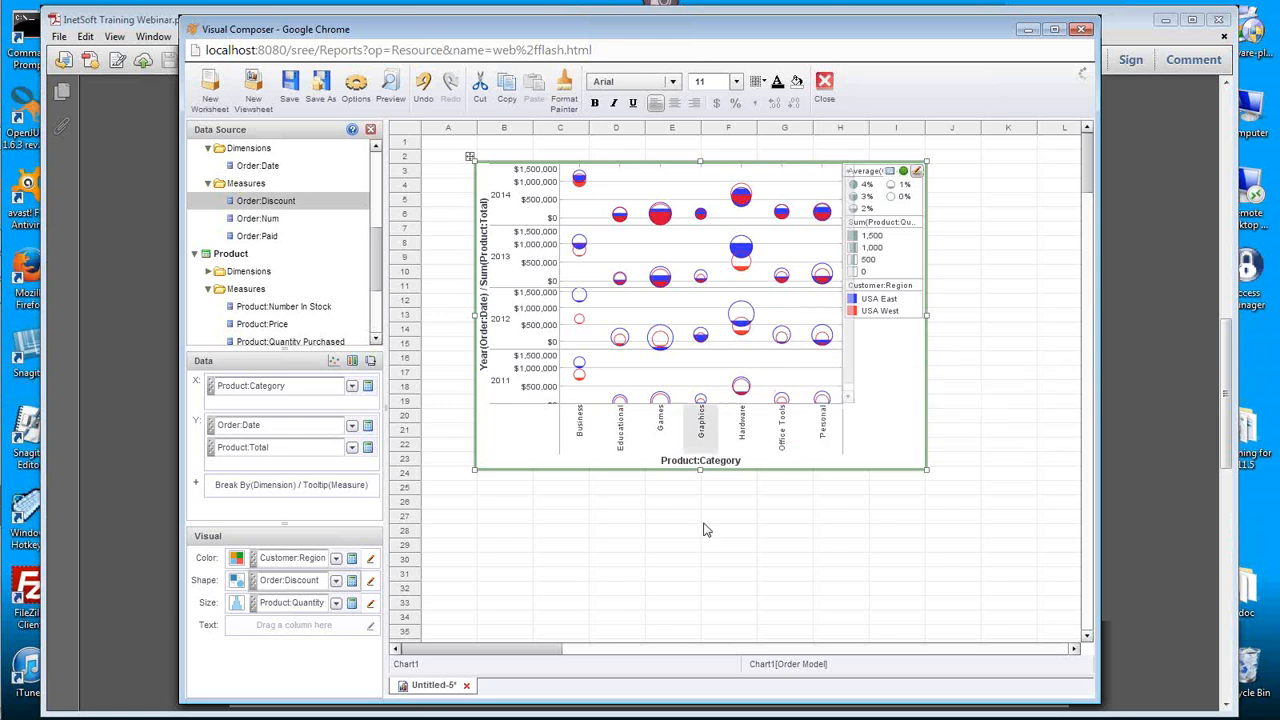
Step: Create a new viewsheet based on the Order Model in the Orders data source
{"action": "left_click", "coordinate": [250, 90]}
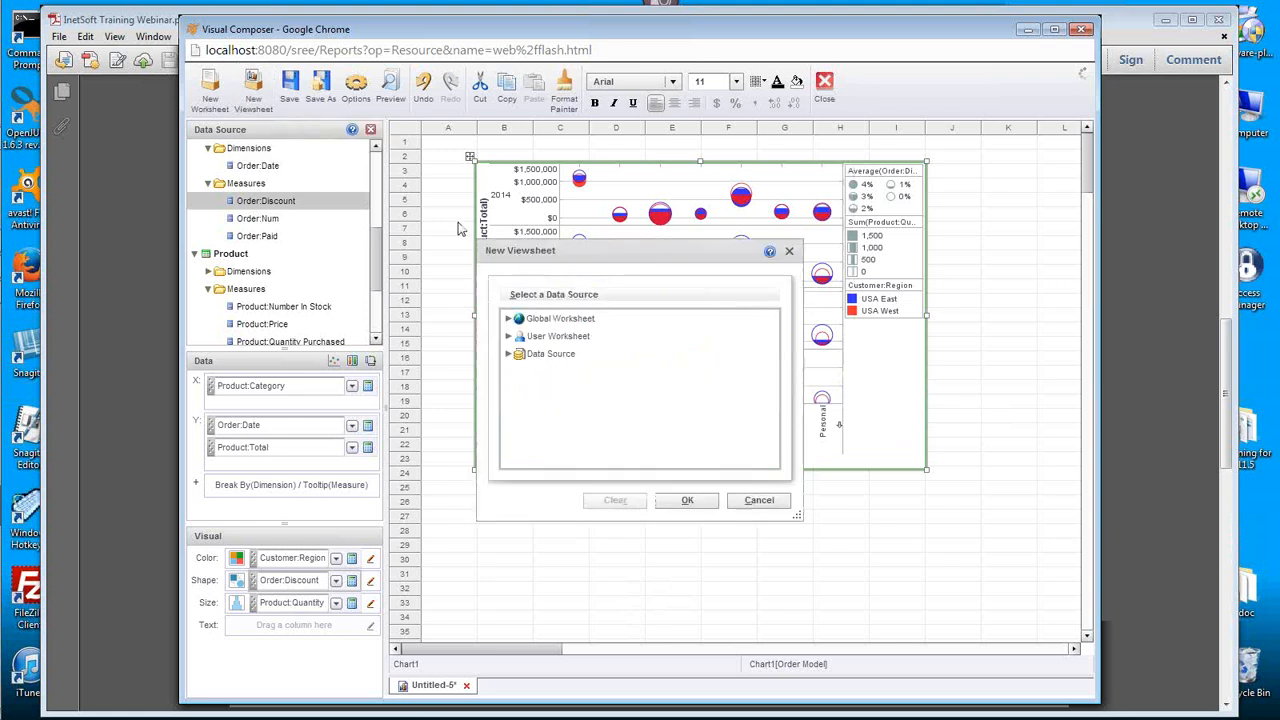
{"action": "left_click", "coordinate": [512, 354]}
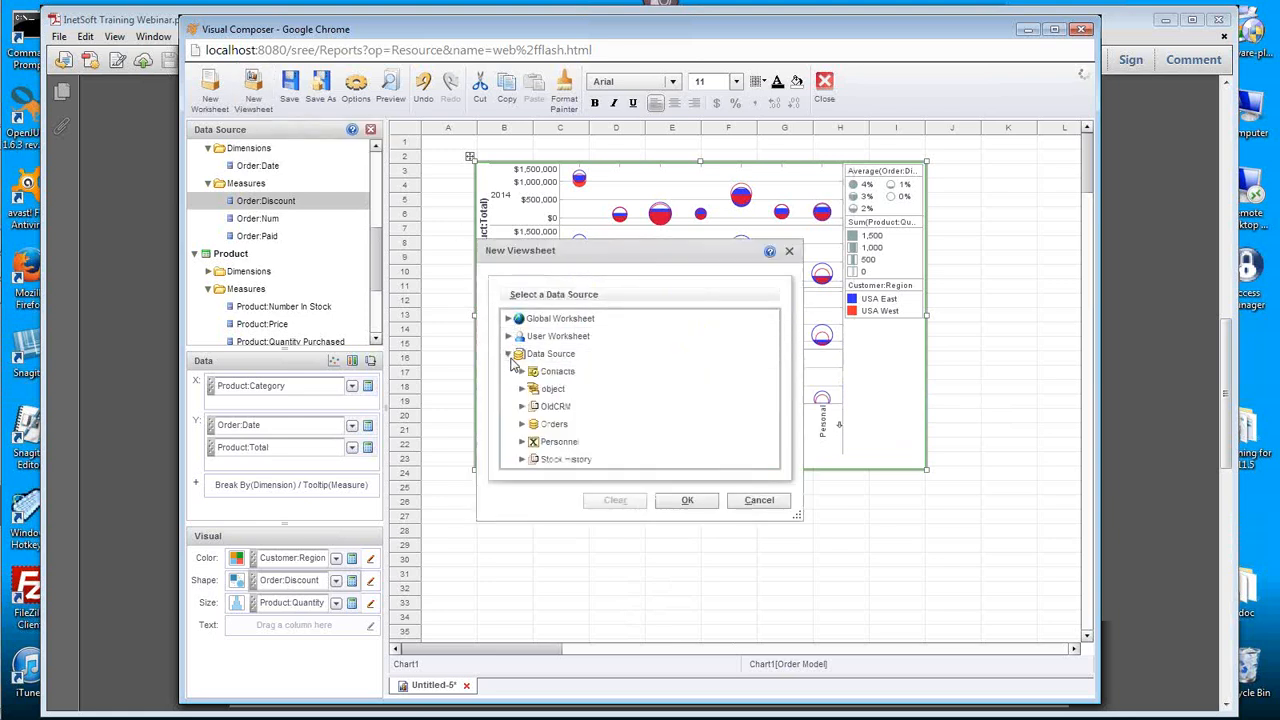
{"action": "left_click", "coordinate": [521, 425]}
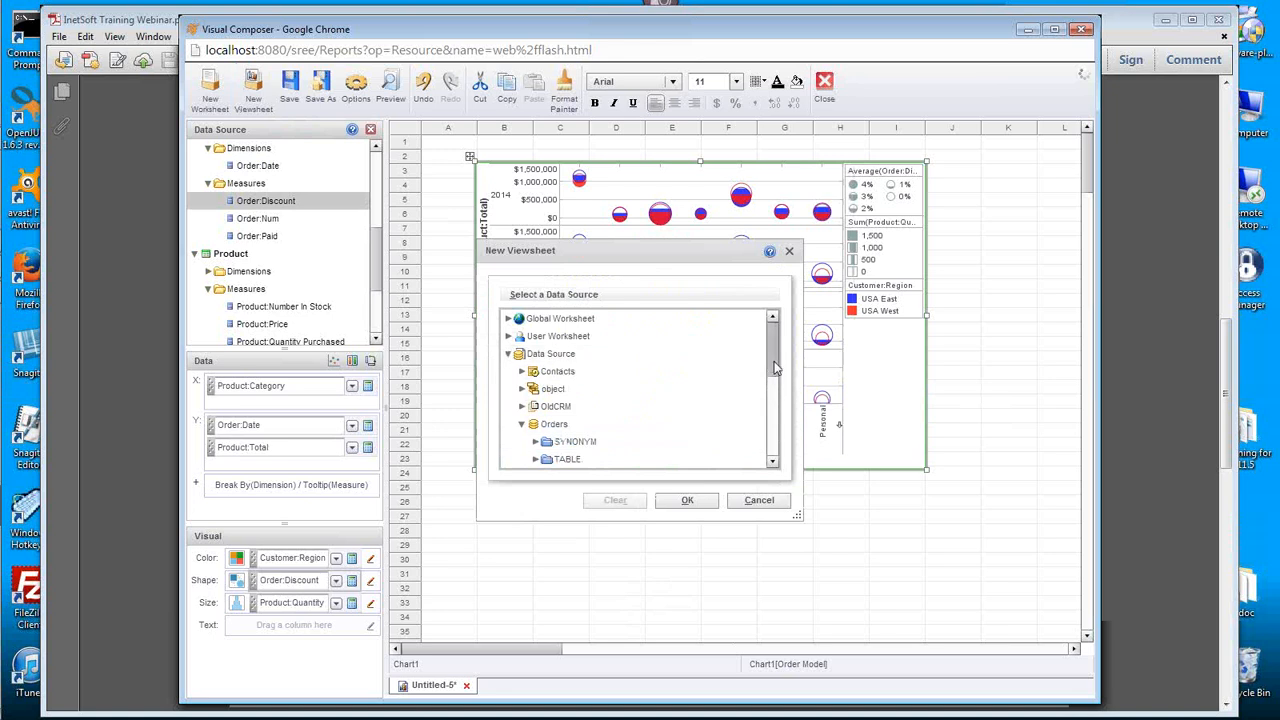
{"action": "left_click_drag", "start_coordinate": [772, 360], "coordinate": [775, 408]}
{"action": "left_click", "coordinate": [655, 400]}
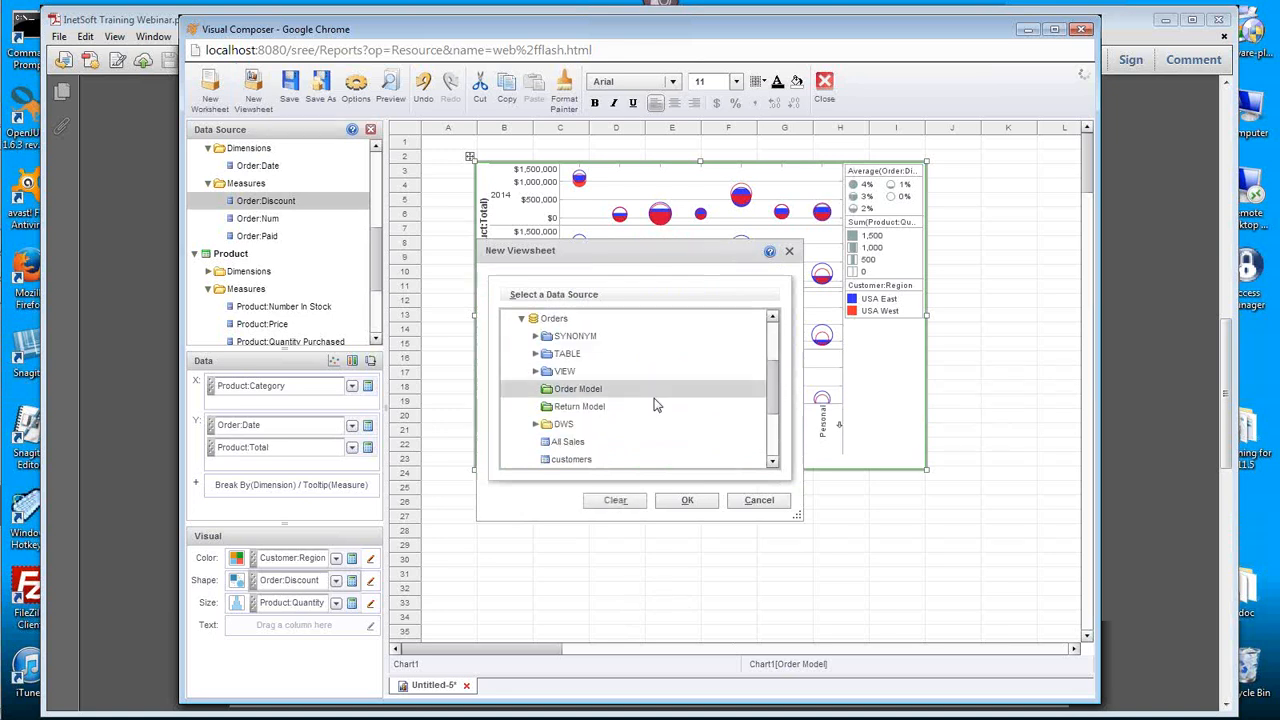
{"action": "left_click", "coordinate": [687, 500]}
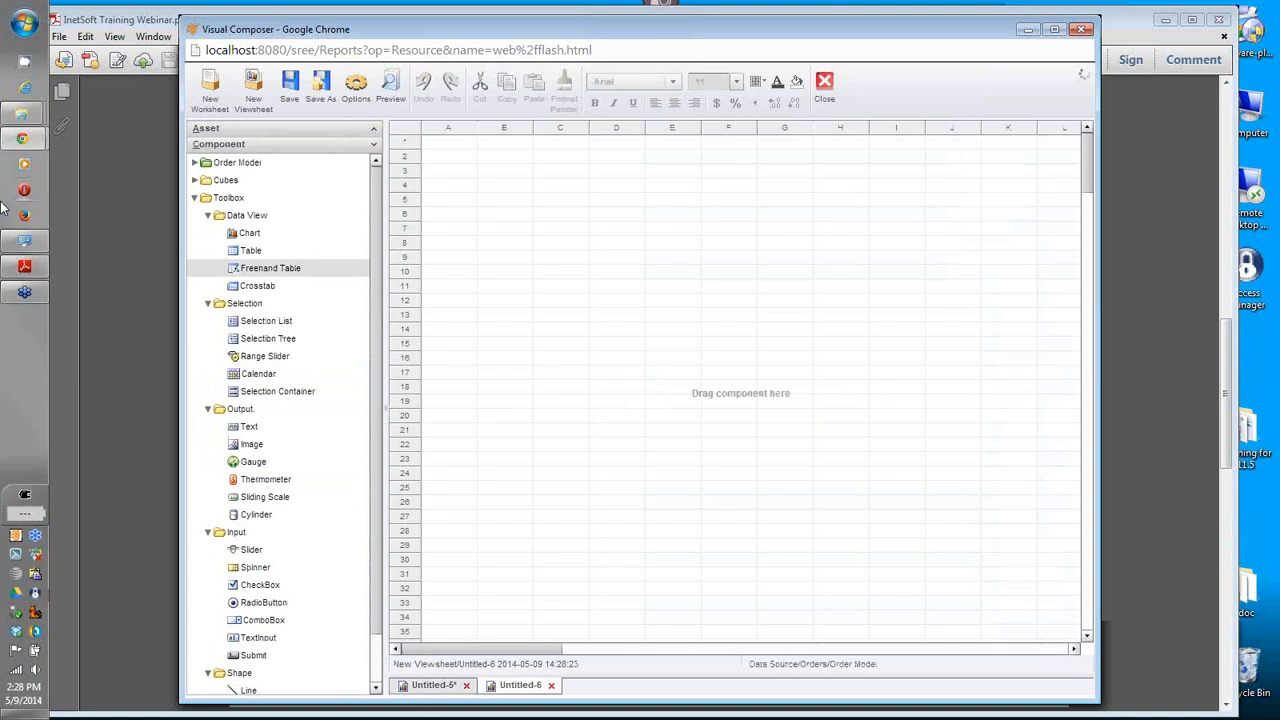
Step: Consult the sample charts in the webinar PDF in Adobe Reader, then assign Product:Total to the new chart's Y axis in Visual Composer
{"action": "left_click", "coordinate": [27, 266]}
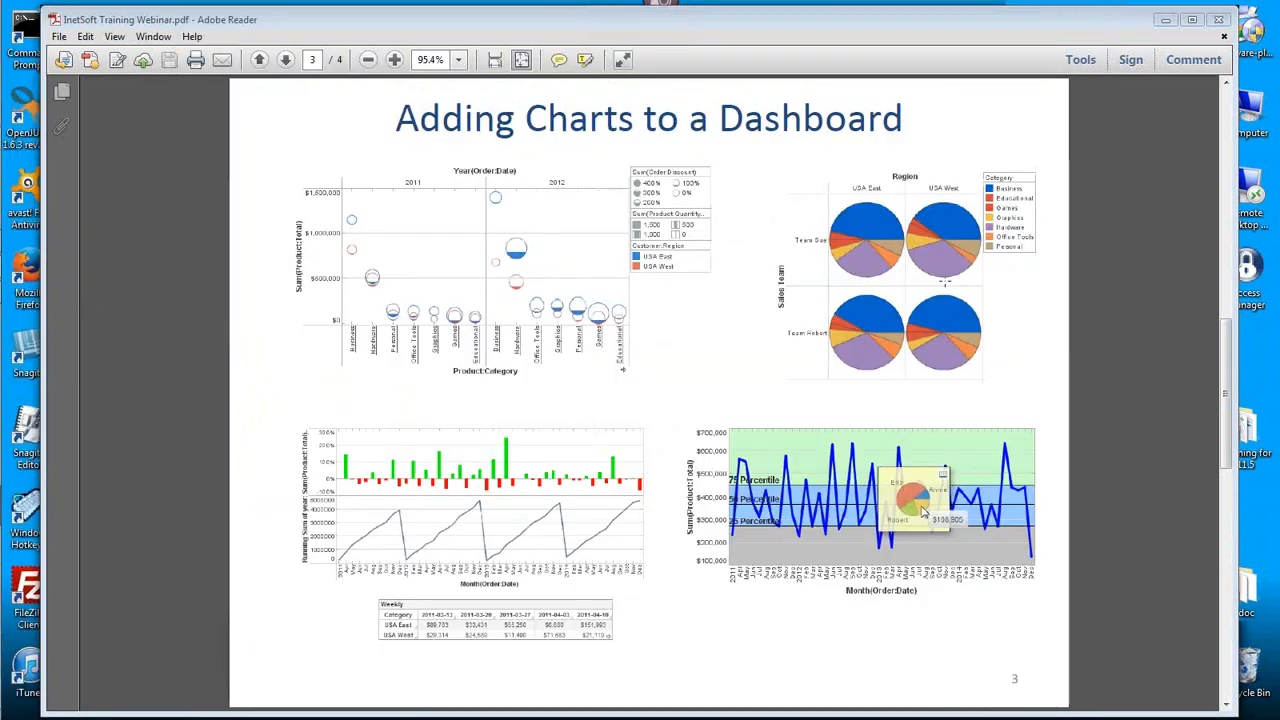
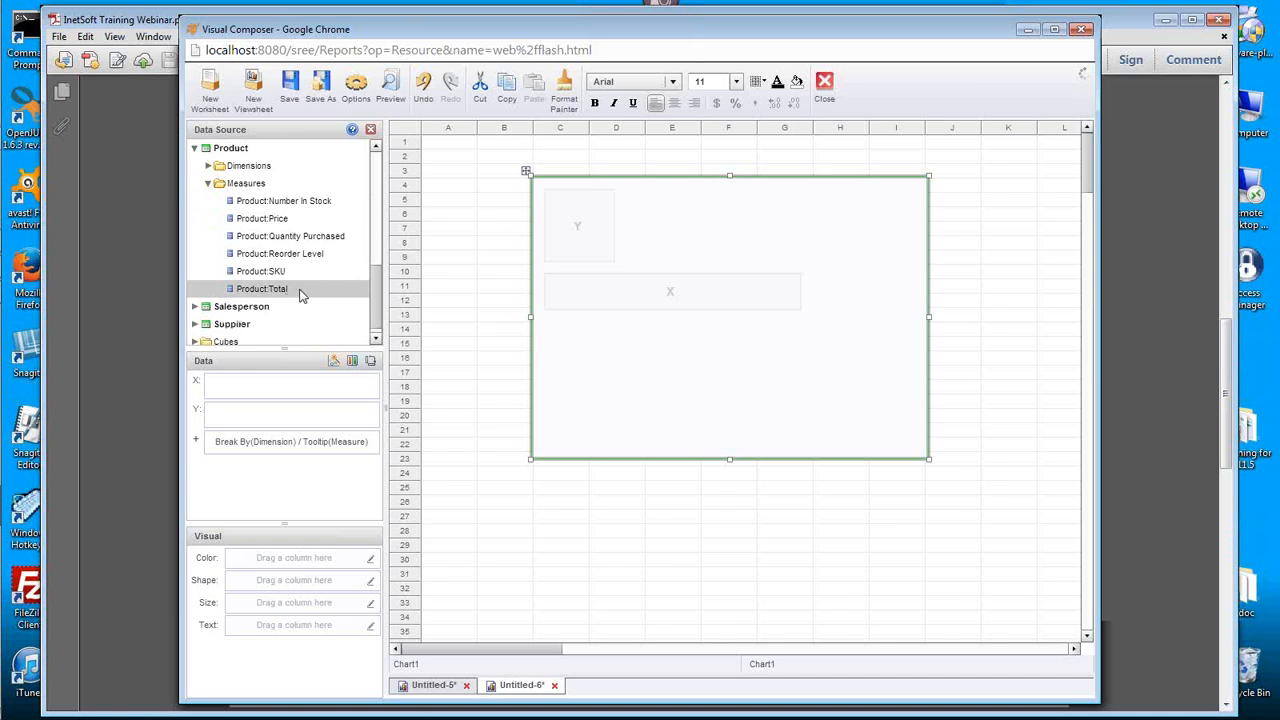
{"action": "left_click_drag", "start_coordinate": [298, 293], "coordinate": [262, 421]}
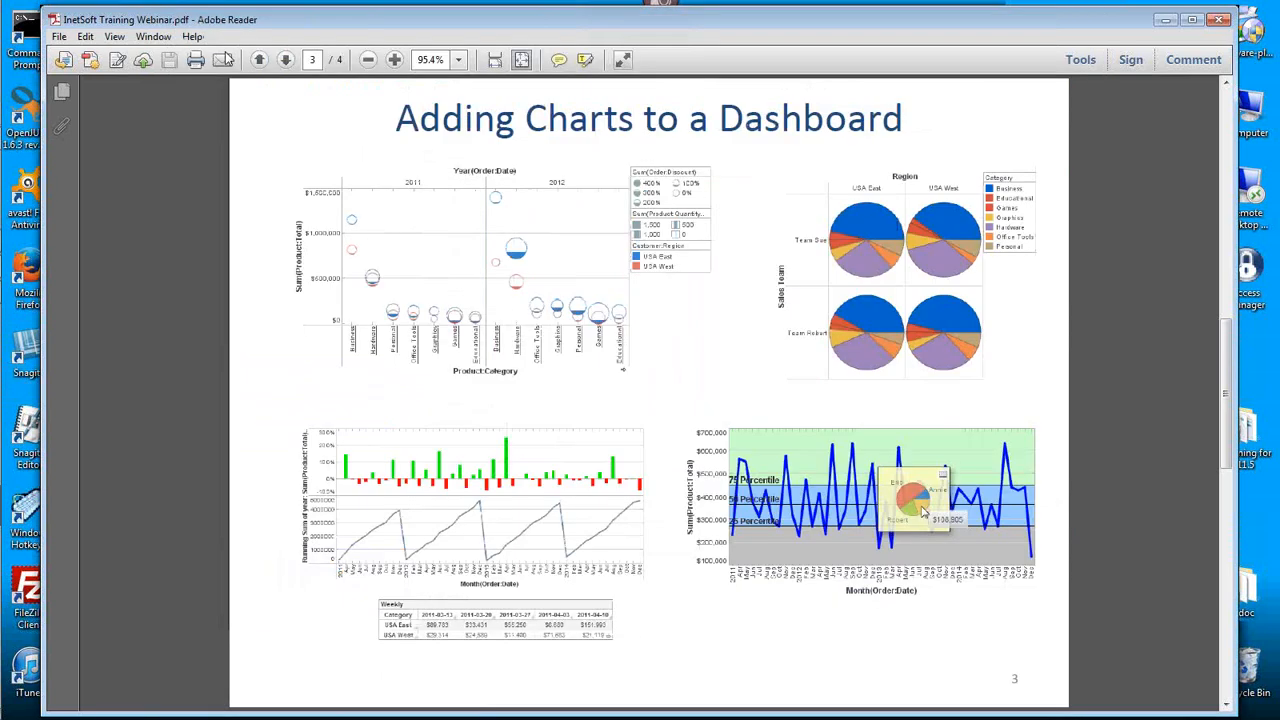
Step: Review the color categories of the sample pie charts in the webinar PDF in Adobe Reader and return to Visual Composer
{"action": "left_click", "coordinate": [152, 20]}
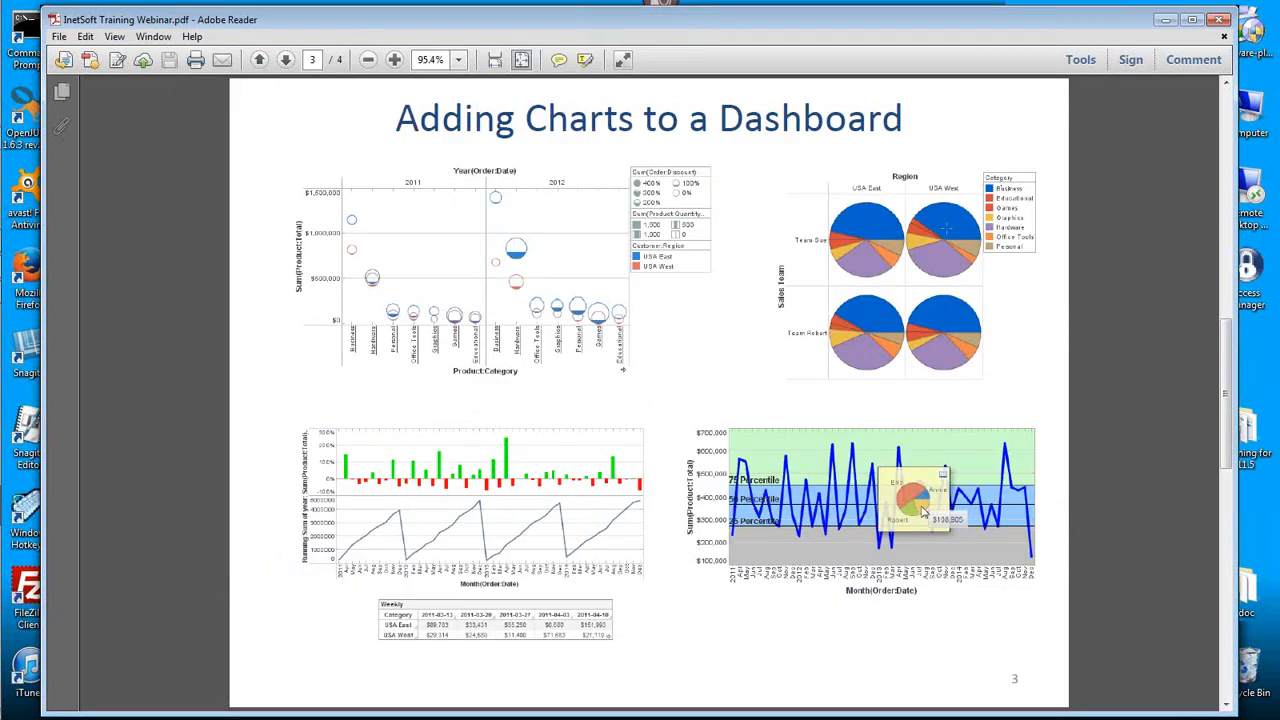
{"action": "mouse_move", "coordinate": [22, 145]}
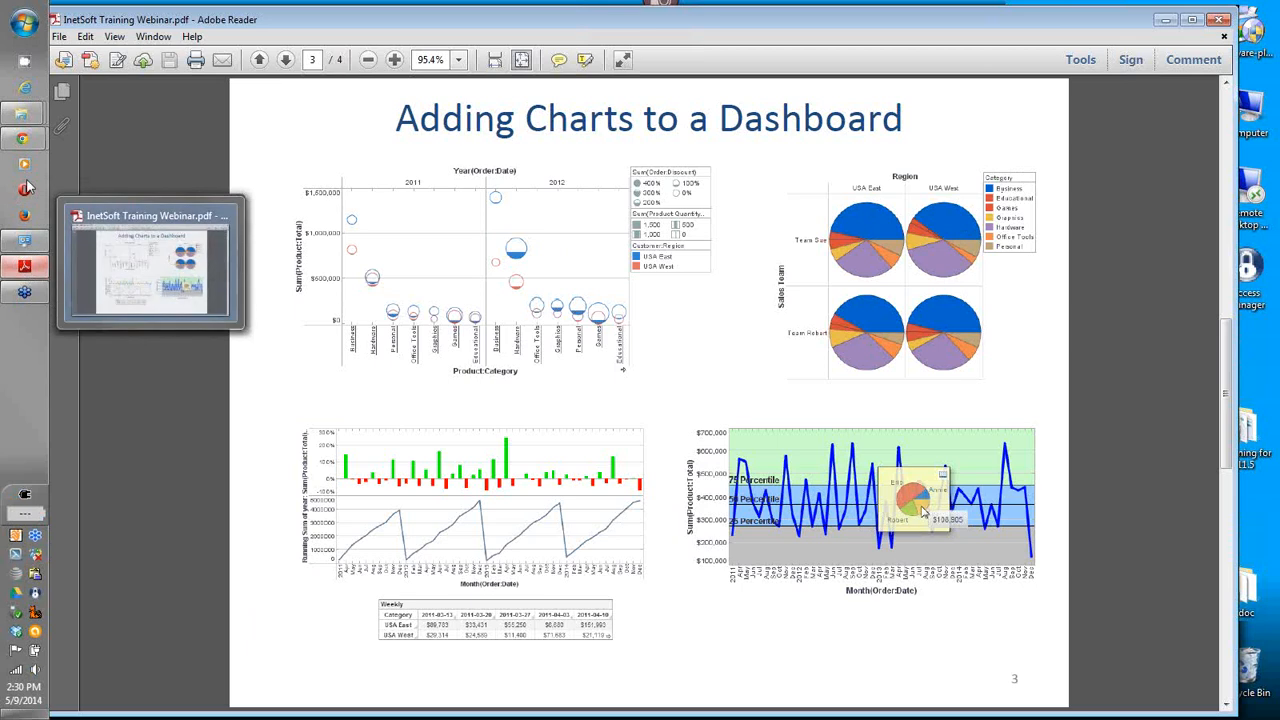
{"action": "left_click", "coordinate": [135, 232]}
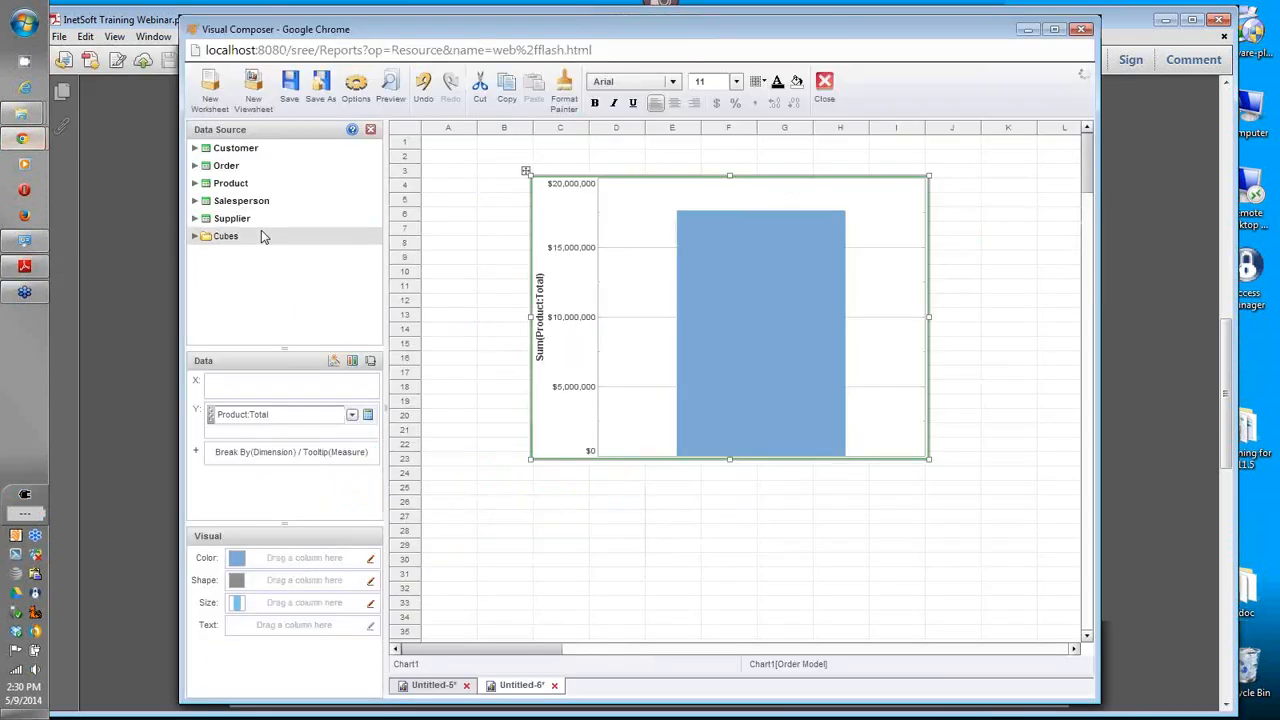
Step: Assign the Product:Category dimension to the chart's color encoding
{"action": "left_click", "coordinate": [195, 183]}
{"action": "left_click", "coordinate": [207, 200]}
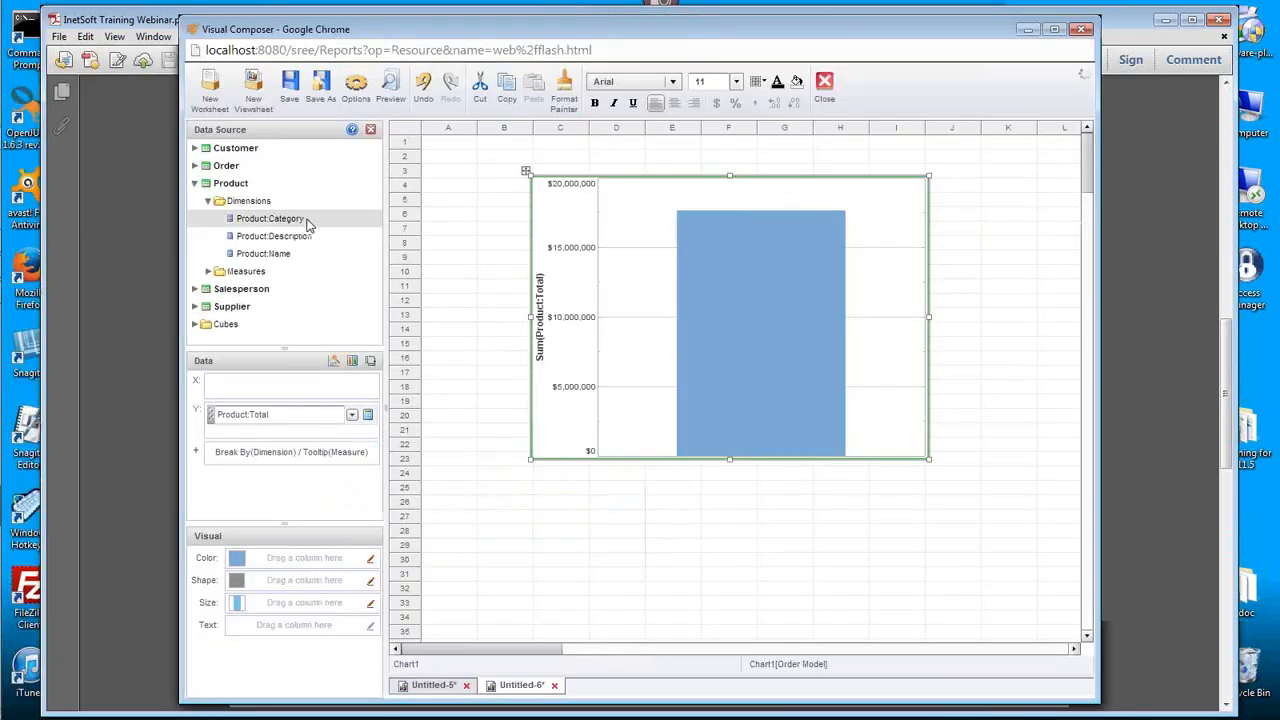
{"action": "left_click_drag", "start_coordinate": [312, 224], "coordinate": [278, 564]}
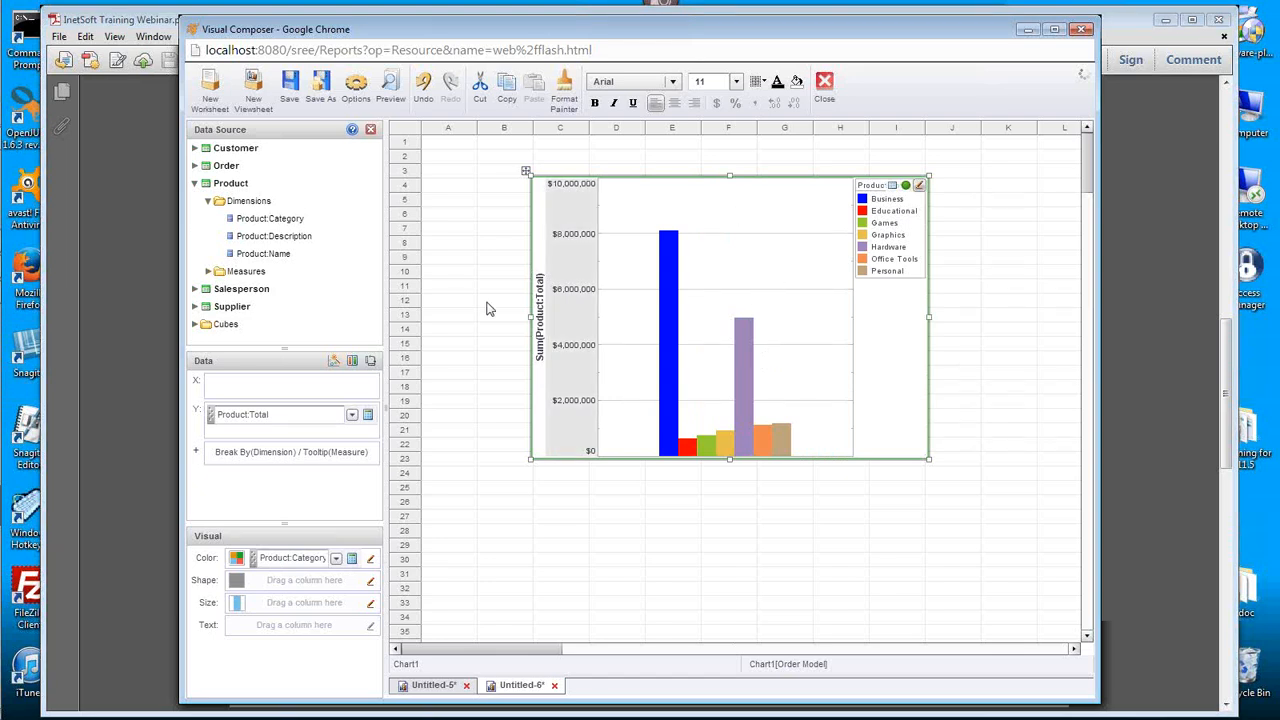
Step: Change the chart style to a flat pie chart and apply it
{"action": "left_click", "coordinate": [335, 362]}
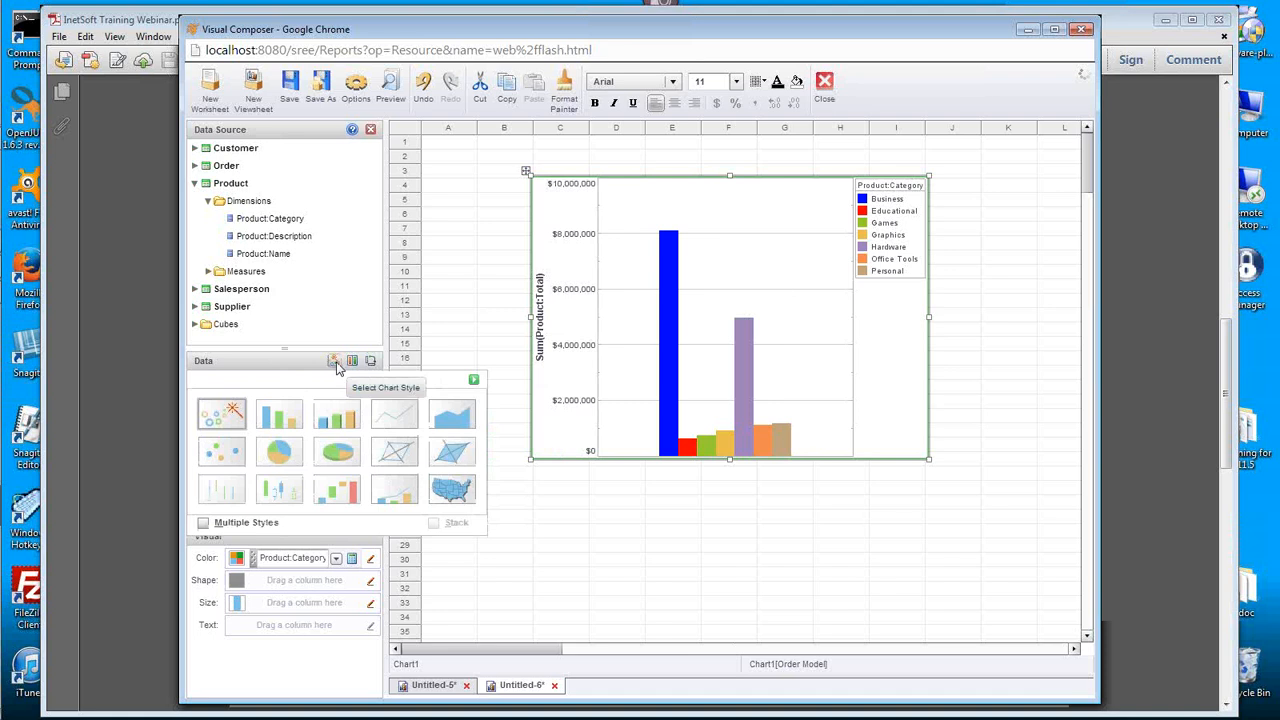
{"action": "left_click", "coordinate": [281, 451]}
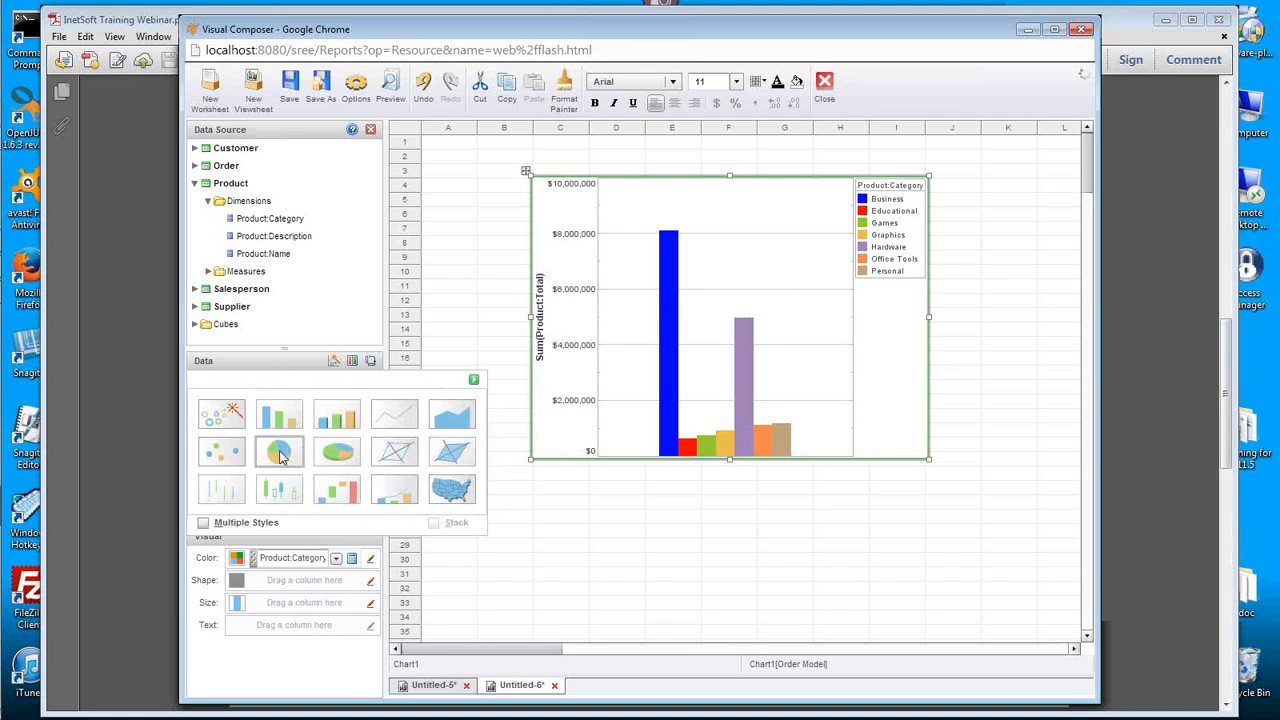
{"action": "left_click", "coordinate": [473, 379]}
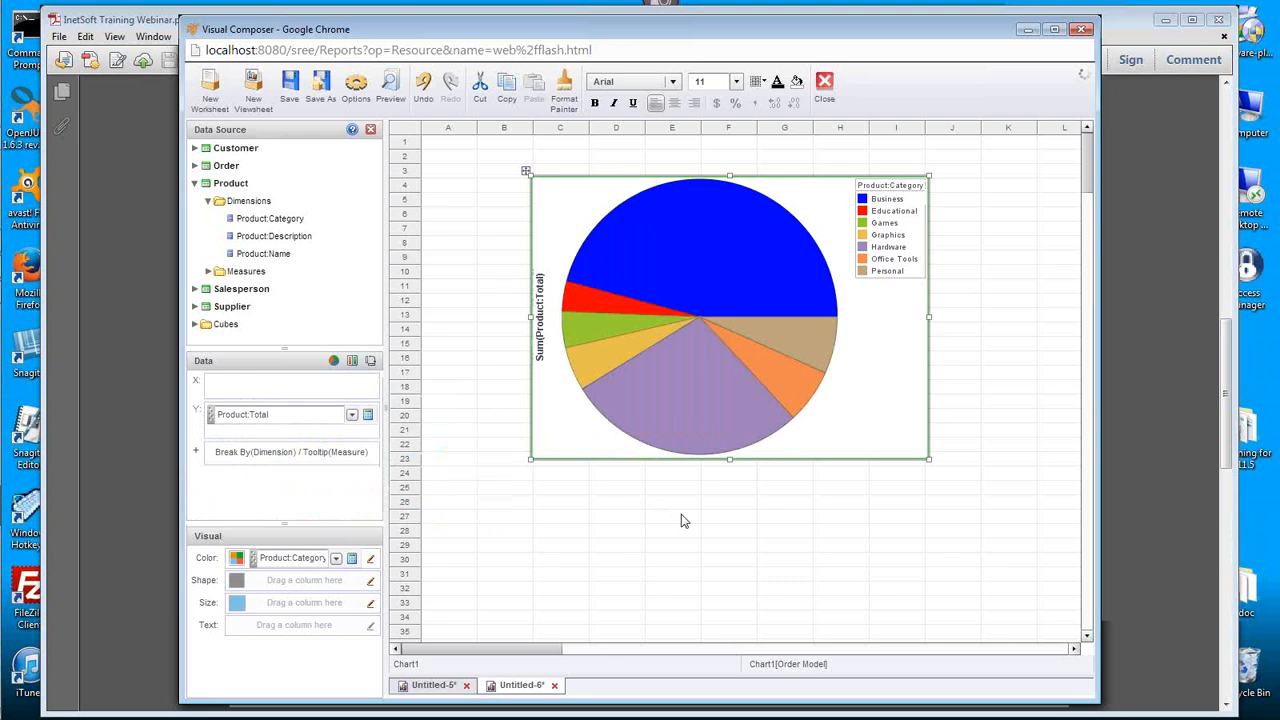
Step: Check how the sample pies are split by region and sales team in the webinar PDF in Adobe Reader, and return to Visual Composer
{"action": "mouse_move", "coordinate": [6, 298]}
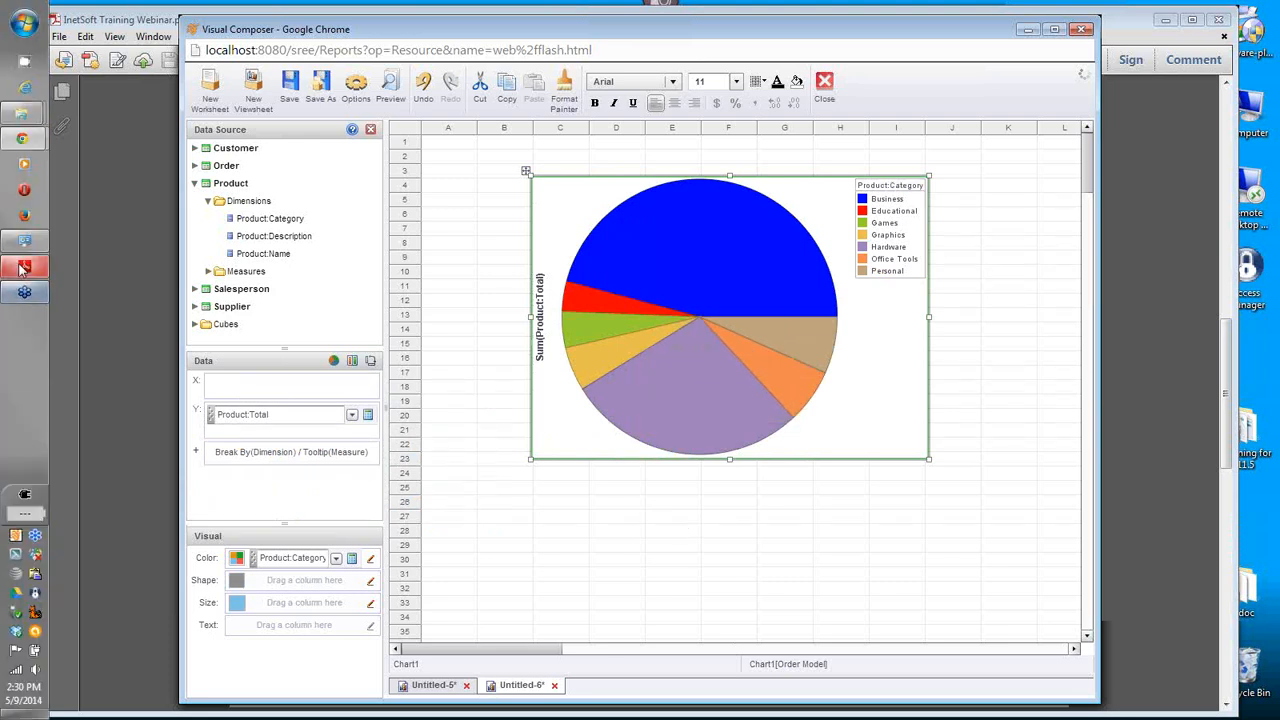
{"action": "left_click", "coordinate": [22, 268]}
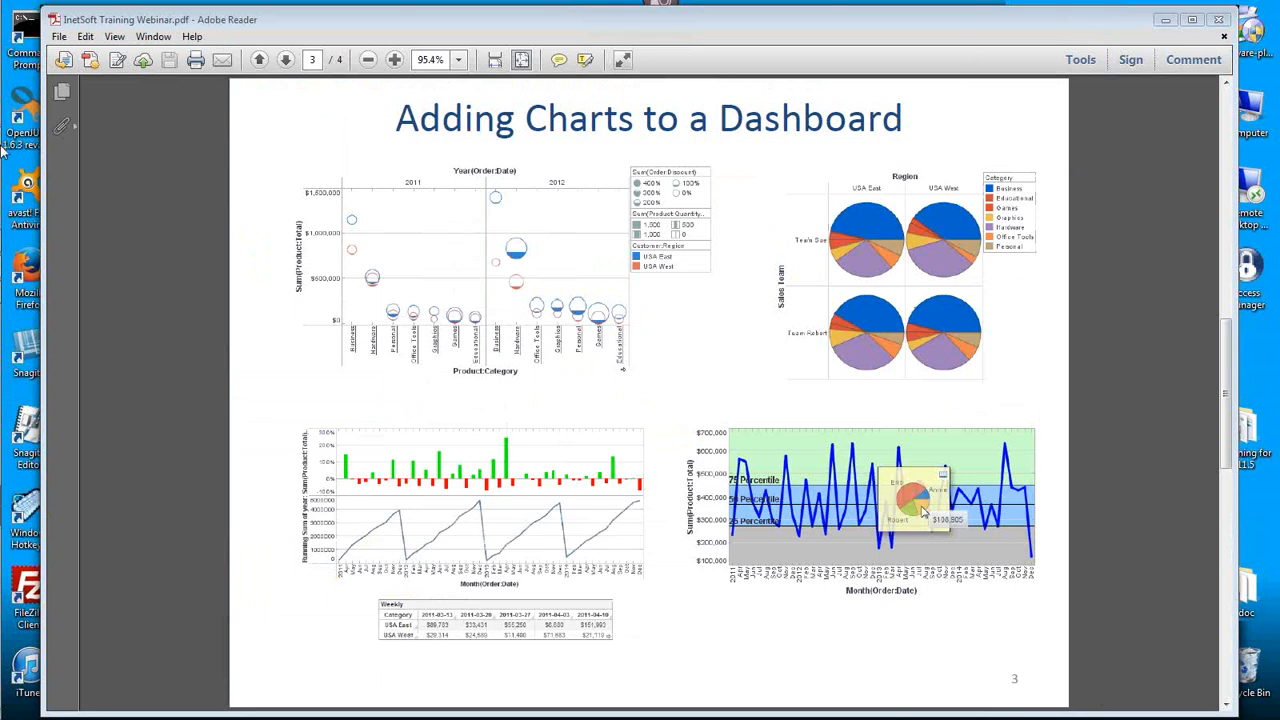
{"action": "left_click", "coordinate": [18, 268]}
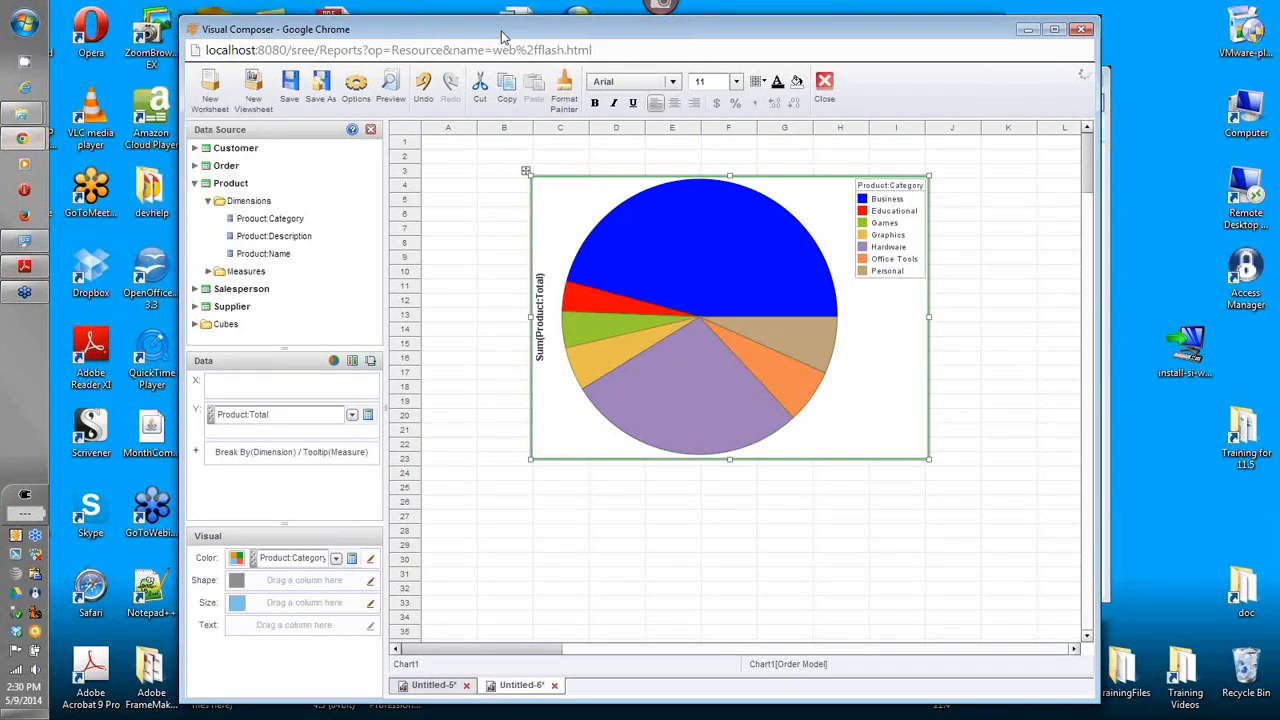
Step: Add the Customer:Region dimension to the pie chart's X axis
{"action": "left_click", "coordinate": [195, 148]}
{"action": "left_click", "coordinate": [210, 167]}
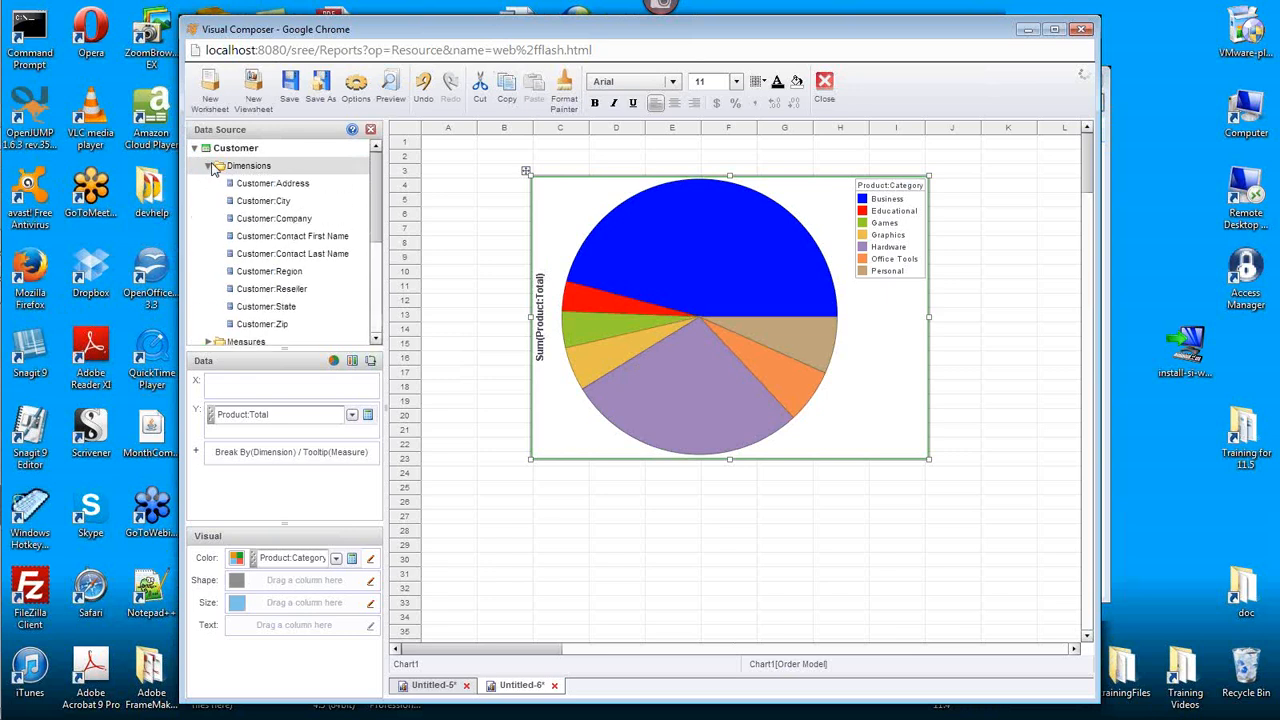
{"action": "left_click_drag", "start_coordinate": [376, 225], "coordinate": [373, 246]}
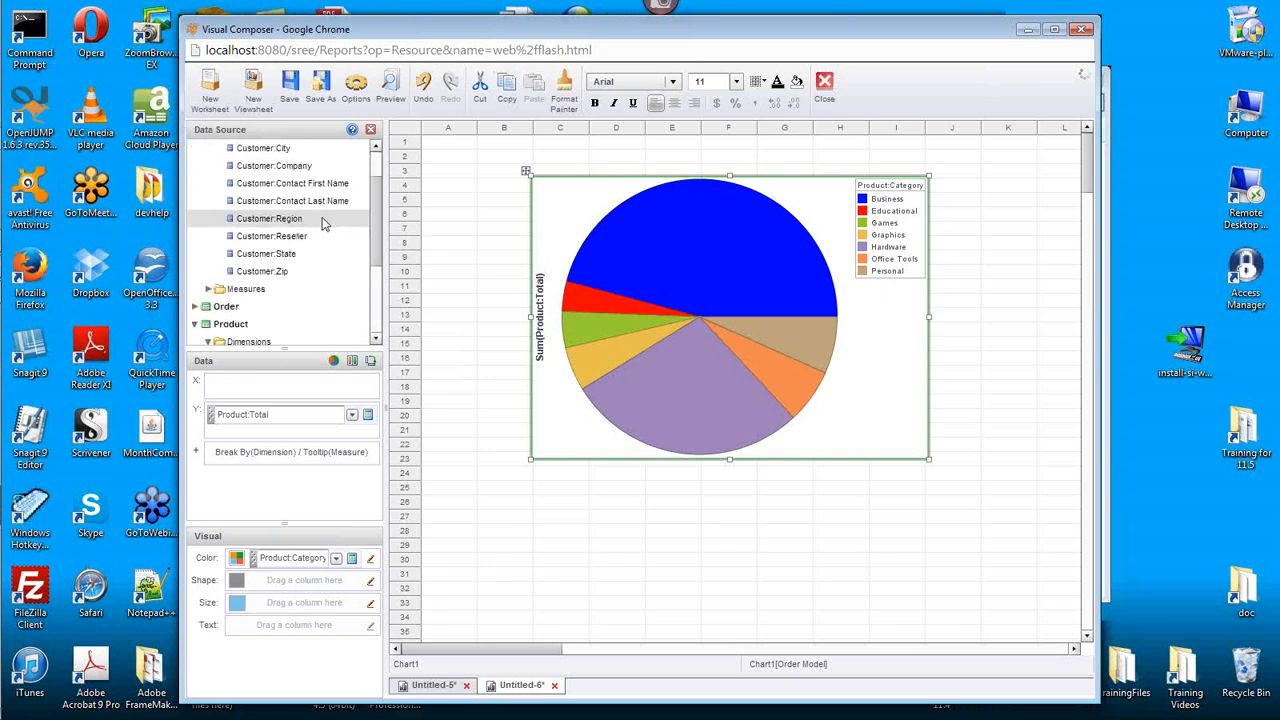
{"action": "left_click", "coordinate": [316, 218]}
{"action": "left_click_drag", "start_coordinate": [313, 216], "coordinate": [291, 393]}
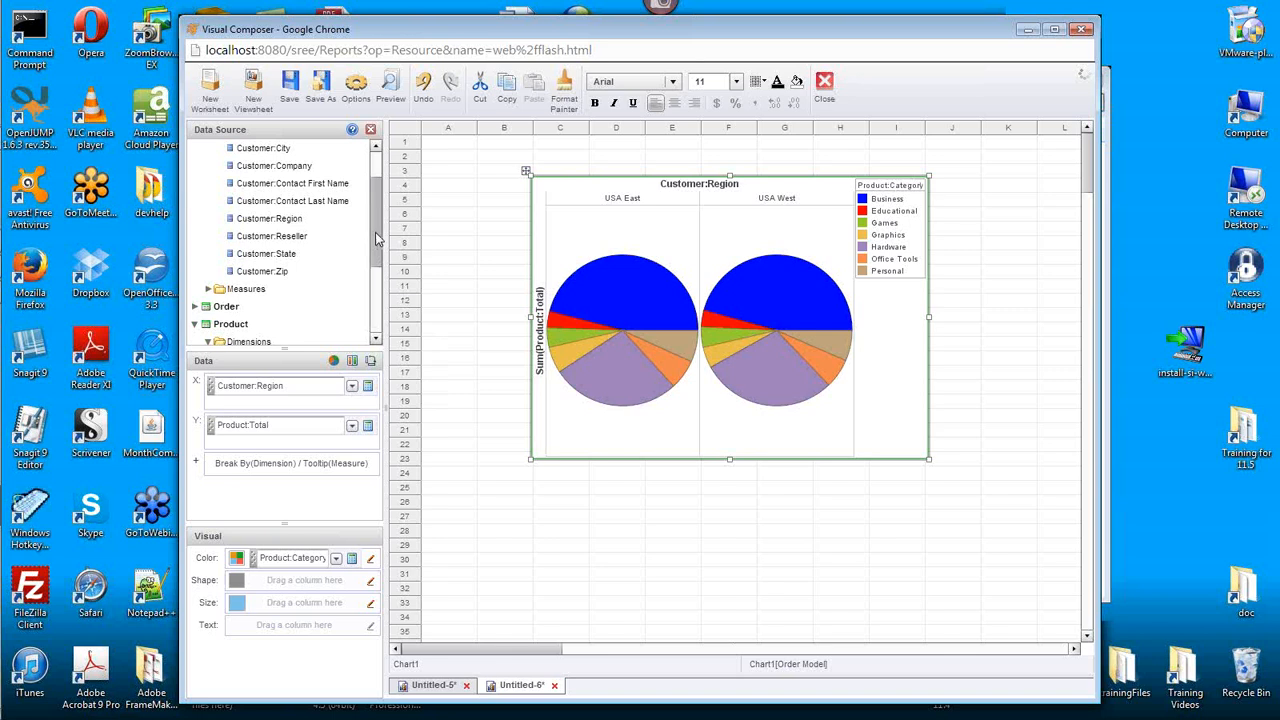
Step: Add the Salesperson:First Name dimension to the Y axis above Product:Total
{"action": "left_click_drag", "start_coordinate": [377, 238], "coordinate": [377, 300]}
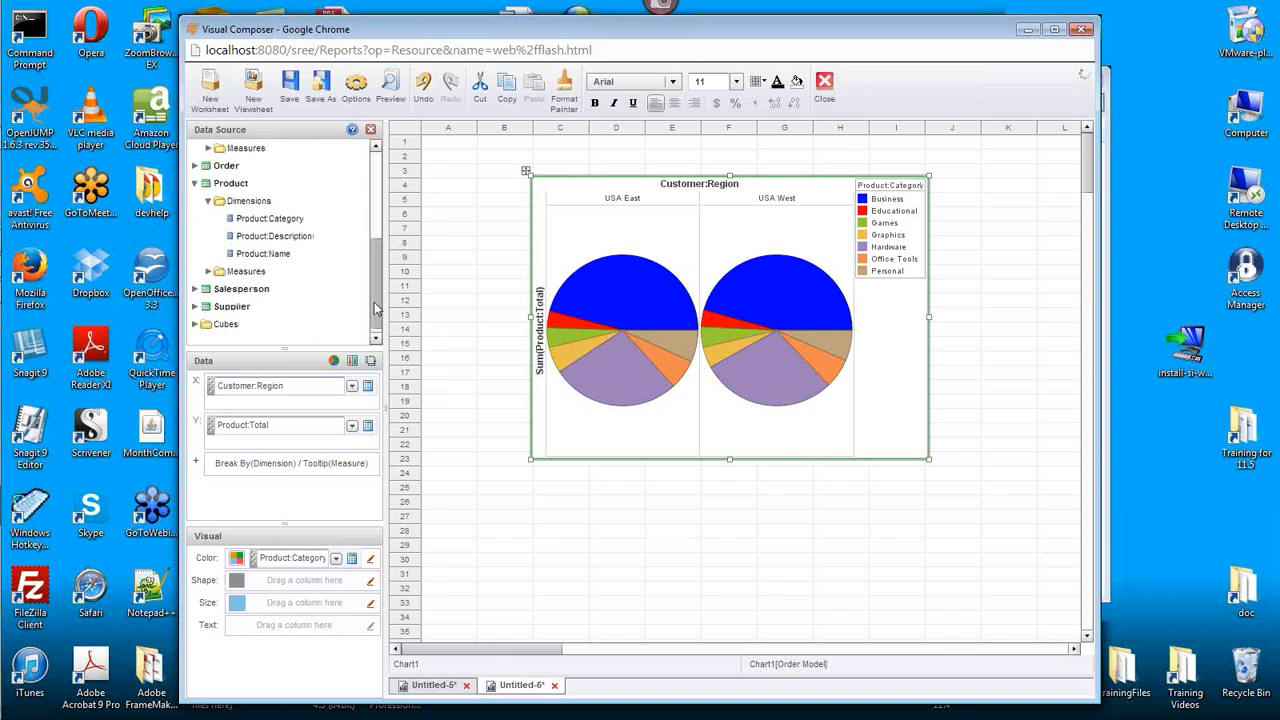
{"action": "left_click", "coordinate": [195, 289]}
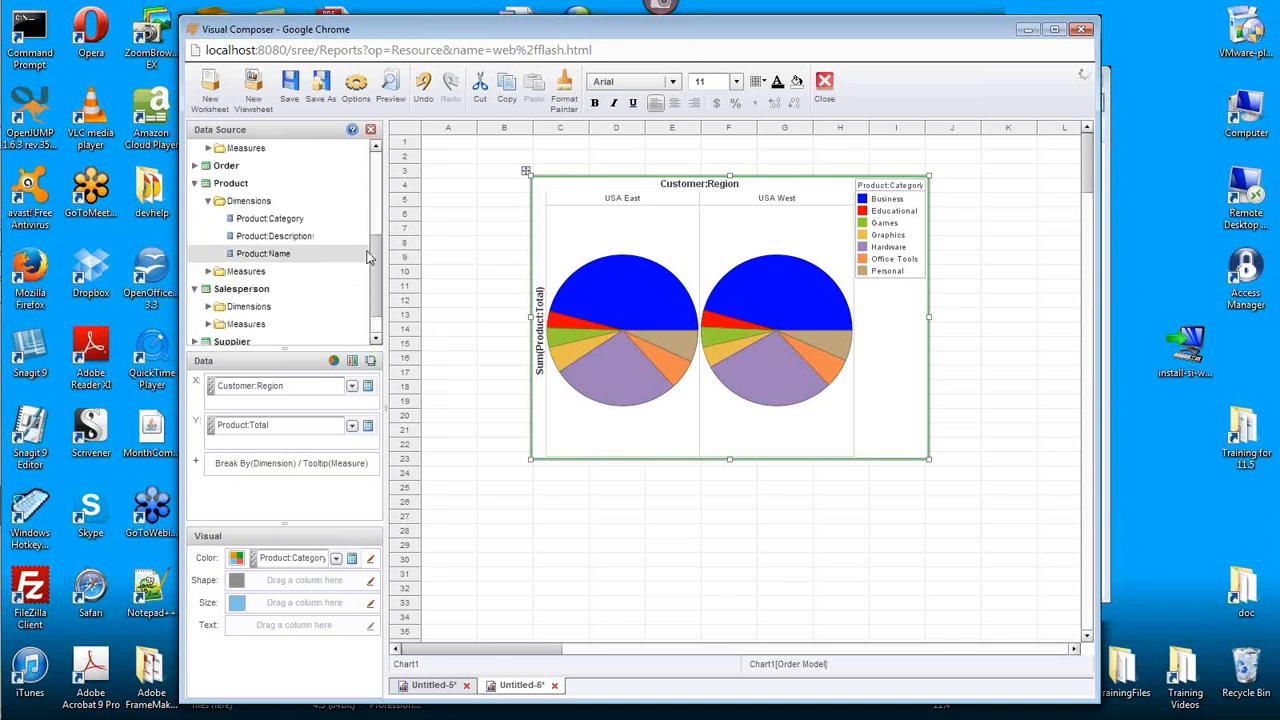
{"action": "scroll", "coordinate": [232, 278], "scroll_direction": "down", "scroll_amount": 1}
{"action": "left_click", "coordinate": [208, 271]}
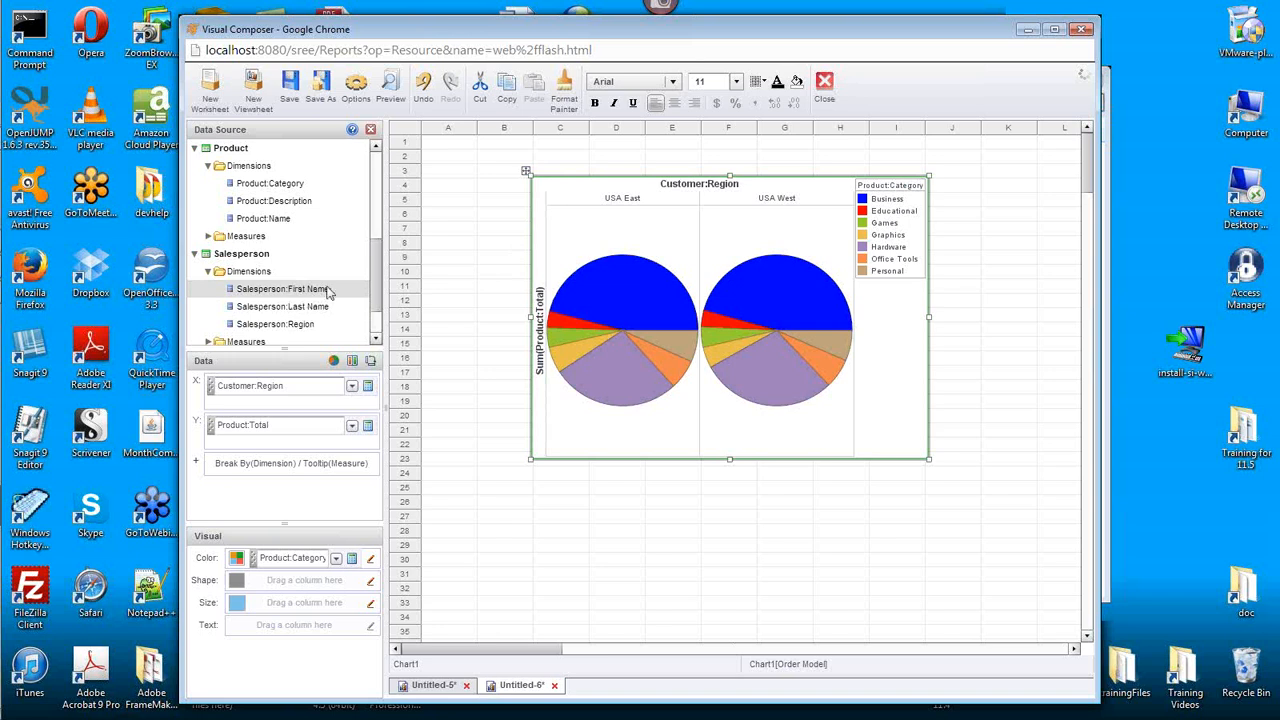
{"action": "left_click_drag", "start_coordinate": [337, 293], "coordinate": [279, 416]}
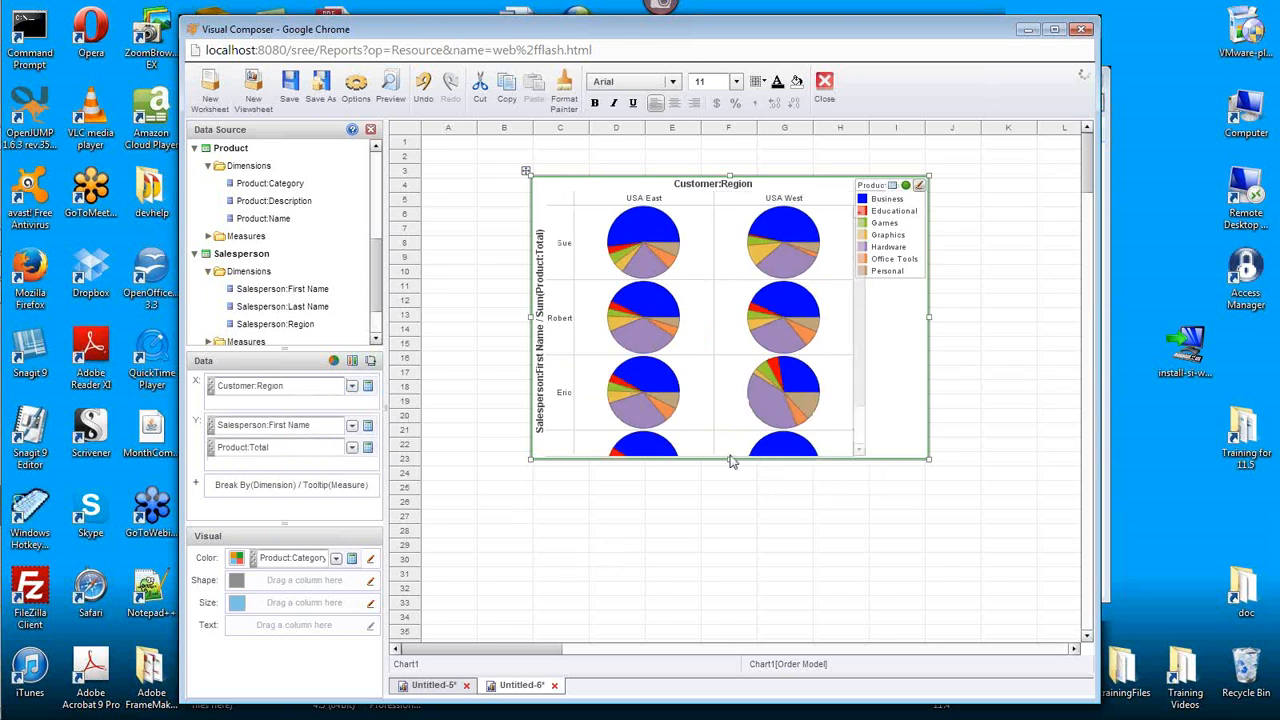
Step: Extend the pie chart's lower edge down to the end of row 29 and inspect the slice details of the first USA East pie
{"action": "left_click_drag", "start_coordinate": [730, 460], "coordinate": [733, 508]}
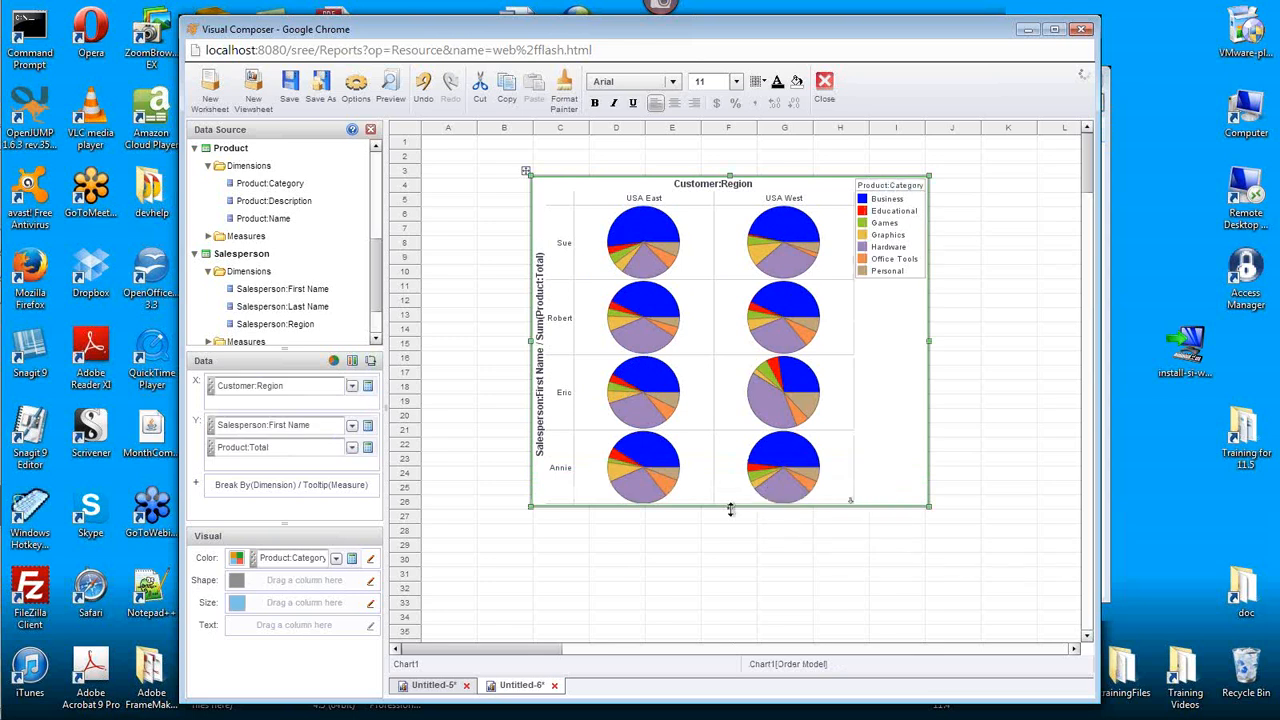
{"action": "left_click_drag", "start_coordinate": [730, 508], "coordinate": [742, 548]}
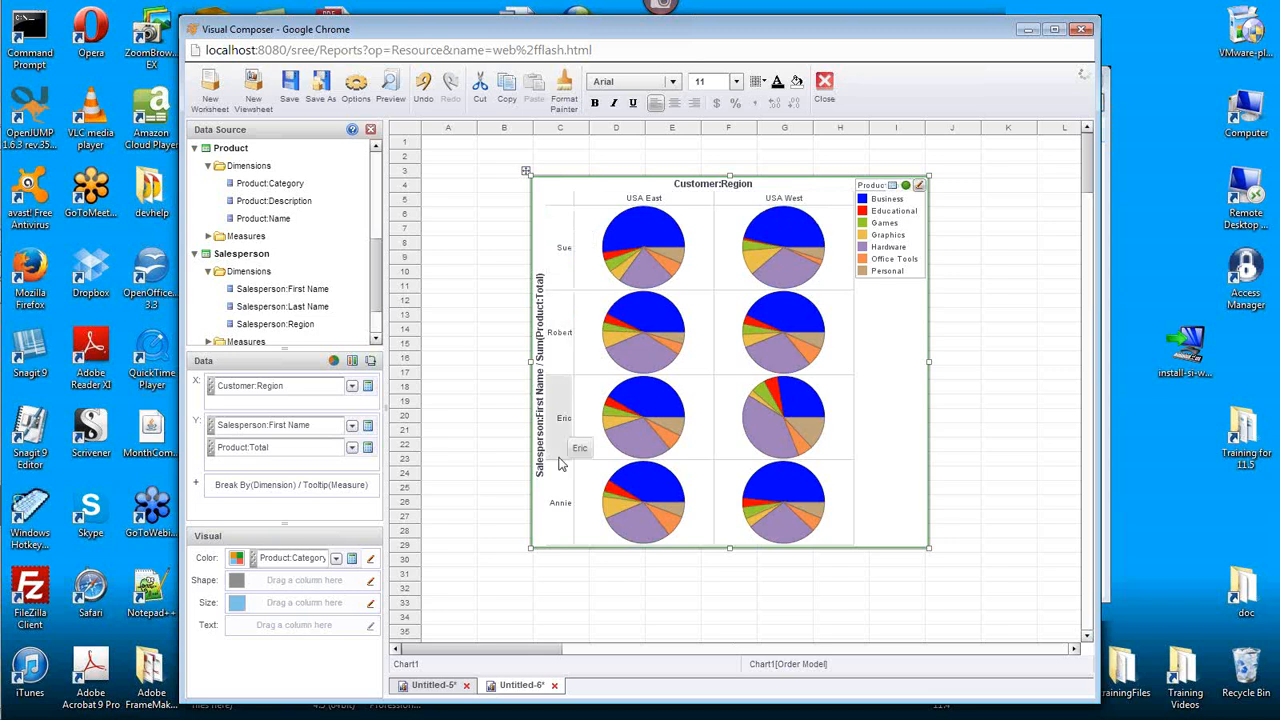
{"action": "mouse_move", "coordinate": [655, 224]}
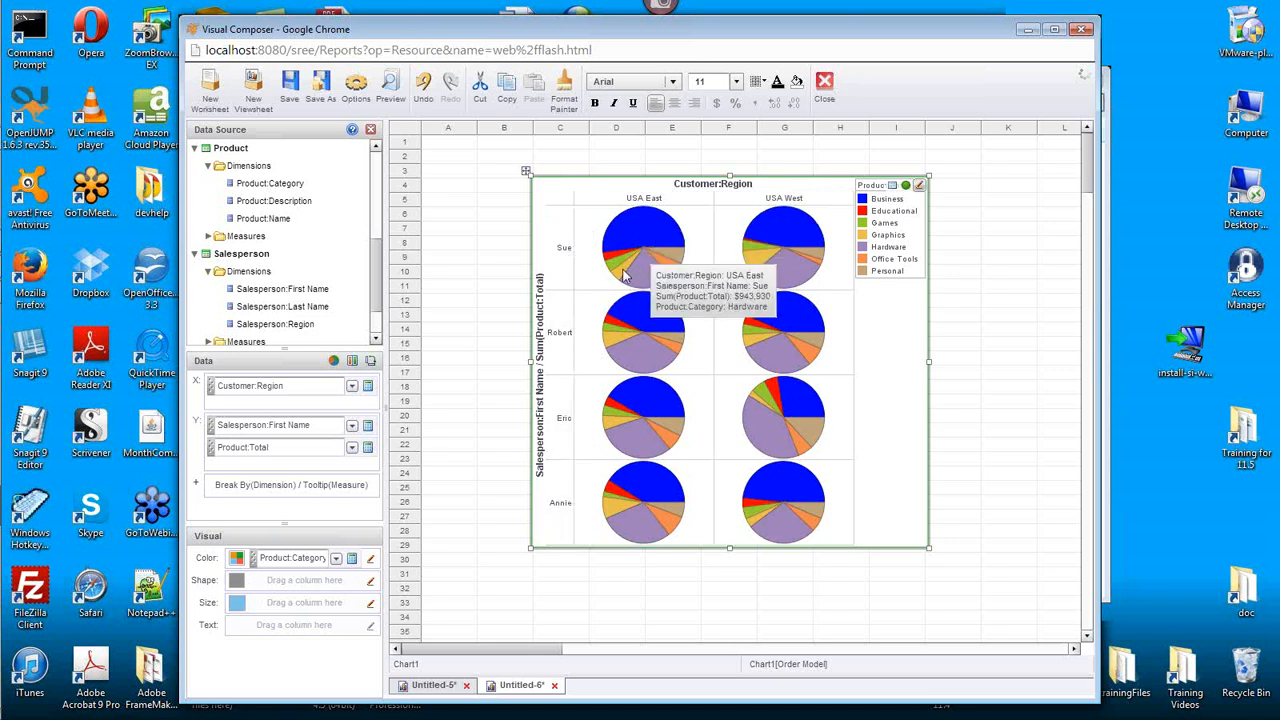
{"action": "mouse_move", "coordinate": [622, 276]}
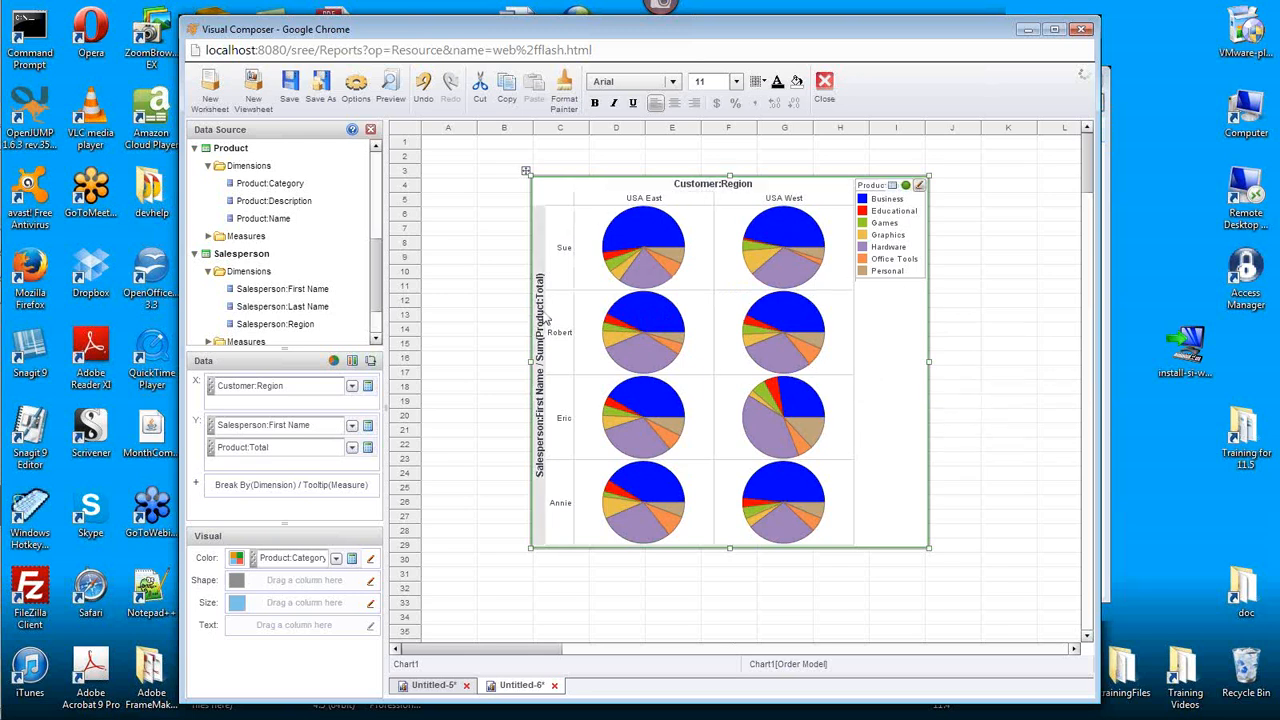
Step: Examine the team labels beside the sample pie charts in the webinar PDF in Adobe Reader and return to Visual Composer
{"action": "left_click", "coordinate": [24, 265]}
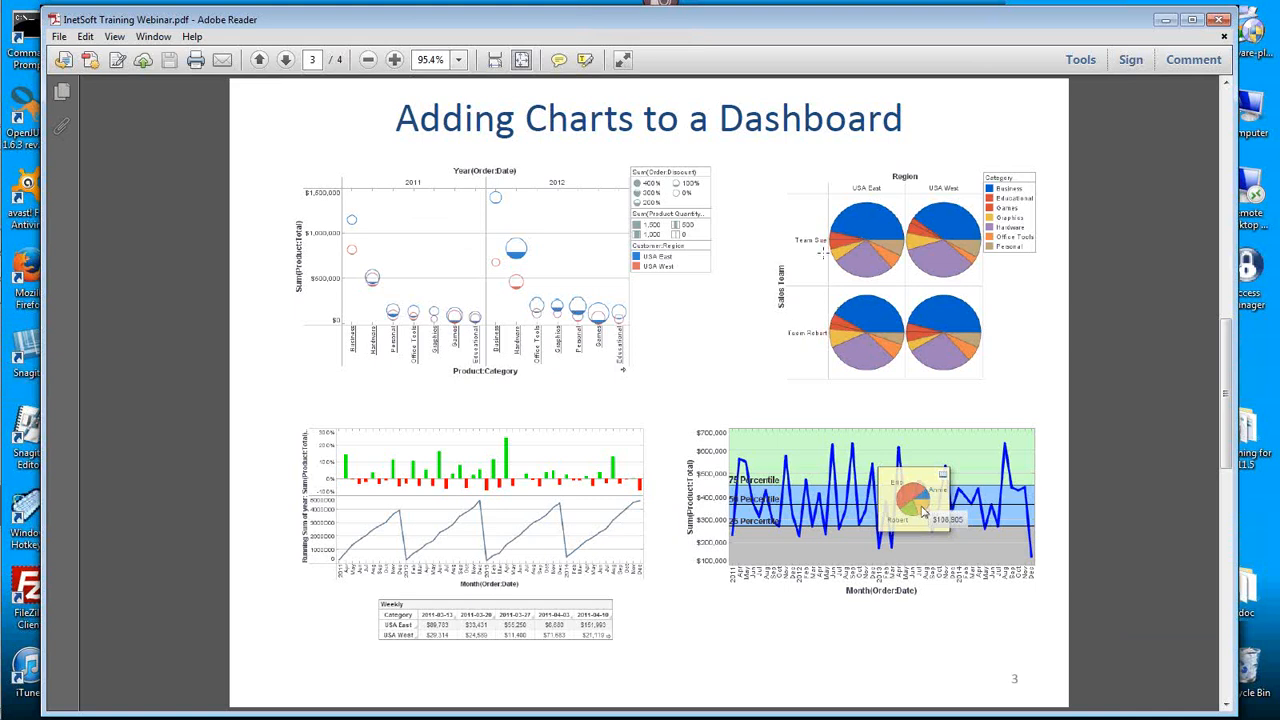
{"action": "mouse_move", "coordinate": [24, 145]}
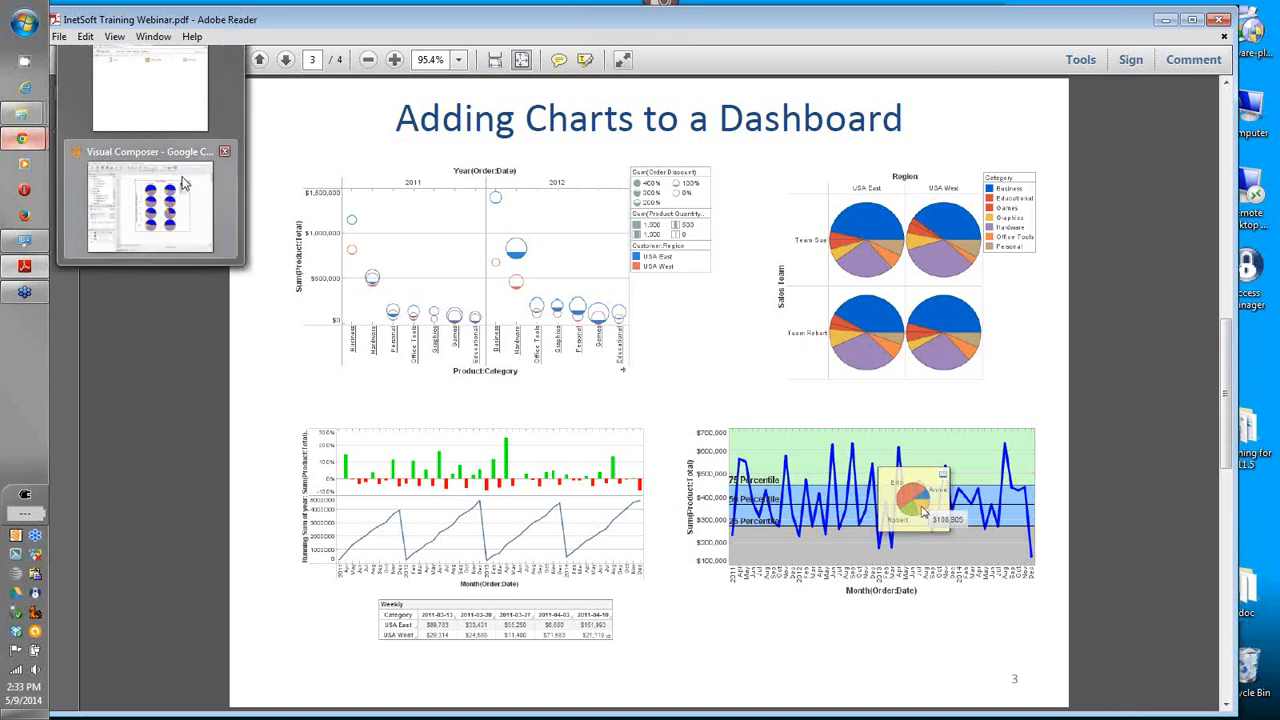
{"action": "left_click", "coordinate": [143, 157]}
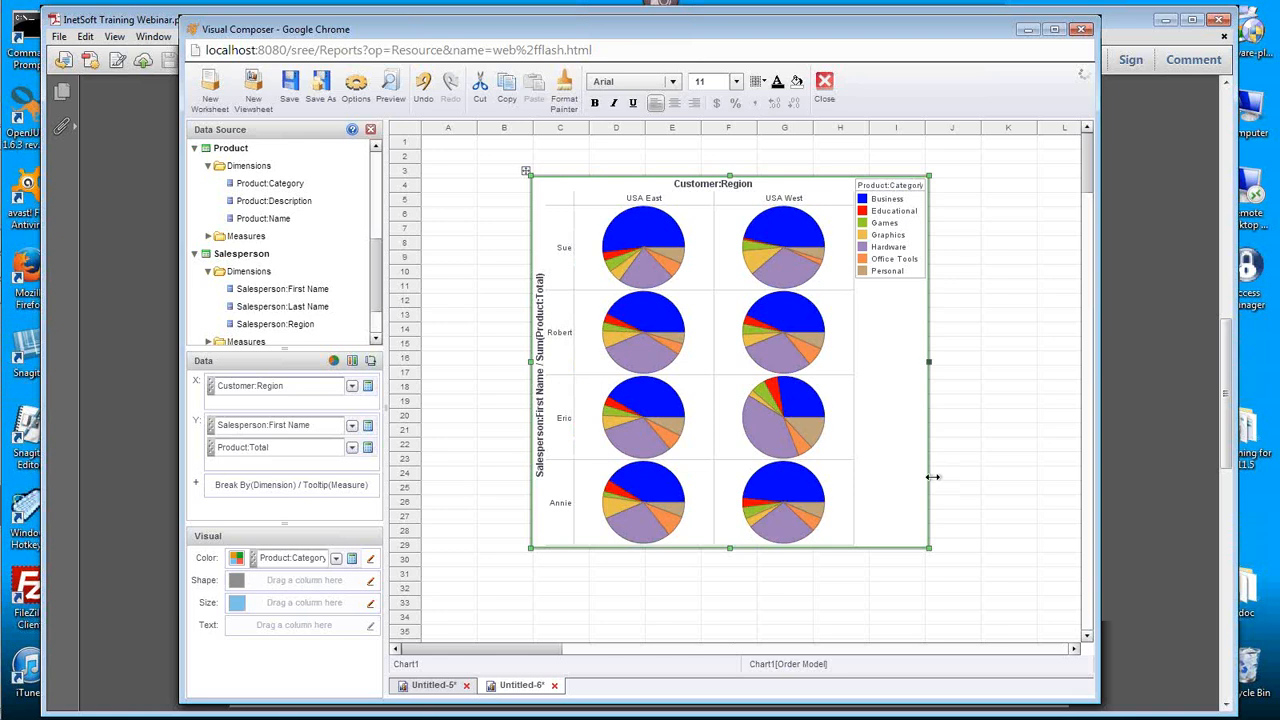
Step: Group the first and third salespeople on the pie chart's Y axis under the name "Team" plus the first one's first name
{"action": "left_click", "coordinate": [565, 253]}
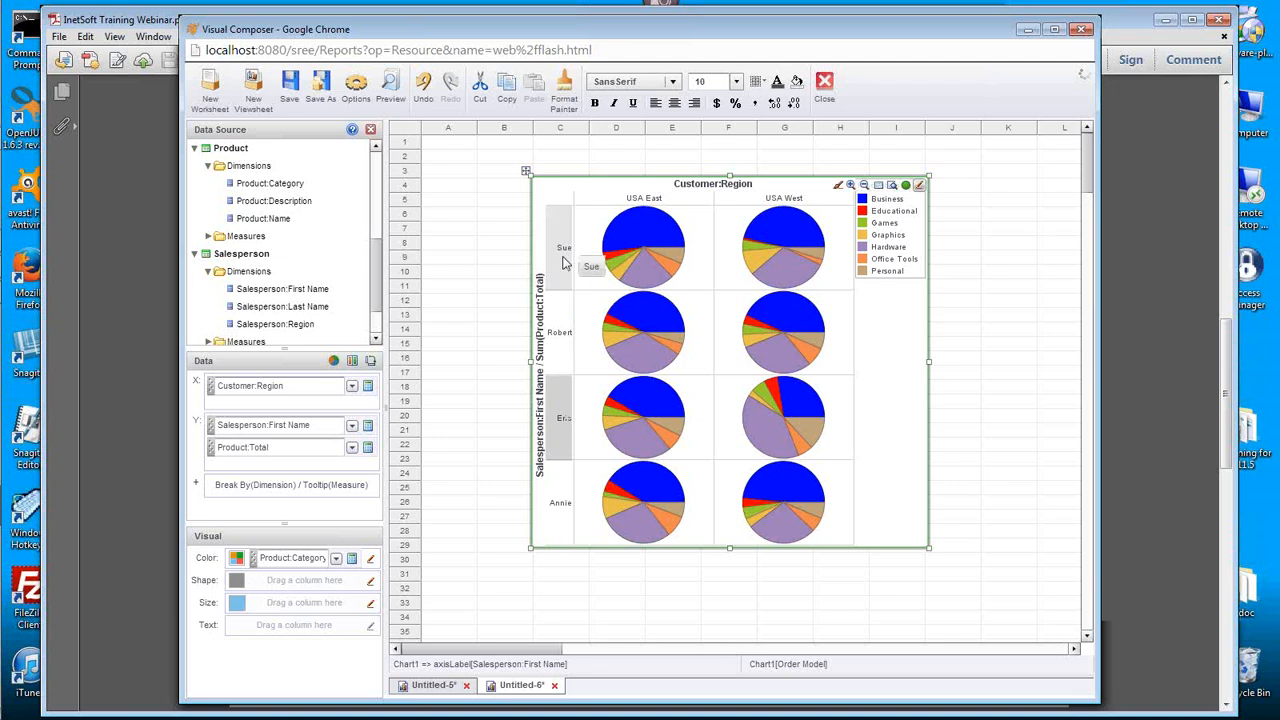
{"action": "right_click", "coordinate": [560, 405]}
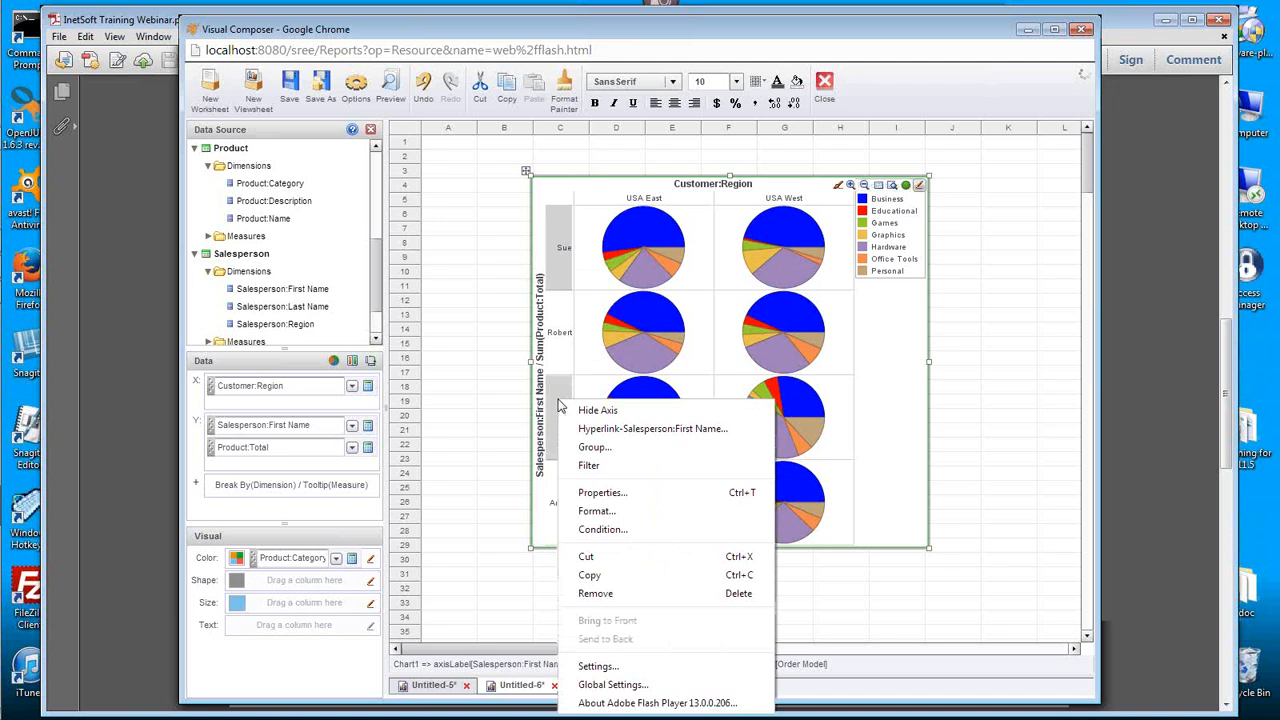
{"action": "left_click", "coordinate": [674, 447]}
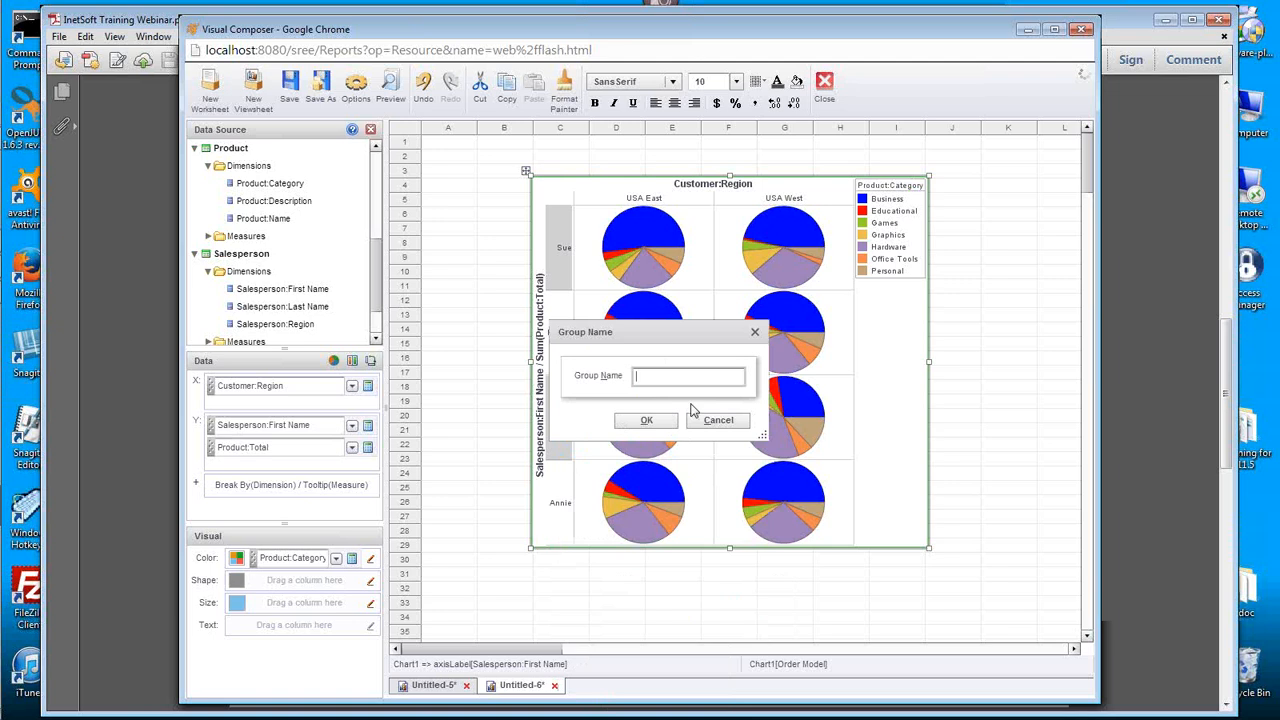
{"action": "type", "text": "Team "}
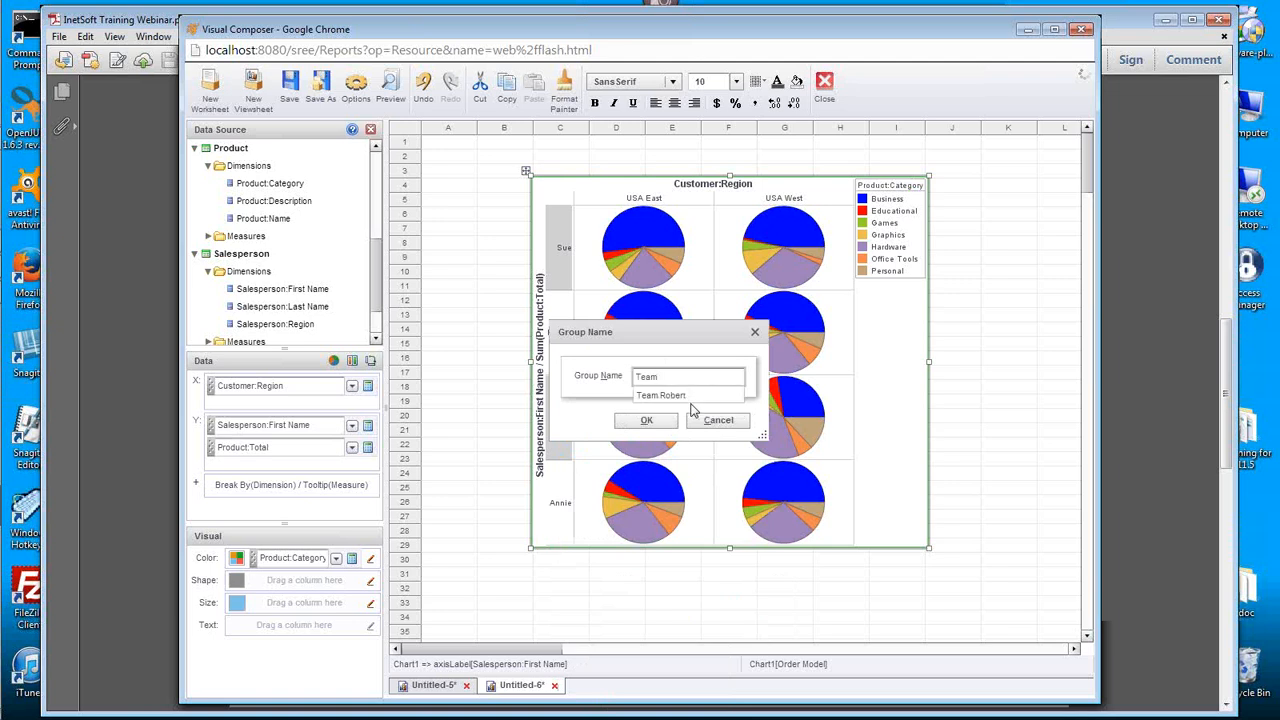
{"action": "type", "text": "Sue"}
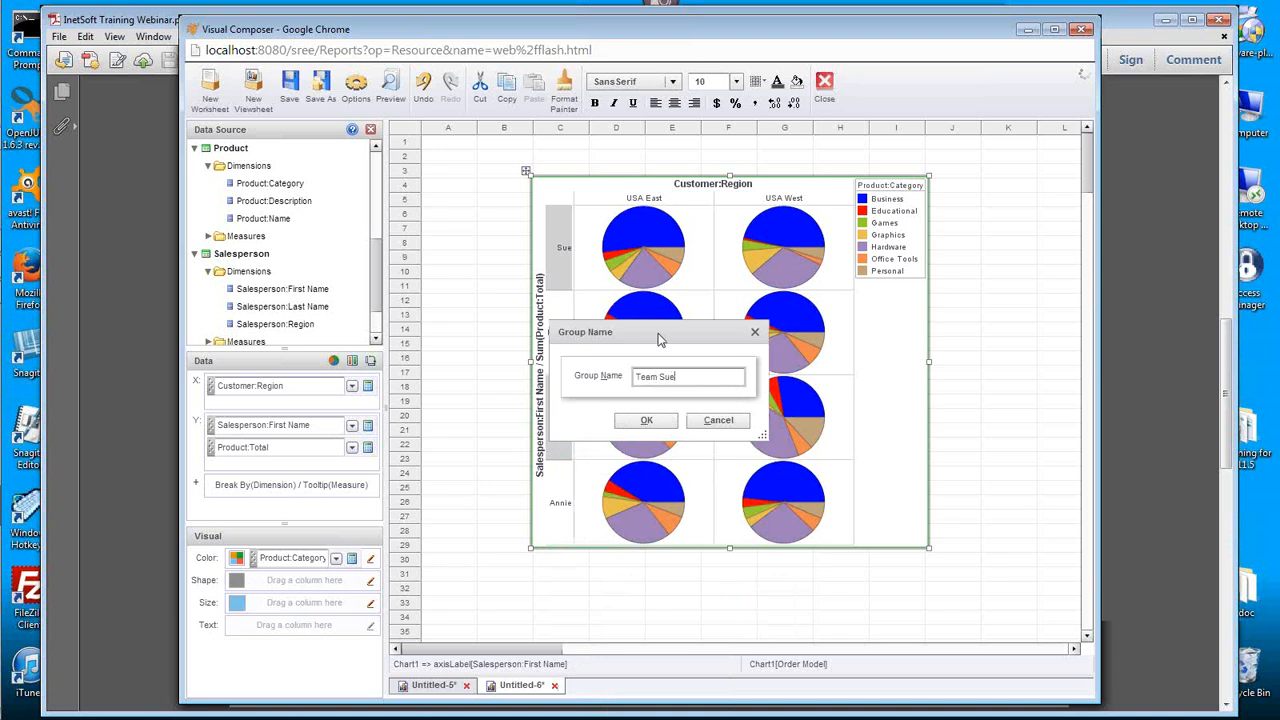
{"action": "left_click_drag", "start_coordinate": [658, 335], "coordinate": [710, 320]}
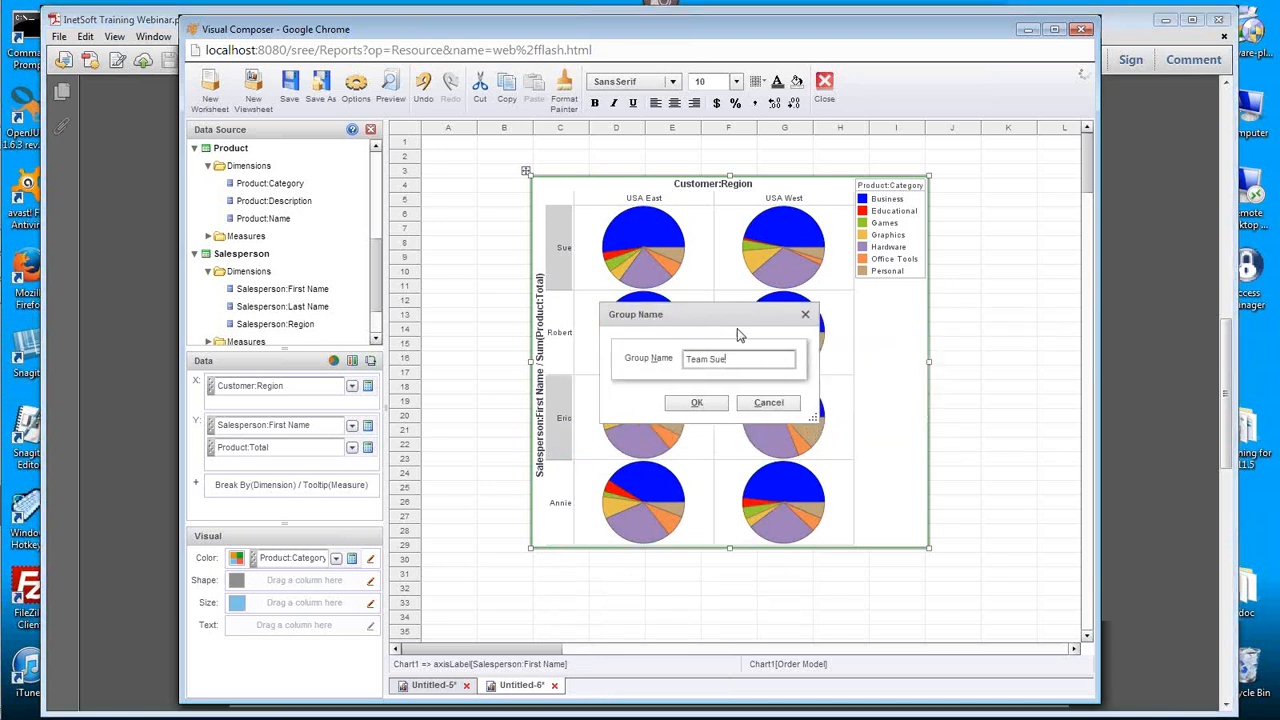
{"action": "left_click", "coordinate": [699, 404]}
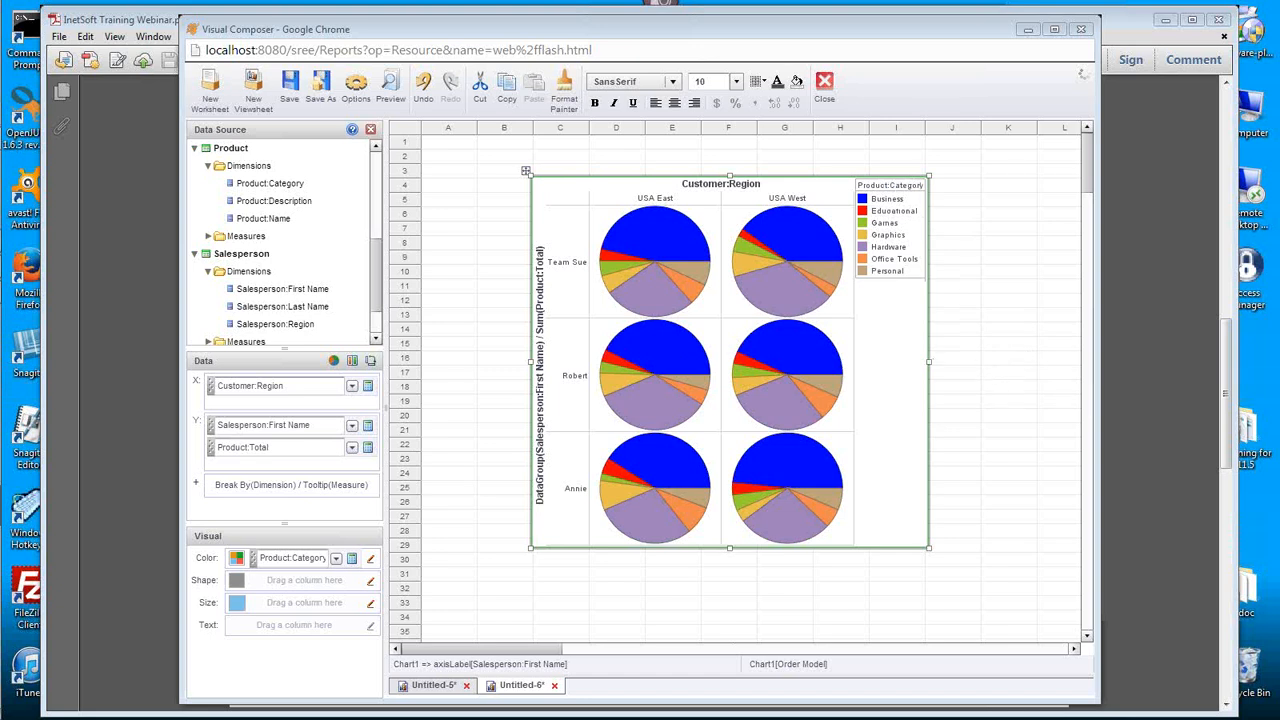
Step: Group the two remaining ungrouped salespeople on the Y axis under the name "Team" plus the upper one's first name
{"action": "left_click", "coordinate": [571, 387]}
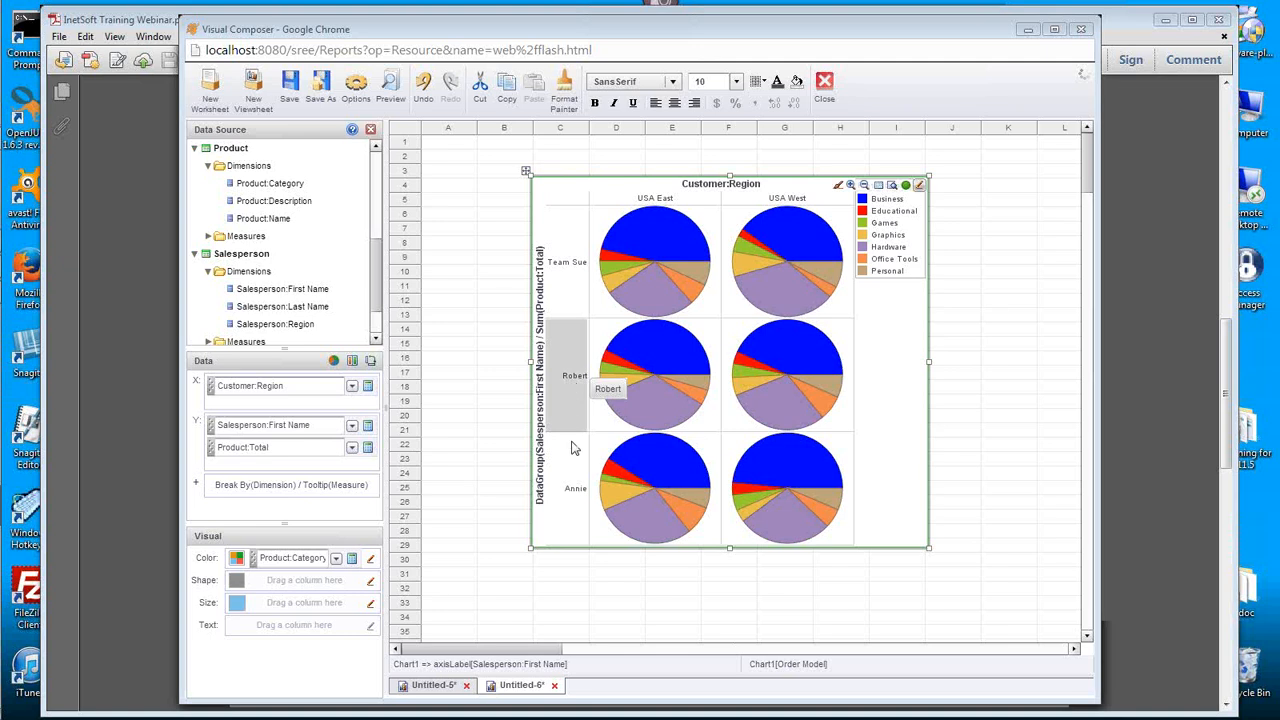
{"action": "right_click", "coordinate": [574, 378]}
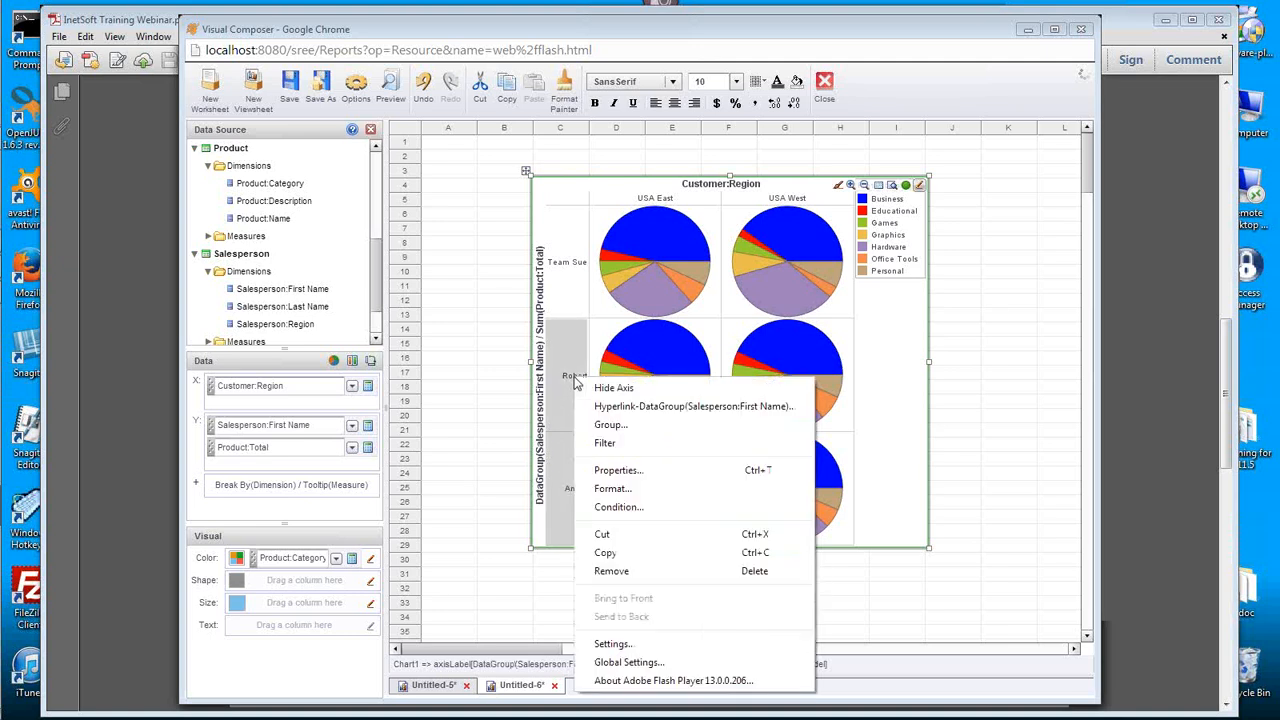
{"action": "left_click", "coordinate": [645, 427]}
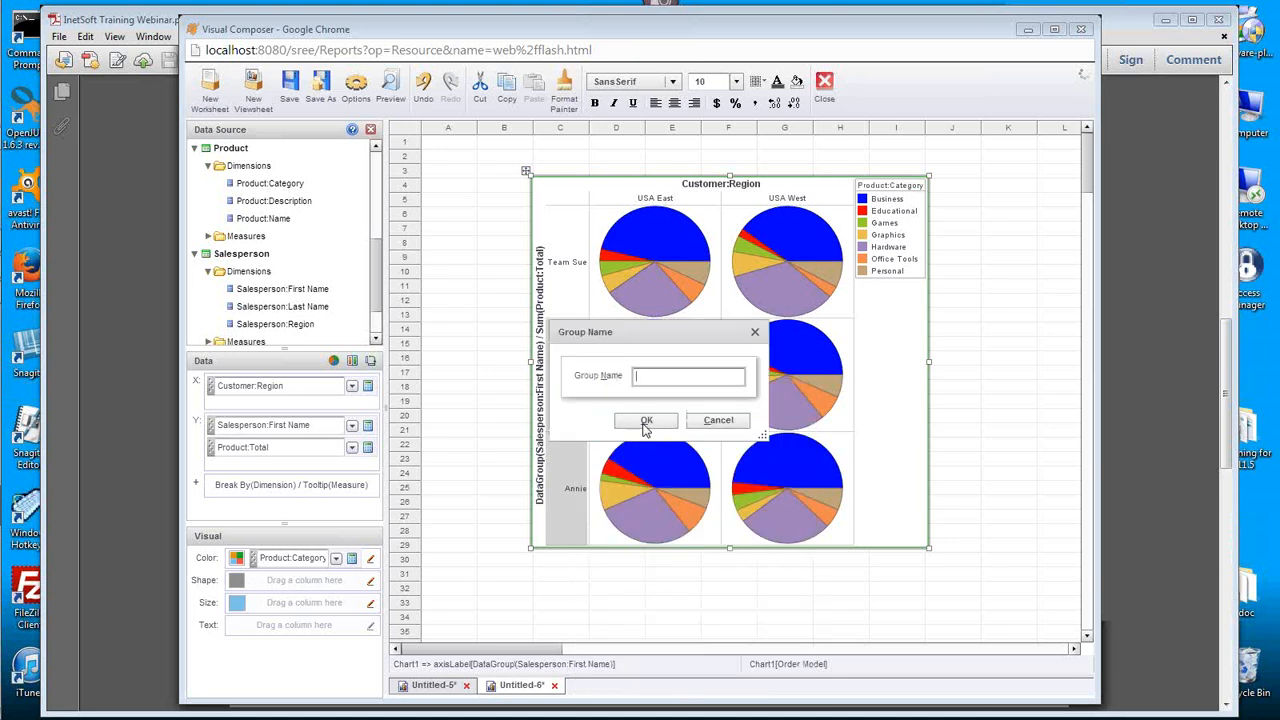
{"action": "type", "text": "Team "}
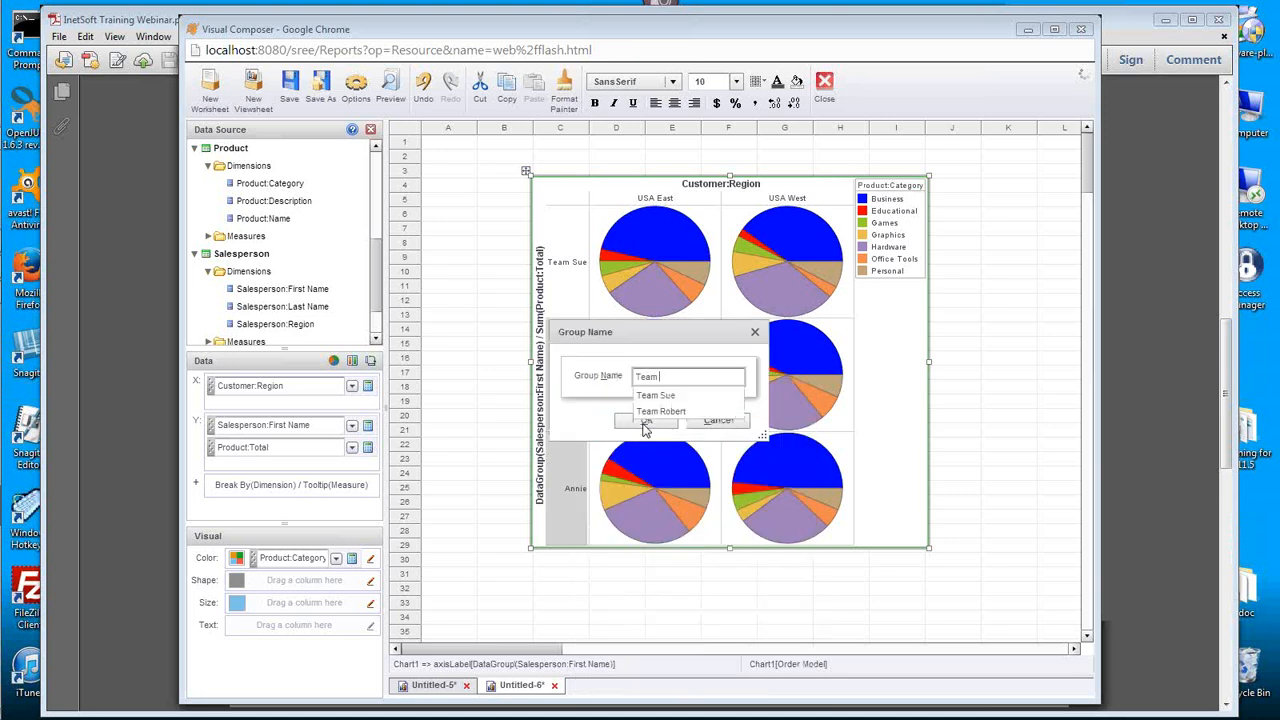
{"action": "type", "text": "Robert"}
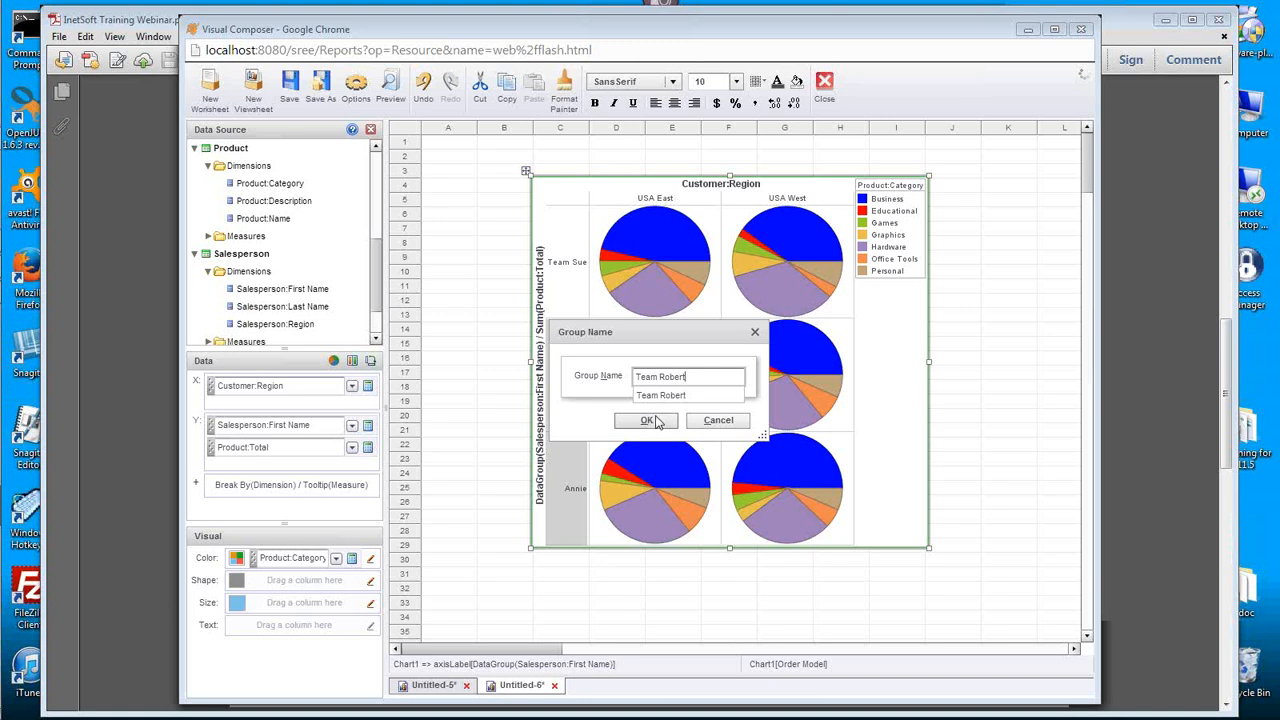
{"action": "left_click", "coordinate": [659, 345]}
{"action": "left_click", "coordinate": [676, 421]}
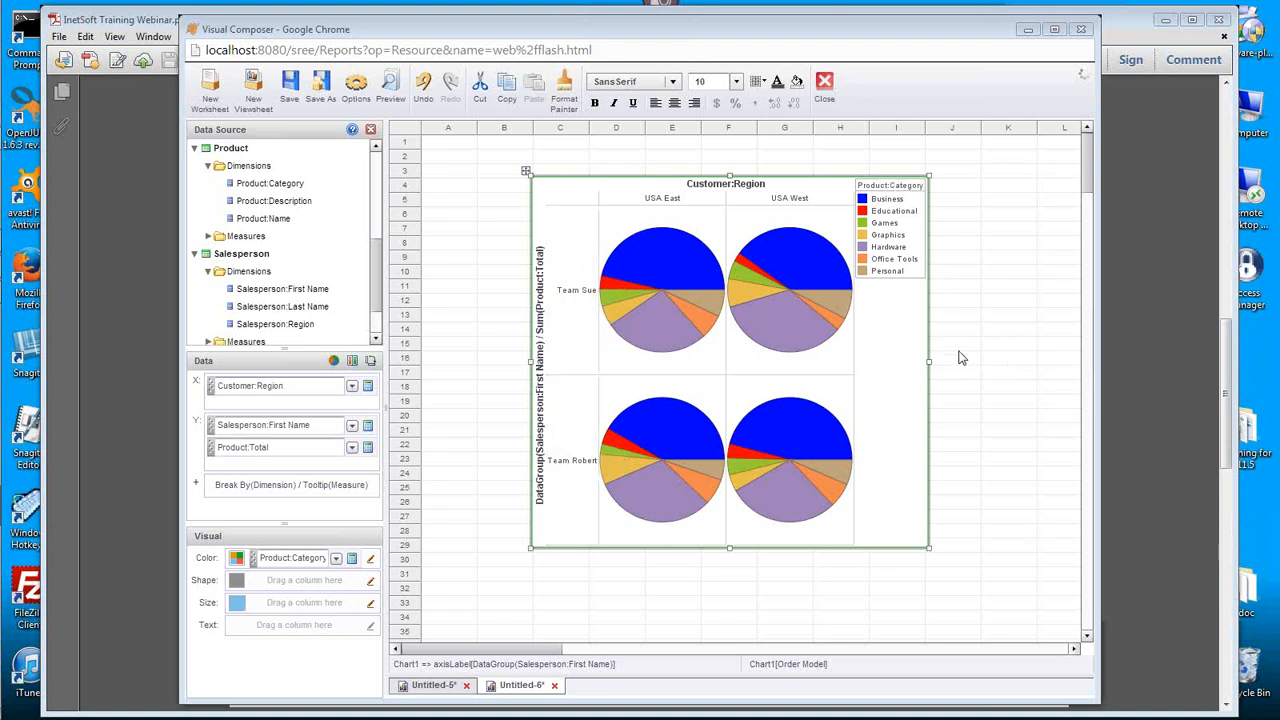
Step: Check the sample charts in Adobe Reader and, in the new viewsheet, place a chart spanning columns B to K and rows 6 to 22
{"action": "left_click", "coordinate": [36, 267]}
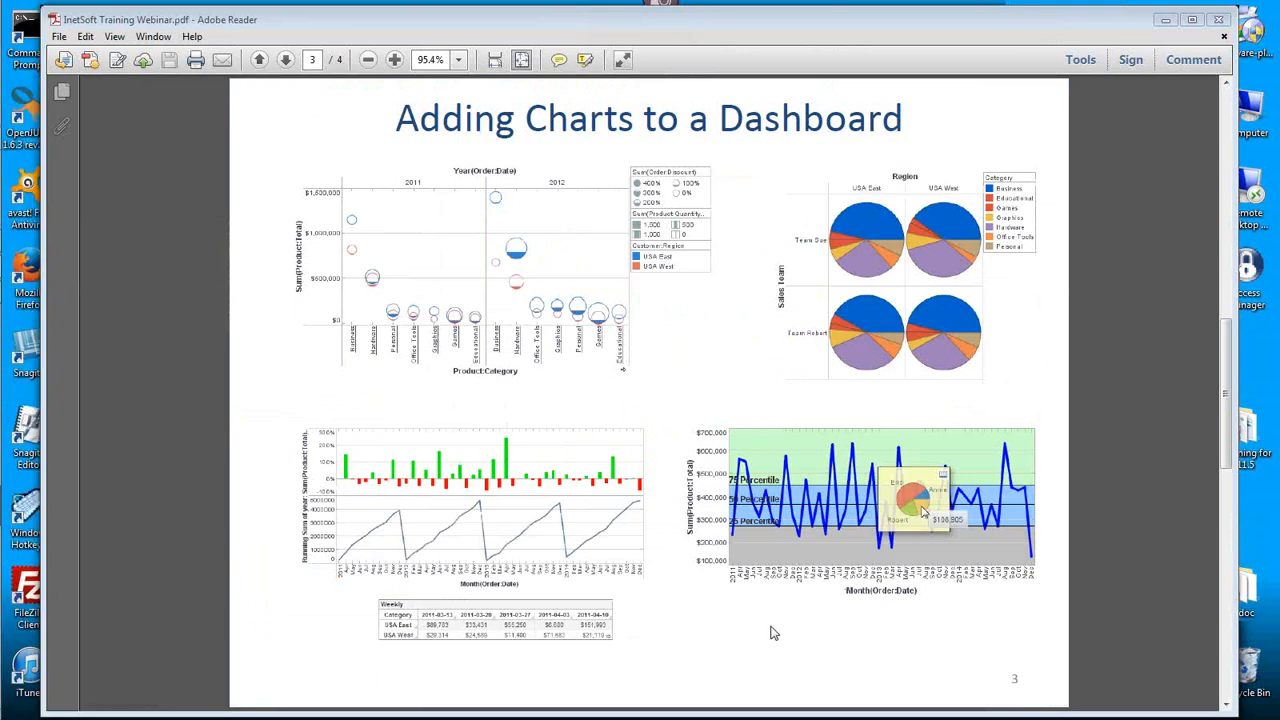
{"action": "mouse_move", "coordinate": [3, 514]}
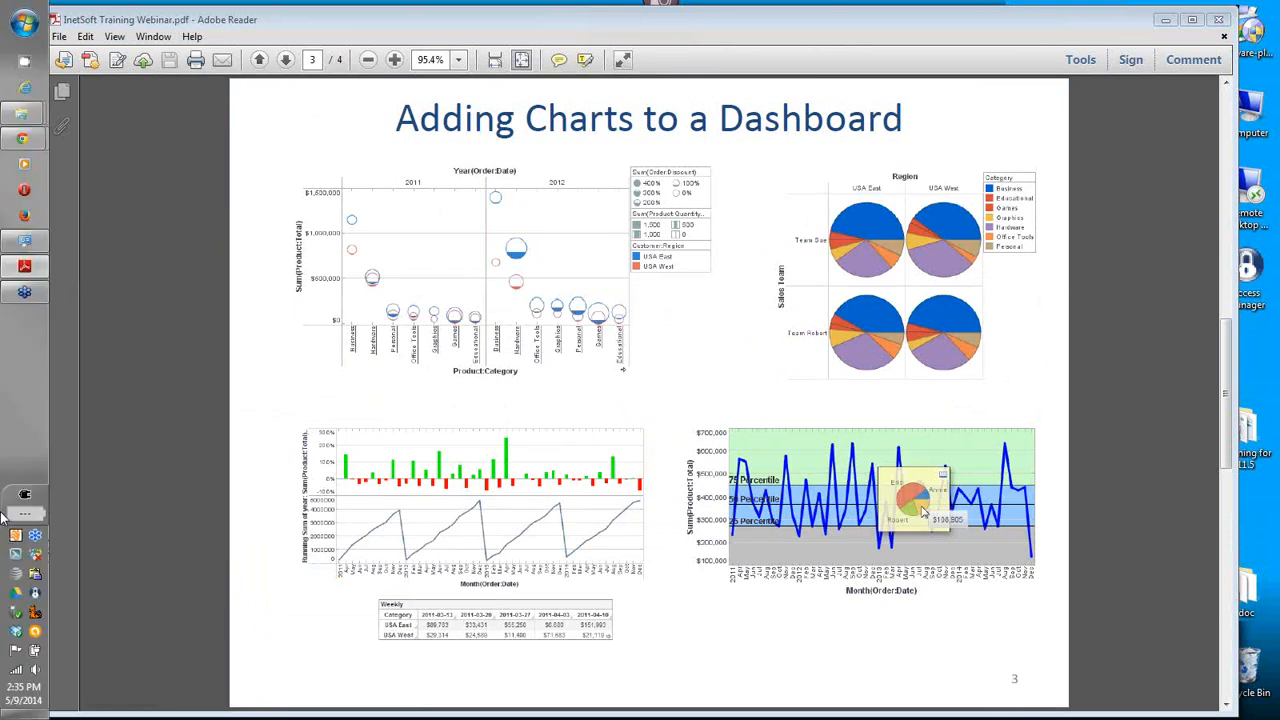
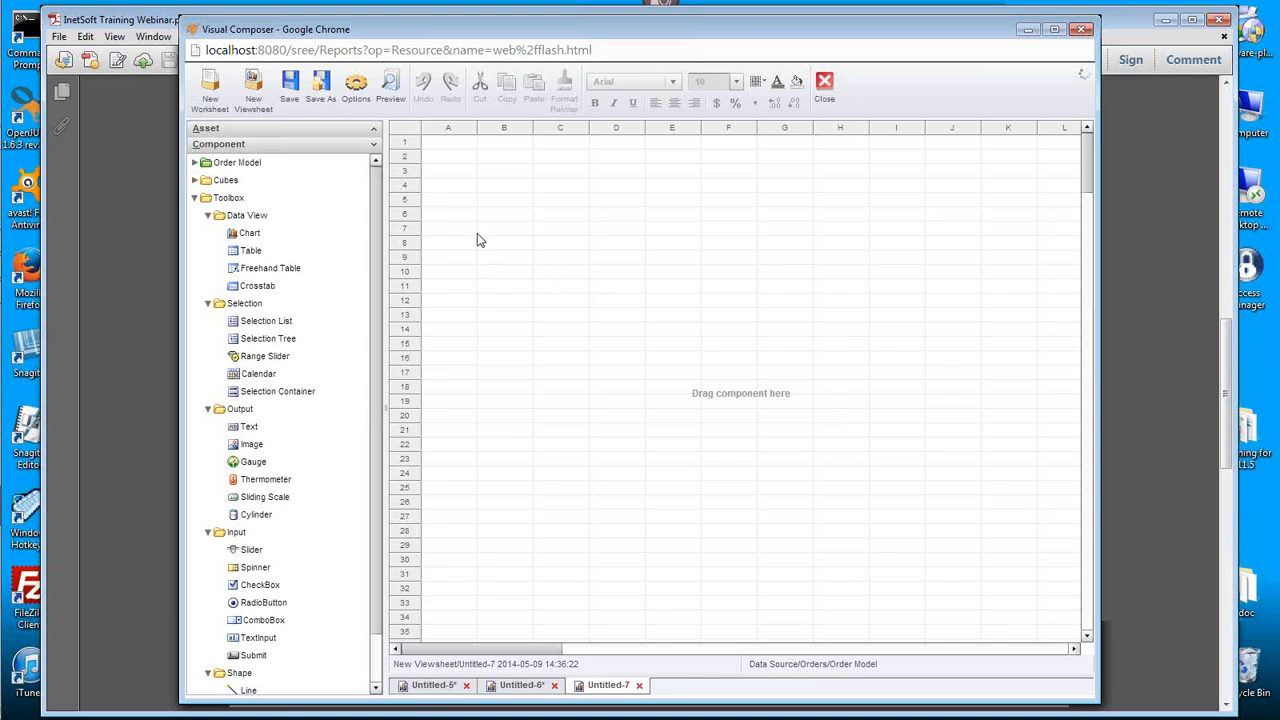
{"action": "left_click_drag", "start_coordinate": [248, 234], "coordinate": [530, 214]}
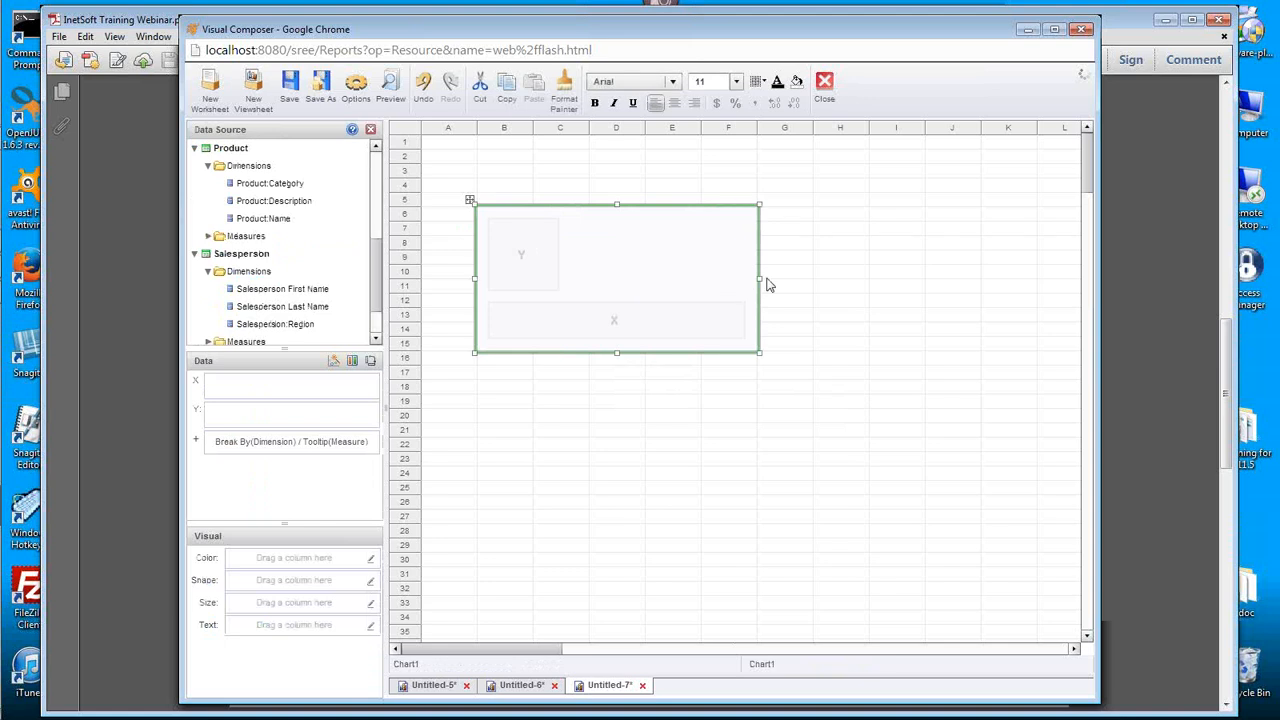
{"action": "left_click_drag", "start_coordinate": [760, 280], "coordinate": [1028, 281]}
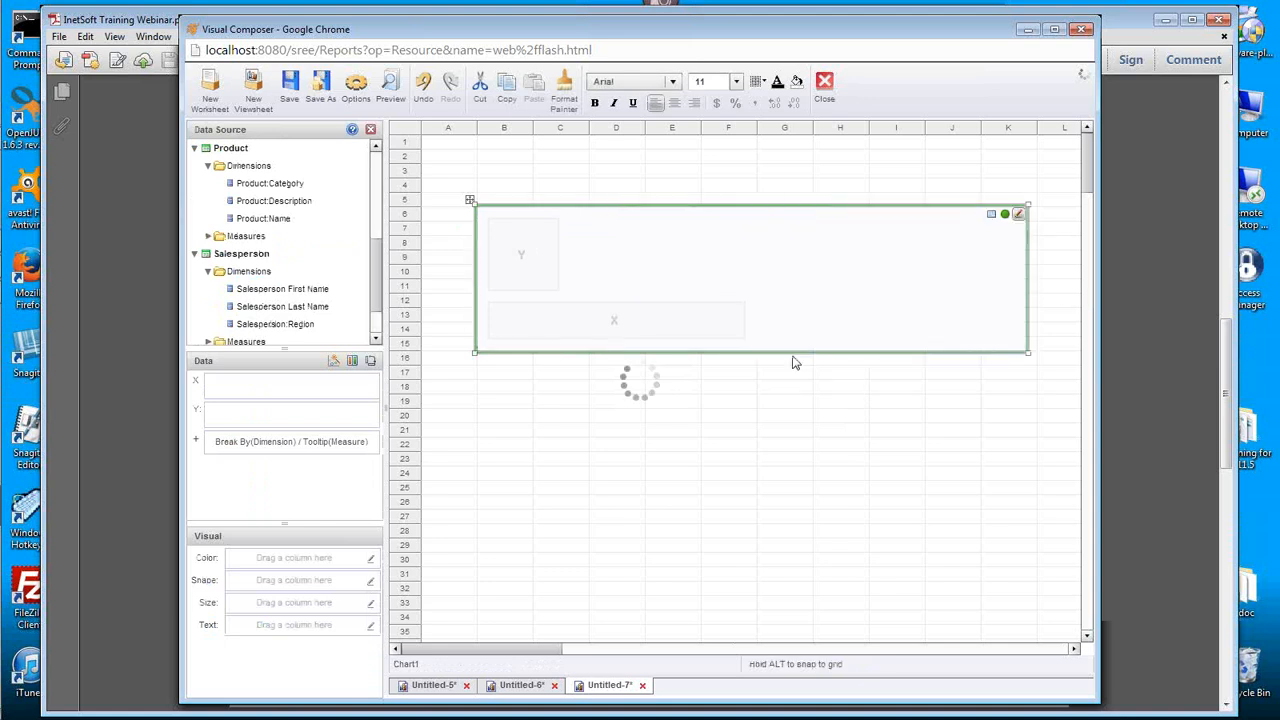
{"action": "left_click_drag", "start_coordinate": [753, 357], "coordinate": [755, 445]}
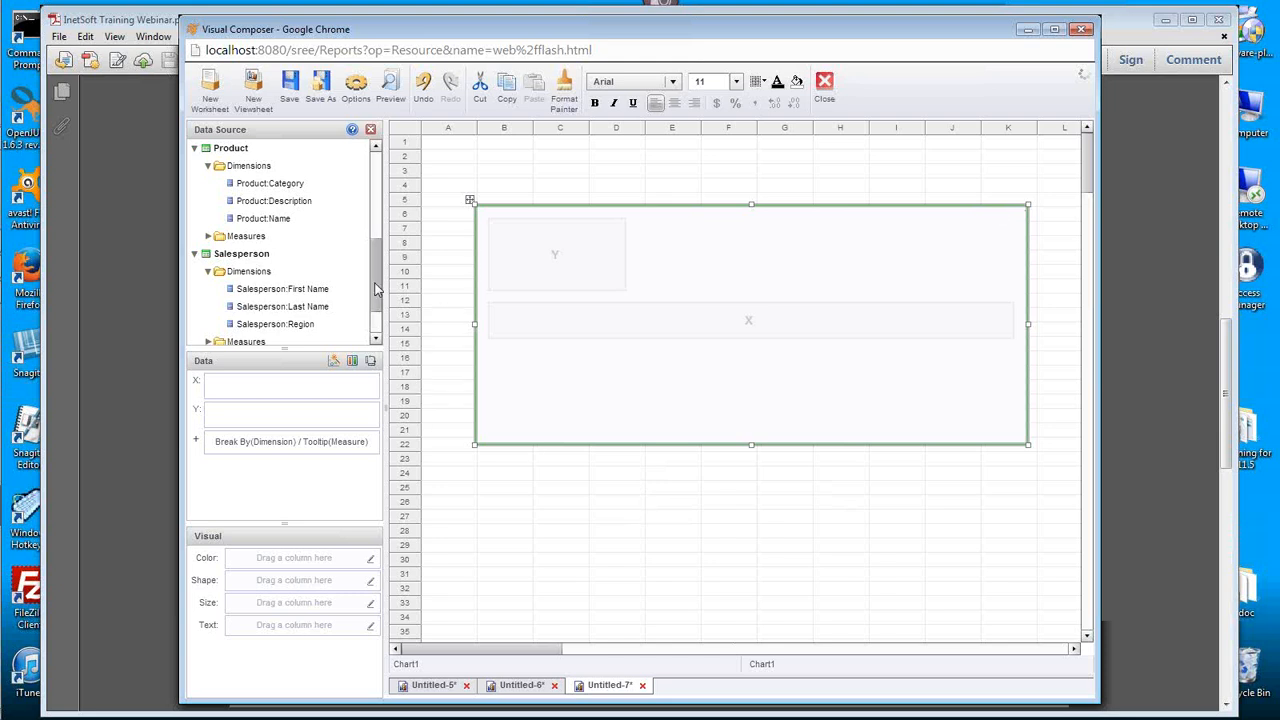
Step: Add the Order:Date dimension to the new chart's X axis
{"action": "left_click_drag", "start_coordinate": [375, 289], "coordinate": [380, 180]}
{"action": "left_click", "coordinate": [208, 165]}
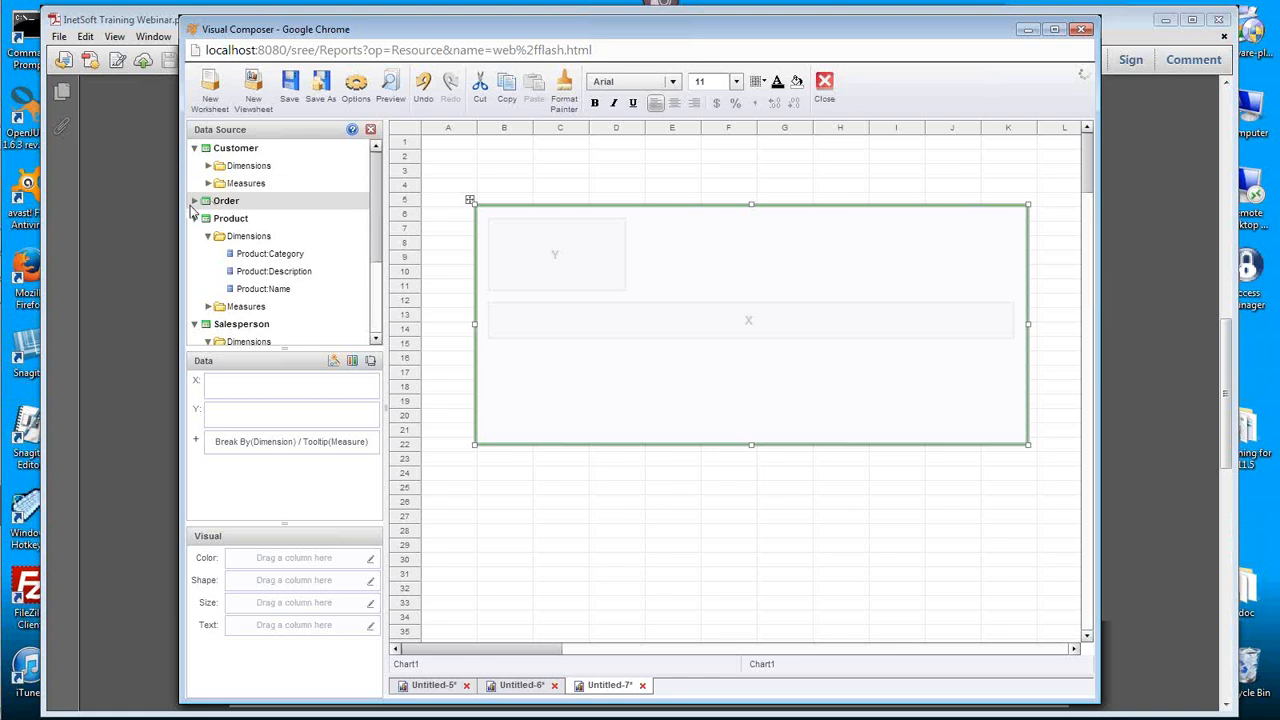
{"action": "left_click", "coordinate": [195, 200]}
{"action": "left_click", "coordinate": [208, 218]}
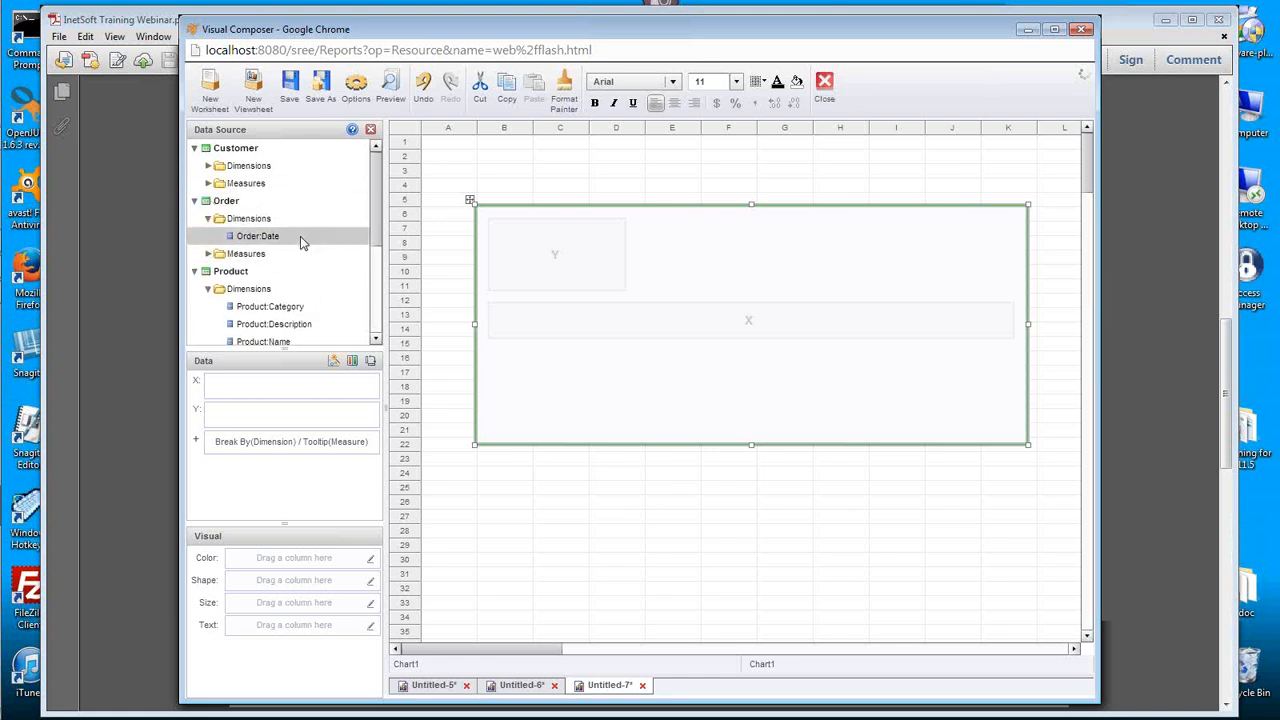
{"action": "left_click_drag", "start_coordinate": [286, 245], "coordinate": [285, 383]}
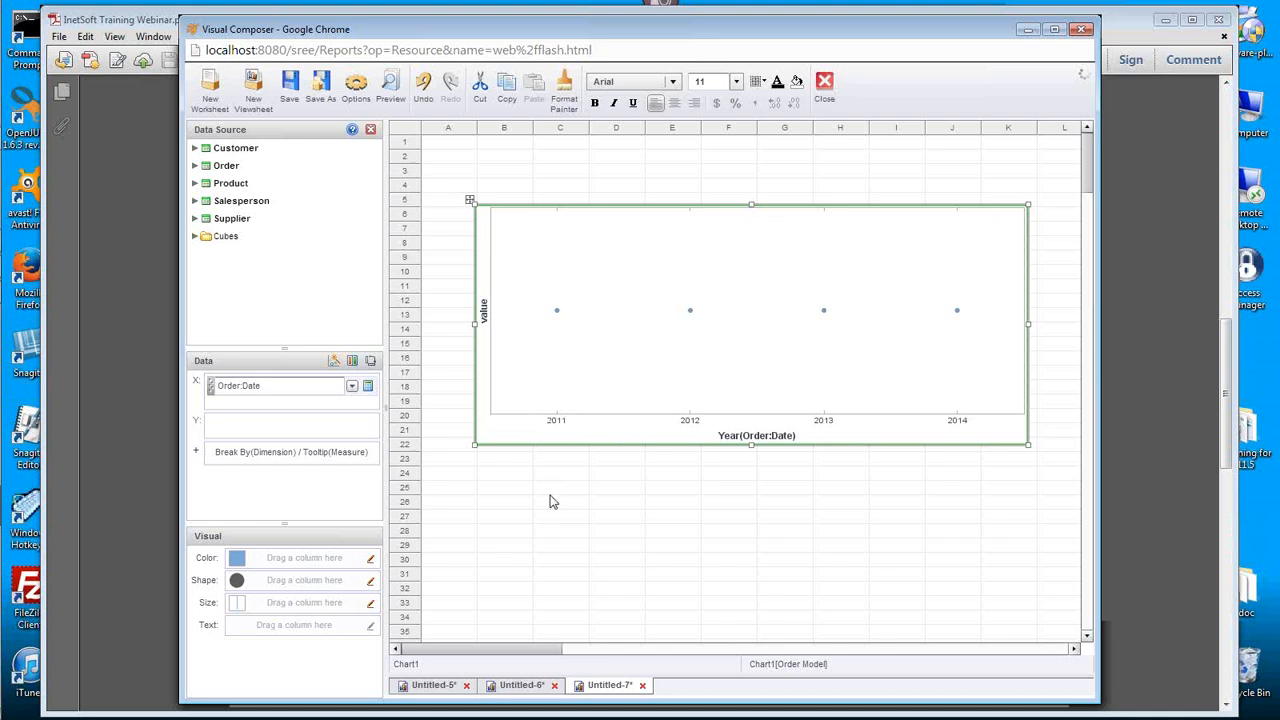
Step: Set the date level of Order:Date on the X axis to Month
{"action": "left_click", "coordinate": [367, 389]}
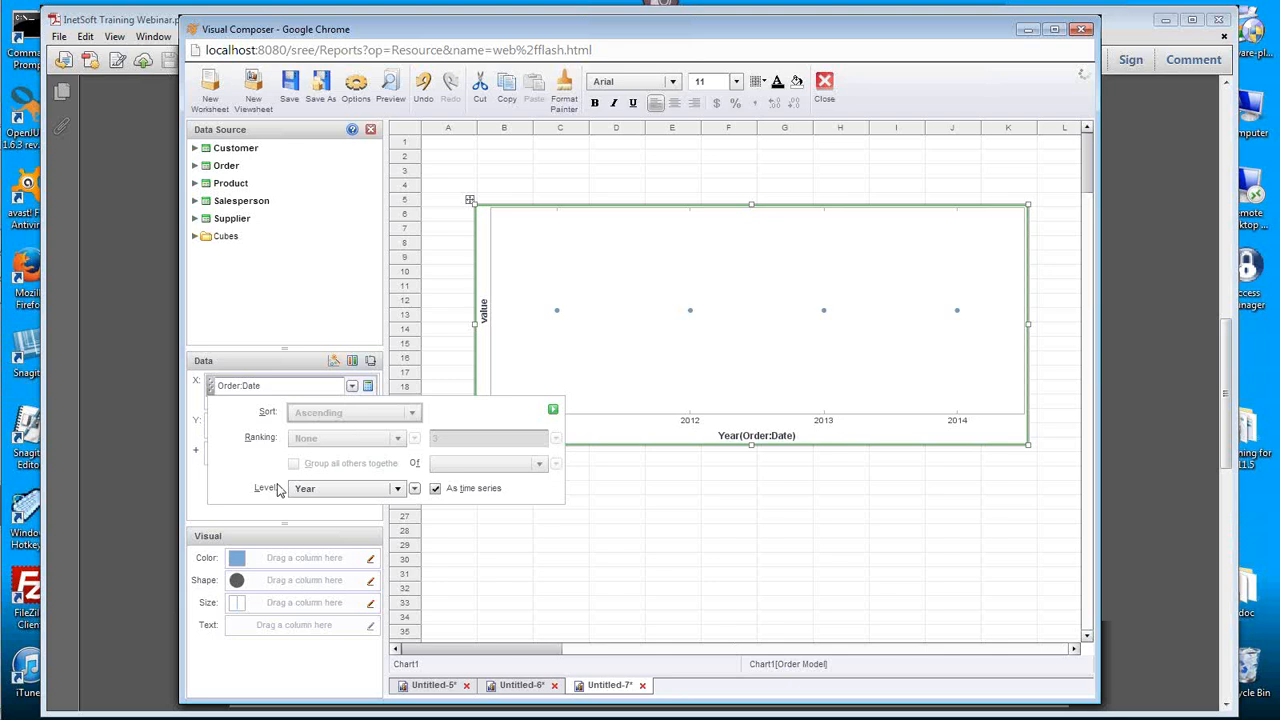
{"action": "left_click", "coordinate": [398, 489]}
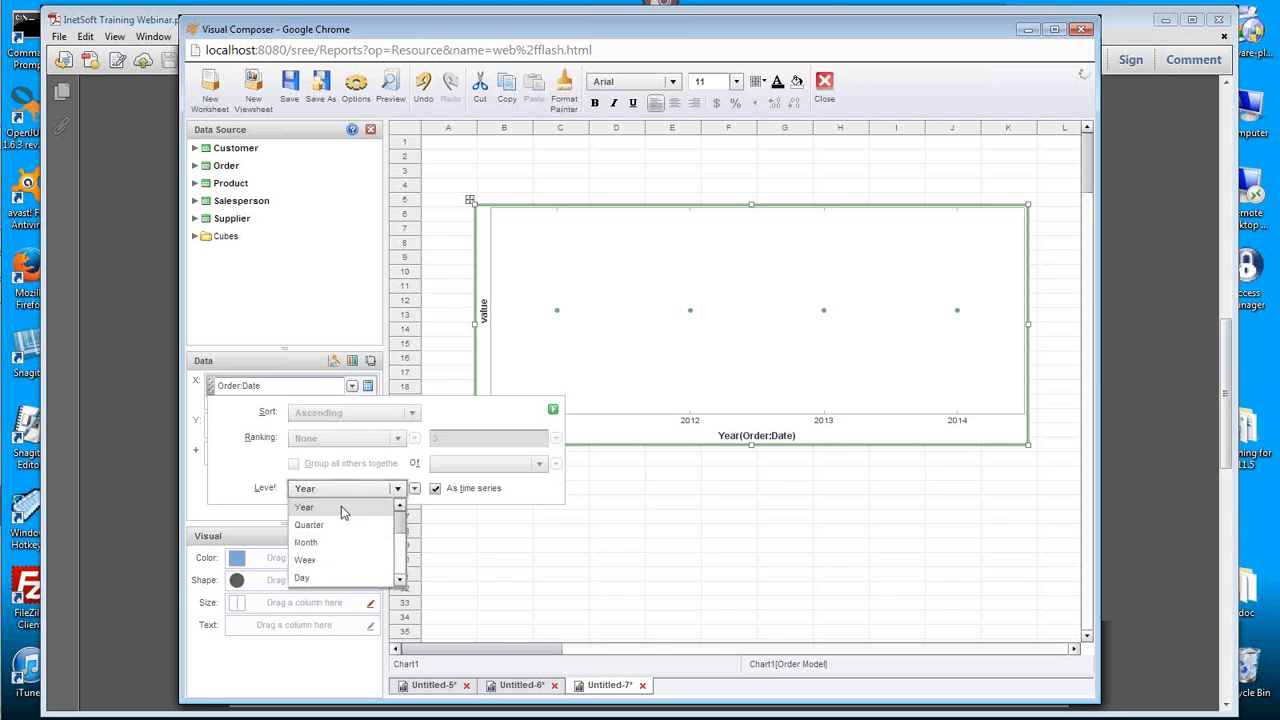
{"action": "left_click", "coordinate": [335, 545]}
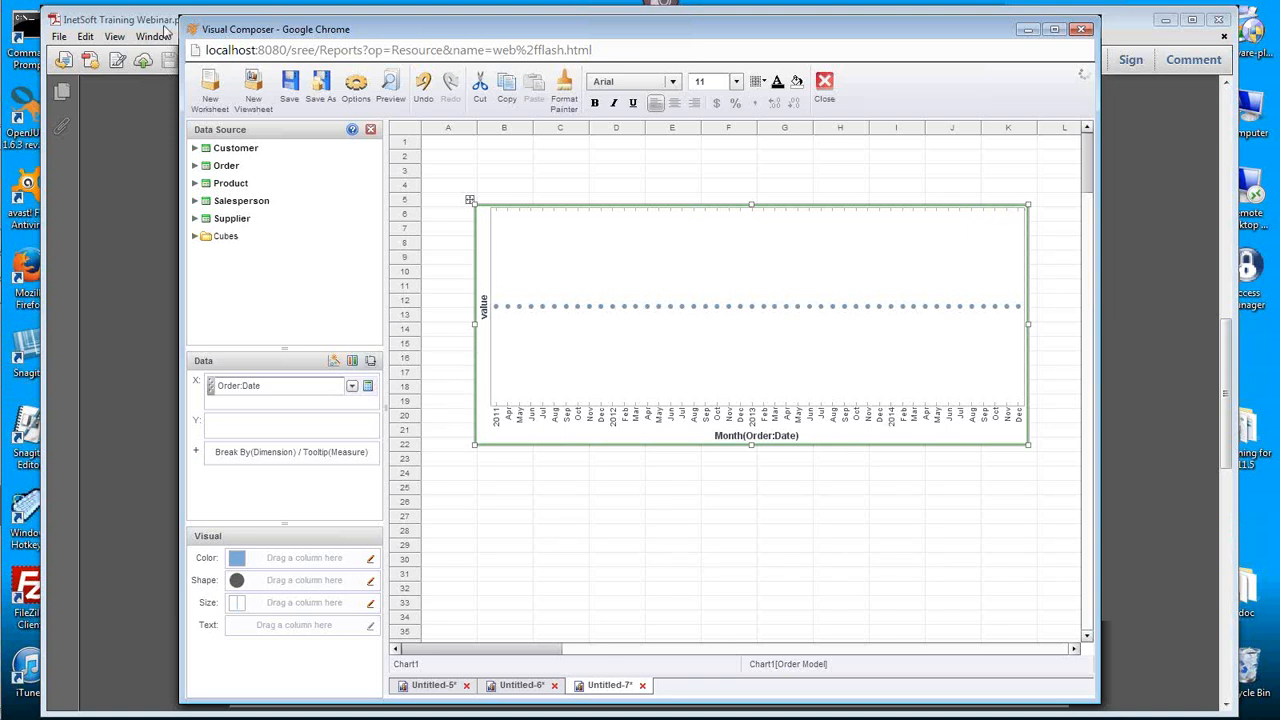
Step: Review the sample monthly product total charts in the webinar PDF in Adobe Reader and return to Visual Composer
{"action": "left_click", "coordinate": [167, 21]}
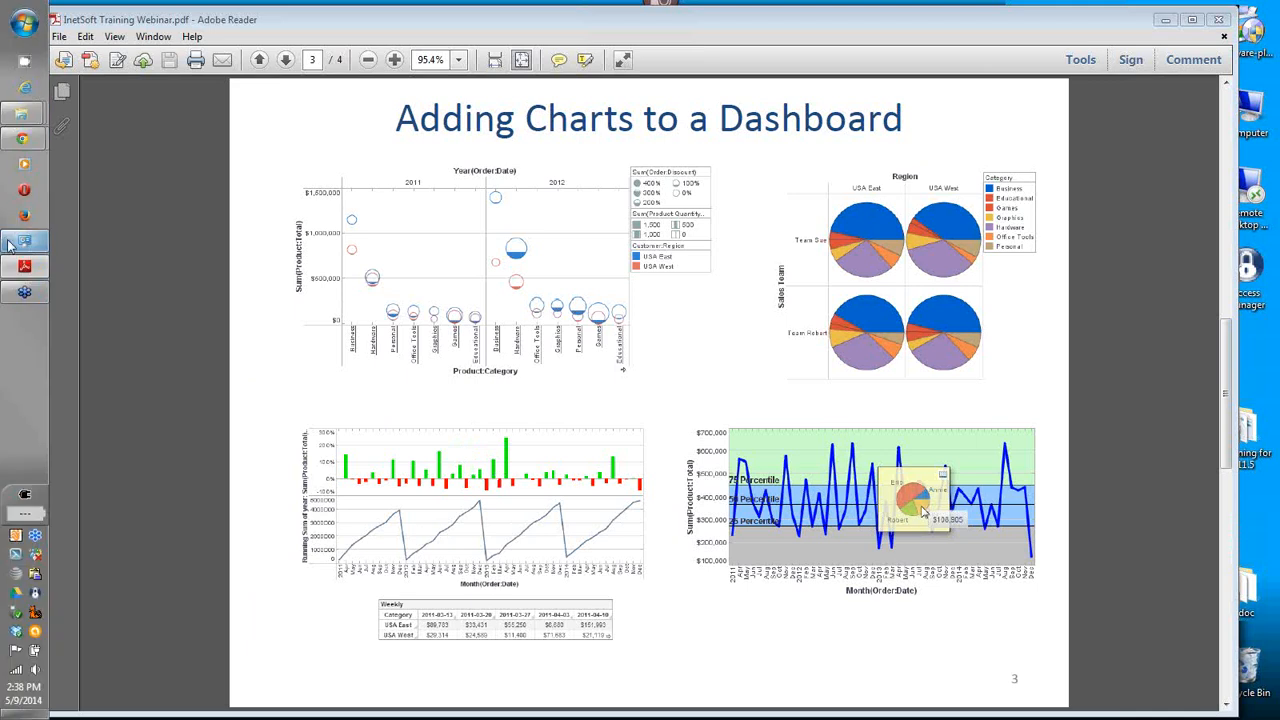
{"action": "mouse_move", "coordinate": [22, 138]}
{"action": "left_click", "coordinate": [212, 203]}
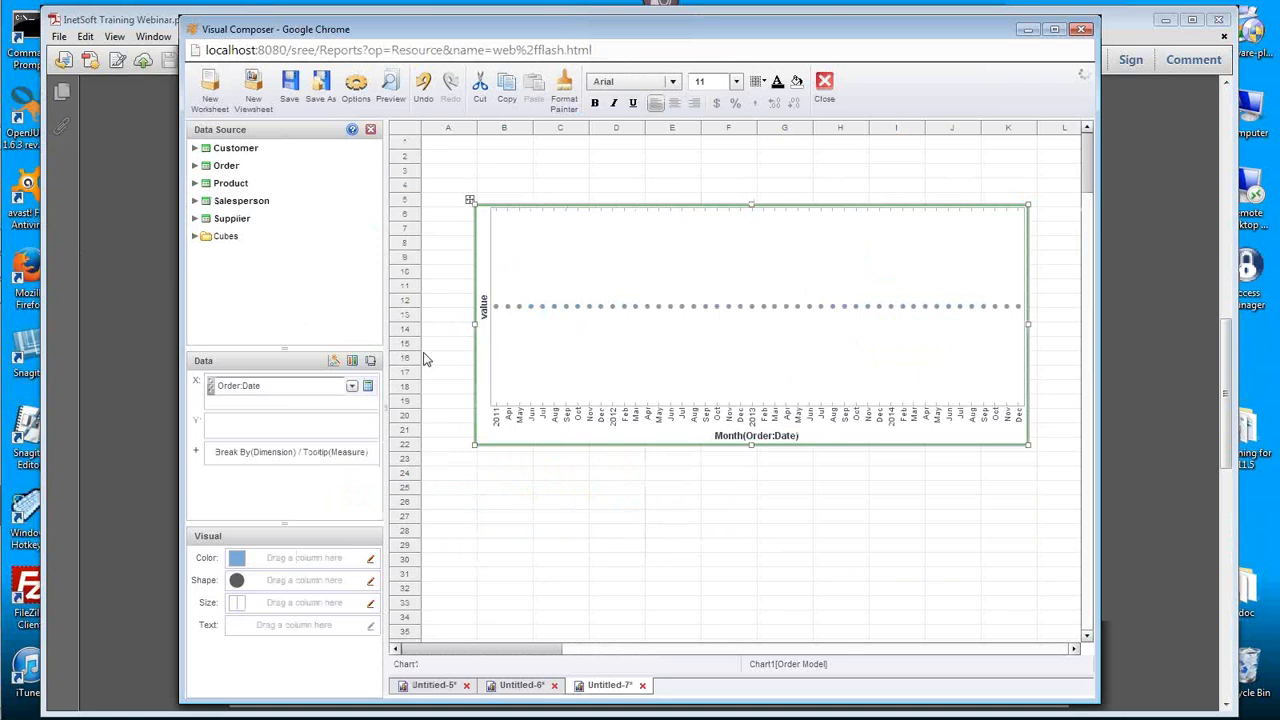
Step: Add the Product:Total measure to the chart's Y axis twice
{"action": "left_click", "coordinate": [195, 183]}
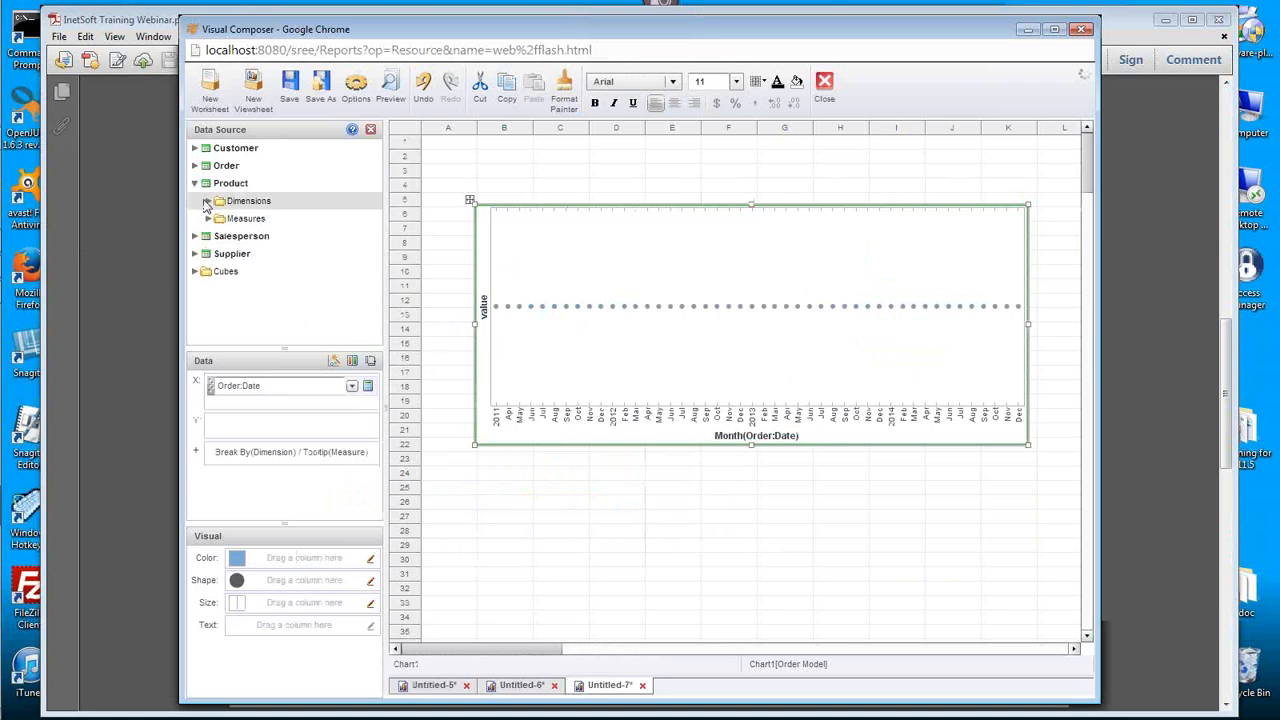
{"action": "left_click", "coordinate": [208, 218]}
{"action": "scroll", "coordinate": [374, 212], "scroll_direction": "down", "scroll_amount": 3}
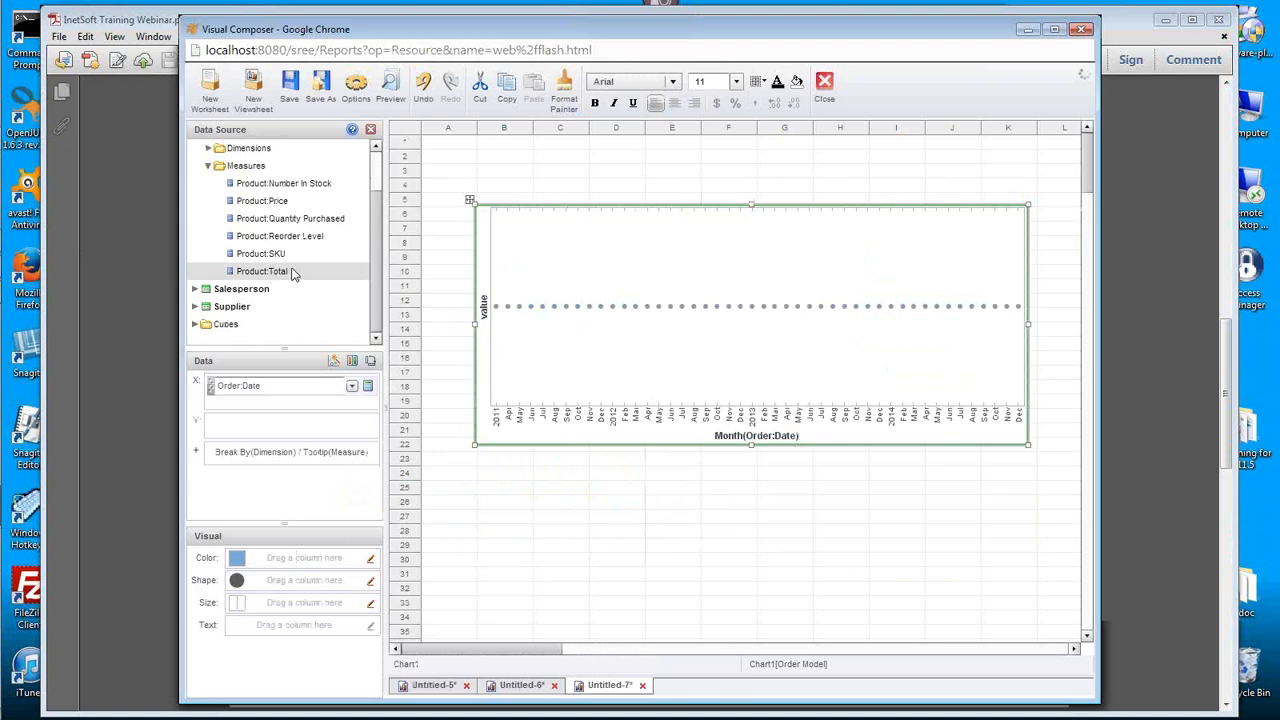
{"action": "left_click_drag", "start_coordinate": [291, 272], "coordinate": [293, 428]}
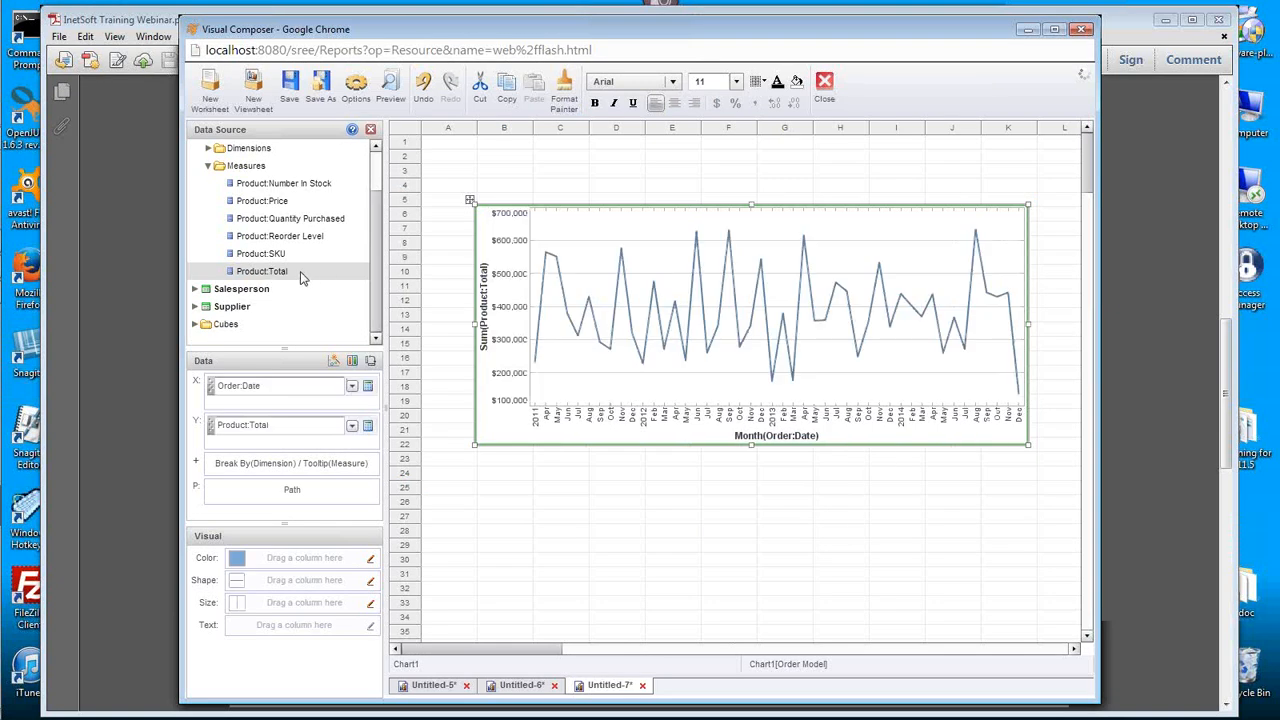
{"action": "left_click_drag", "start_coordinate": [300, 274], "coordinate": [290, 452]}
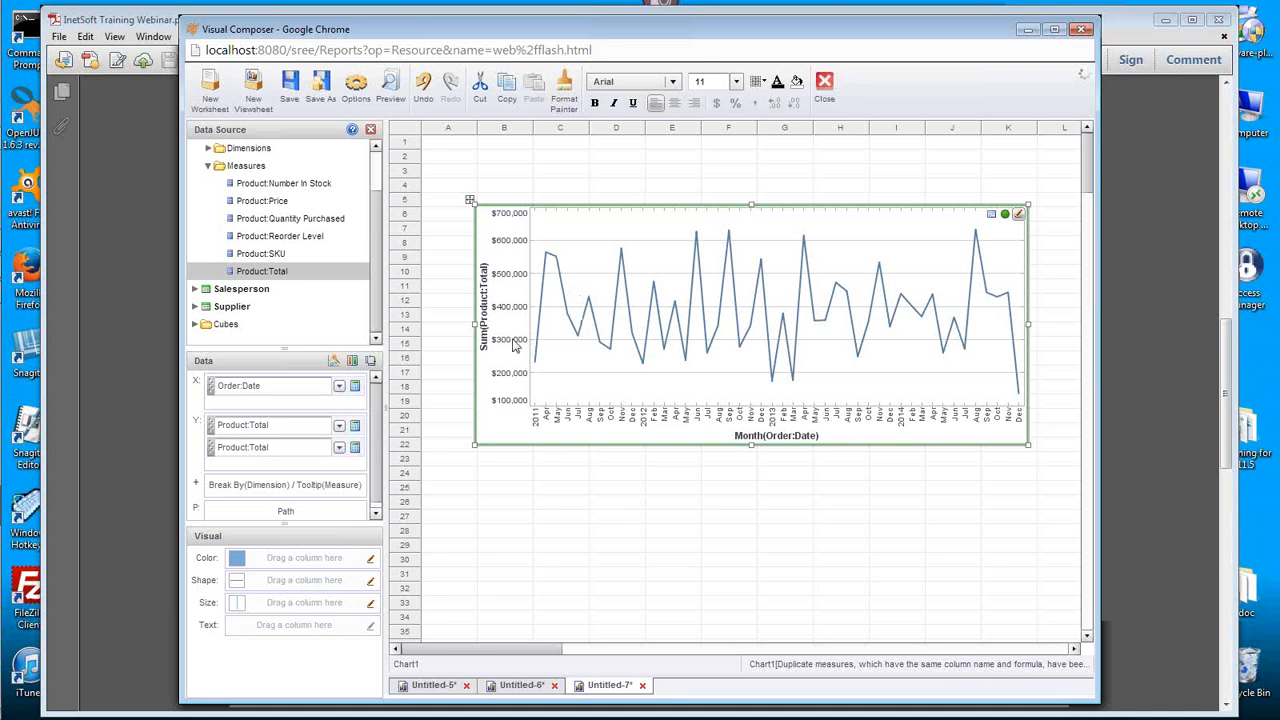
Step: Set the first Product:Total measure on the Y axis to calculate Percent from Previous
{"action": "left_click", "coordinate": [355, 426]}
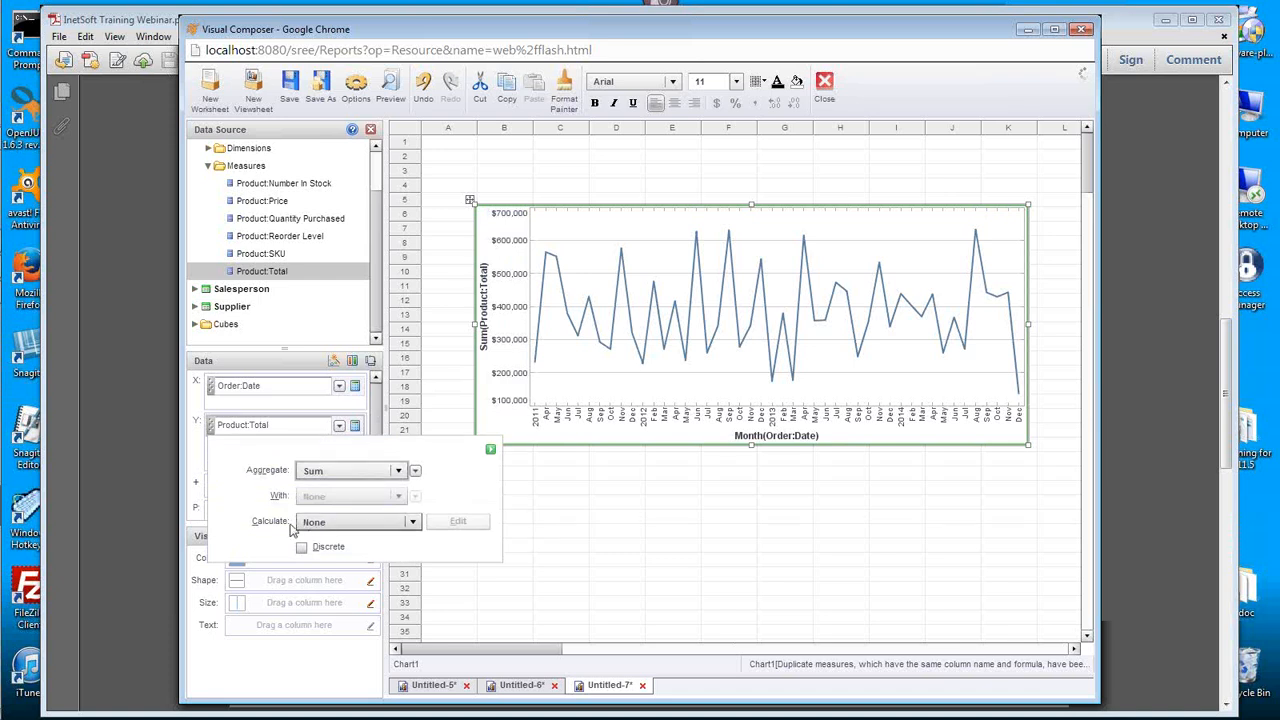
{"action": "left_click", "coordinate": [412, 523]}
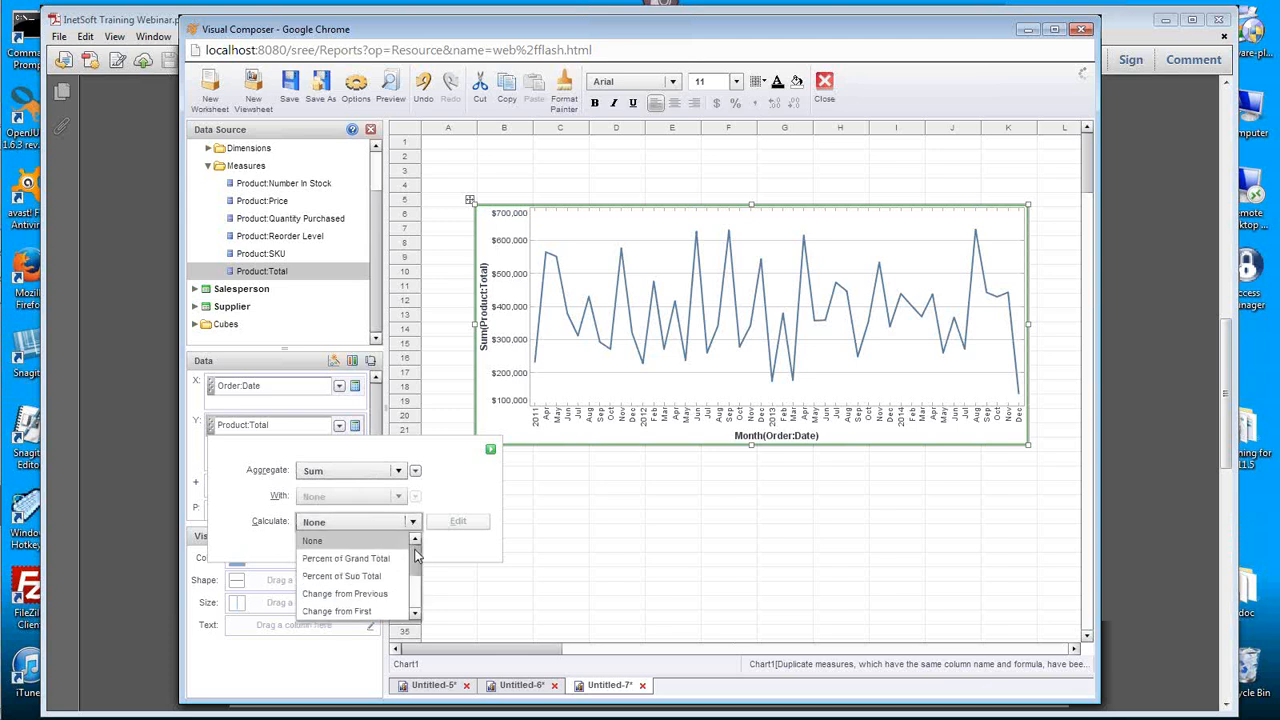
{"action": "scroll", "coordinate": [405, 578], "scroll_direction": "down", "scroll_amount": 5}
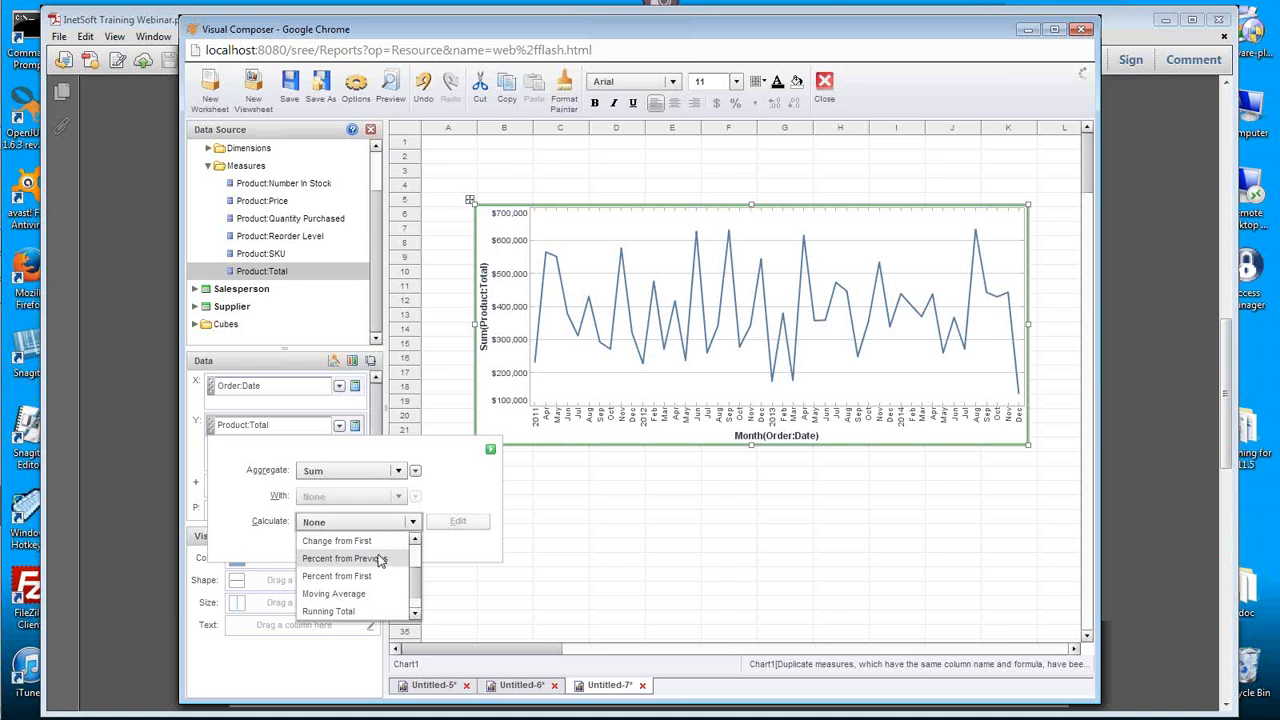
{"action": "left_click", "coordinate": [390, 562]}
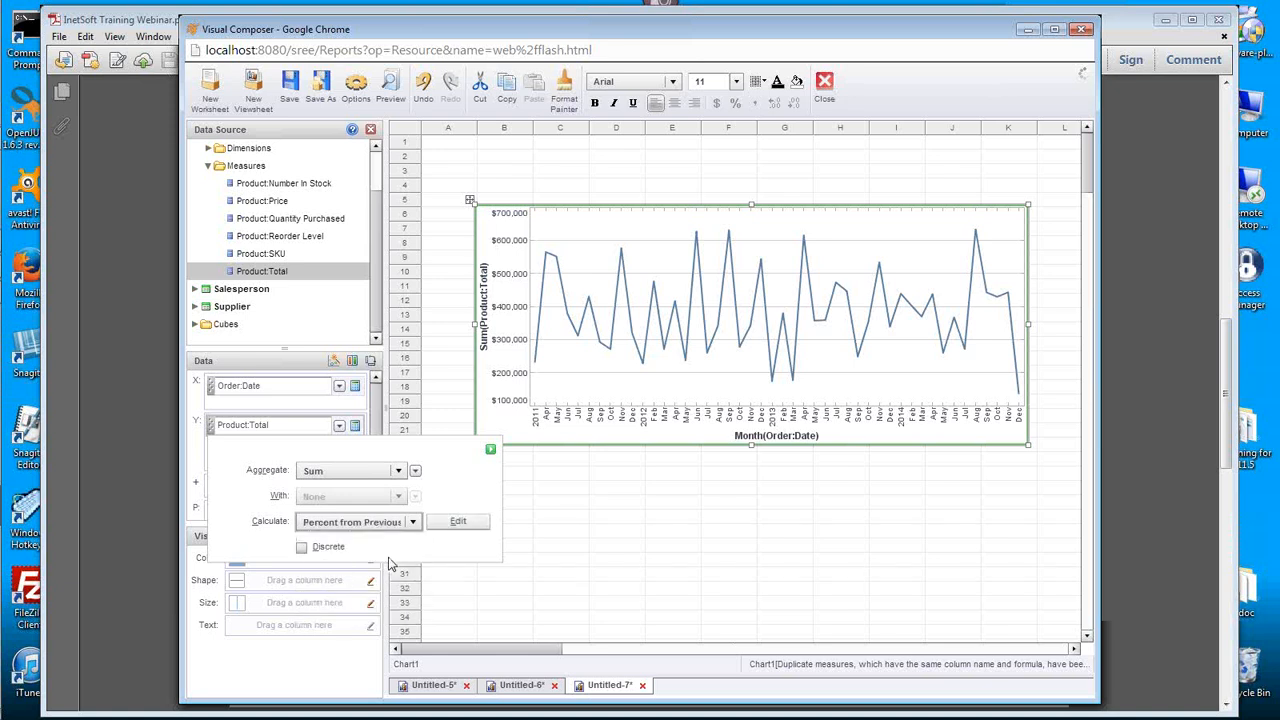
{"action": "left_click", "coordinate": [490, 451]}
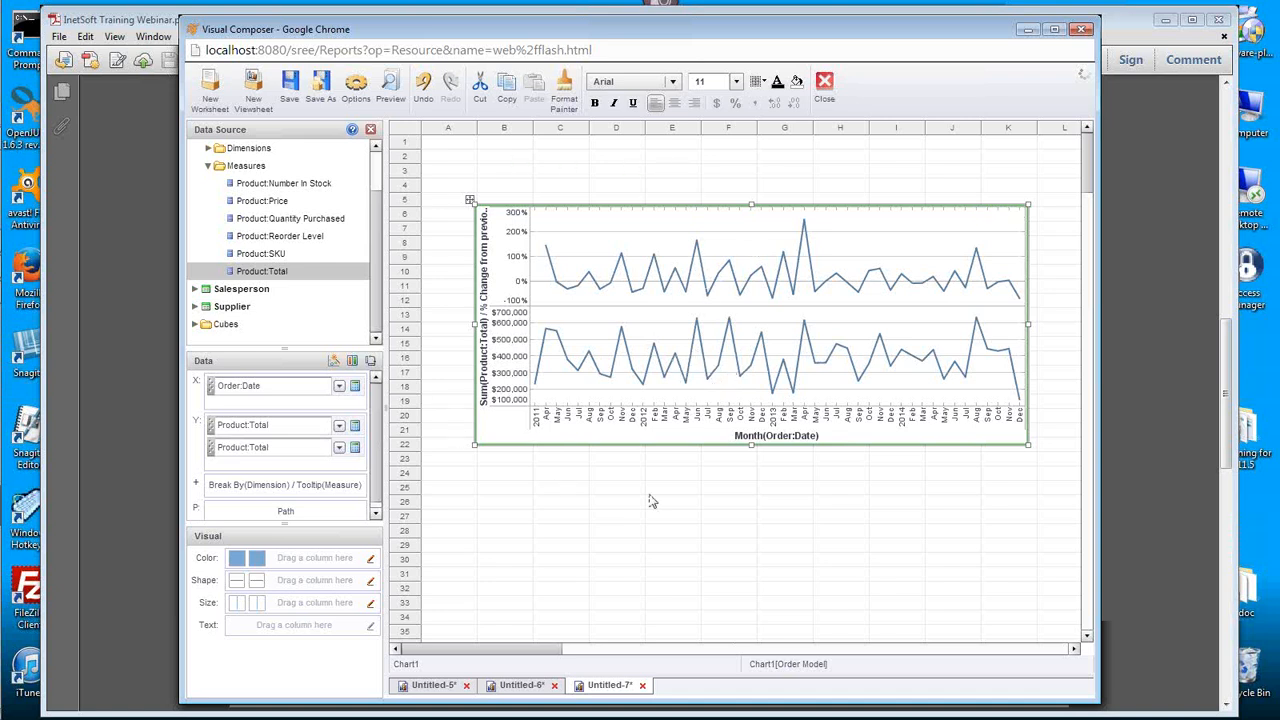
Step: Enable Multiple Styles for the chart so each measure can have its own chart style
{"action": "left_click", "coordinate": [335, 362]}
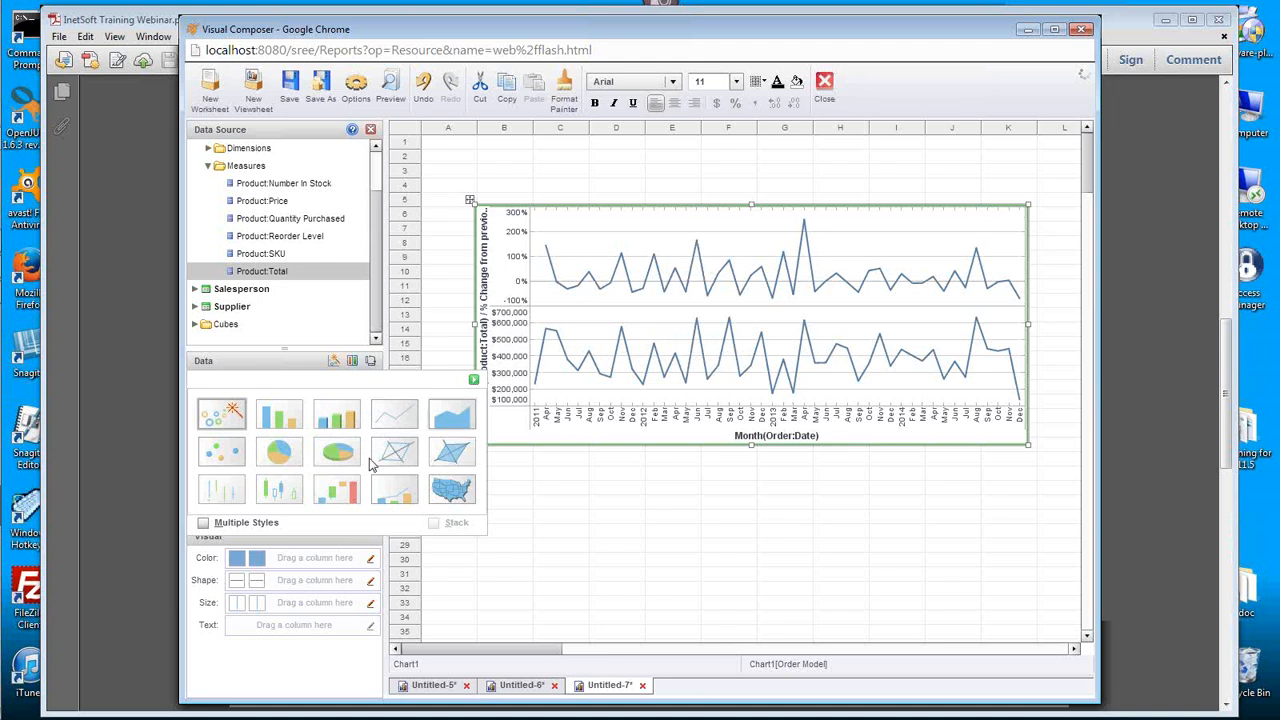
{"action": "left_click", "coordinate": [225, 528]}
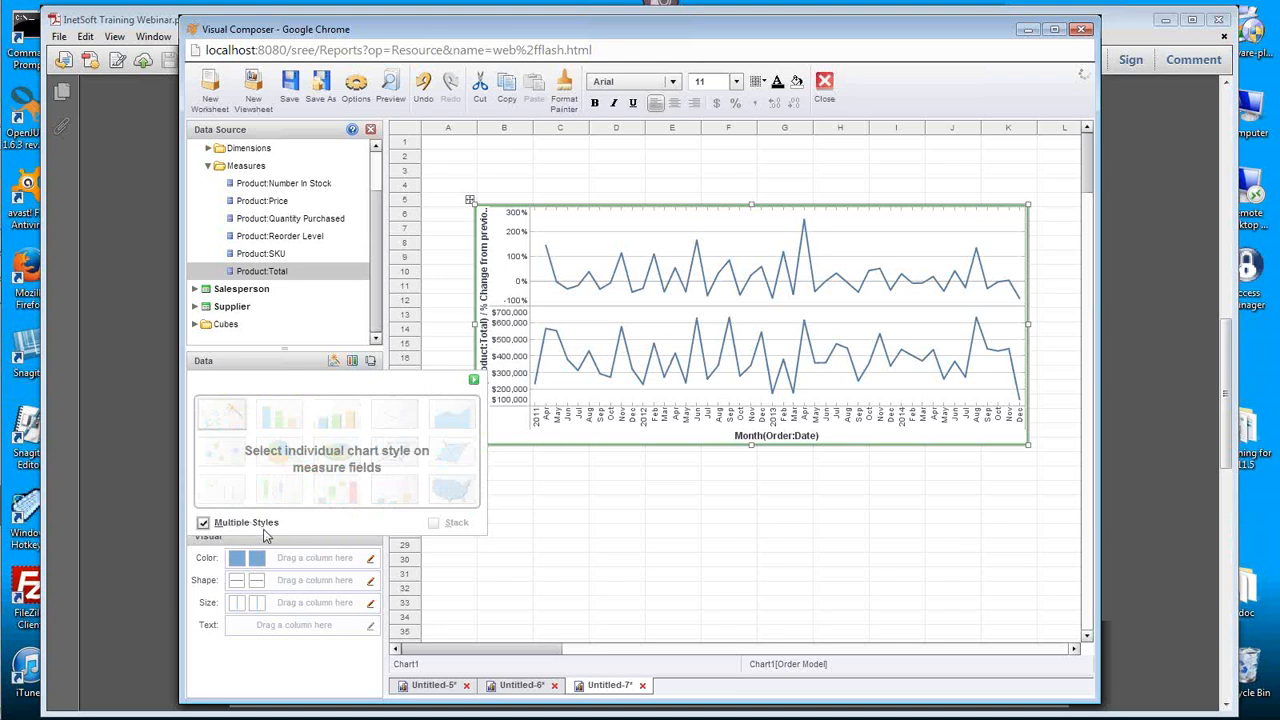
{"action": "left_click", "coordinate": [474, 382]}
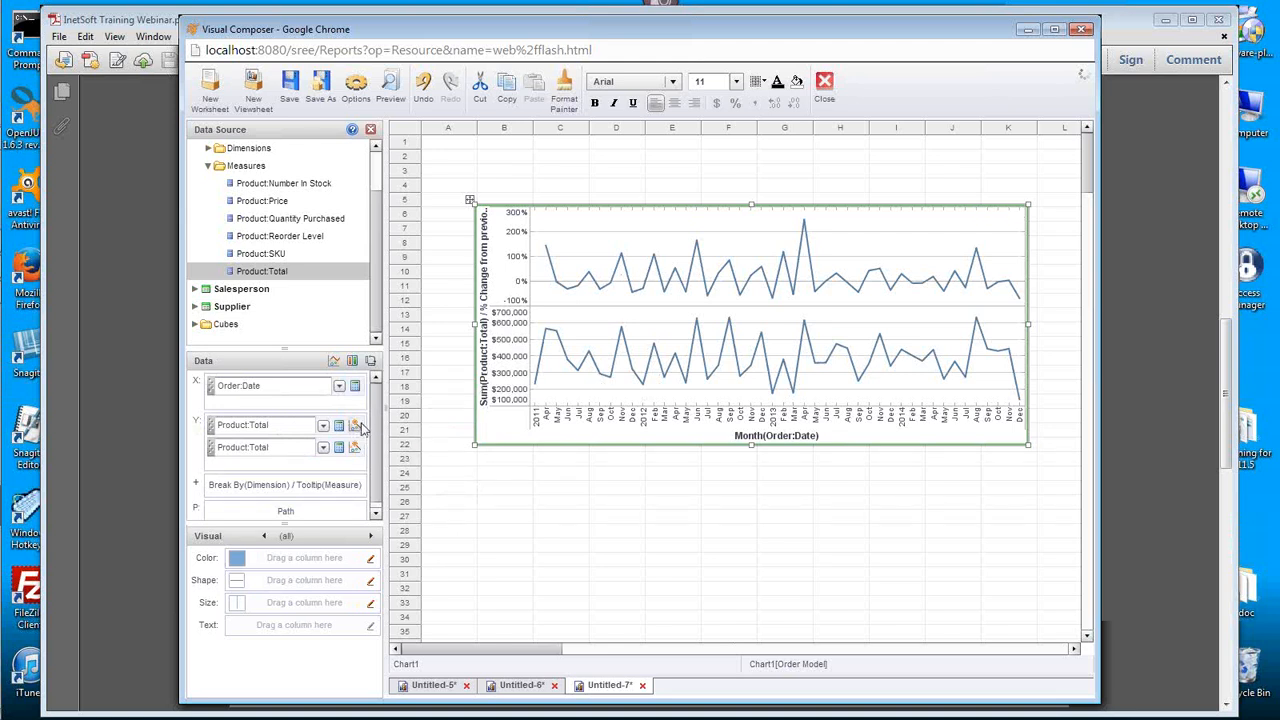
Step: Assign the bar style to the first Product:Total measure and the line style to the second
{"action": "left_click", "coordinate": [355, 427]}
{"action": "left_click", "coordinate": [300, 481]}
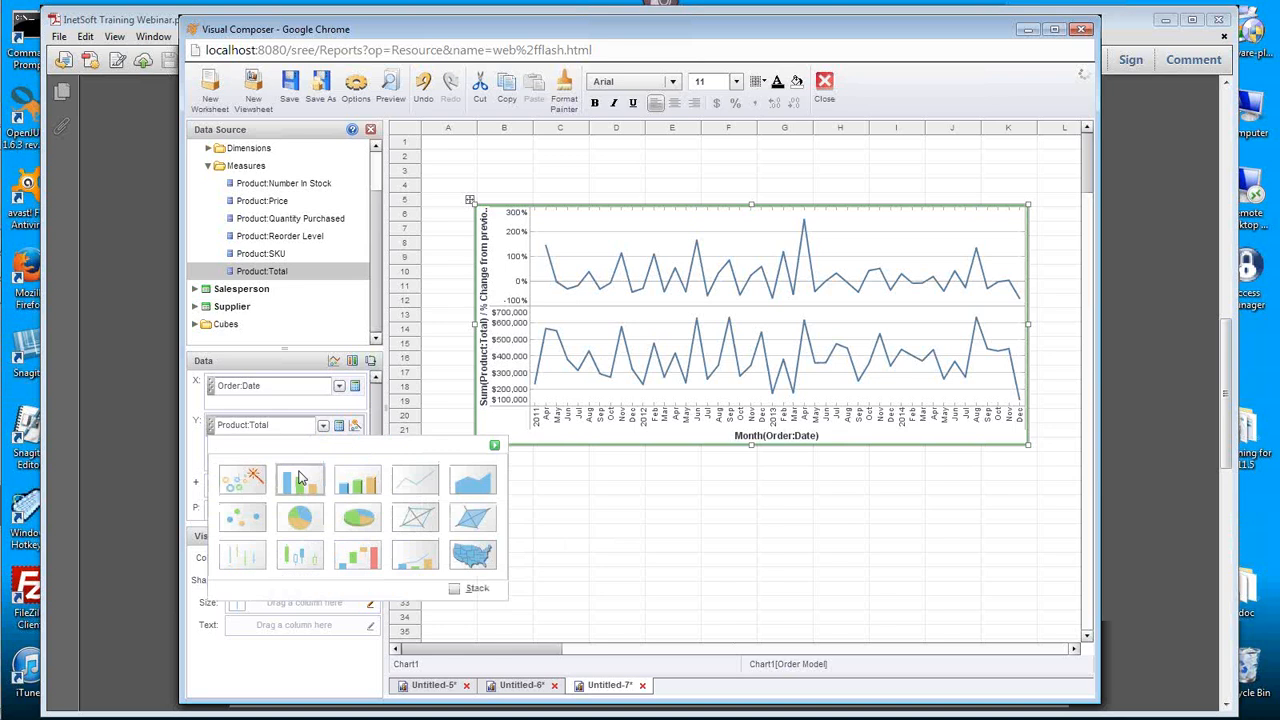
{"action": "left_click", "coordinate": [495, 446]}
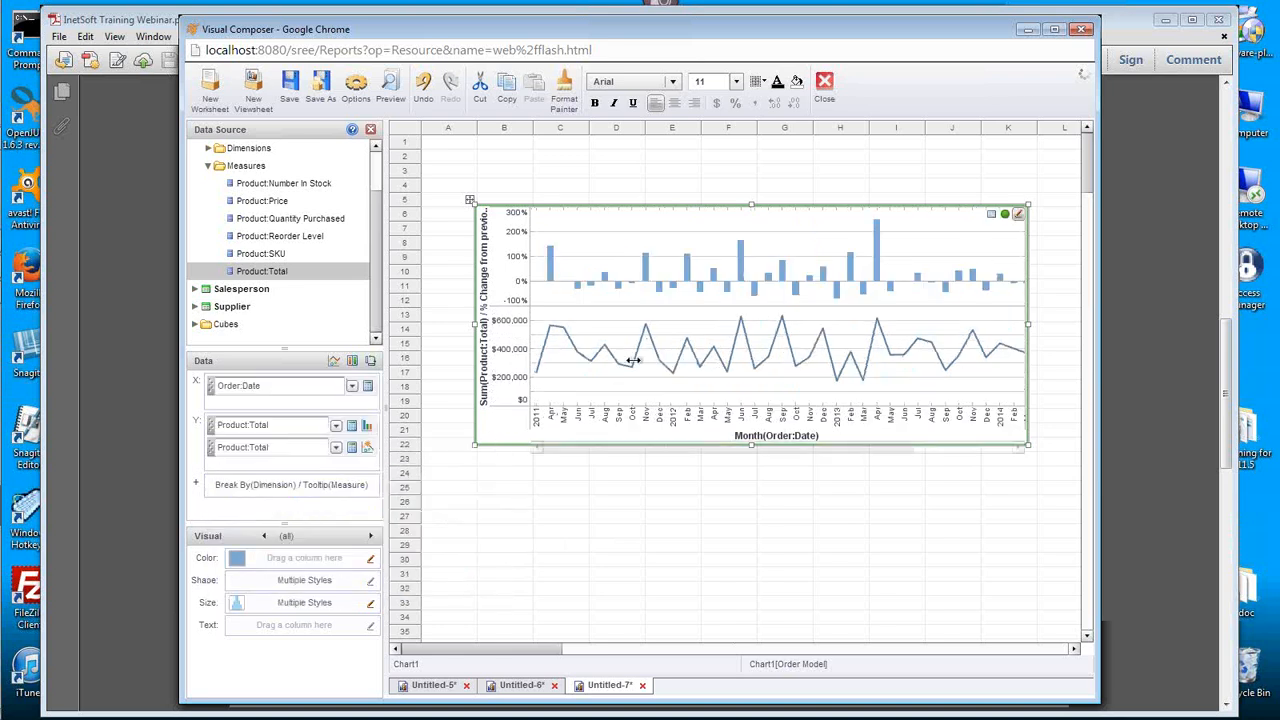
{"action": "left_click", "coordinate": [367, 448]}
{"action": "left_click", "coordinate": [415, 500]}
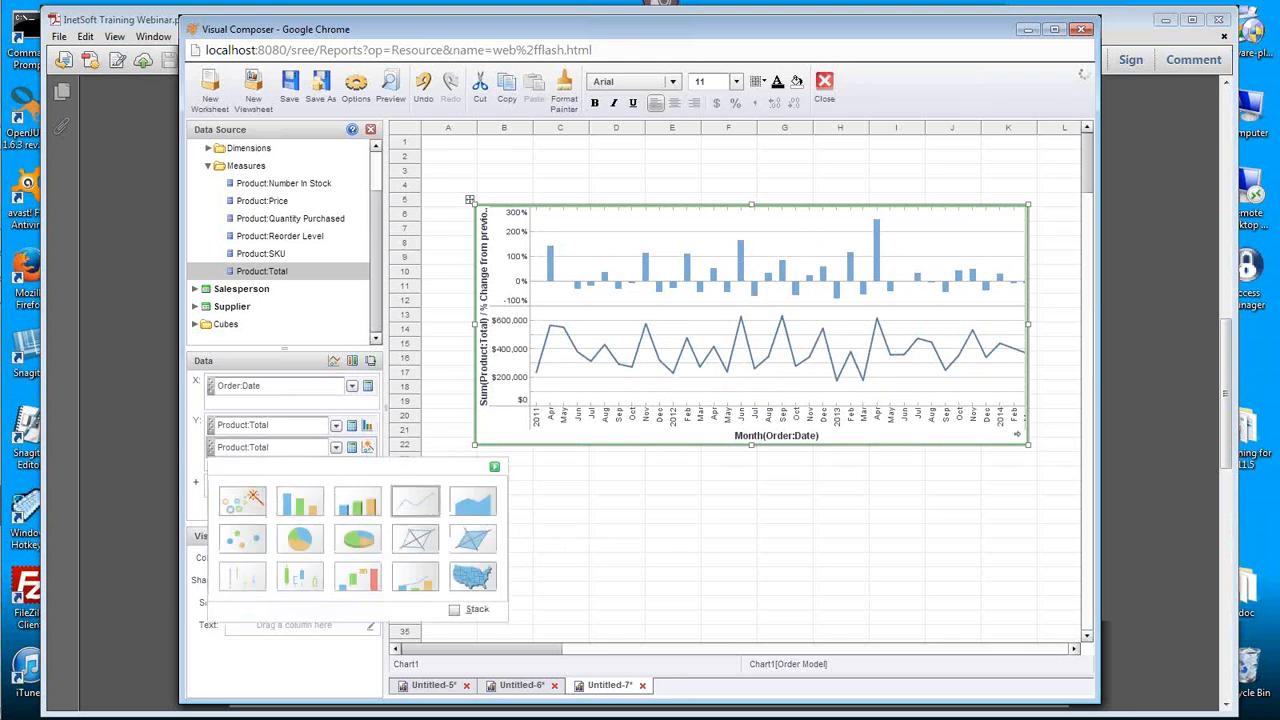
{"action": "left_click", "coordinate": [494, 466]}
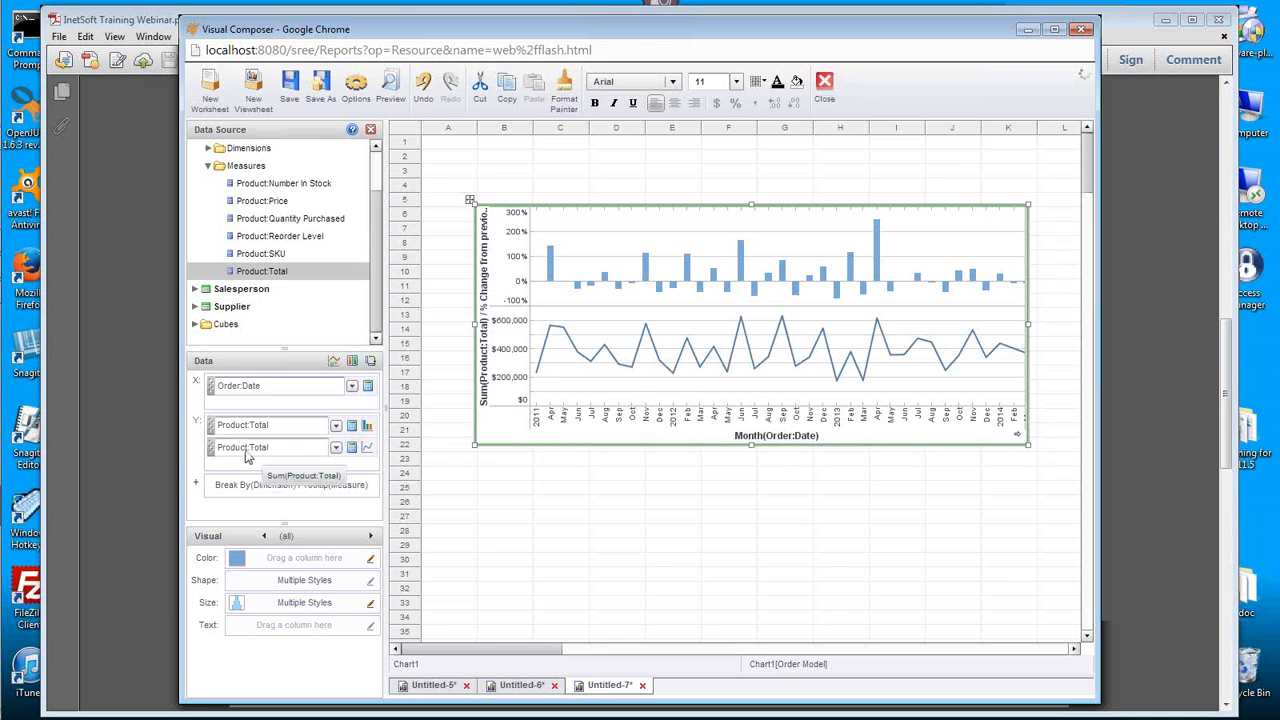
Step: Set the second Product:Total measure to calculate a Running Total of the sum that resets at Year
{"action": "left_click", "coordinate": [352, 452]}
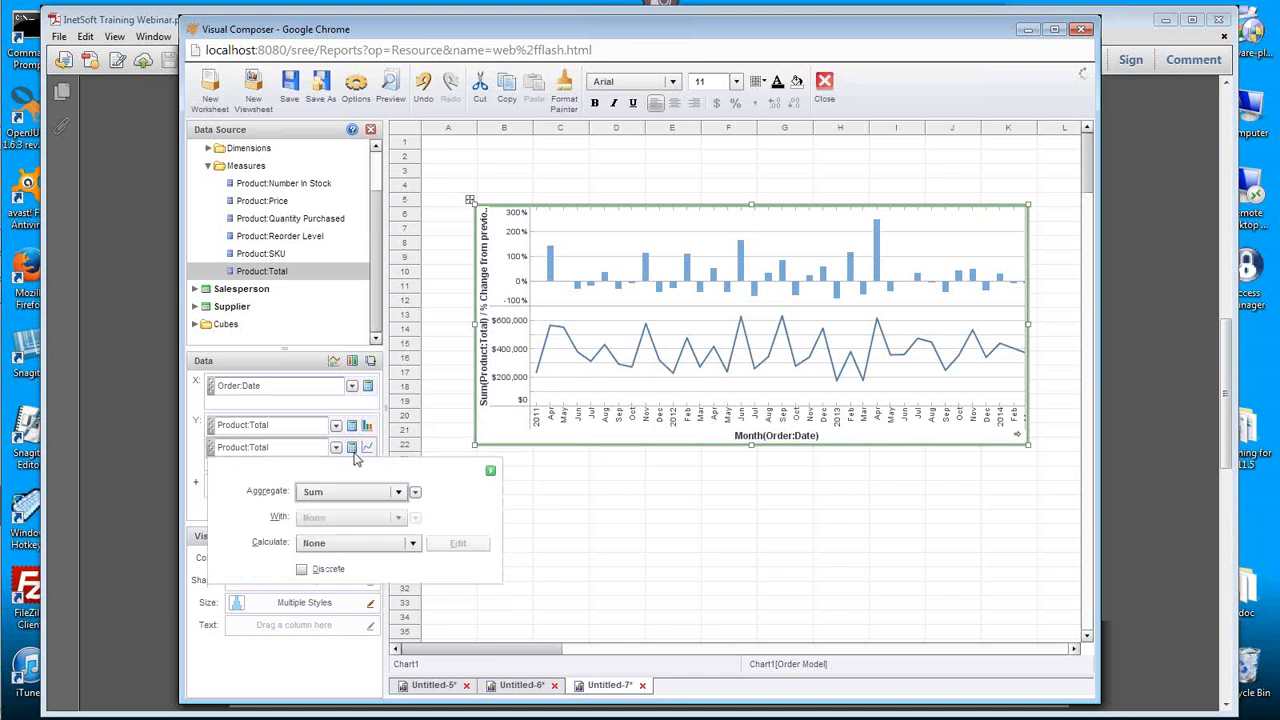
{"action": "left_click", "coordinate": [411, 543]}
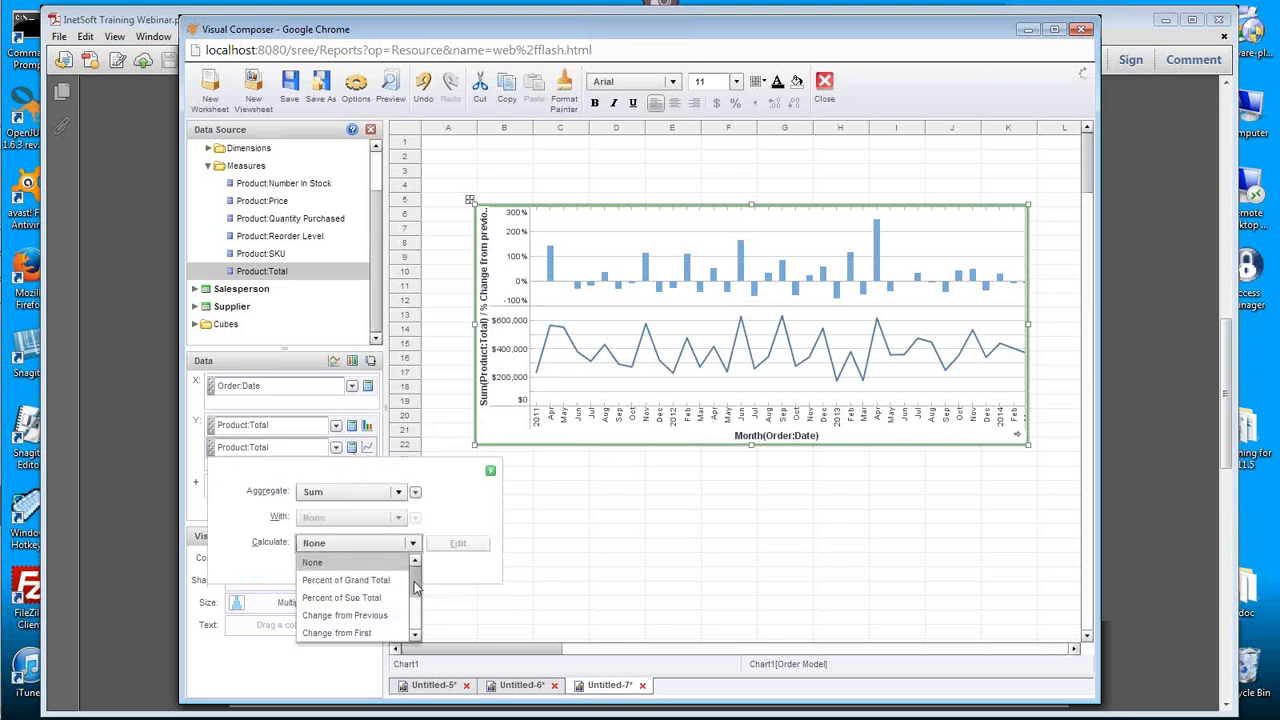
{"action": "left_click_drag", "start_coordinate": [415, 588], "coordinate": [415, 622]}
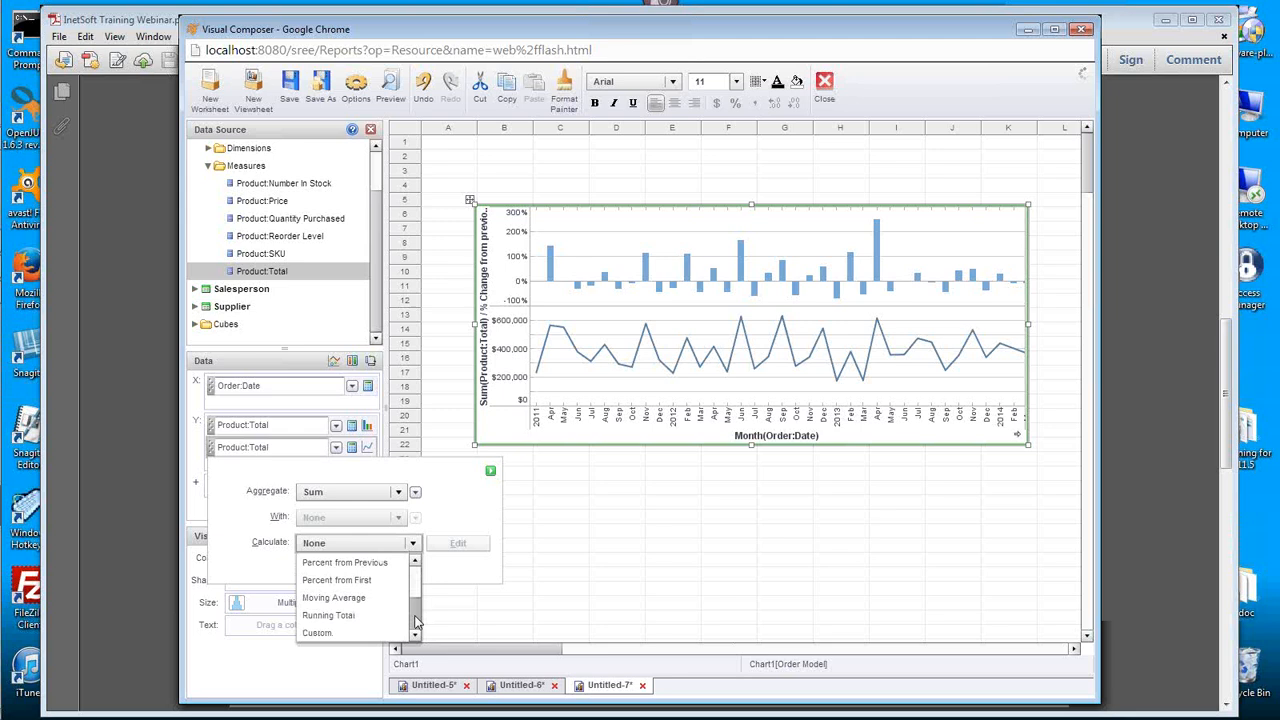
{"action": "left_click", "coordinate": [369, 614]}
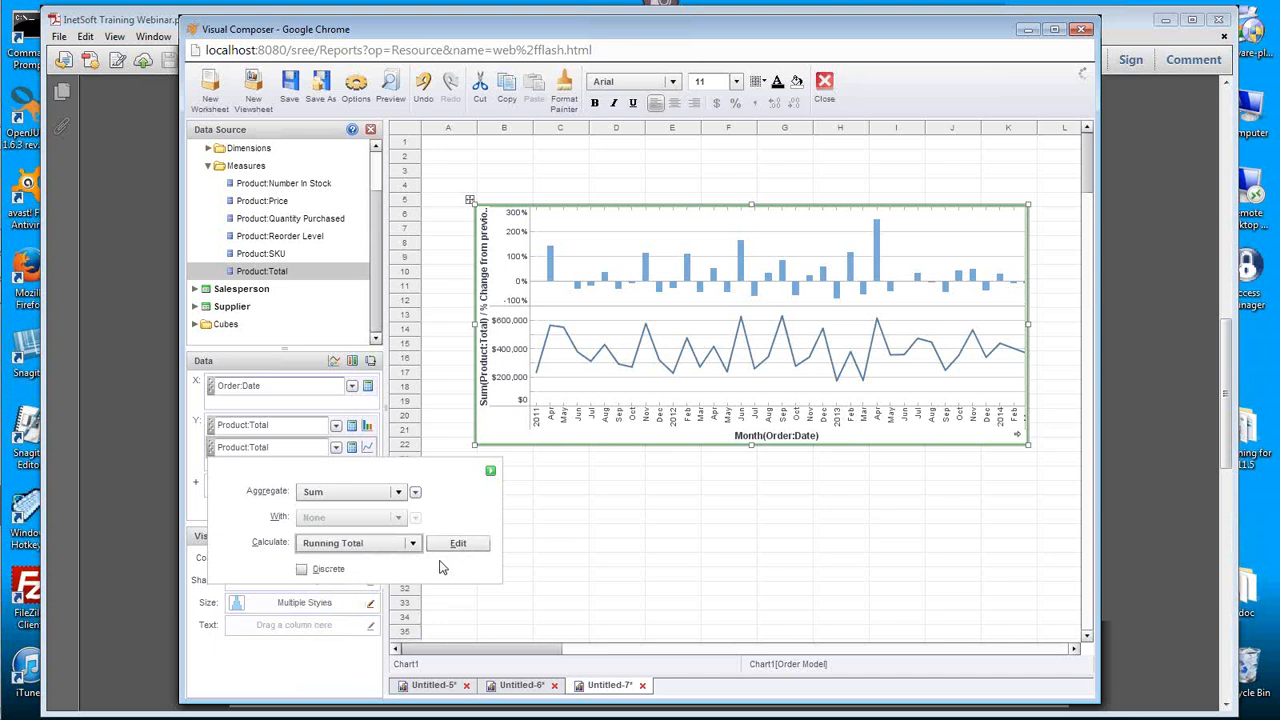
{"action": "left_click", "coordinate": [460, 545]}
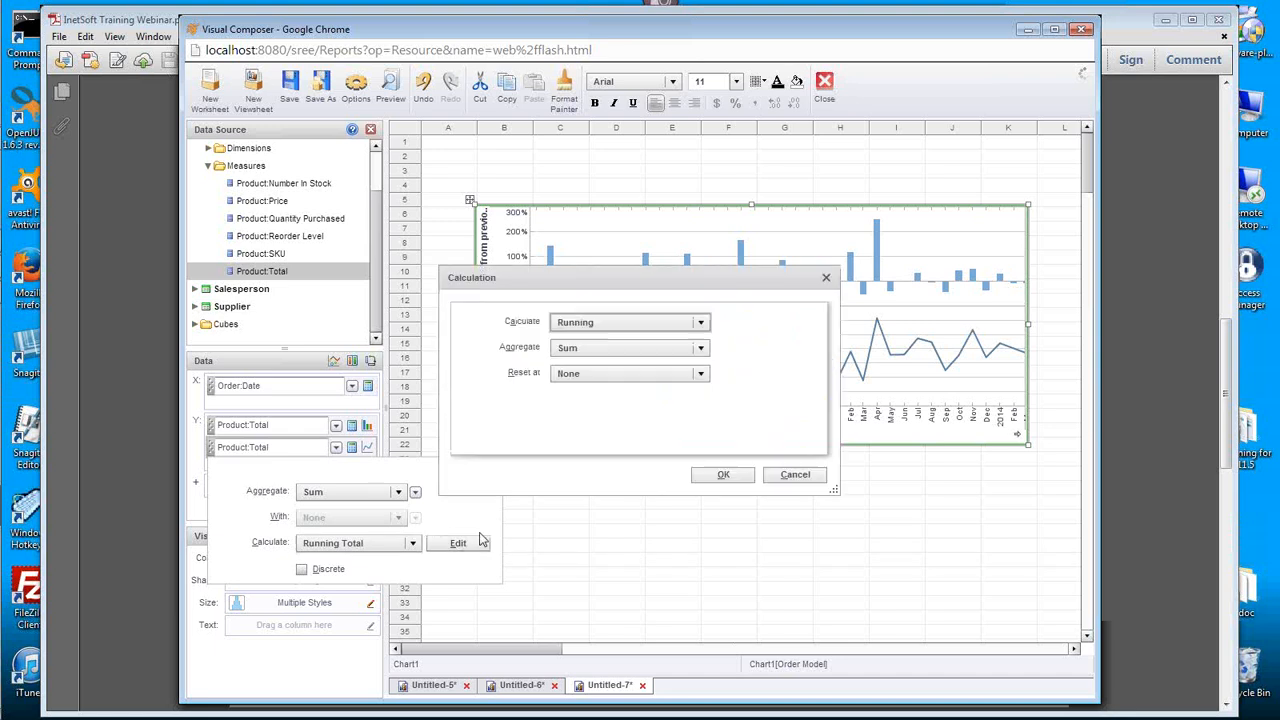
{"action": "left_click", "coordinate": [578, 376]}
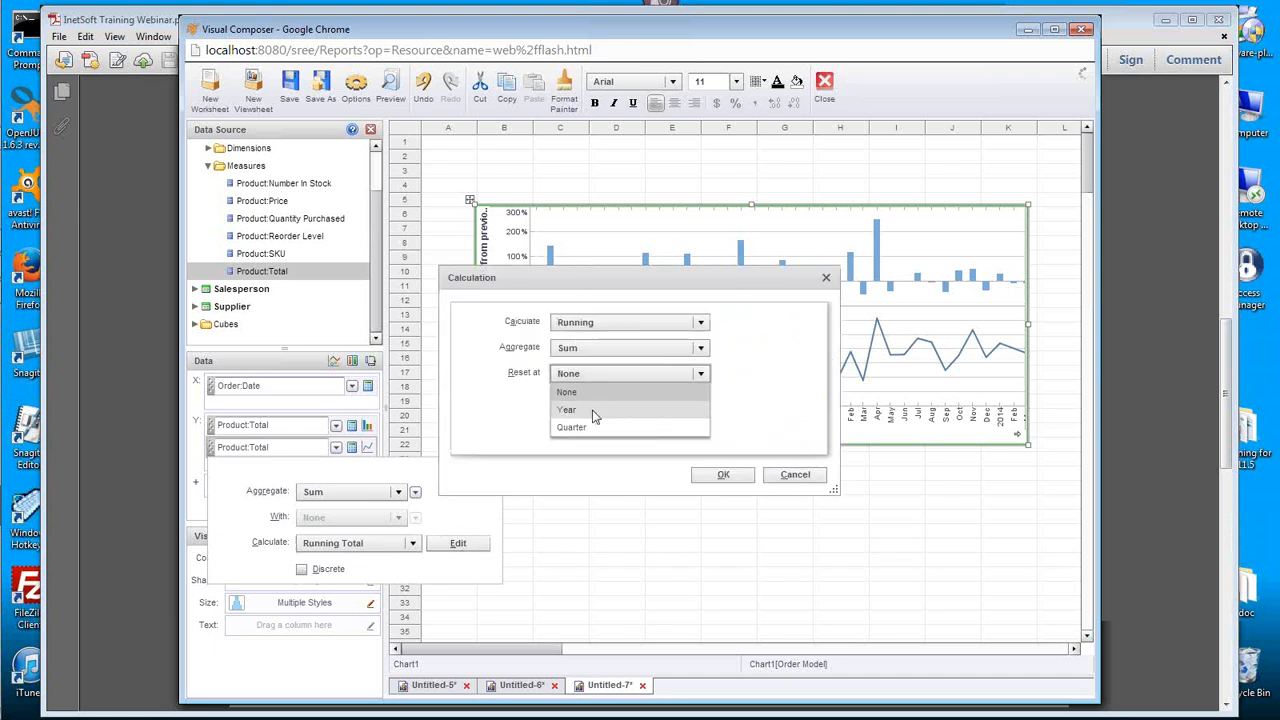
{"action": "left_click", "coordinate": [592, 412]}
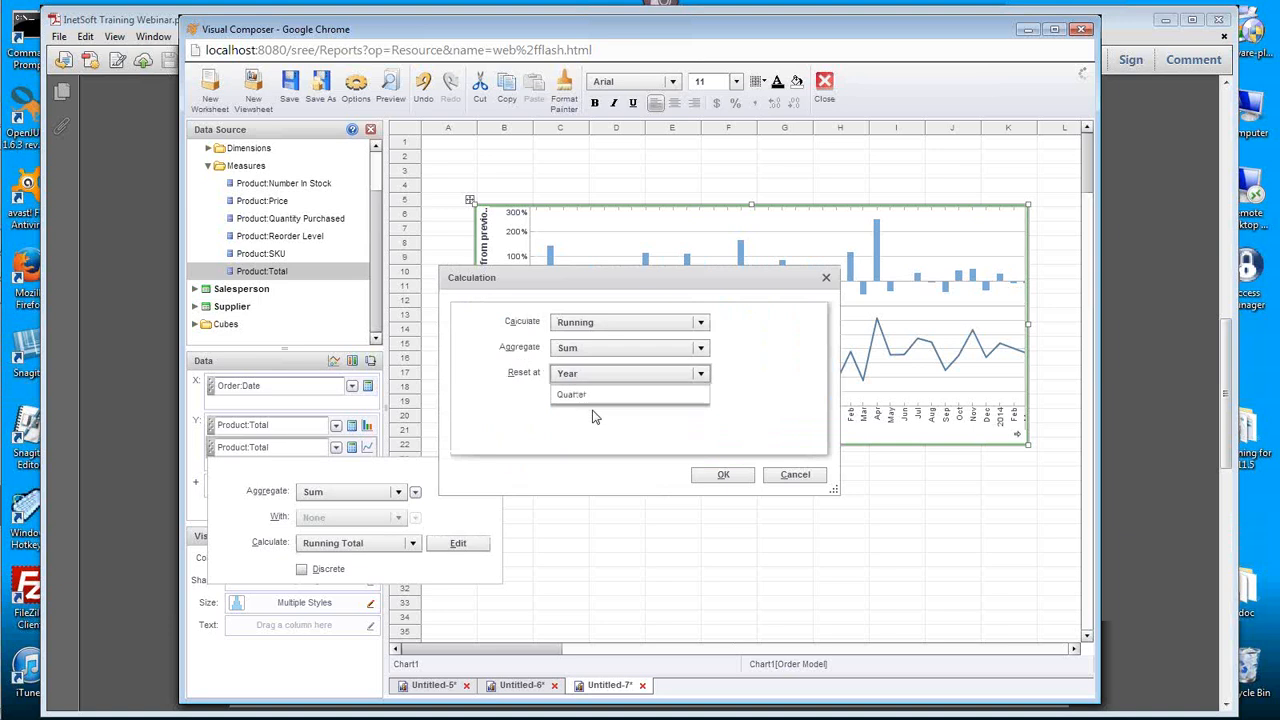
{"action": "left_click", "coordinate": [724, 474]}
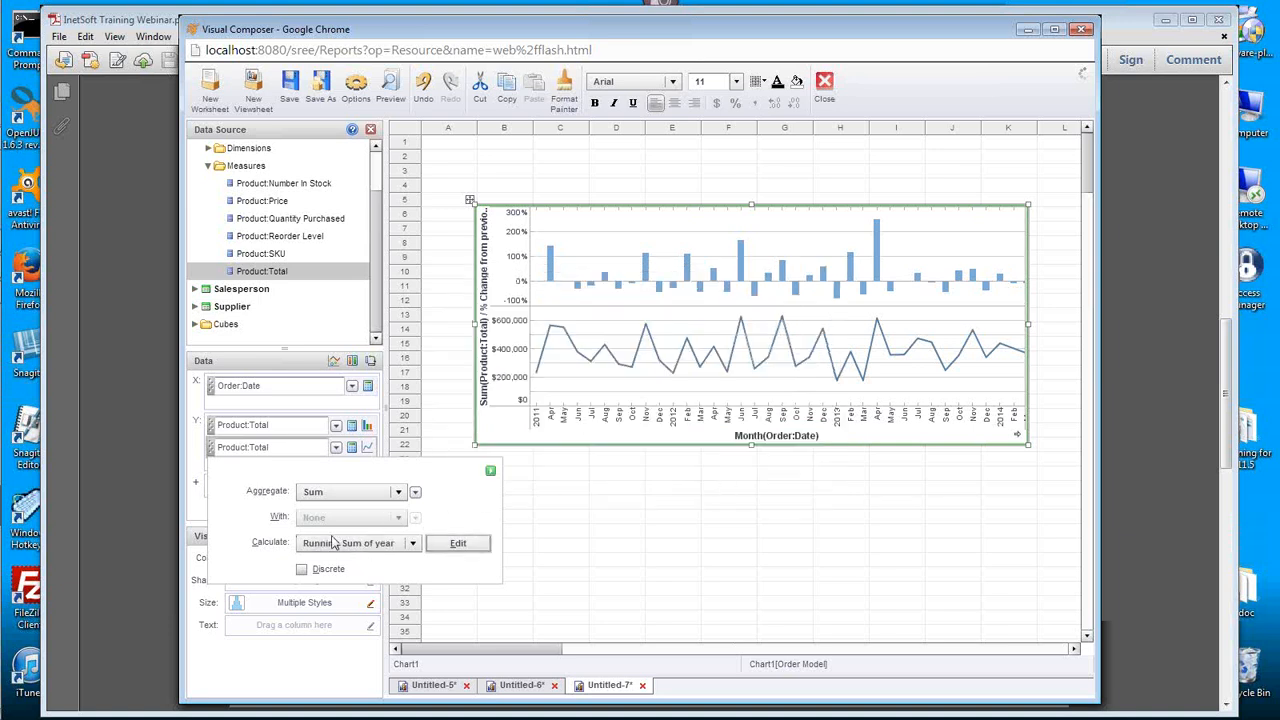
{"action": "left_click", "coordinate": [491, 471]}
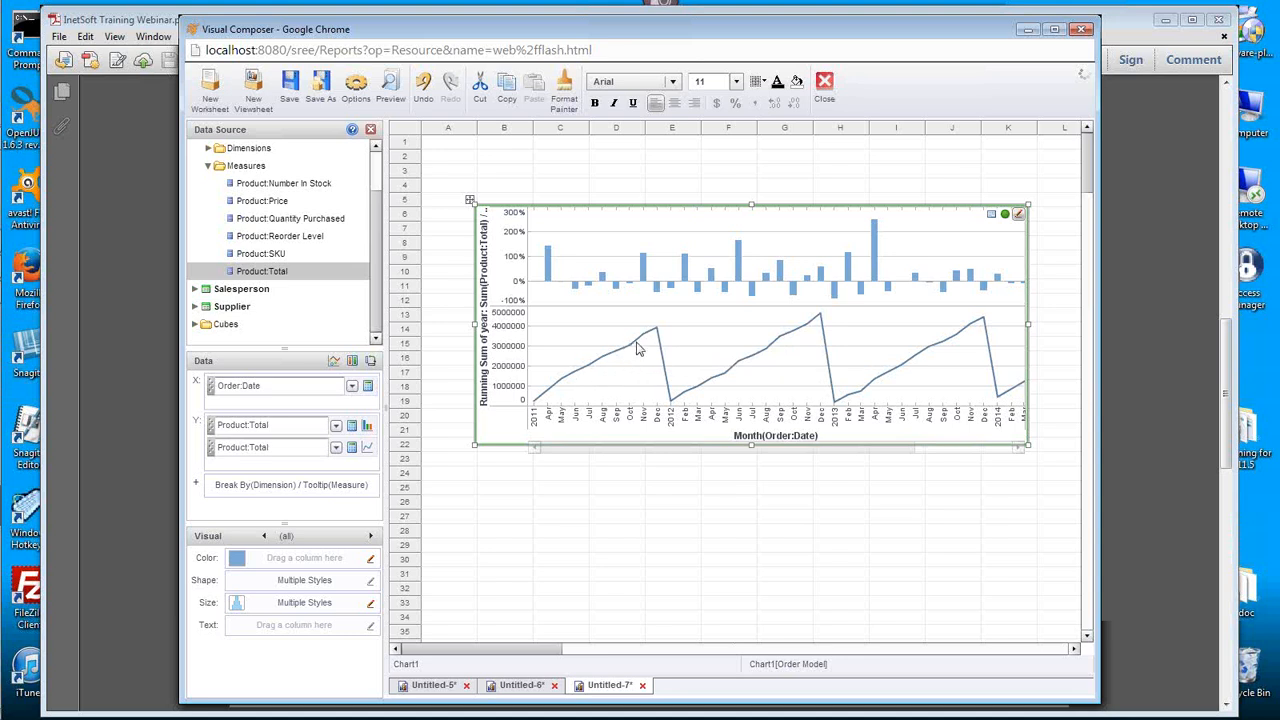
Step: Compare the chart with the sample in the webinar PDF in Adobe Reader and return to Visual Composer
{"action": "mouse_move", "coordinate": [660, 334]}
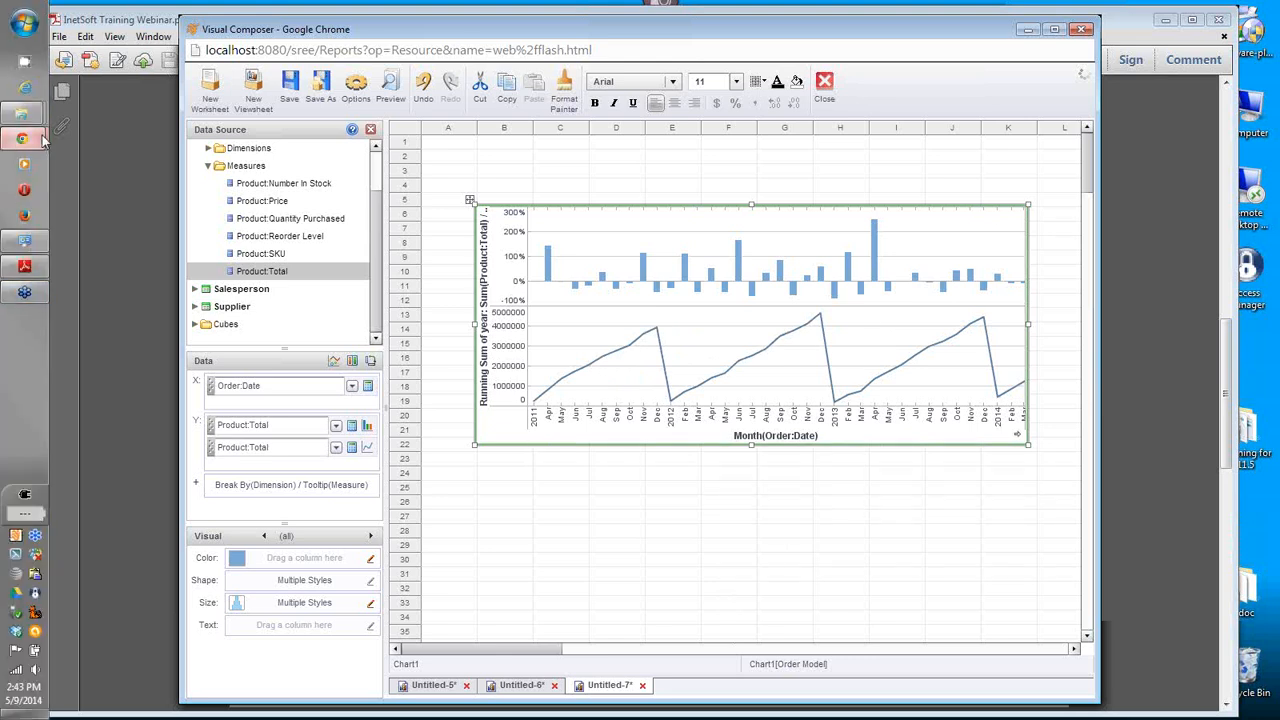
{"action": "mouse_move", "coordinate": [24, 240]}
{"action": "left_click", "coordinate": [138, 255]}
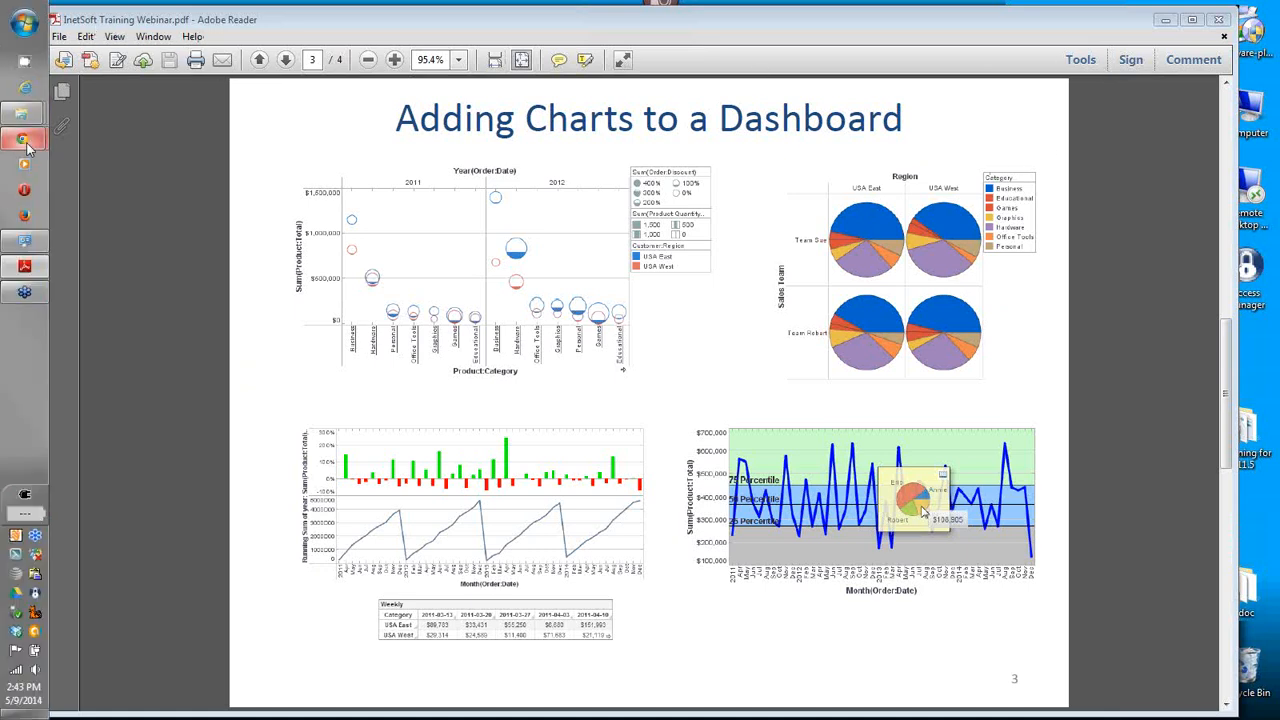
{"action": "mouse_move", "coordinate": [22, 138]}
{"action": "left_click", "coordinate": [155, 190]}
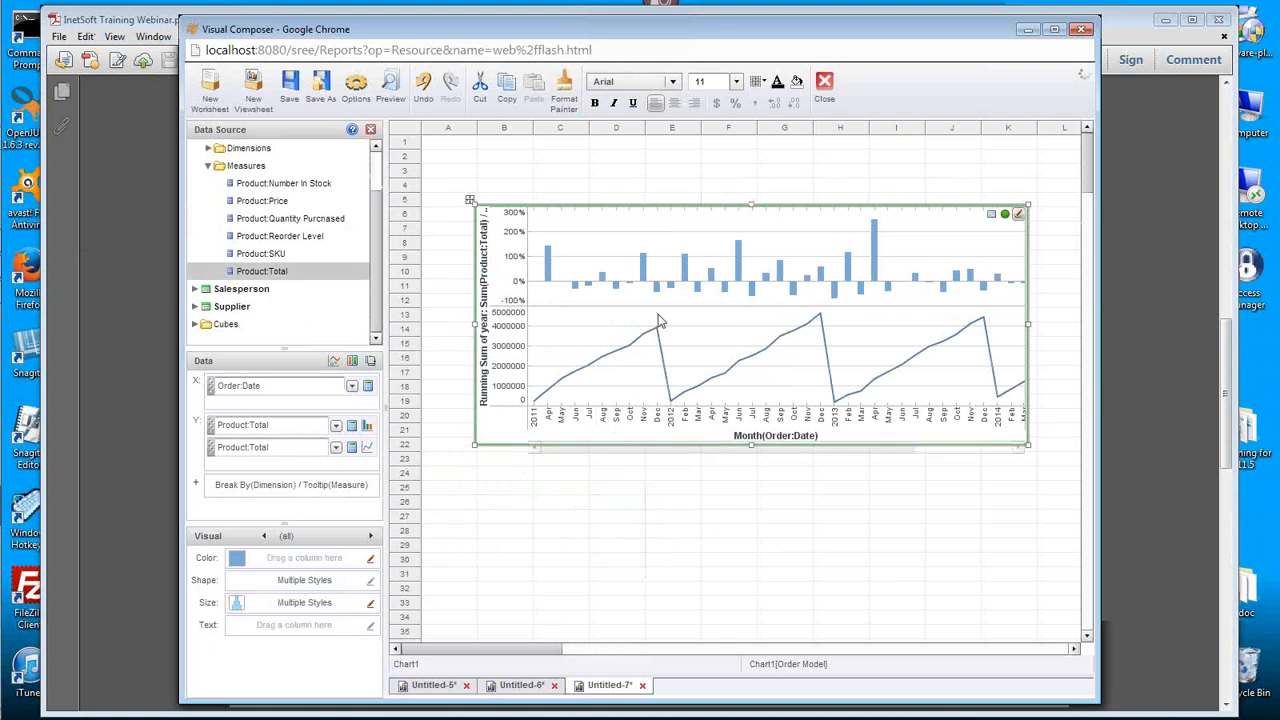
{"action": "left_click", "coordinate": [737, 266]}
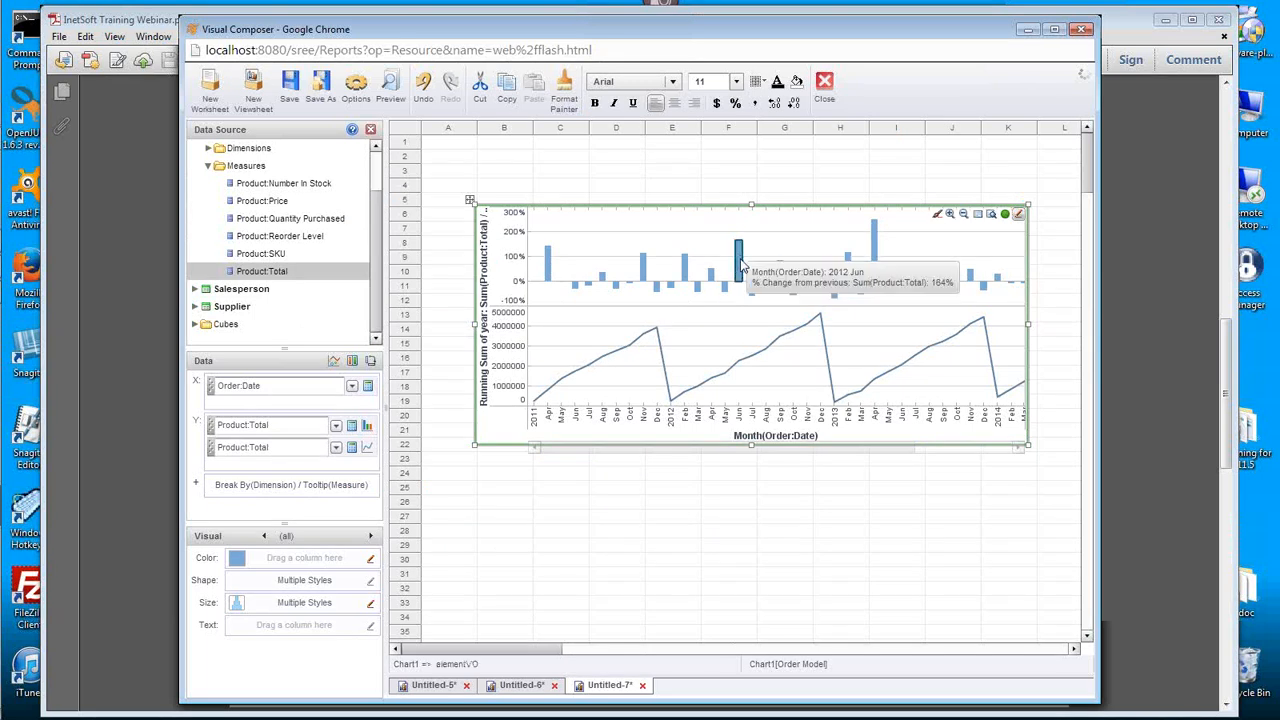
{"action": "right_click", "coordinate": [643, 268]}
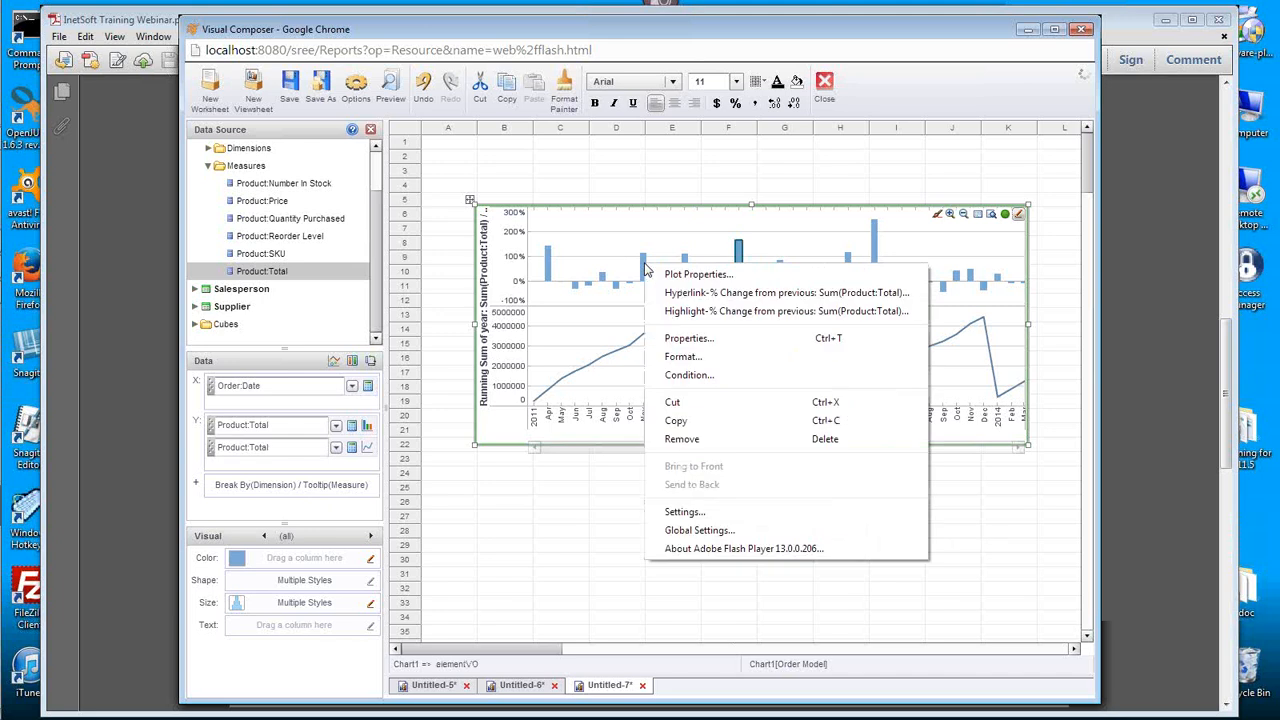
{"action": "key", "text": "Escape"}
{"action": "left_click", "coordinate": [643, 268]}
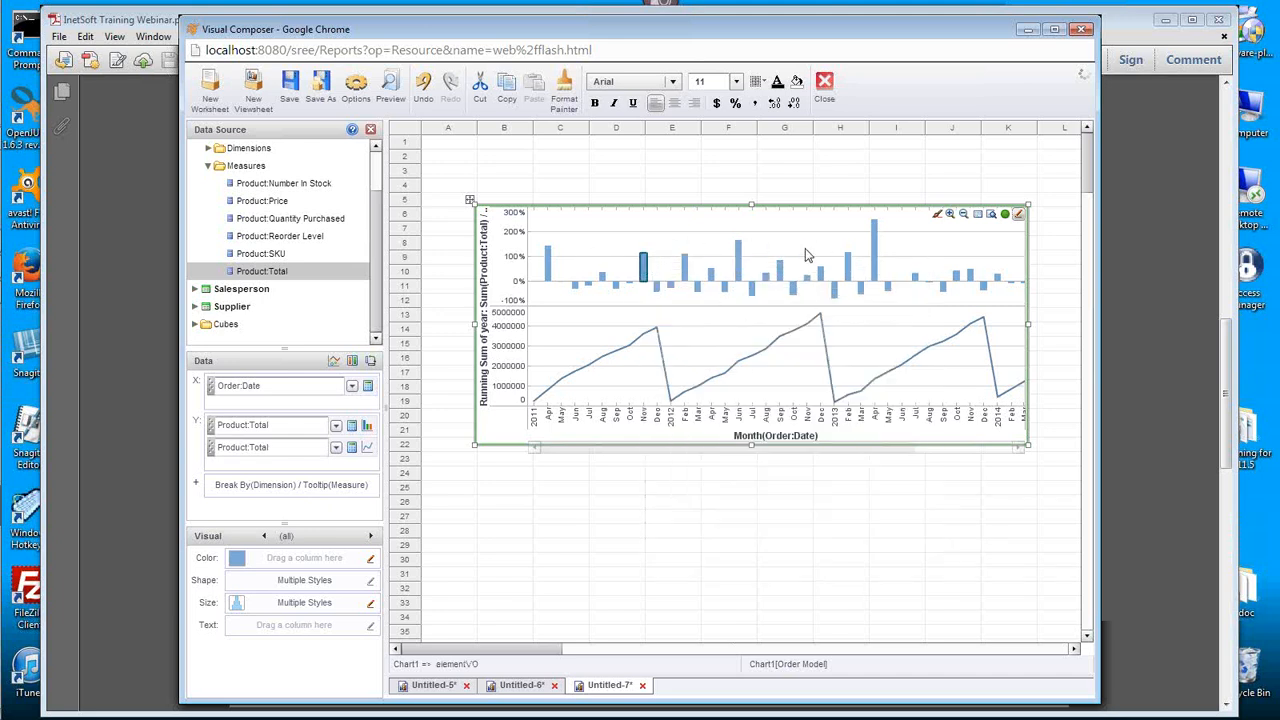
Step: Add a highlight named lessThan0 to the percent change bars and set its color to red
{"action": "left_click", "coordinate": [658, 295]}
{"action": "right_click", "coordinate": [658, 295]}
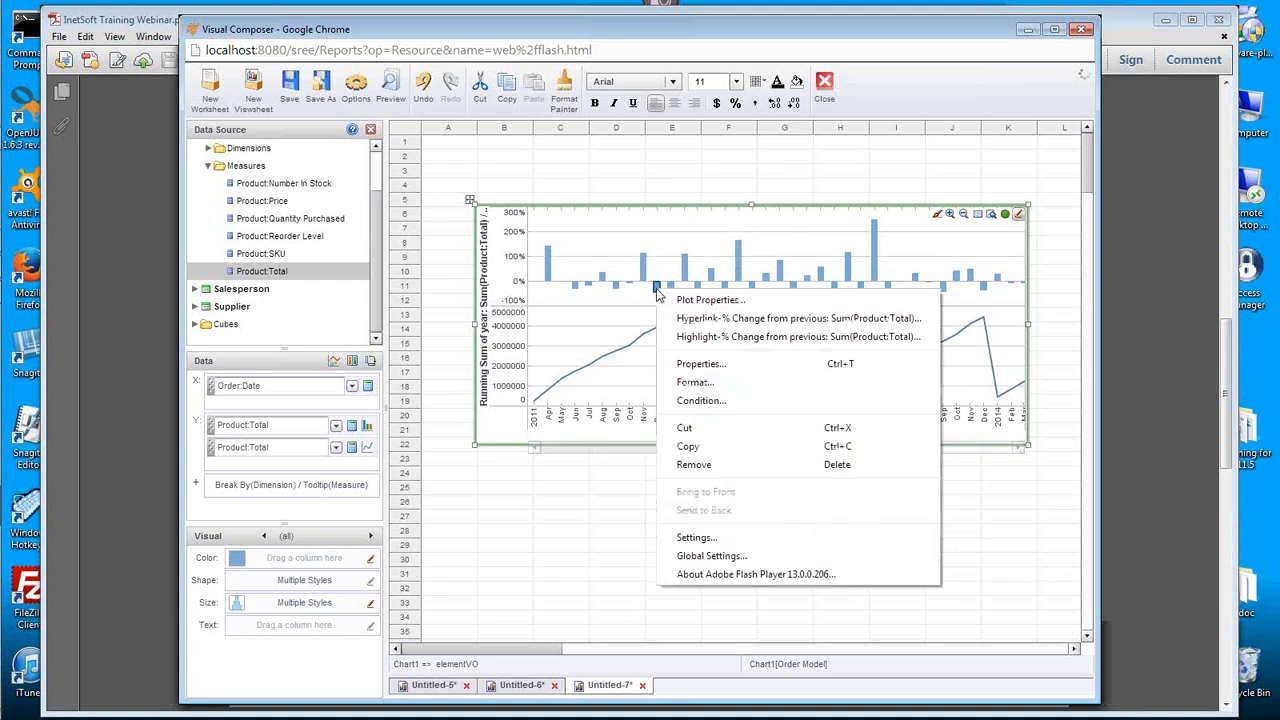
{"action": "left_click", "coordinate": [736, 340]}
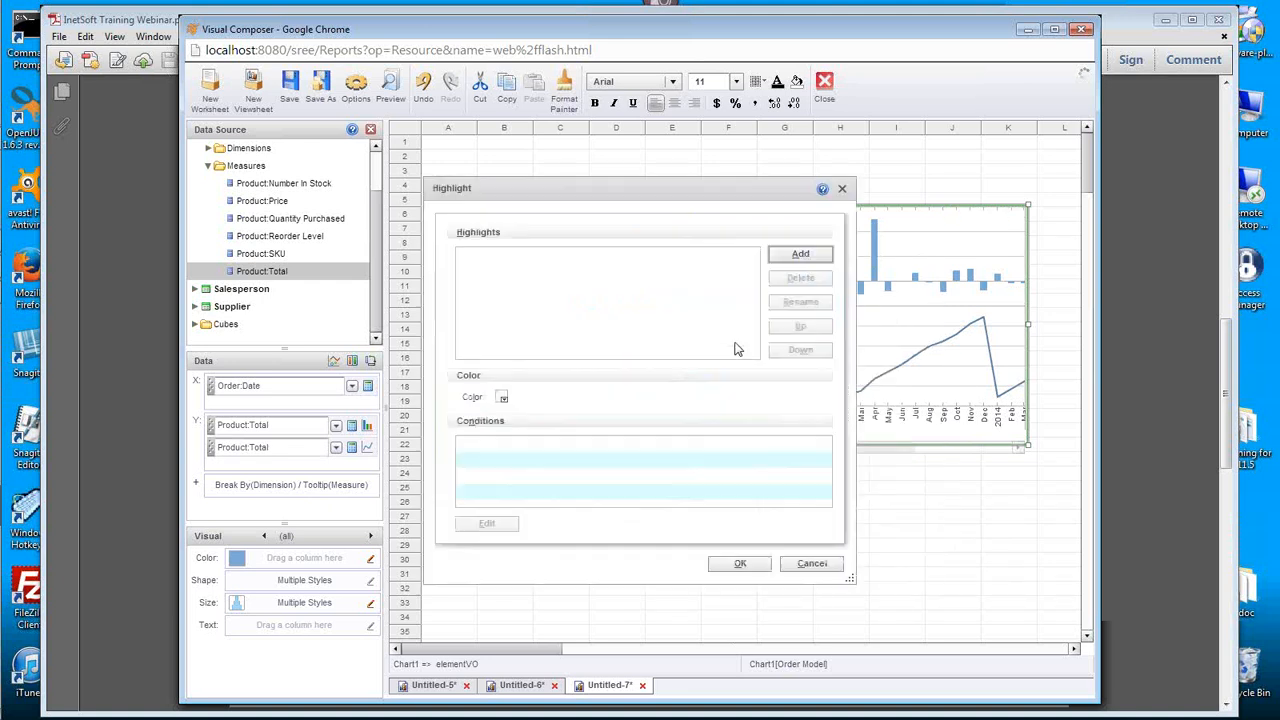
{"action": "left_click", "coordinate": [800, 253]}
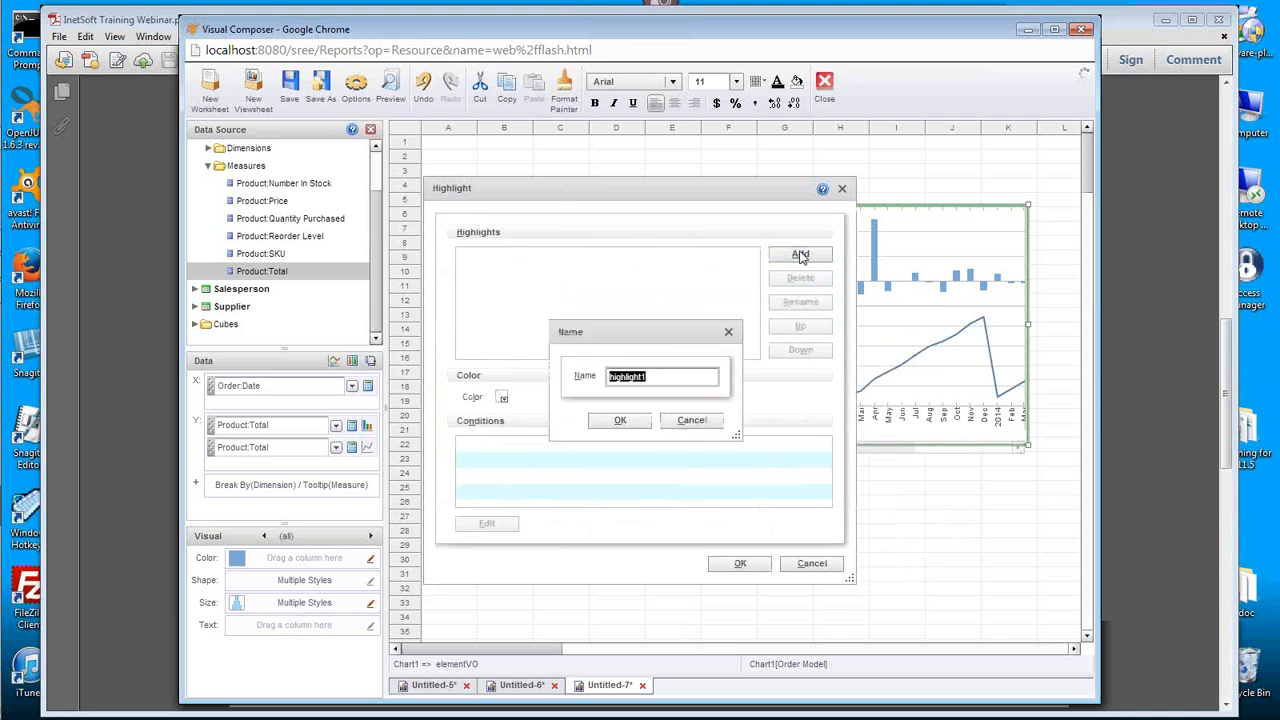
{"action": "type", "text": "less"}
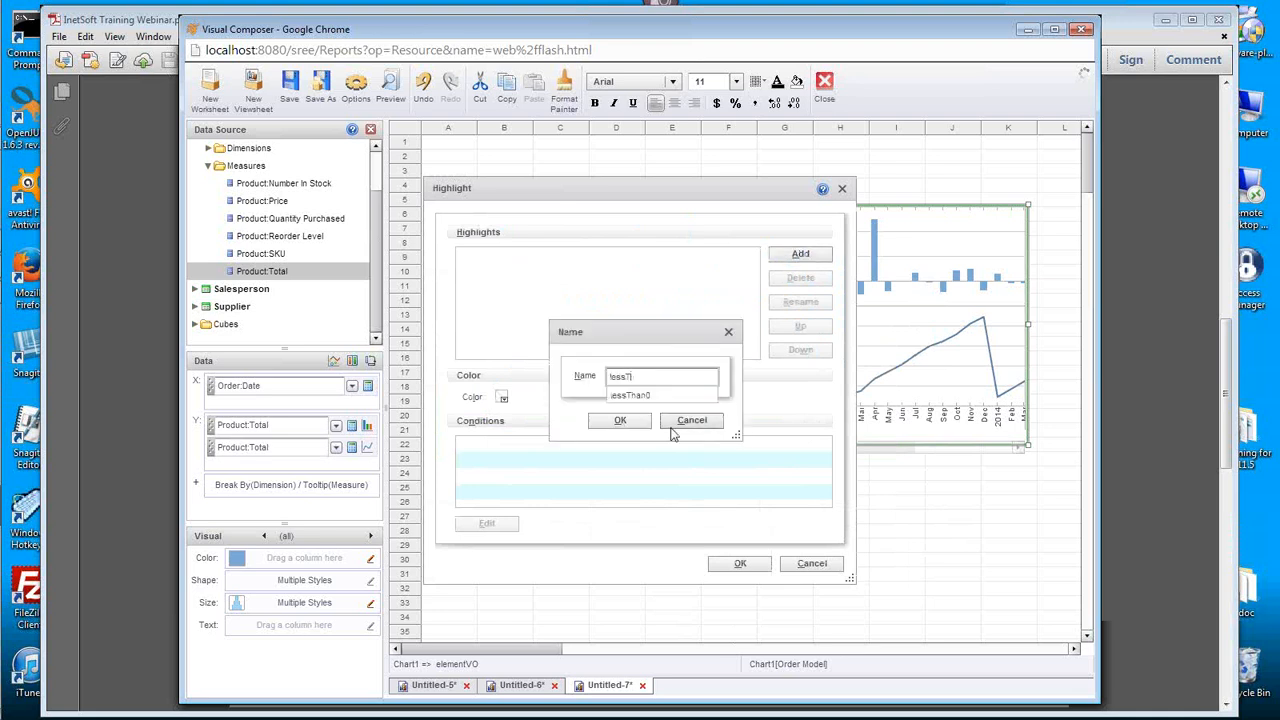
{"action": "type", "text": "Than0"}
{"action": "left_click", "coordinate": [622, 355]}
{"action": "left_click", "coordinate": [620, 420]}
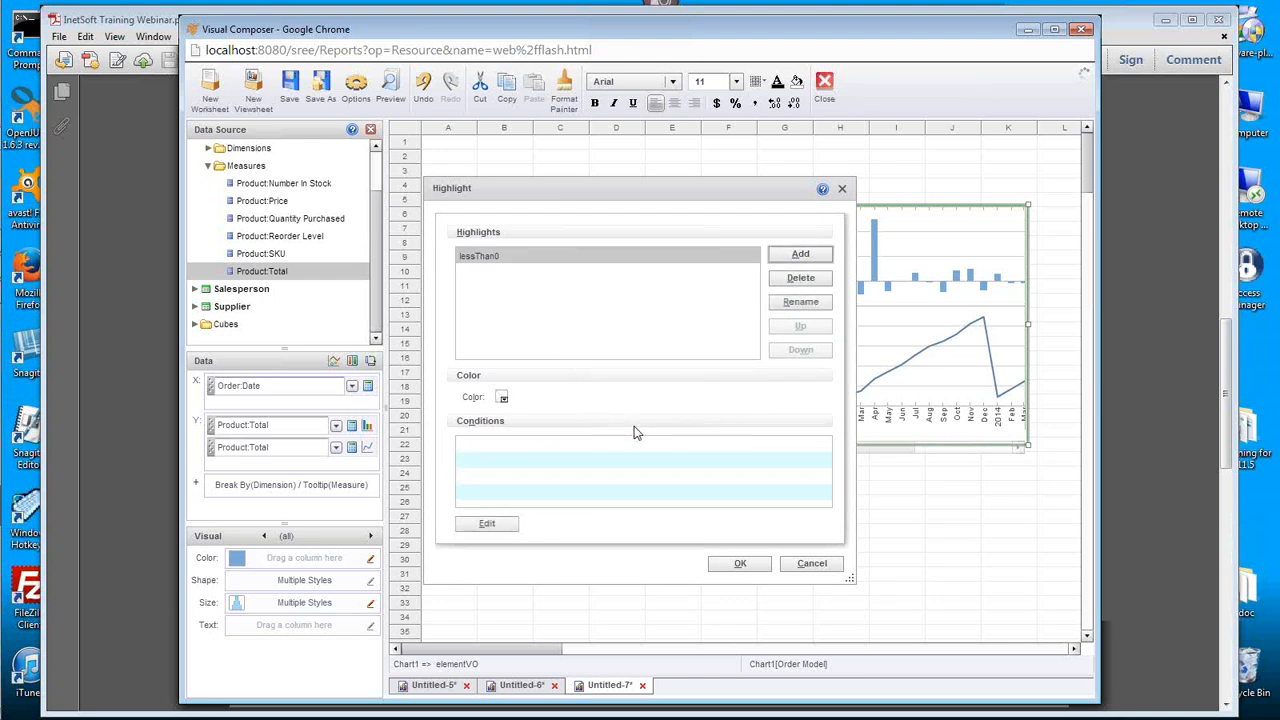
{"action": "left_click", "coordinate": [502, 398]}
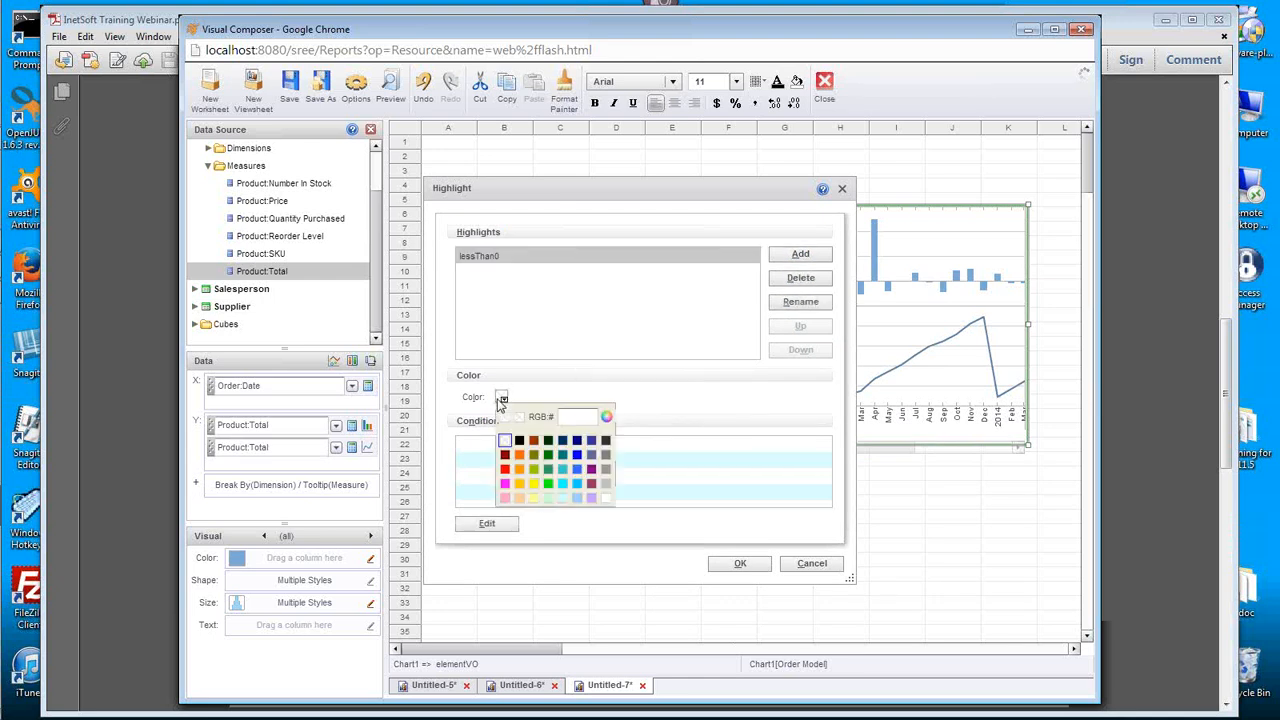
{"action": "left_click", "coordinate": [505, 469]}
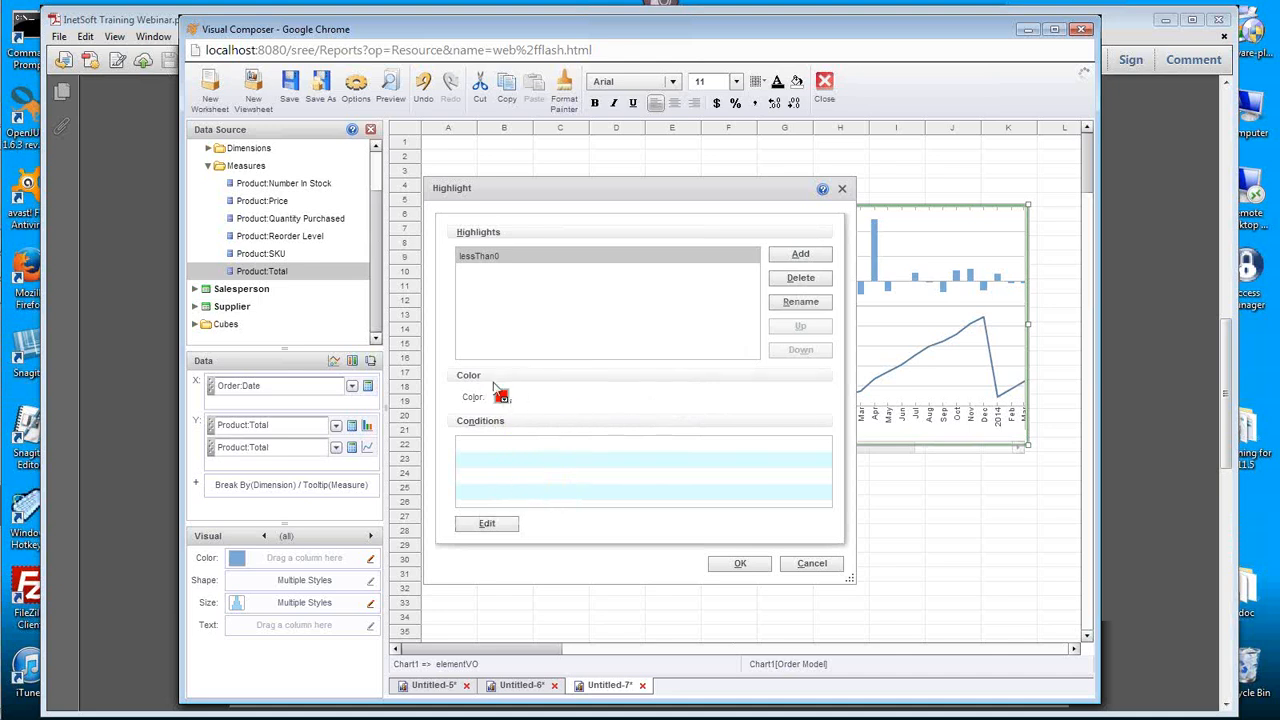
Step: Give the lessThan0 highlight the condition % Change from previous: Sum(Product:Total) is less than 0, and apply it to the chart
{"action": "left_click", "coordinate": [486, 524]}
{"action": "left_click", "coordinate": [449, 269]}
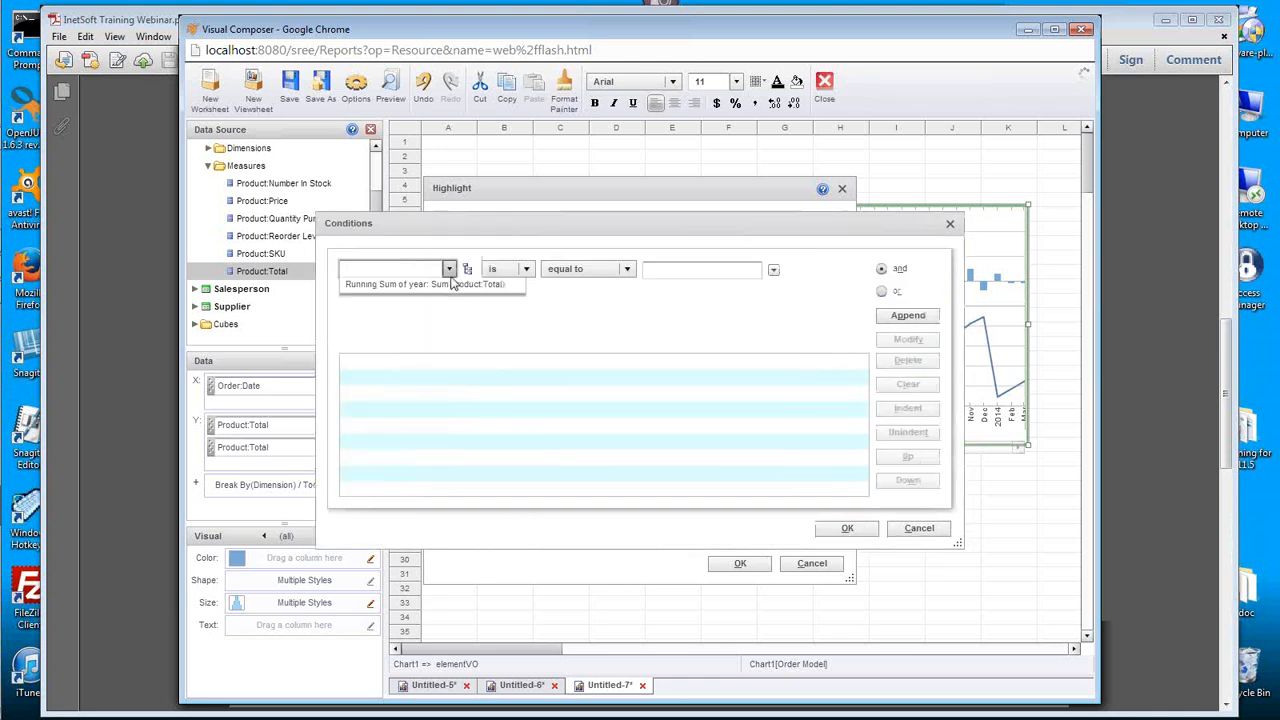
{"action": "left_click", "coordinate": [426, 287]}
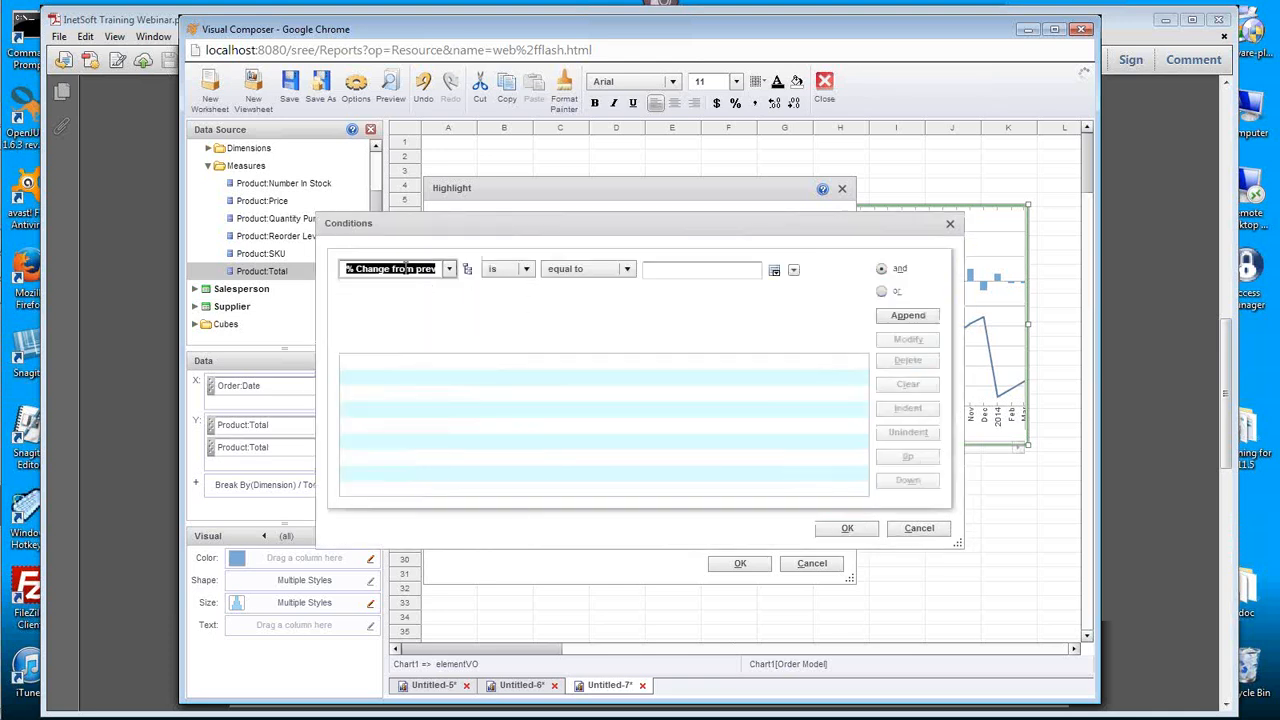
{"action": "left_click", "coordinate": [449, 269]}
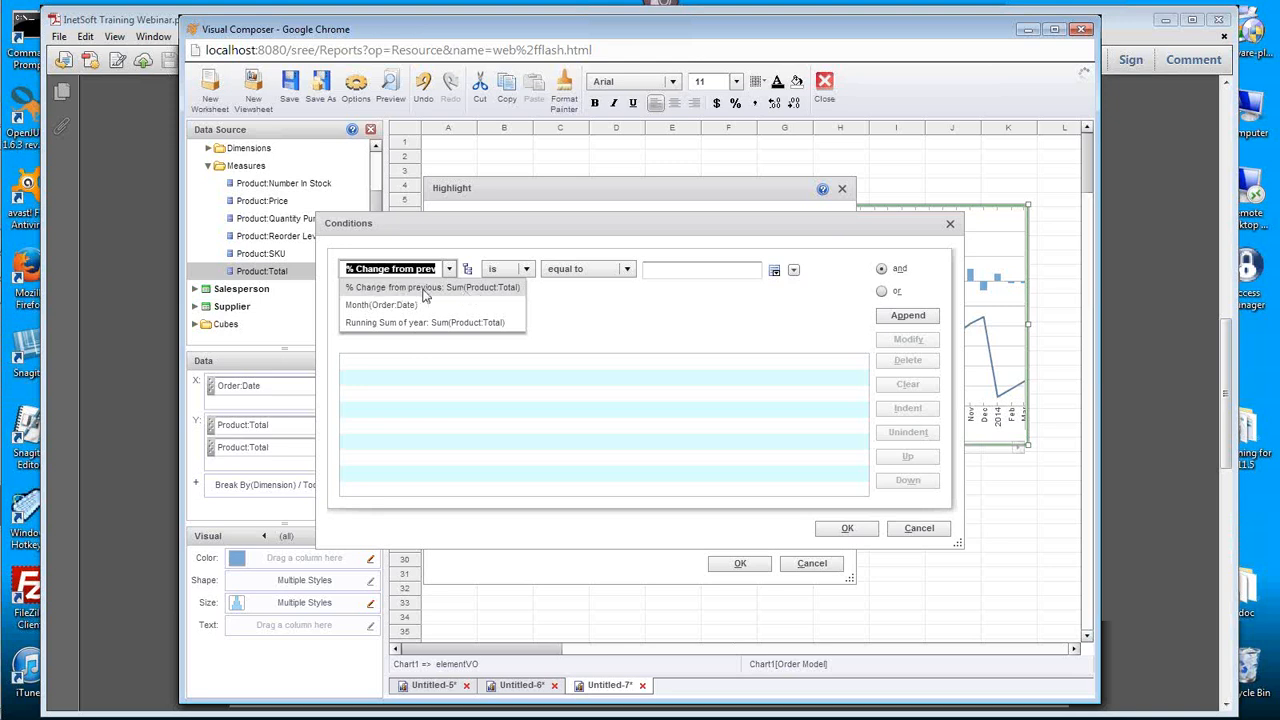
{"action": "left_click", "coordinate": [547, 299]}
{"action": "left_click", "coordinate": [612, 274]}
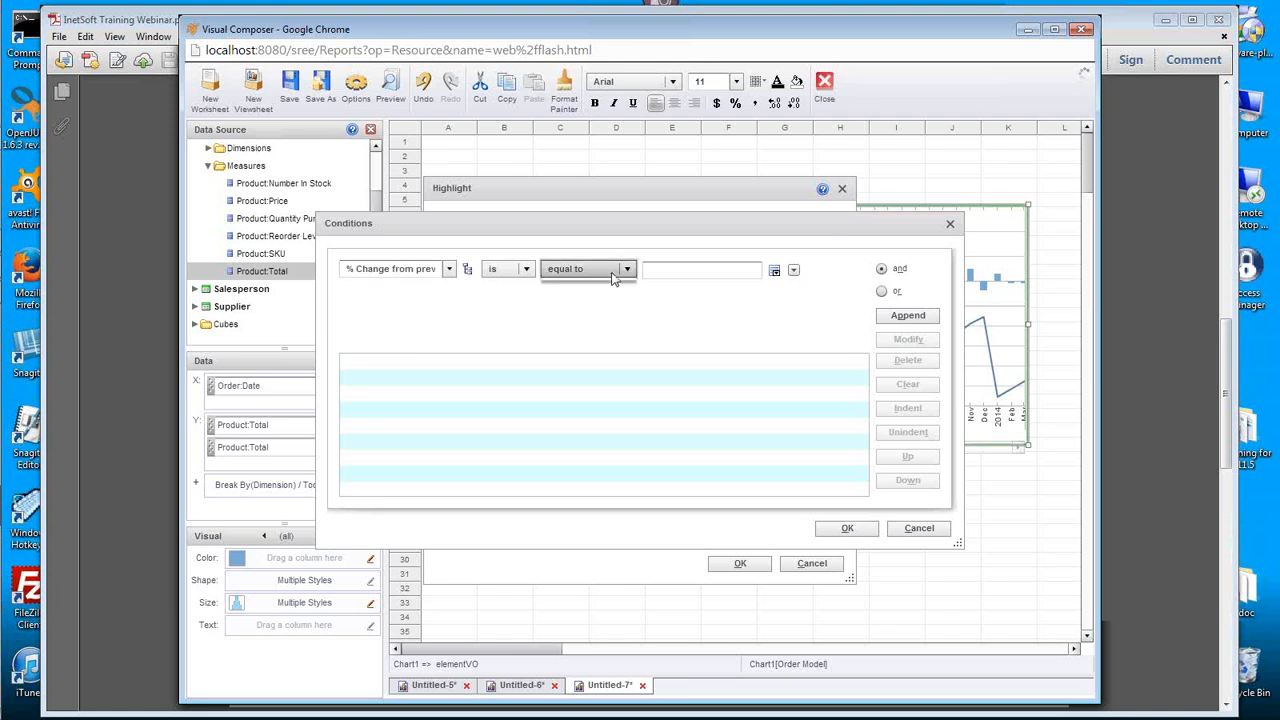
{"action": "left_click", "coordinate": [603, 330]}
{"action": "left_click", "coordinate": [676, 270]}
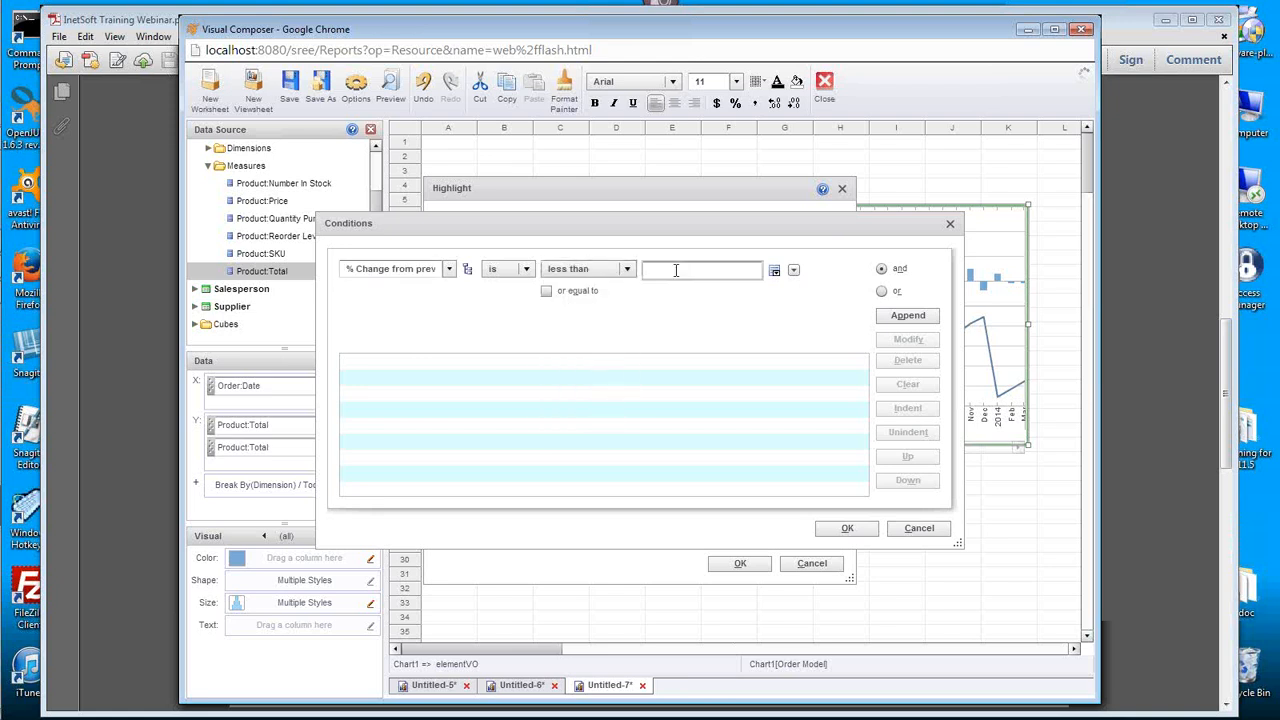
{"action": "type", "text": "0"}
{"action": "left_click", "coordinate": [905, 318]}
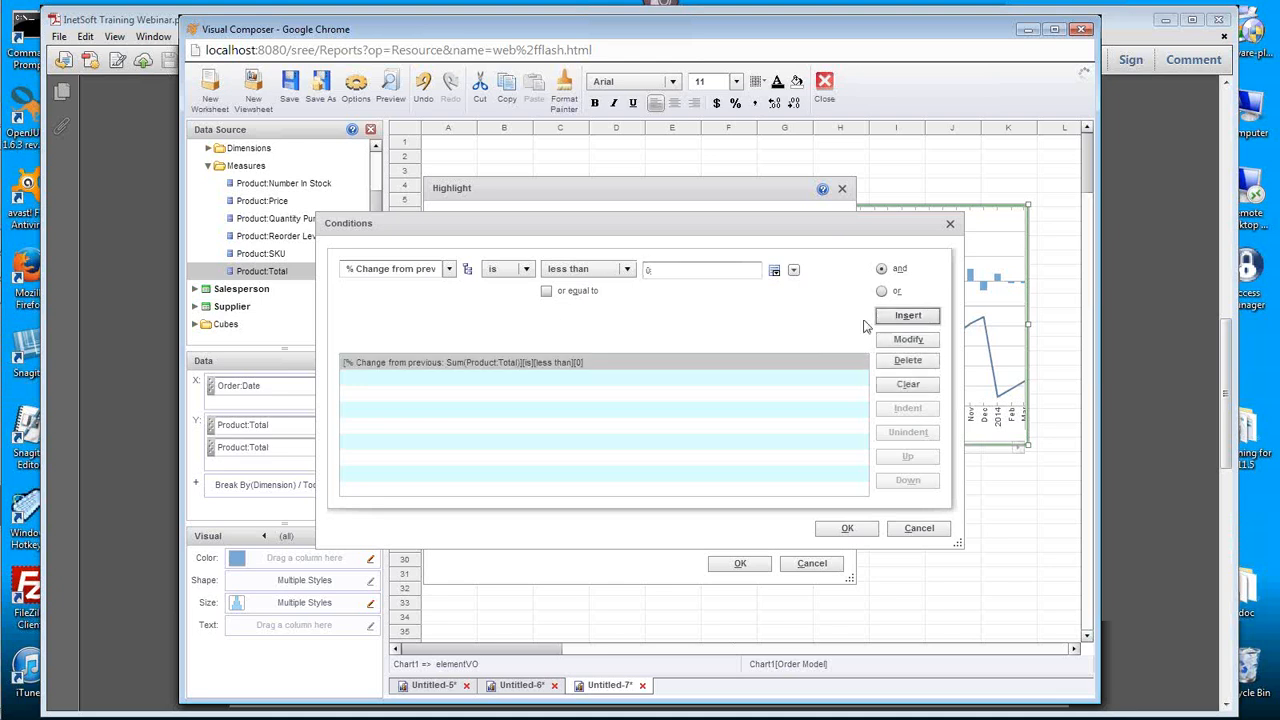
{"action": "left_click", "coordinate": [847, 528]}
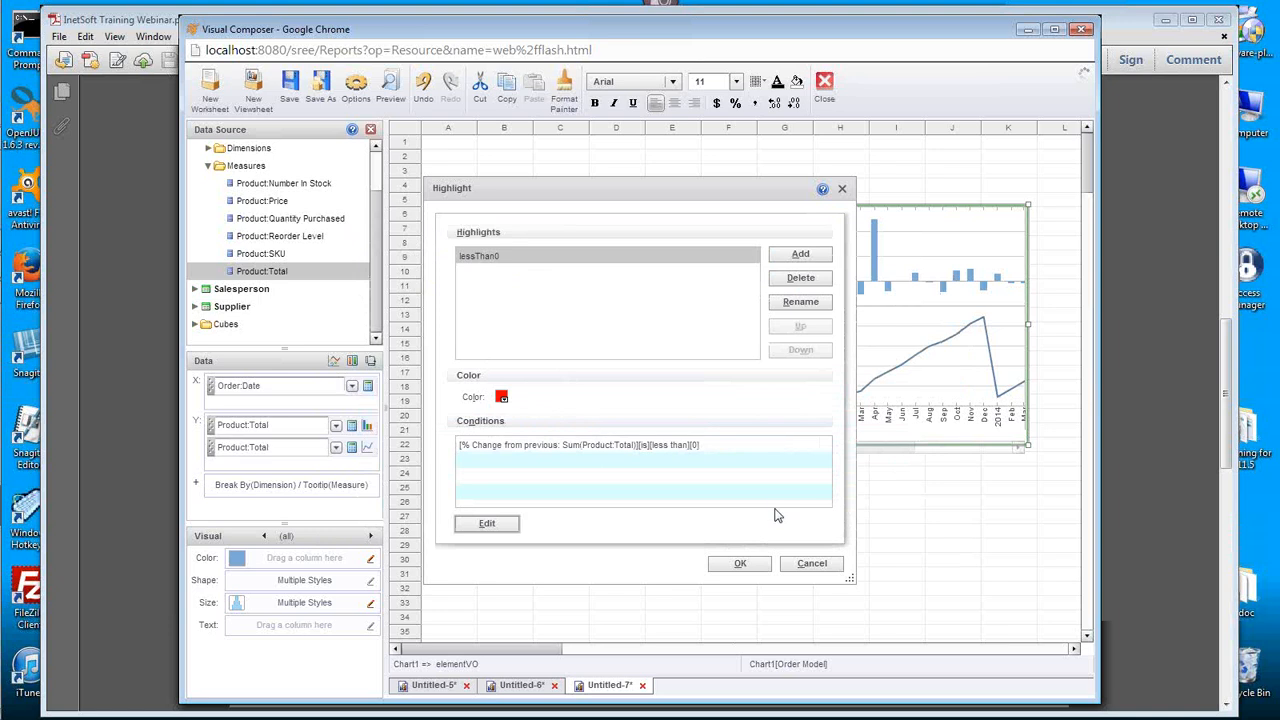
{"action": "left_click", "coordinate": [740, 565]}
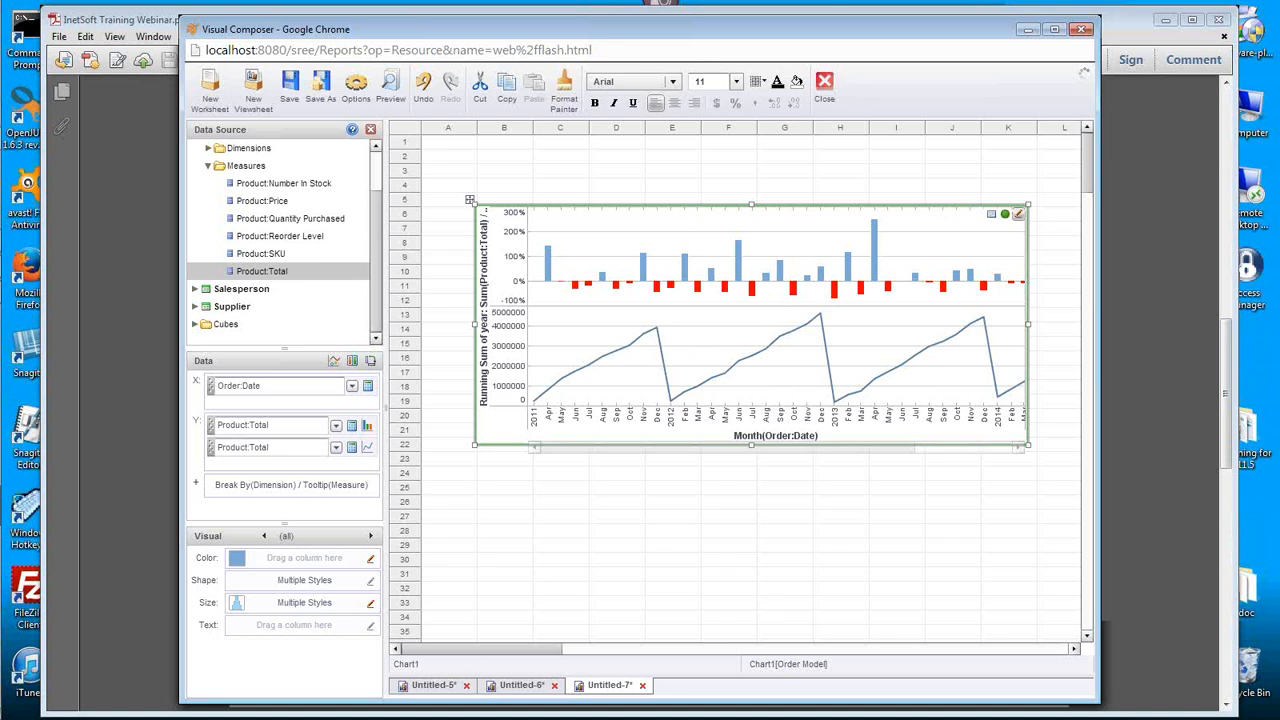
Step: Add a second highlight named moreThan0 to the percent change bars and set its color to green
{"action": "left_click", "coordinate": [738, 265]}
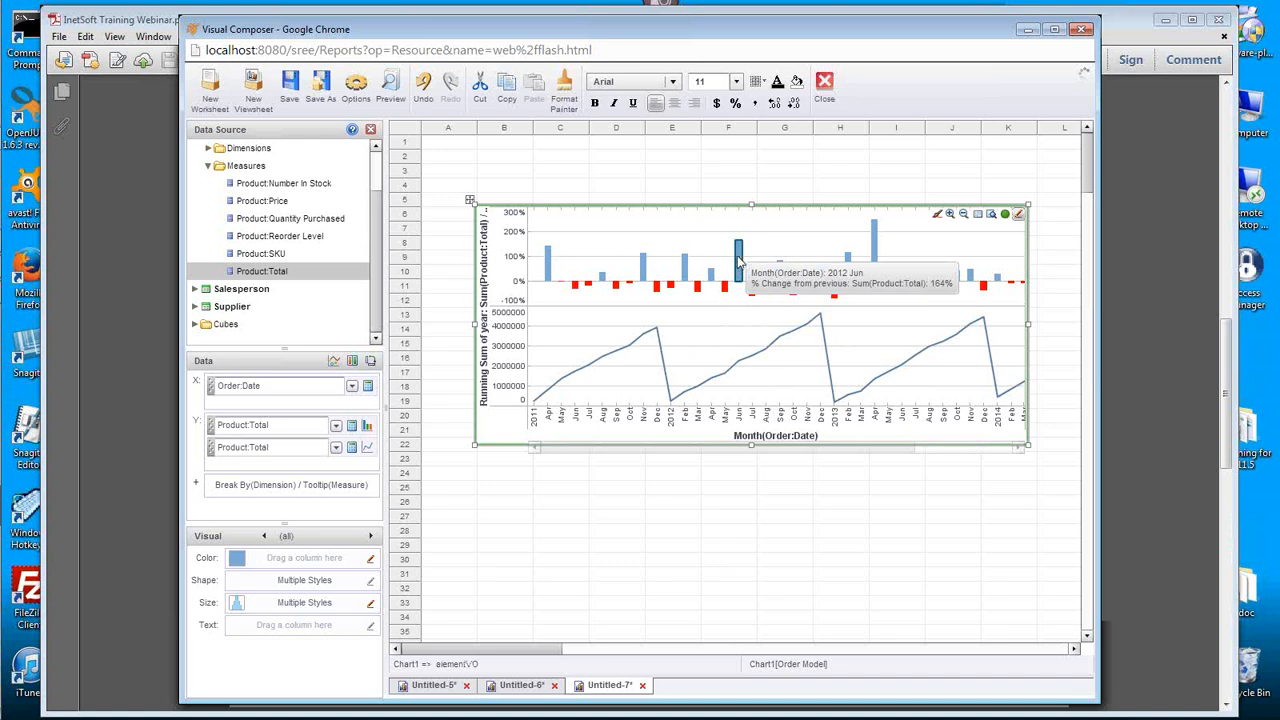
{"action": "right_click", "coordinate": [738, 265]}
{"action": "left_click", "coordinate": [779, 303]}
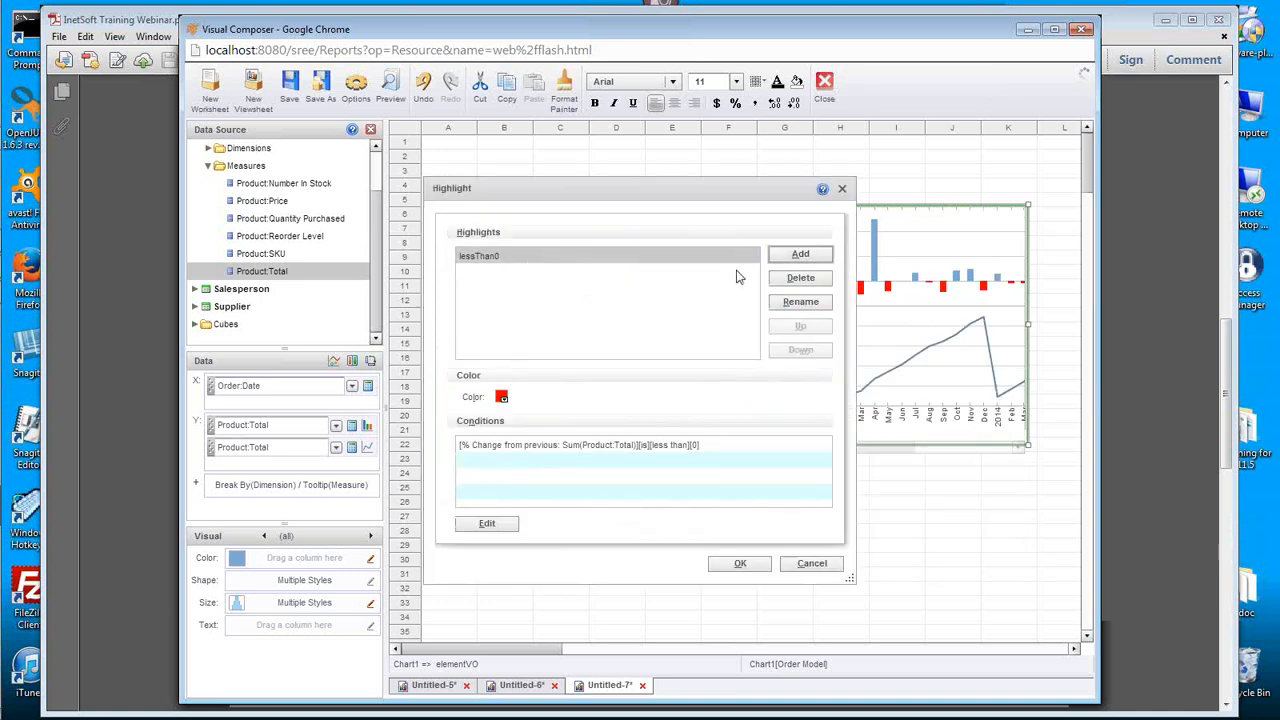
{"action": "left_click", "coordinate": [800, 256]}
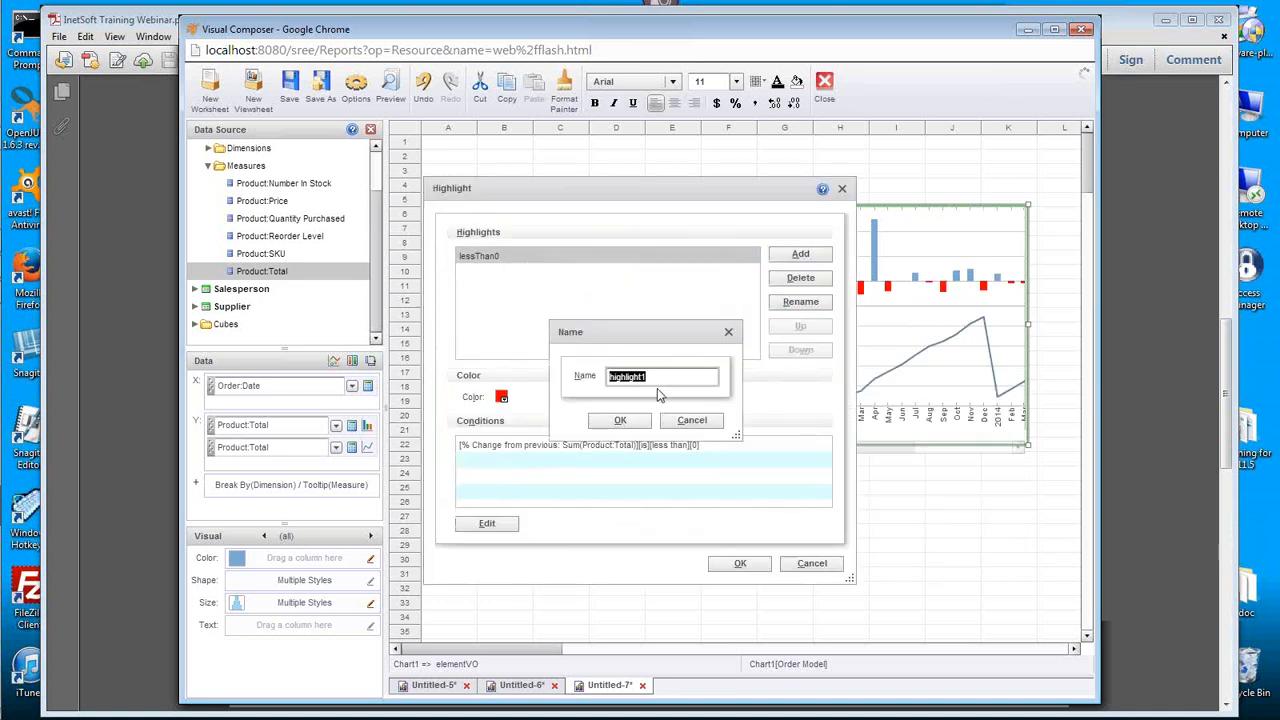
{"action": "type", "text": "l"}
{"action": "key", "text": "BackSpace"}
{"action": "left_click", "coordinate": [620, 420]}
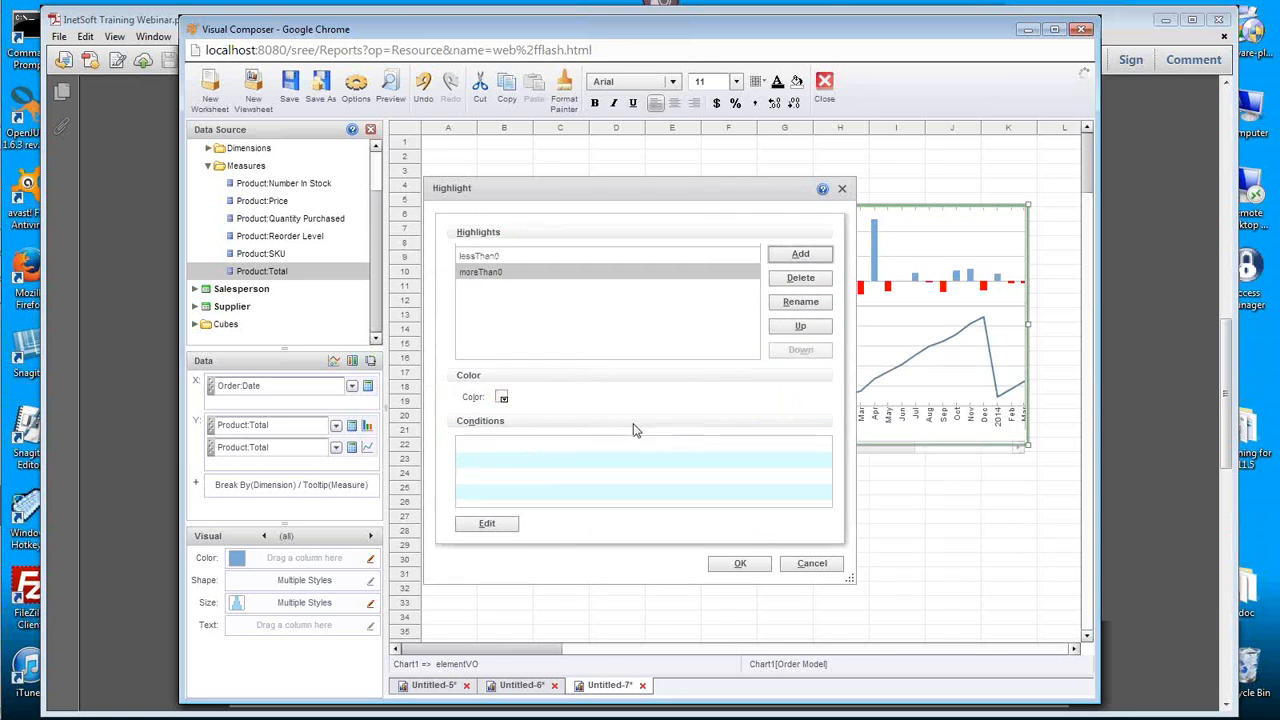
{"action": "left_click", "coordinate": [502, 399]}
{"action": "left_click", "coordinate": [535, 485]}
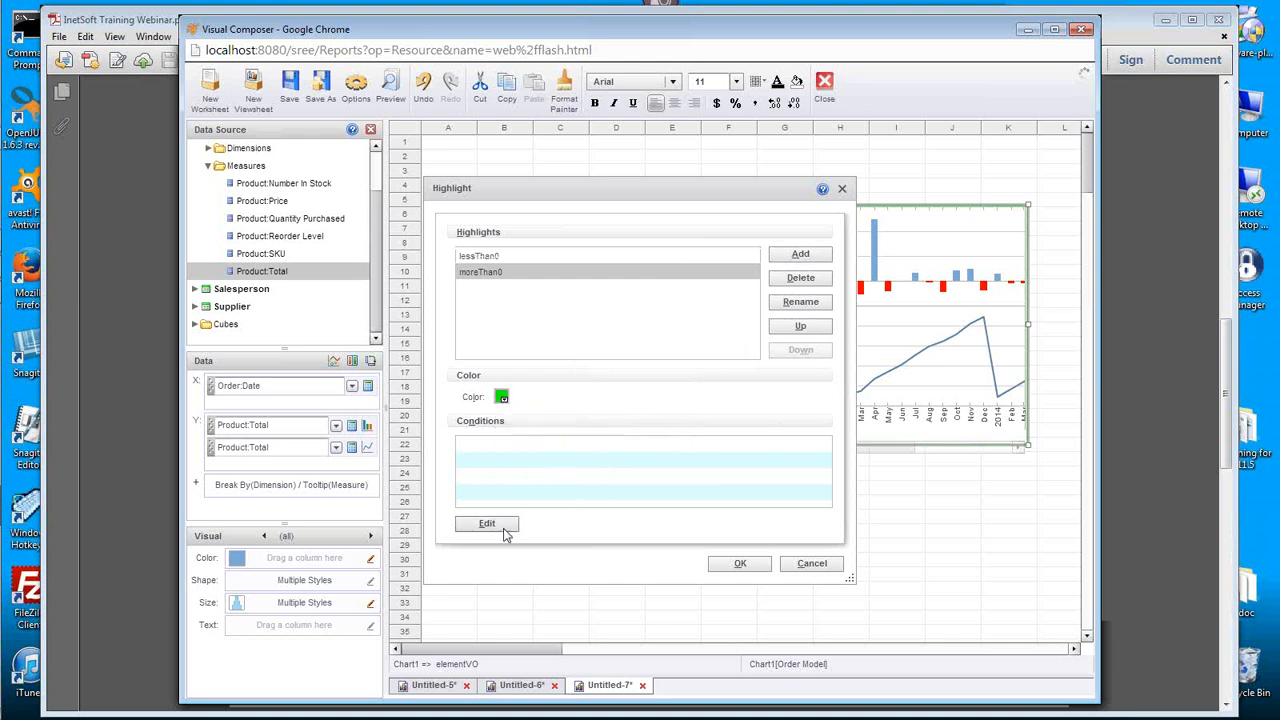
Step: Give the moreThan0 highlight the condition % Change from previous: Sum(Product:Total) is greater than 0, and apply it to the chart
{"action": "left_click", "coordinate": [487, 524]}
{"action": "left_click", "coordinate": [449, 269]}
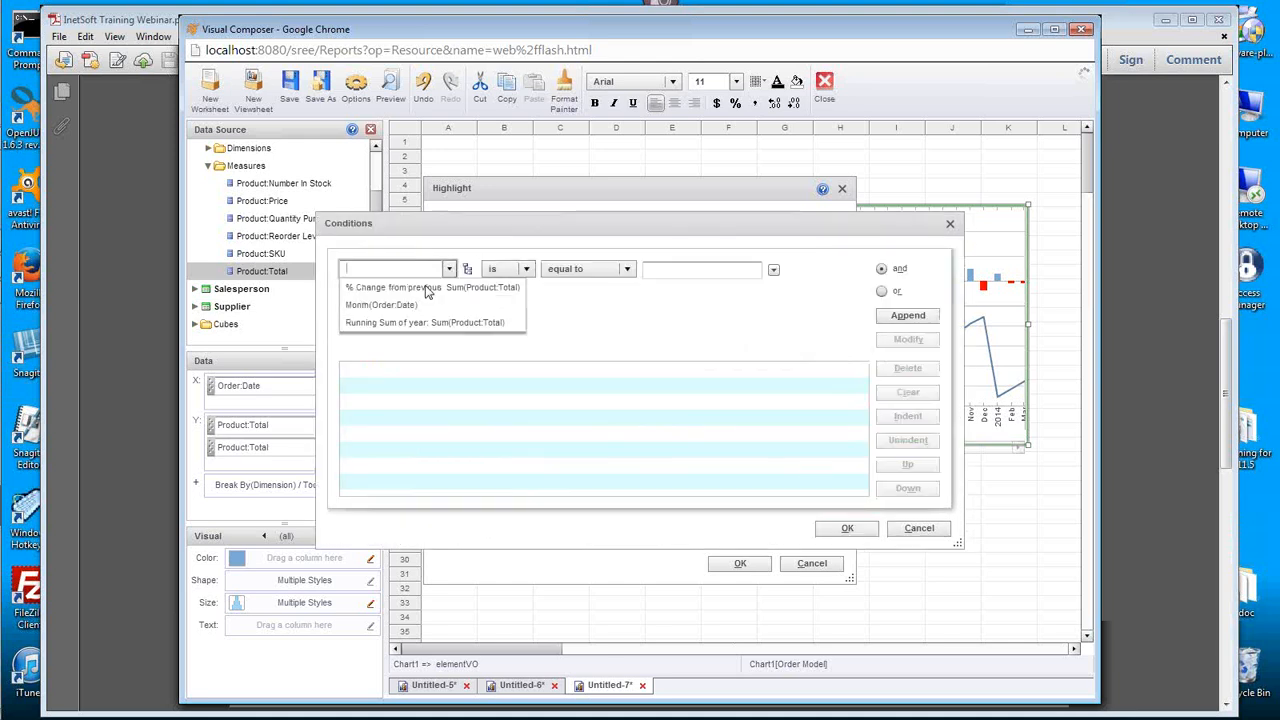
{"action": "left_click", "coordinate": [427, 288]}
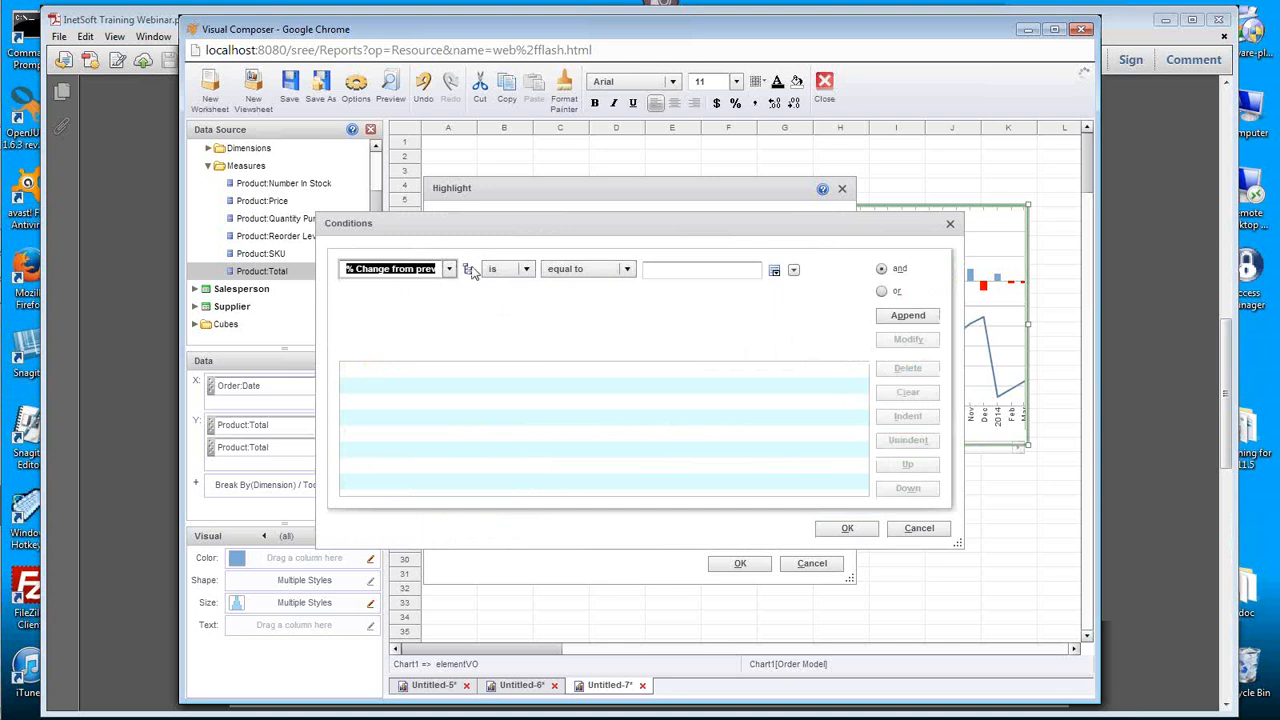
{"action": "left_click", "coordinate": [588, 269]}
{"action": "left_click", "coordinate": [580, 339]}
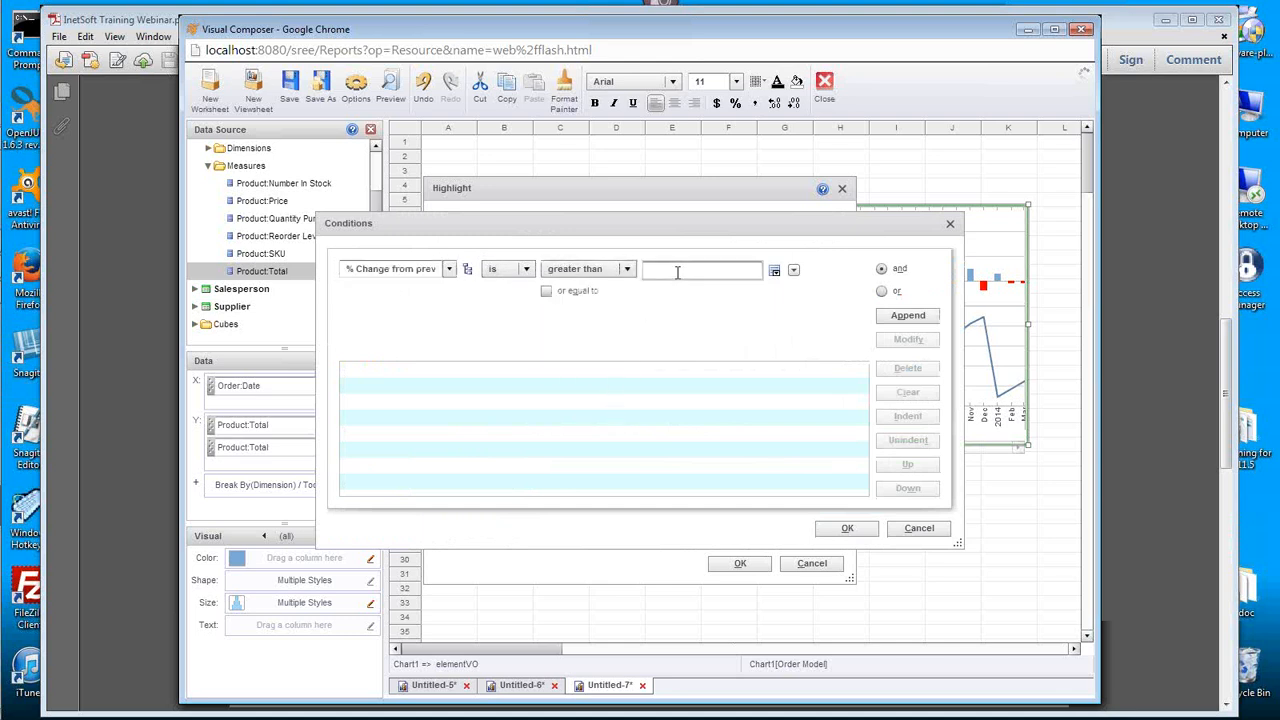
{"action": "type", "text": "0"}
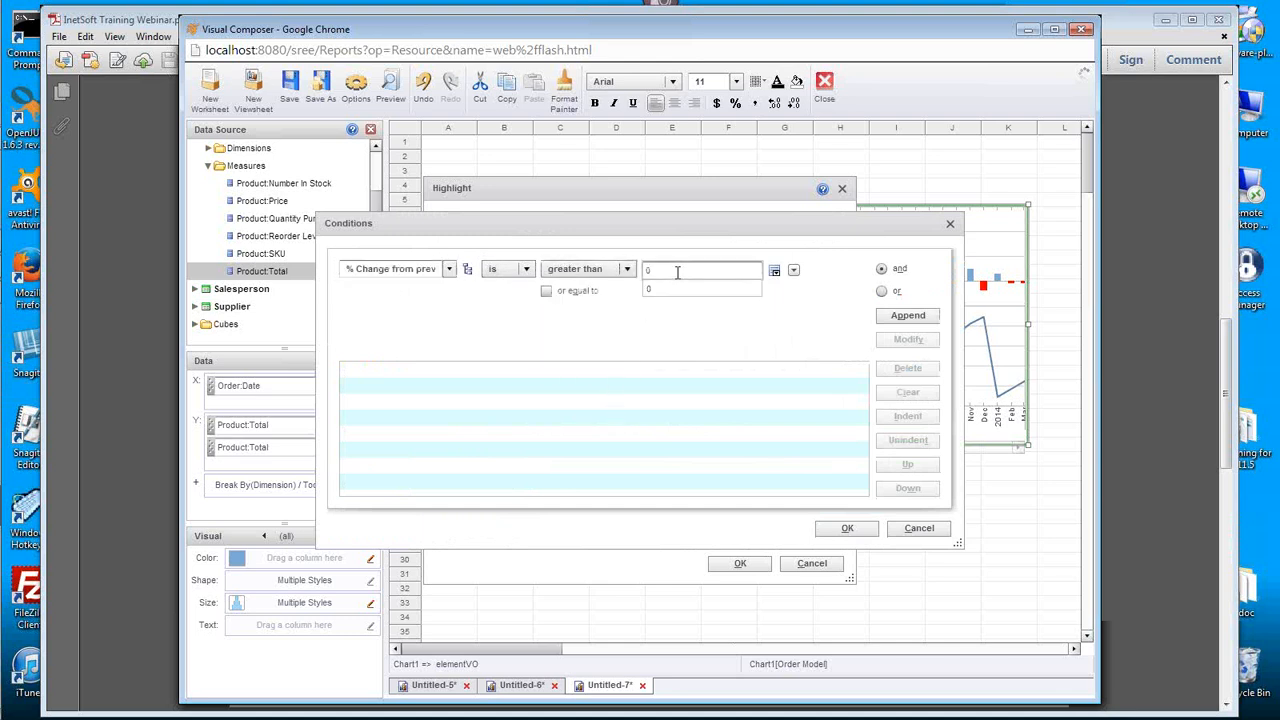
{"action": "left_click", "coordinate": [907, 315]}
{"action": "left_click", "coordinate": [850, 528]}
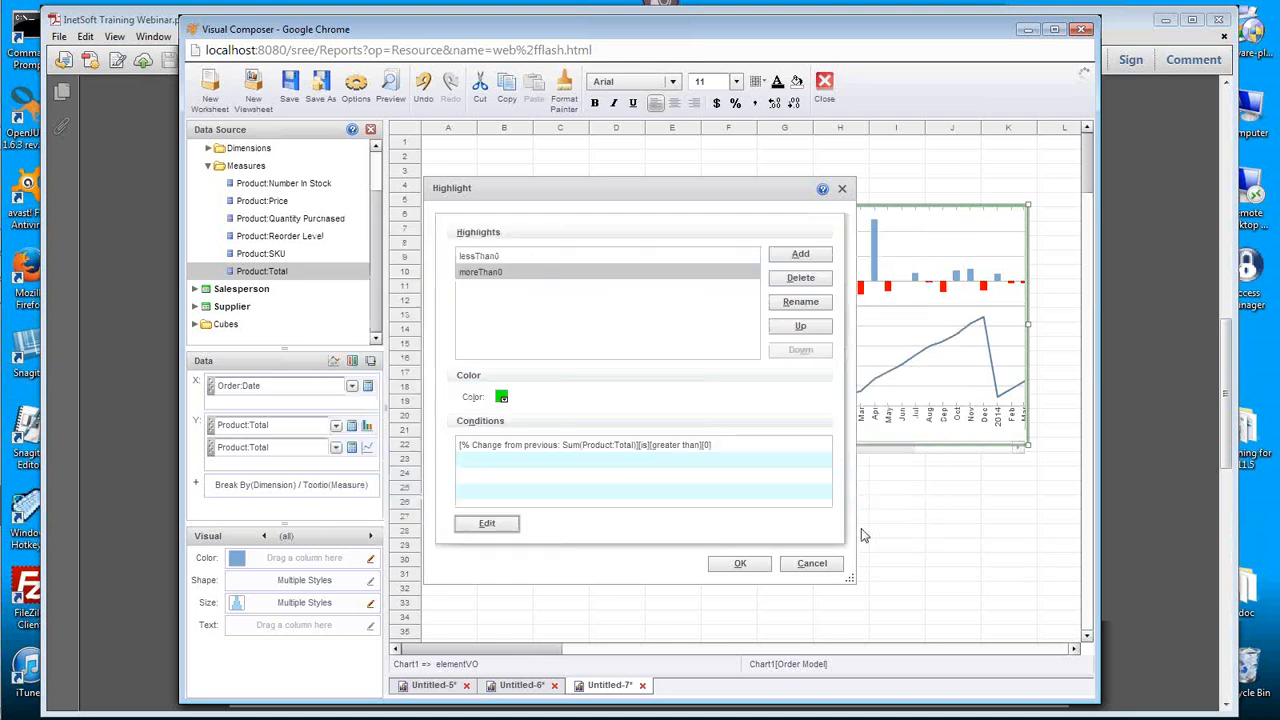
{"action": "left_click", "coordinate": [760, 567]}
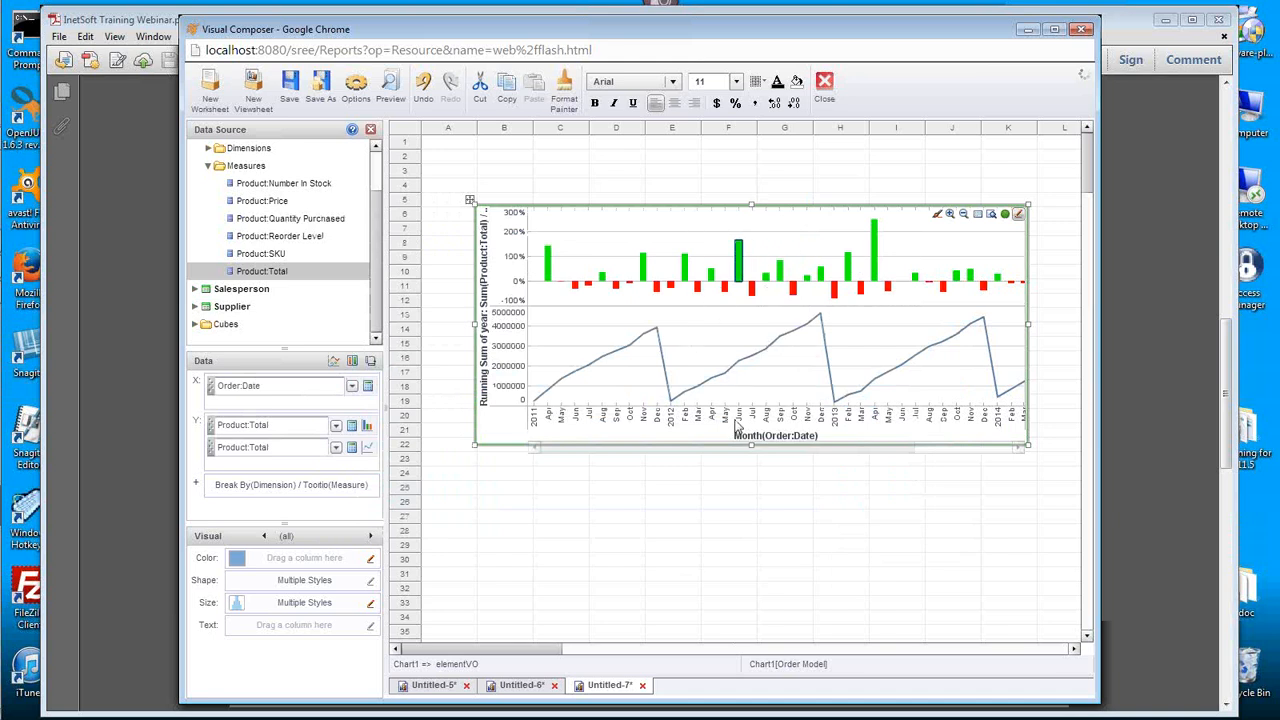
{"action": "left_click", "coordinate": [740, 510]}
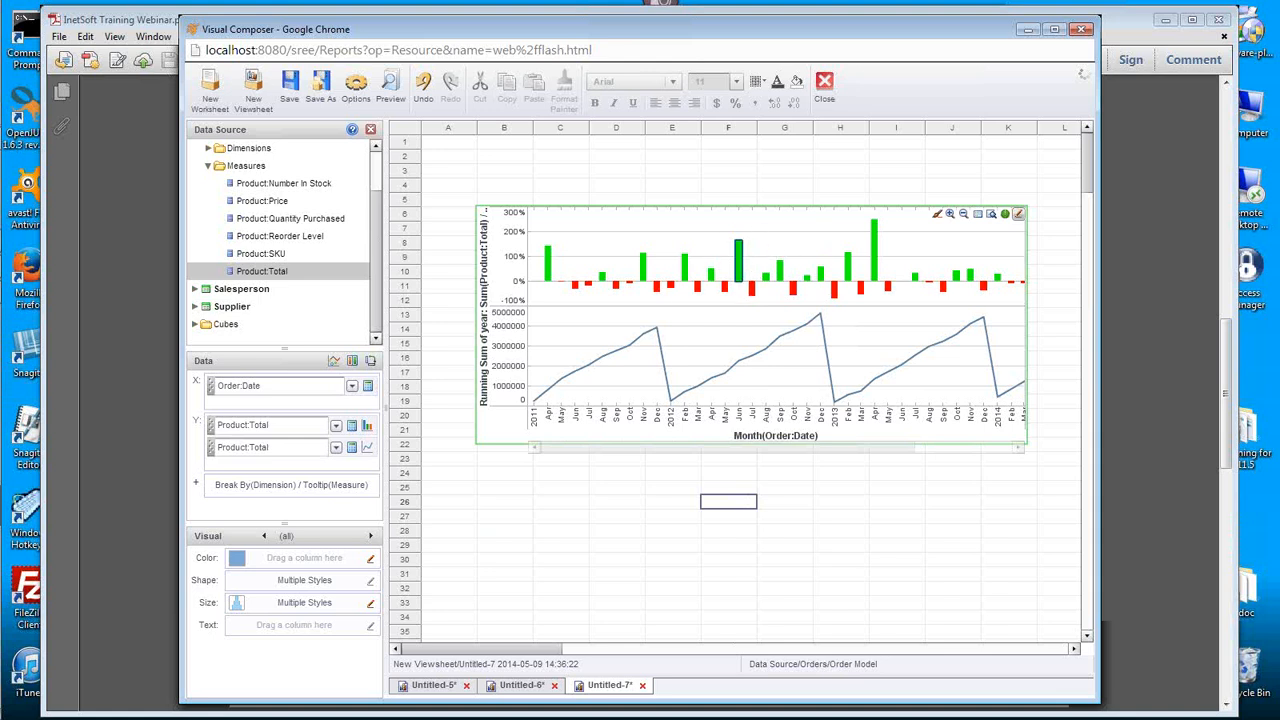
Step: Check the sample chart and the weekly table below it in the webinar PDF in Adobe Reader, and return to Visual Composer
{"action": "mouse_move", "coordinate": [738, 265]}
{"action": "left_click", "coordinate": [115, 22]}
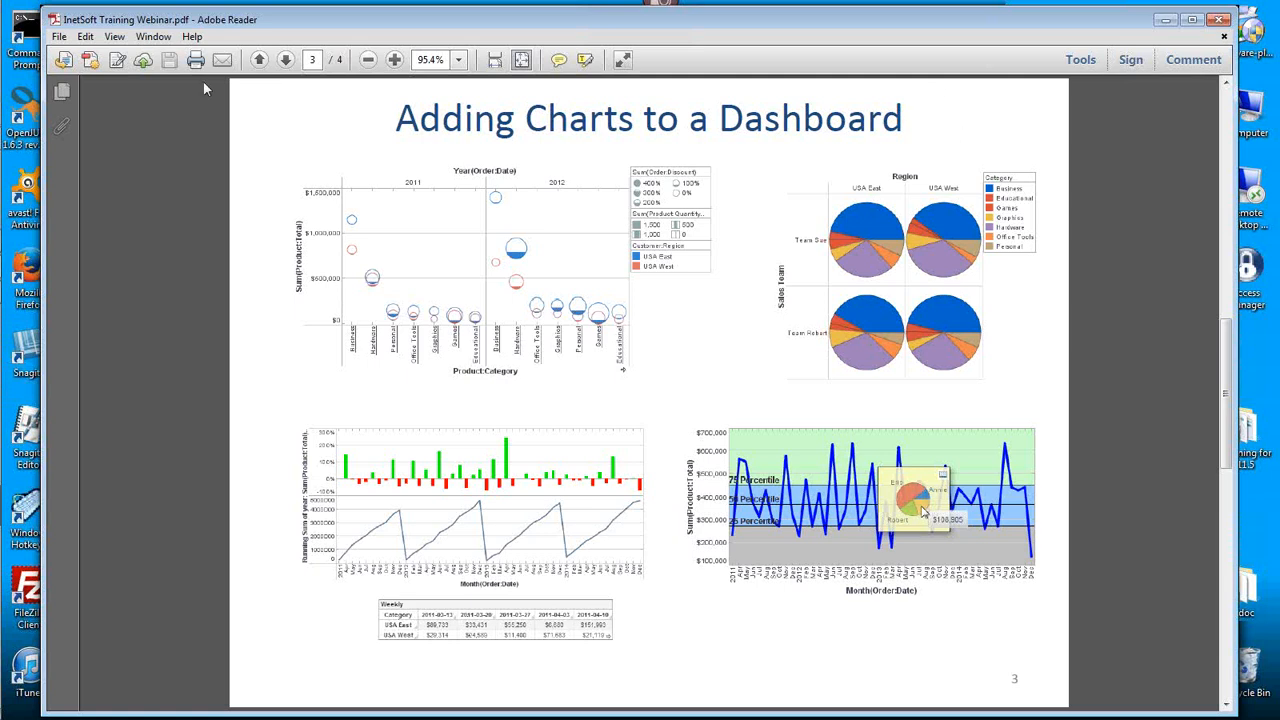
{"action": "mouse_move", "coordinate": [23, 153]}
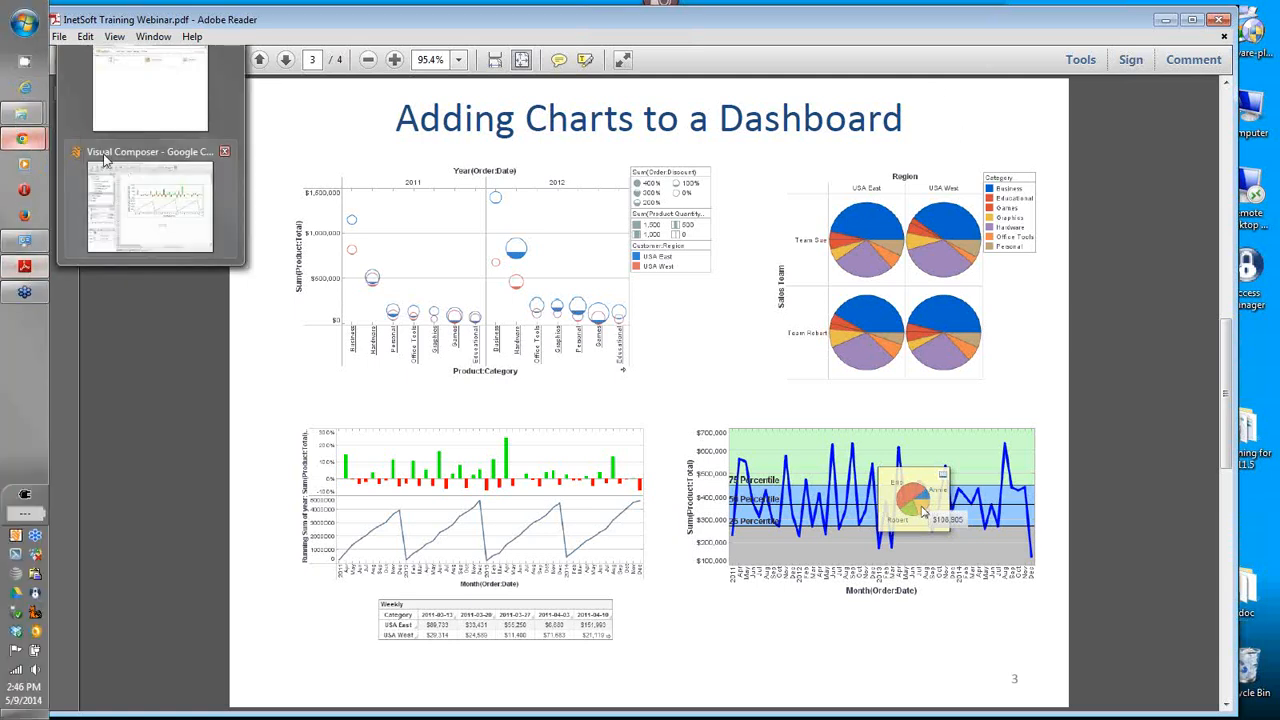
{"action": "left_click", "coordinate": [140, 188]}
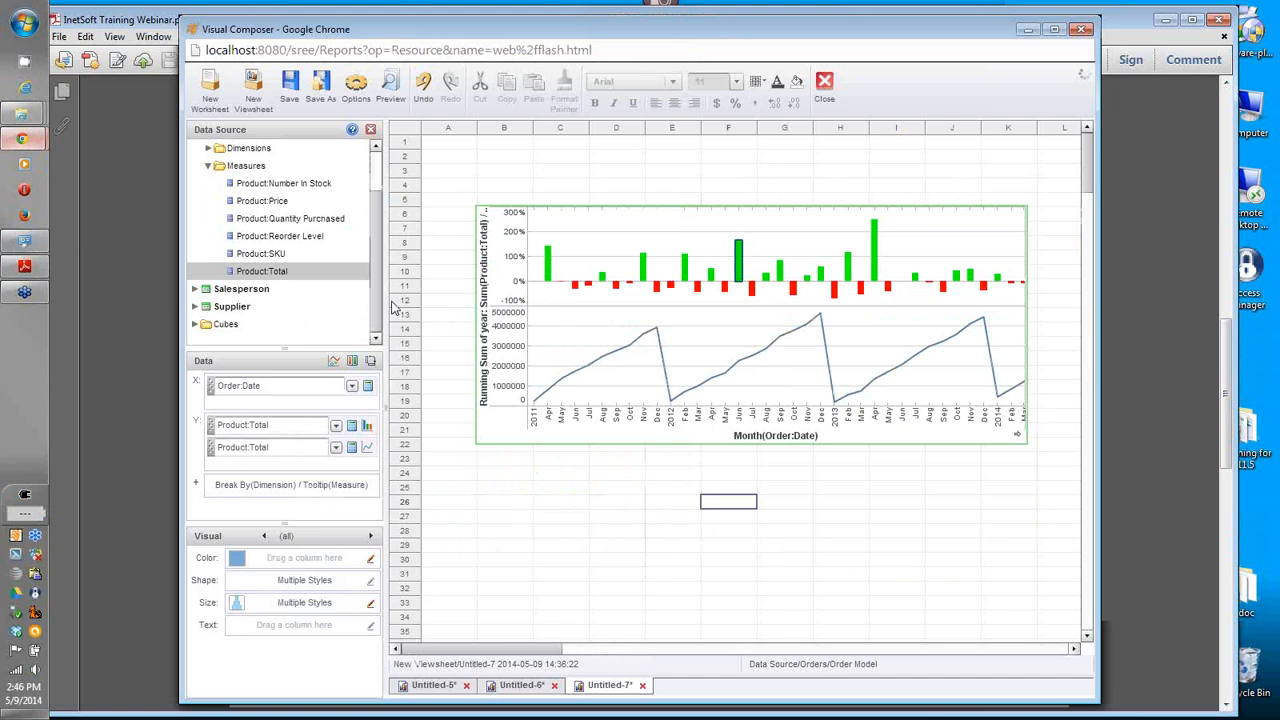
Step: Place a Crosstab component below the chart and open its data editor
{"action": "left_click", "coordinate": [371, 131]}
{"action": "left_click_drag", "start_coordinate": [257, 286], "coordinate": [627, 471]}
{"action": "left_click_drag", "start_coordinate": [665, 508], "coordinate": [694, 551]}
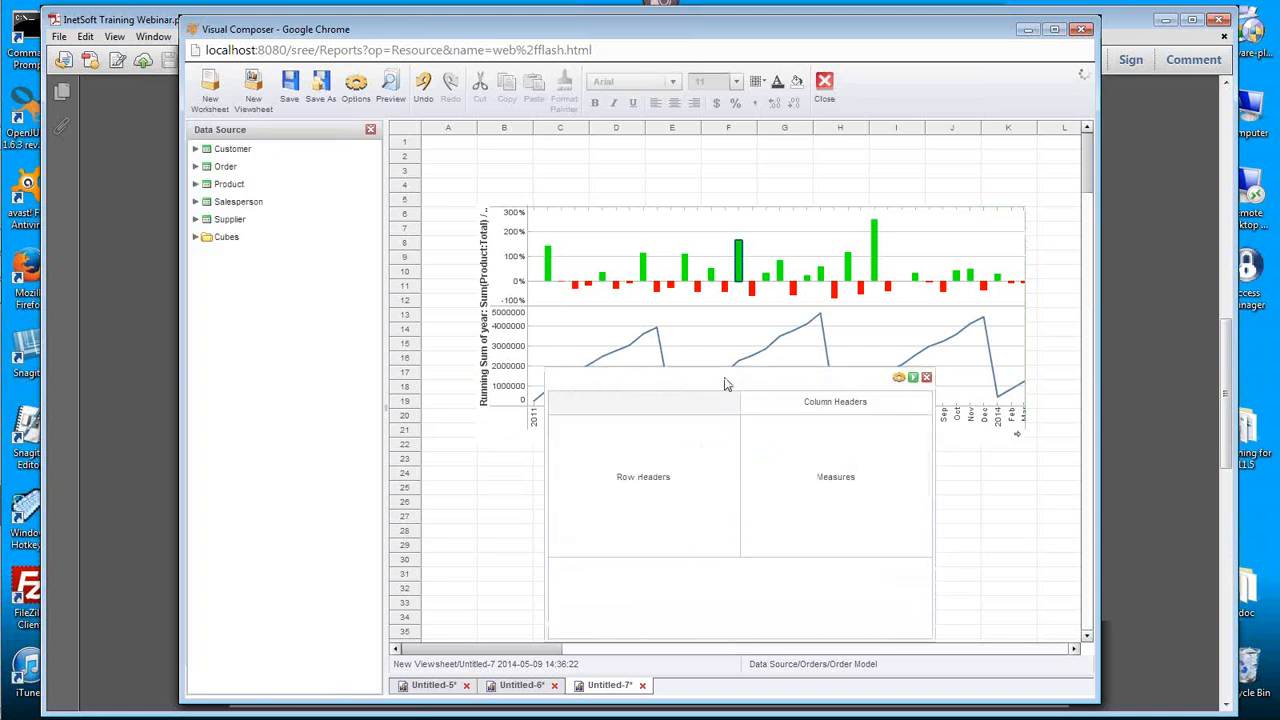
{"action": "left_click_drag", "start_coordinate": [723, 380], "coordinate": [725, 255]}
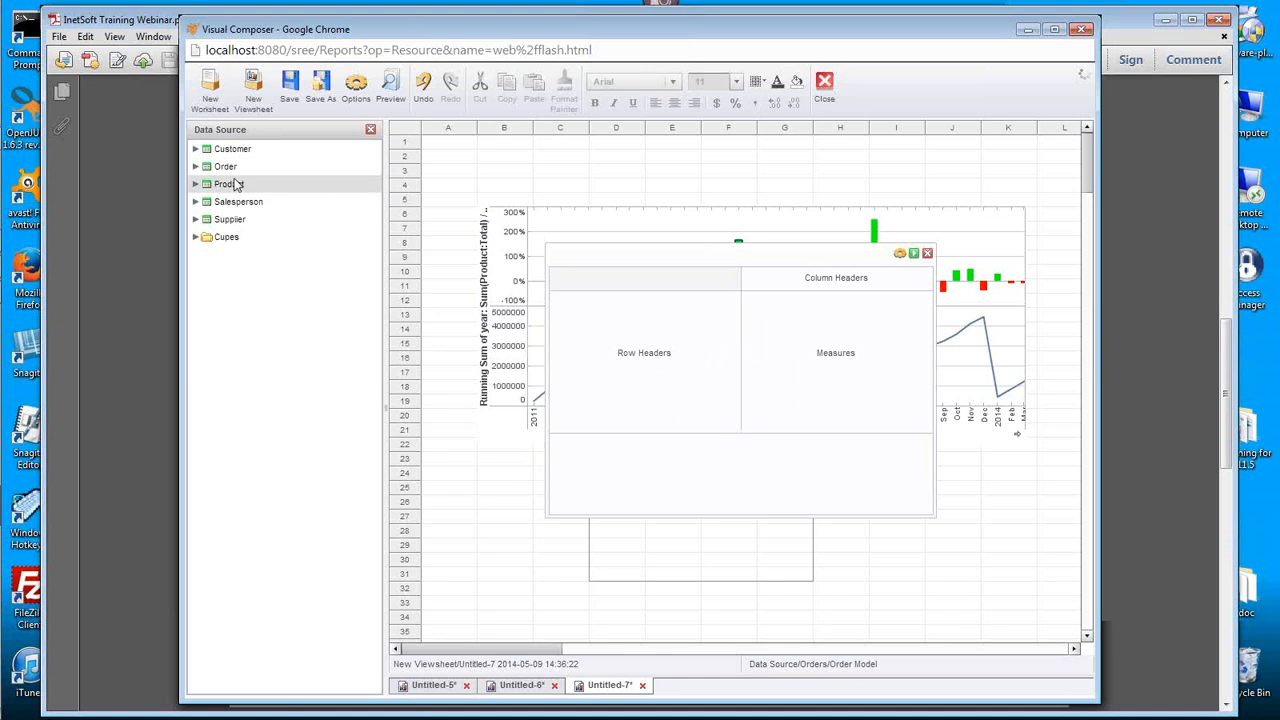
Step: Assign Order:Date as the crosstab's column header and Customer:Region as its row header
{"action": "left_click", "coordinate": [196, 166]}
{"action": "left_click", "coordinate": [220, 184]}
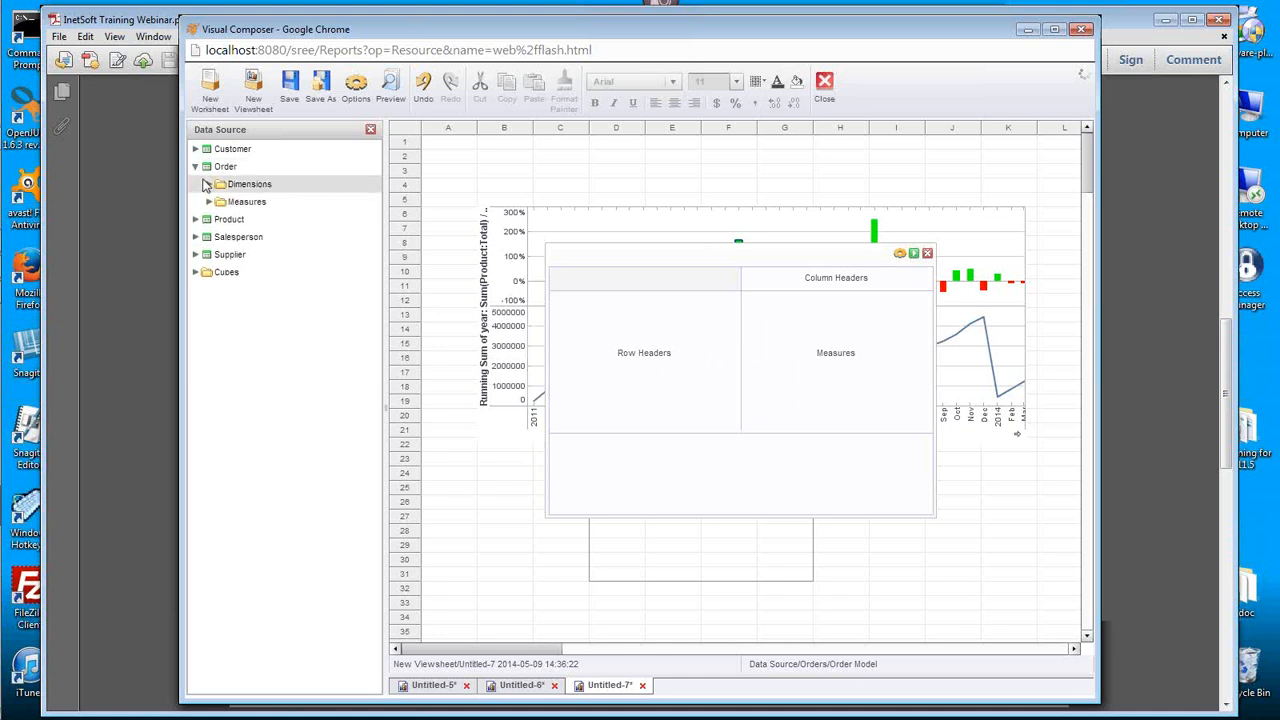
{"action": "left_click", "coordinate": [208, 184]}
{"action": "left_click_drag", "start_coordinate": [229, 203], "coordinate": [840, 285]}
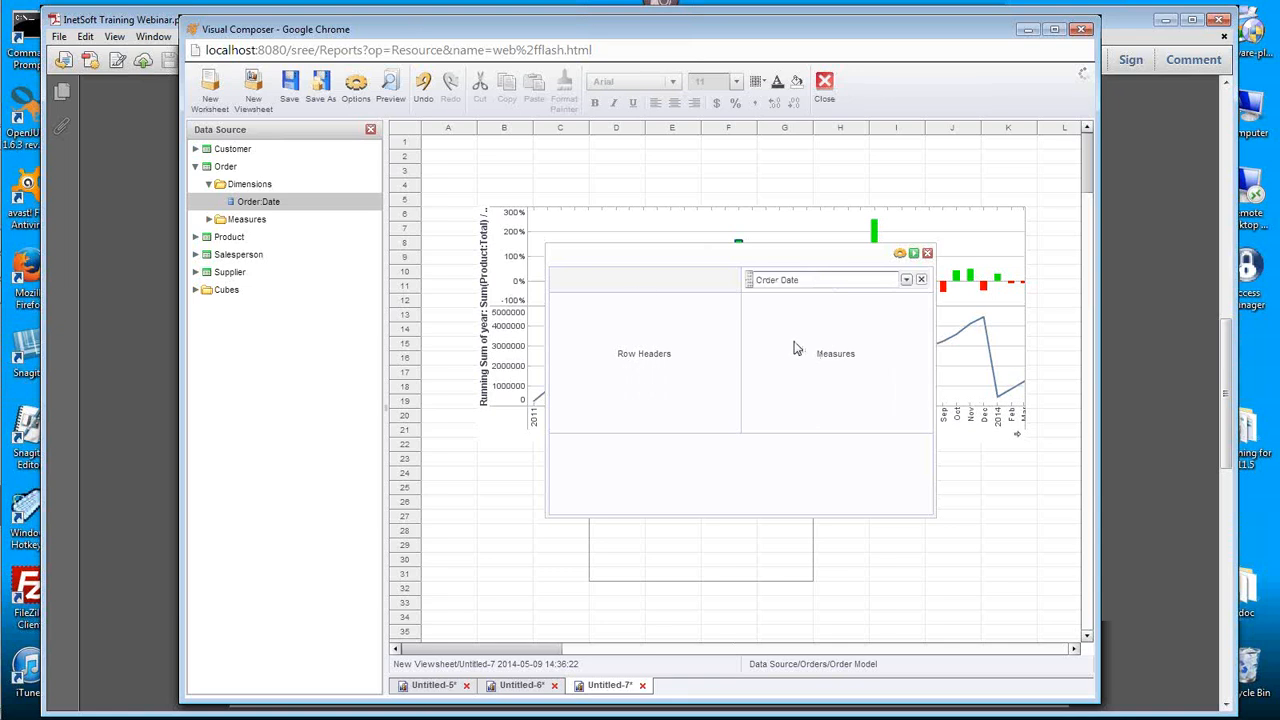
{"action": "left_click", "coordinate": [196, 148]}
{"action": "left_click", "coordinate": [208, 167]}
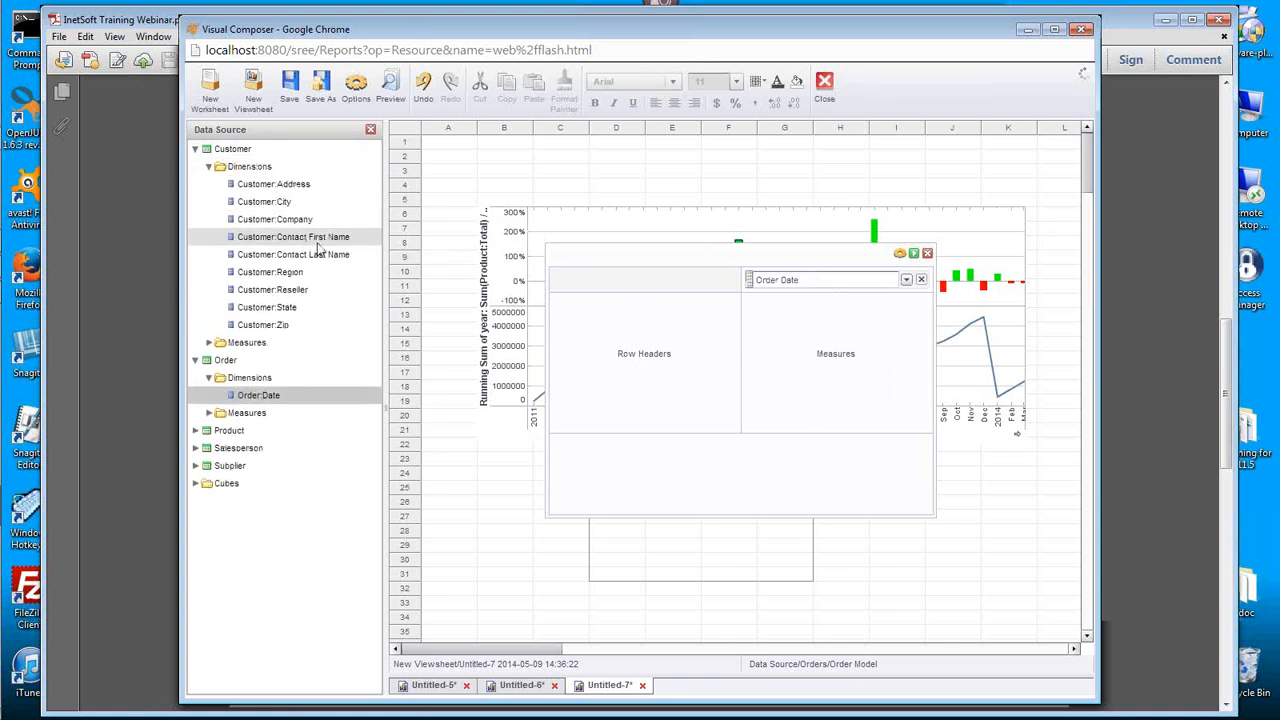
{"action": "left_click_drag", "start_coordinate": [290, 278], "coordinate": [655, 362]}
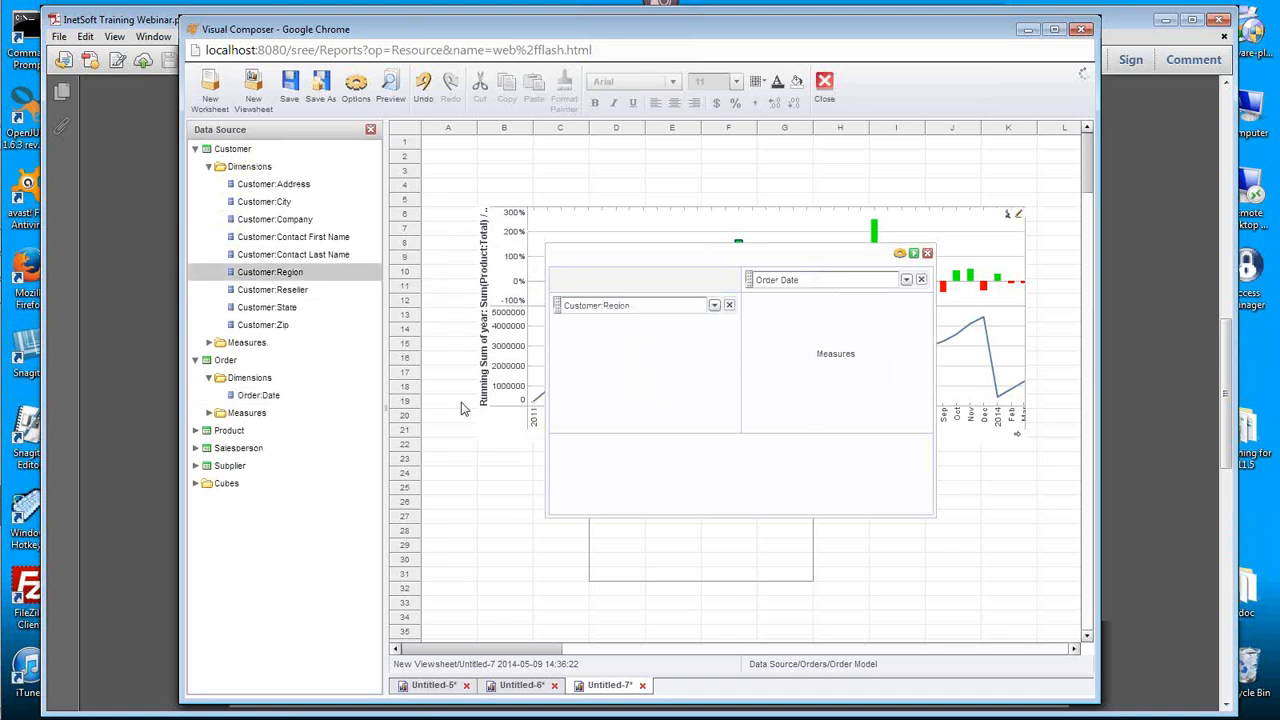
Step: Assign Product:Total as the crosstab's measure
{"action": "left_click", "coordinate": [195, 430]}
{"action": "left_click", "coordinate": [208, 467]}
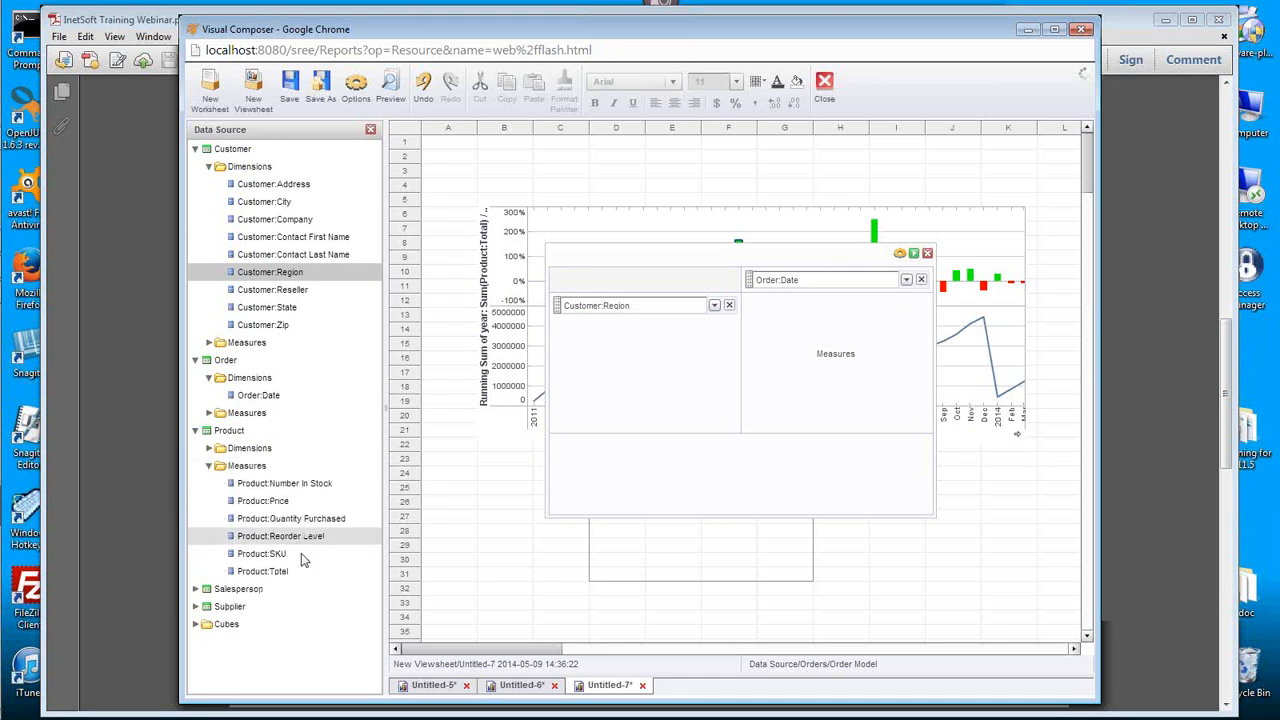
{"action": "left_click_drag", "start_coordinate": [300, 571], "coordinate": [832, 372]}
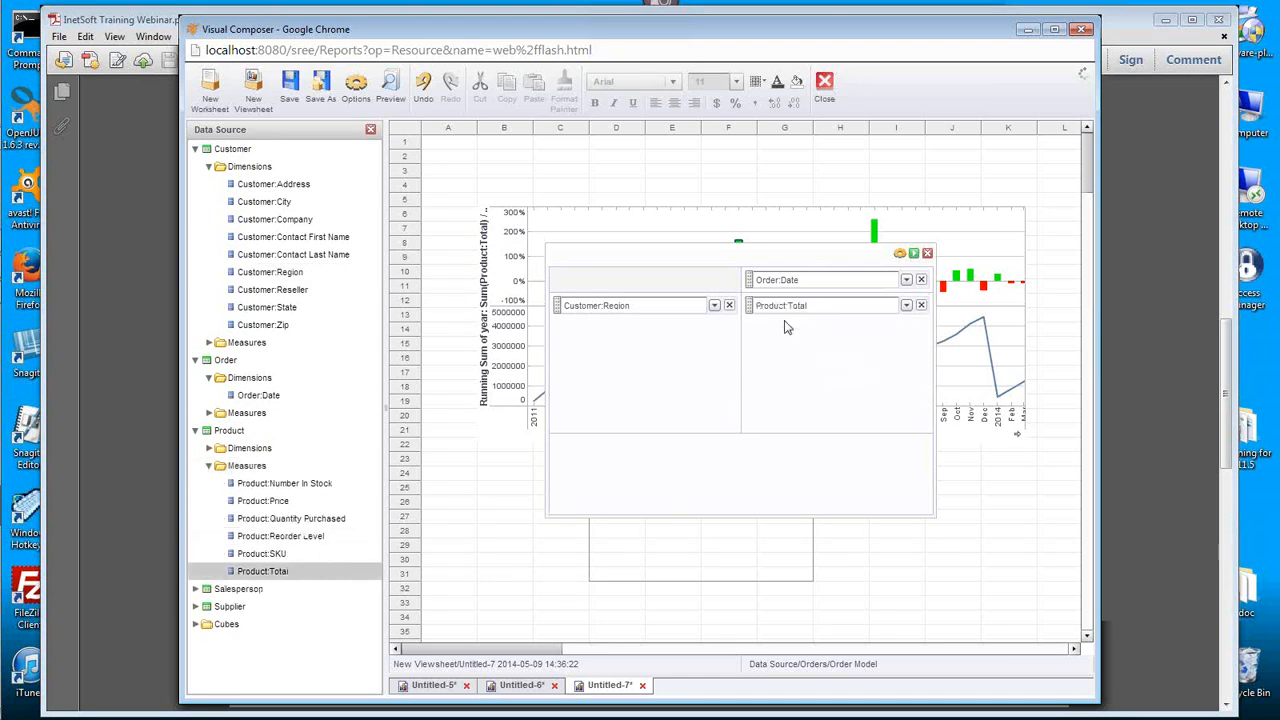
Step: Group the crosstab's Order:Date header by Week, apply the definition, and widen the crosstab to fit five date columns
{"action": "left_click", "coordinate": [812, 282]}
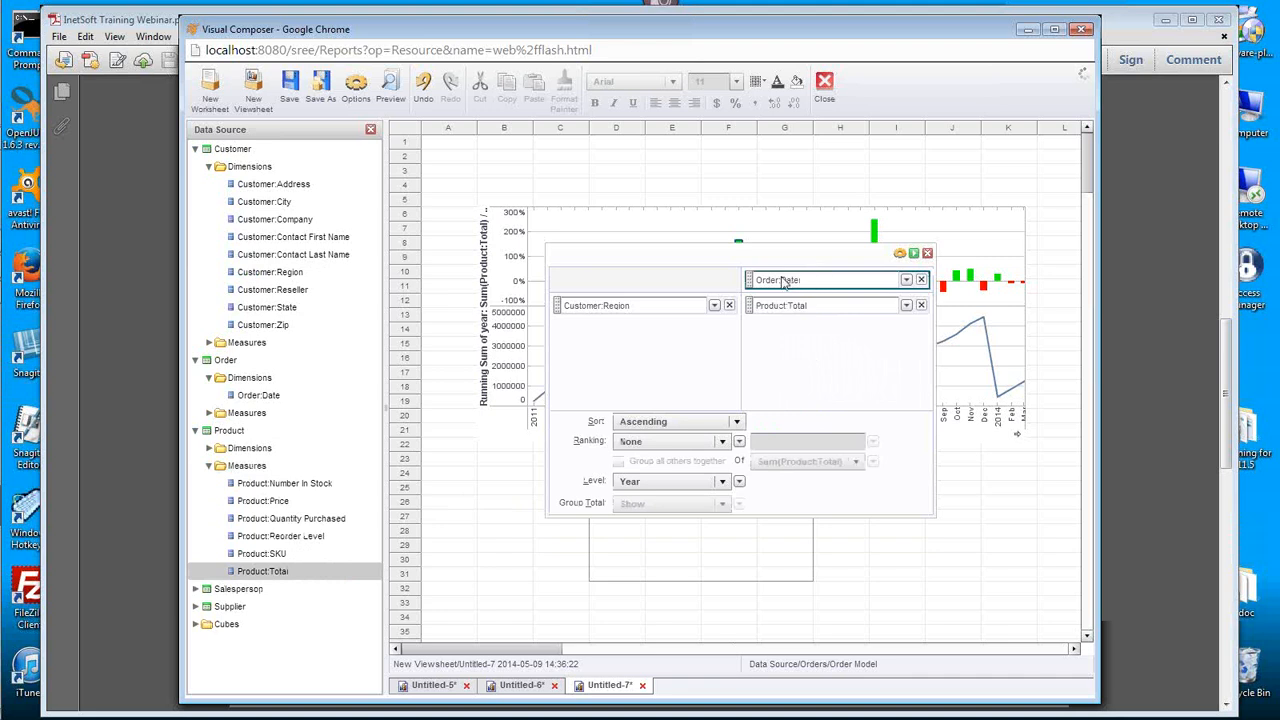
{"action": "left_click", "coordinate": [643, 485]}
{"action": "left_click", "coordinate": [652, 555]}
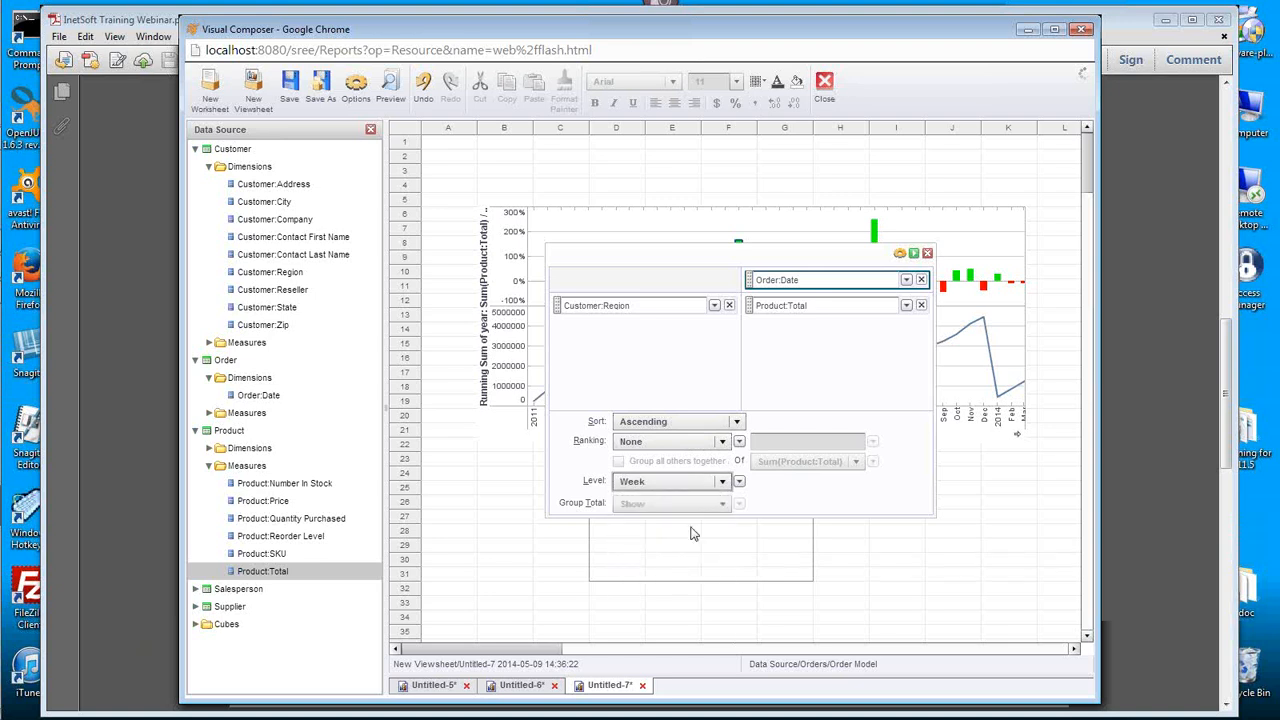
{"action": "left_click", "coordinate": [913, 255]}
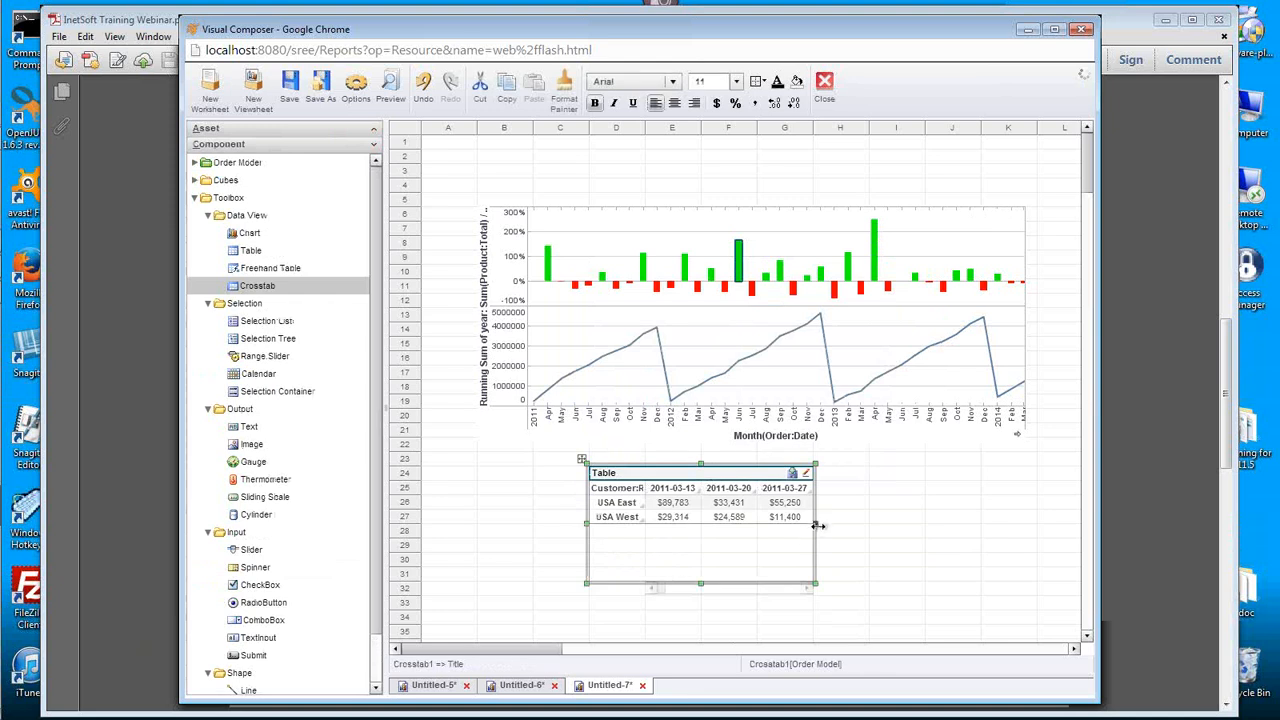
{"action": "left_click_drag", "start_coordinate": [816, 524], "coordinate": [926, 536]}
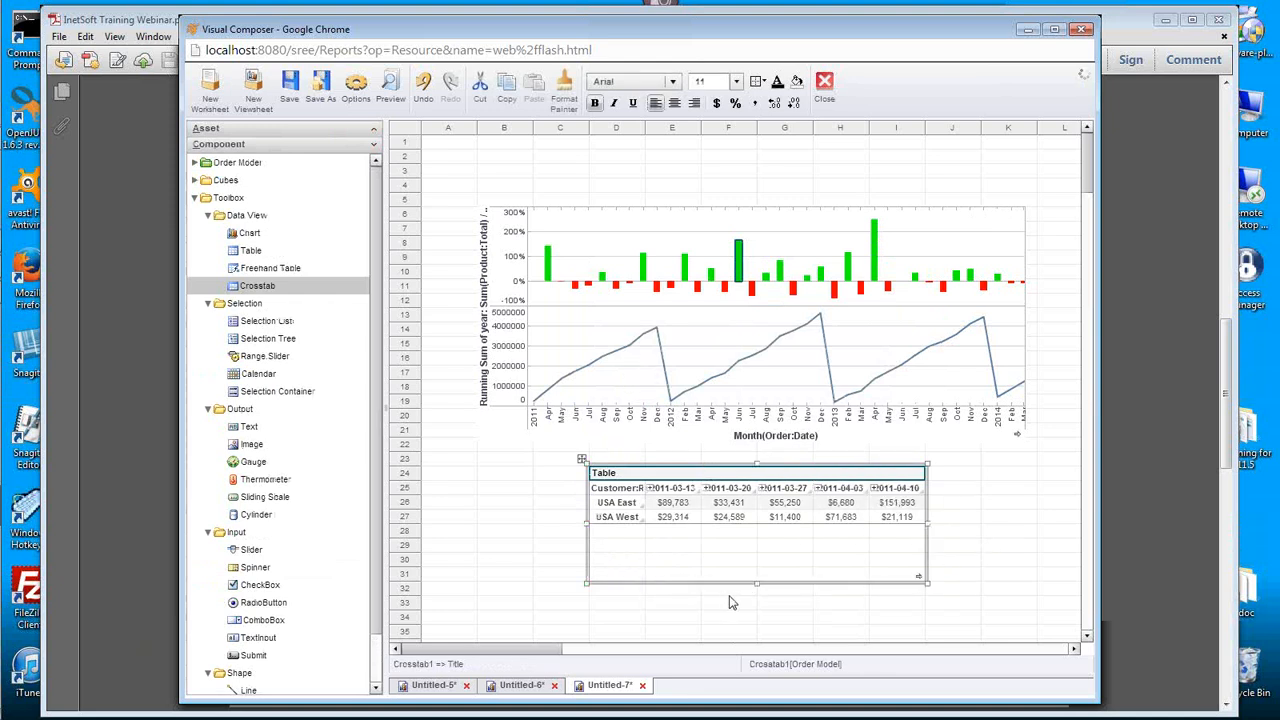
Step: Shorten the crosstab so its height fits just the header and the two region rows
{"action": "left_click_drag", "start_coordinate": [757, 583], "coordinate": [766, 530]}
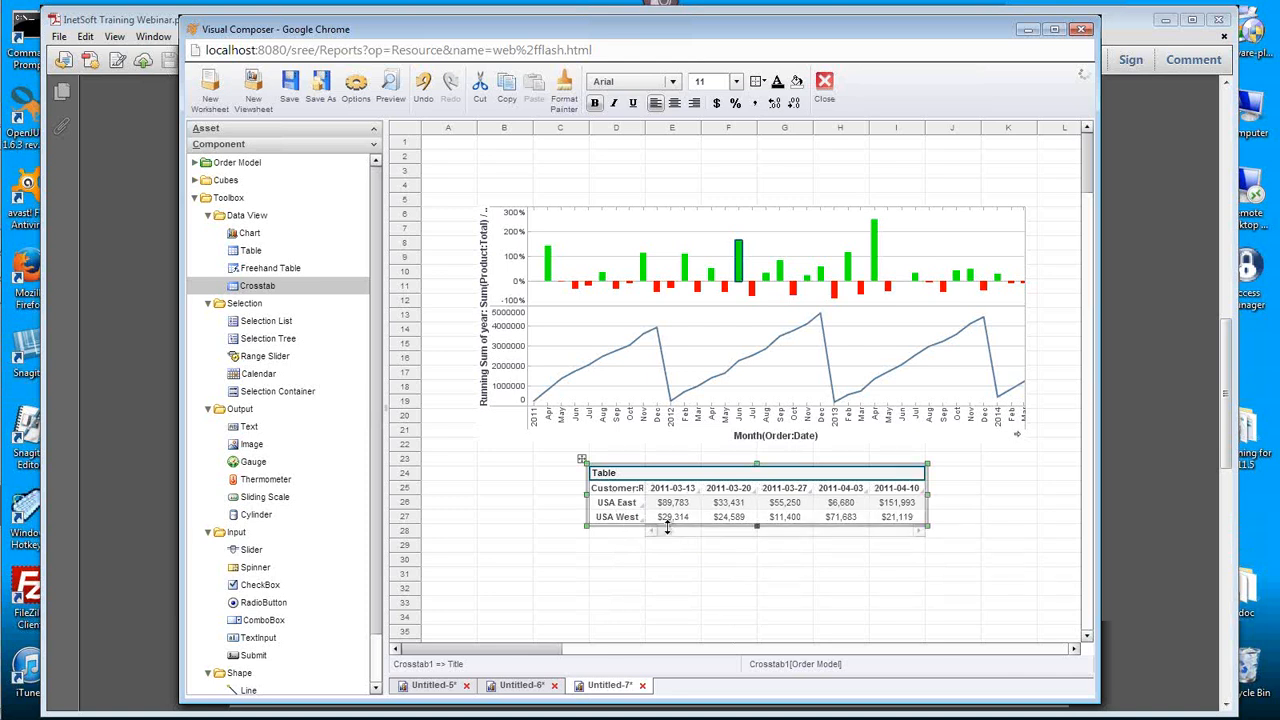
{"action": "mouse_move", "coordinate": [664, 531]}
{"action": "left_mouse_down"}
{"action": "mouse_move", "coordinate": [908, 537]}
{"action": "mouse_move", "coordinate": [662, 533]}
{"action": "left_mouse_up"}
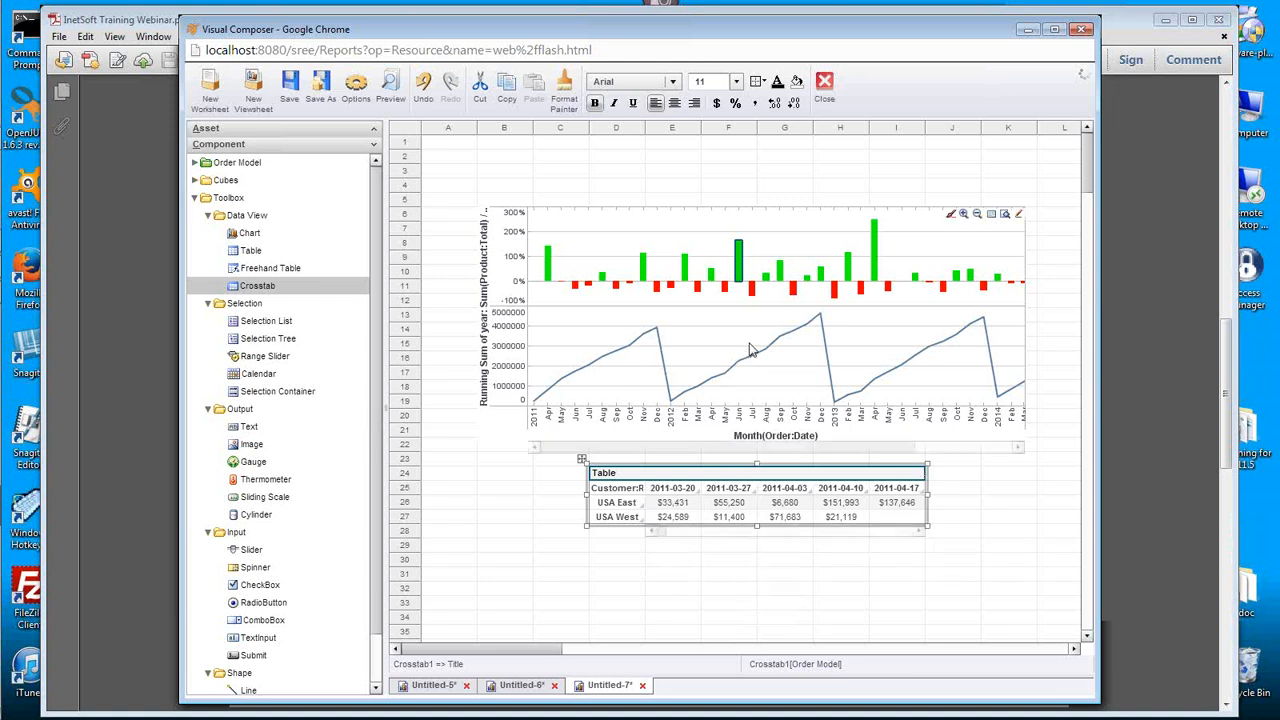
{"action": "mouse_move", "coordinate": [743, 257]}
{"action": "mouse_move", "coordinate": [853, 255]}
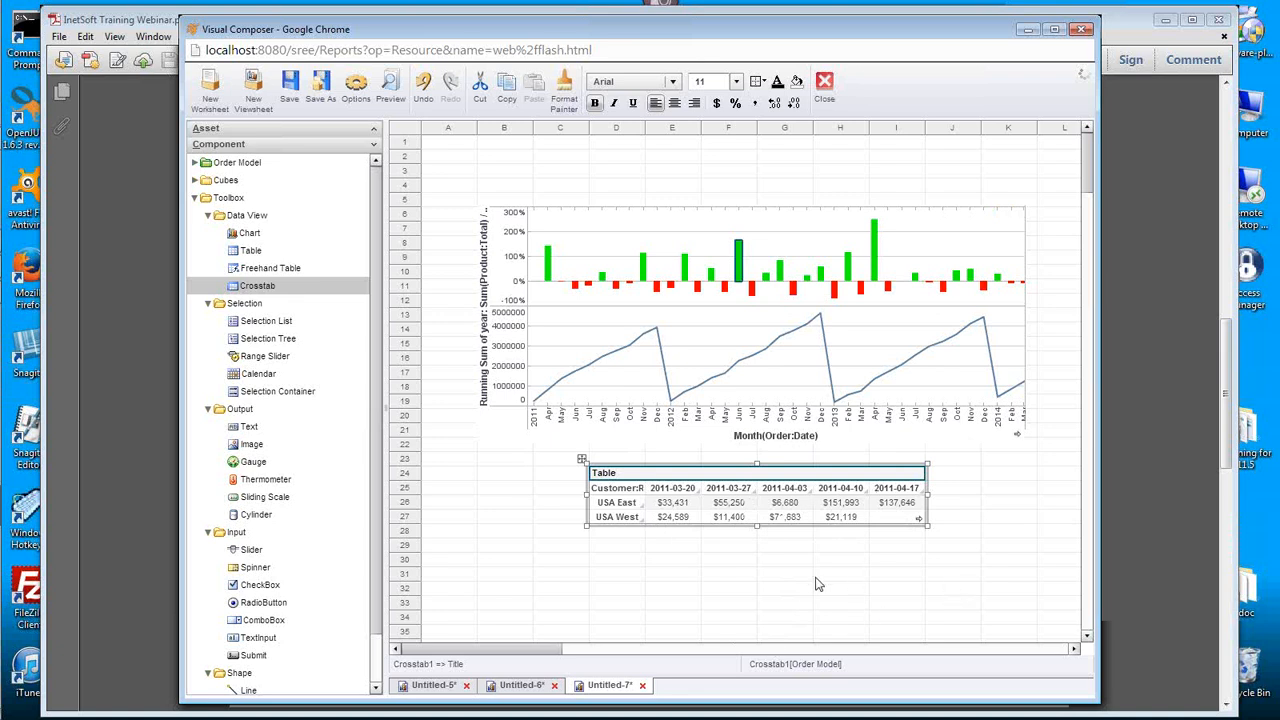
Step: Retitle the crosstab as Weeks
{"action": "double_click", "coordinate": [603, 472]}
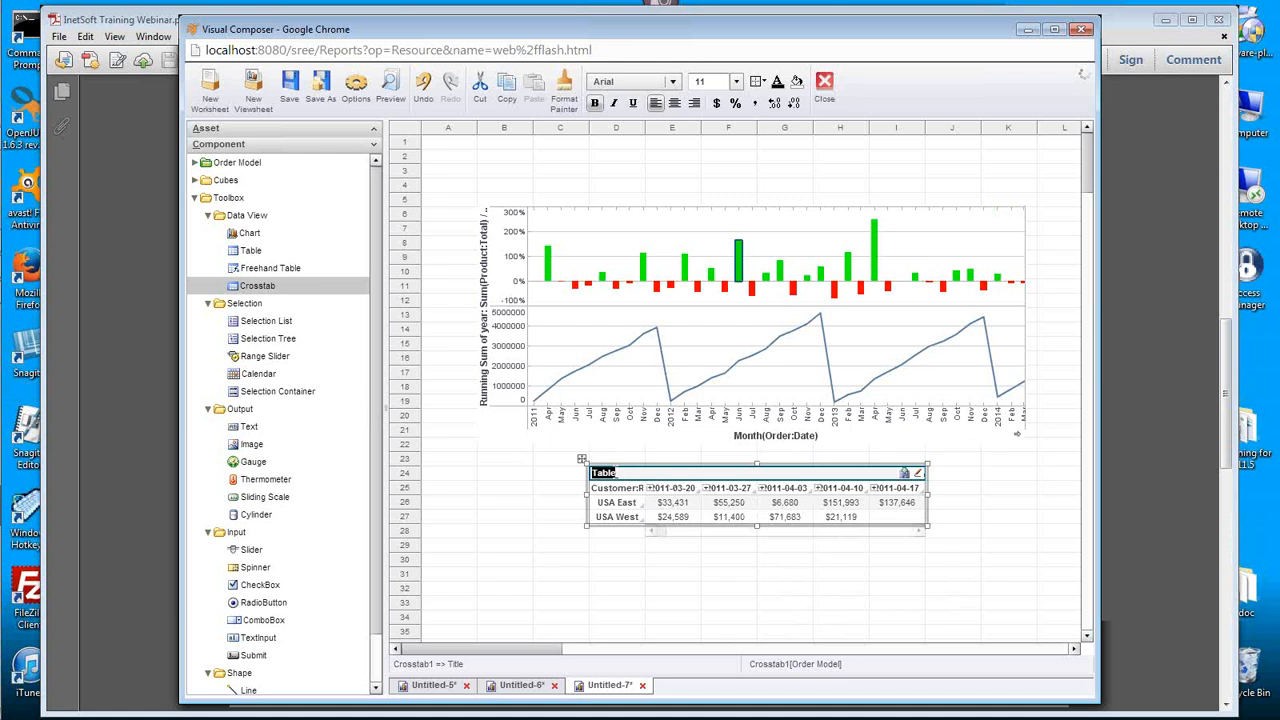
{"action": "type", "text": "Weeks"}
{"action": "left_click", "coordinate": [755, 562]}
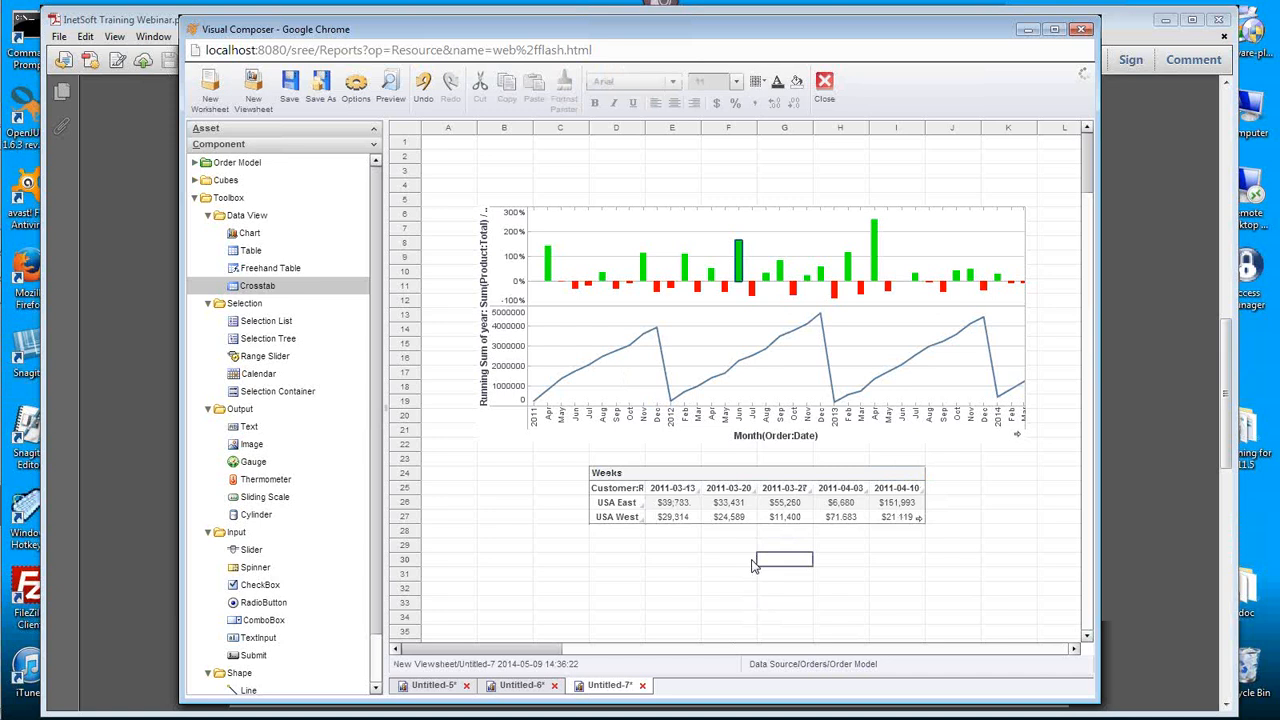
Step: Rename the Weeks crosstab component to WeekTable in its properties
{"action": "mouse_move", "coordinate": [674, 480]}
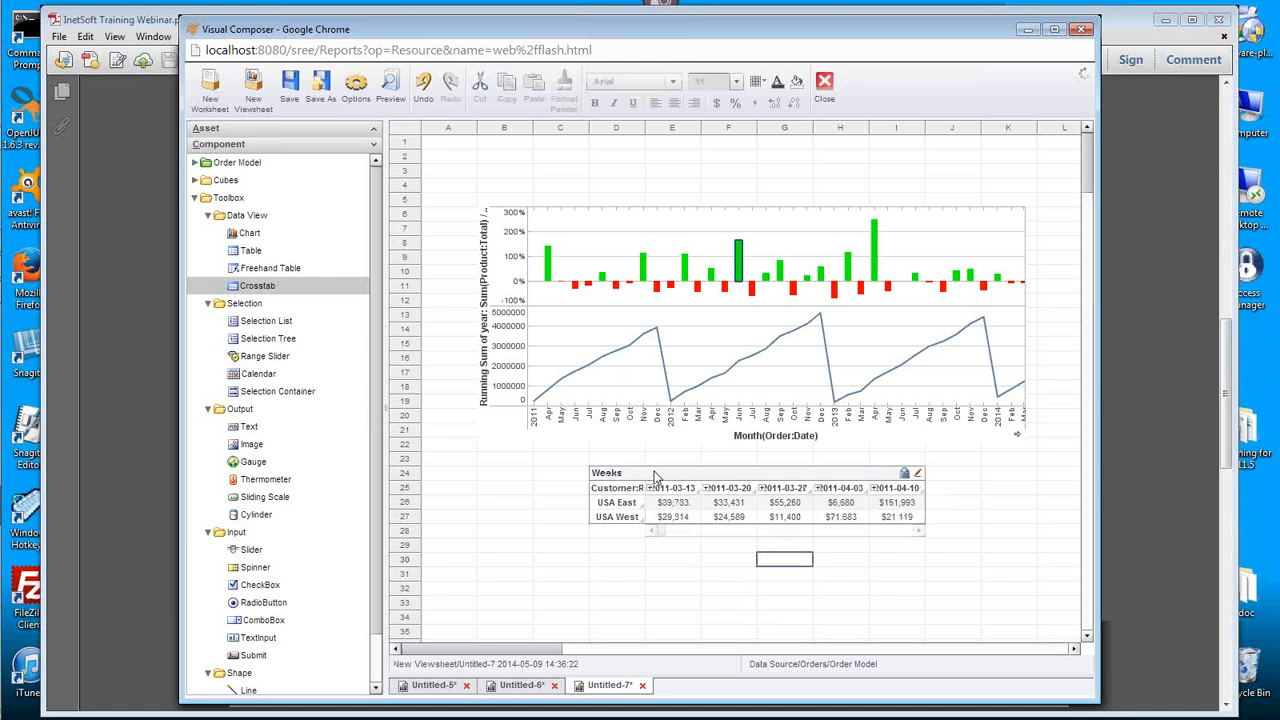
{"action": "right_click", "coordinate": [655, 476]}
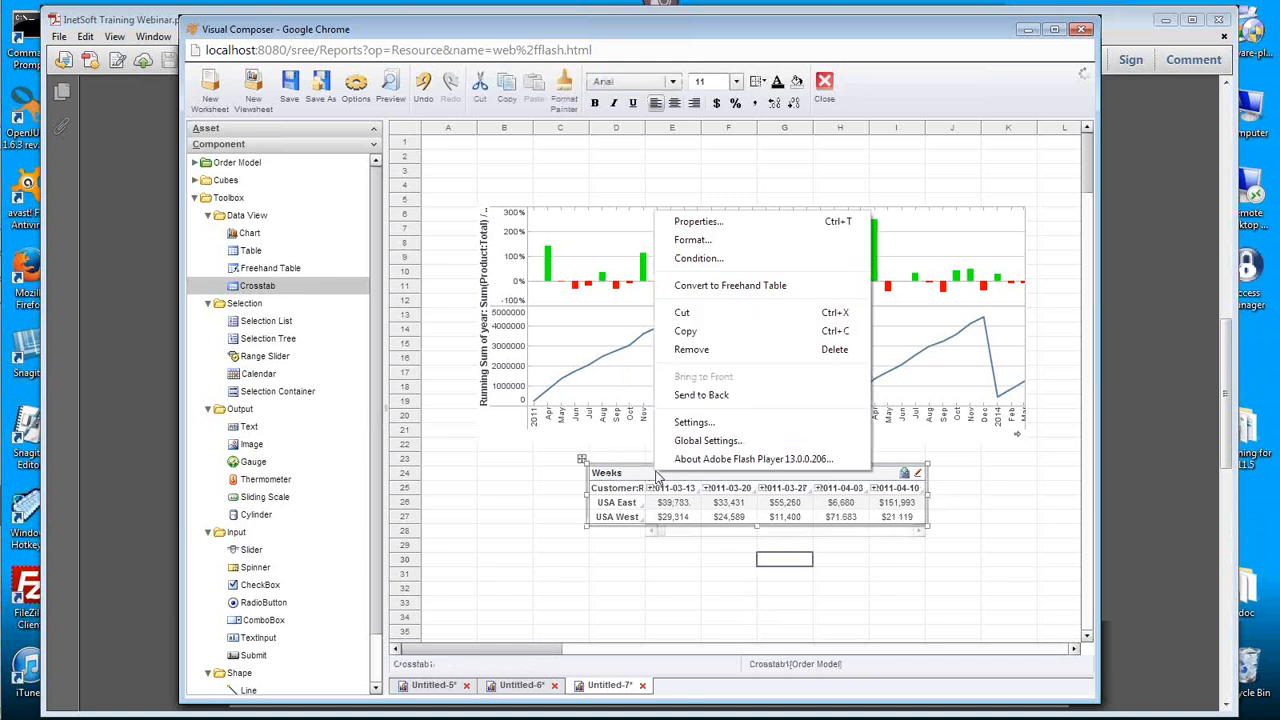
{"action": "left_click", "coordinate": [746, 228]}
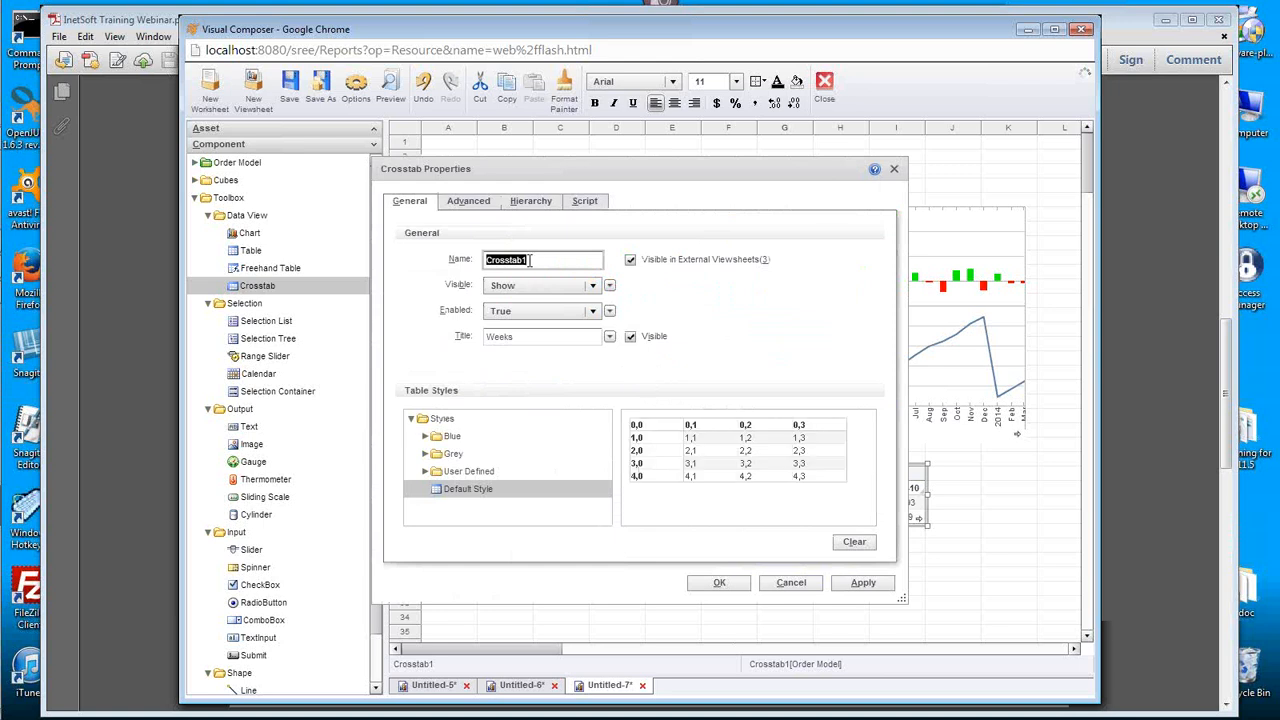
{"action": "type", "text": "WeekTable"}
{"action": "left_click", "coordinate": [720, 584]}
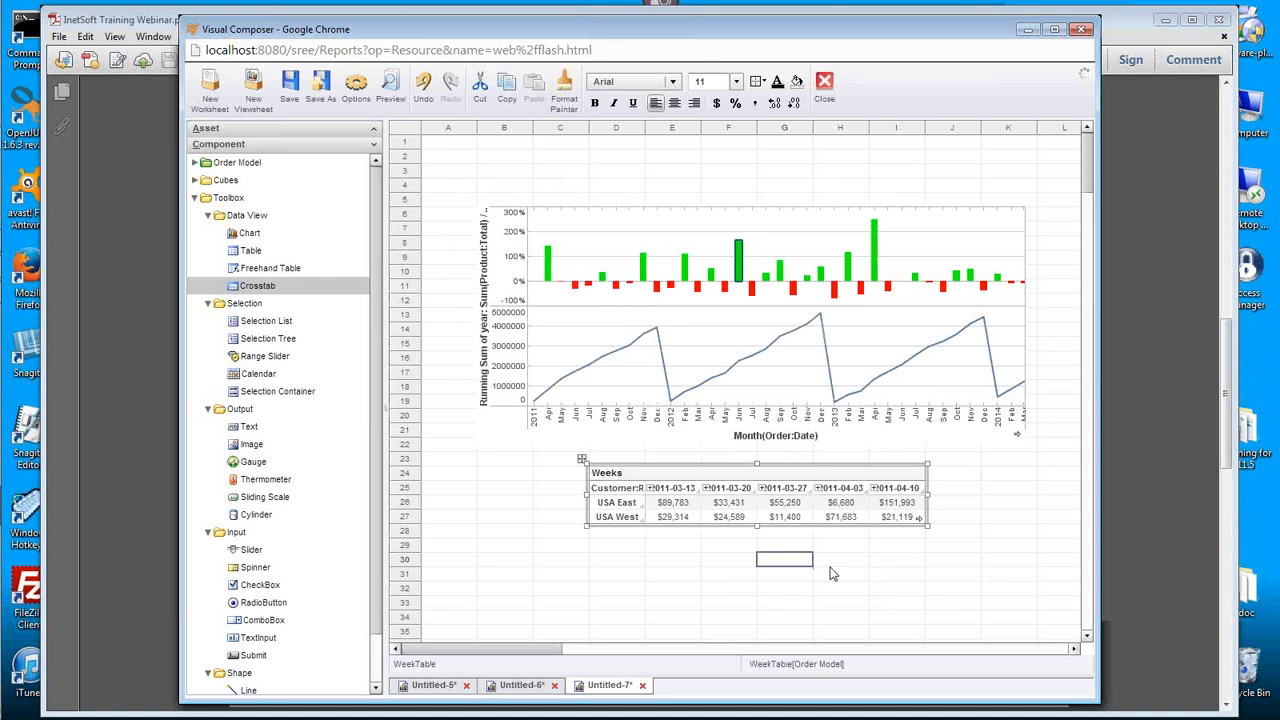
Step: Enable WeekTable as a flyover view in the percent change and running total chart's properties
{"action": "left_click", "coordinate": [705, 324]}
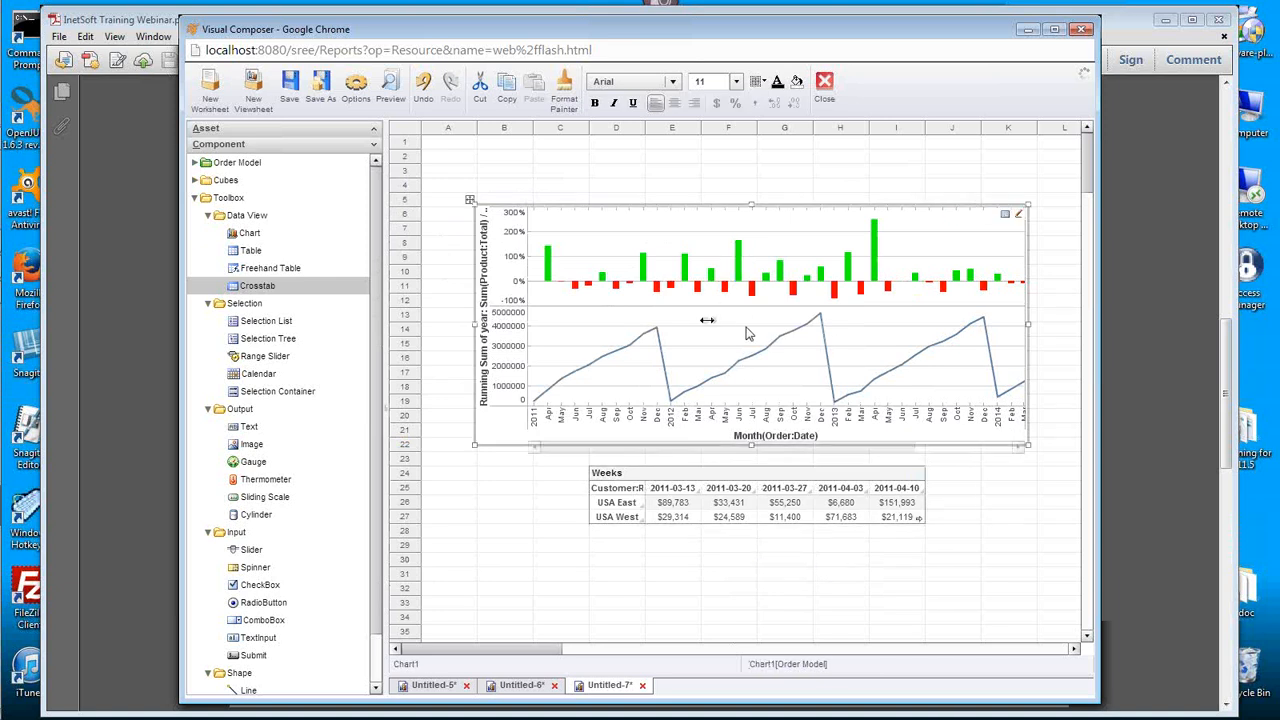
{"action": "right_click", "coordinate": [692, 328]}
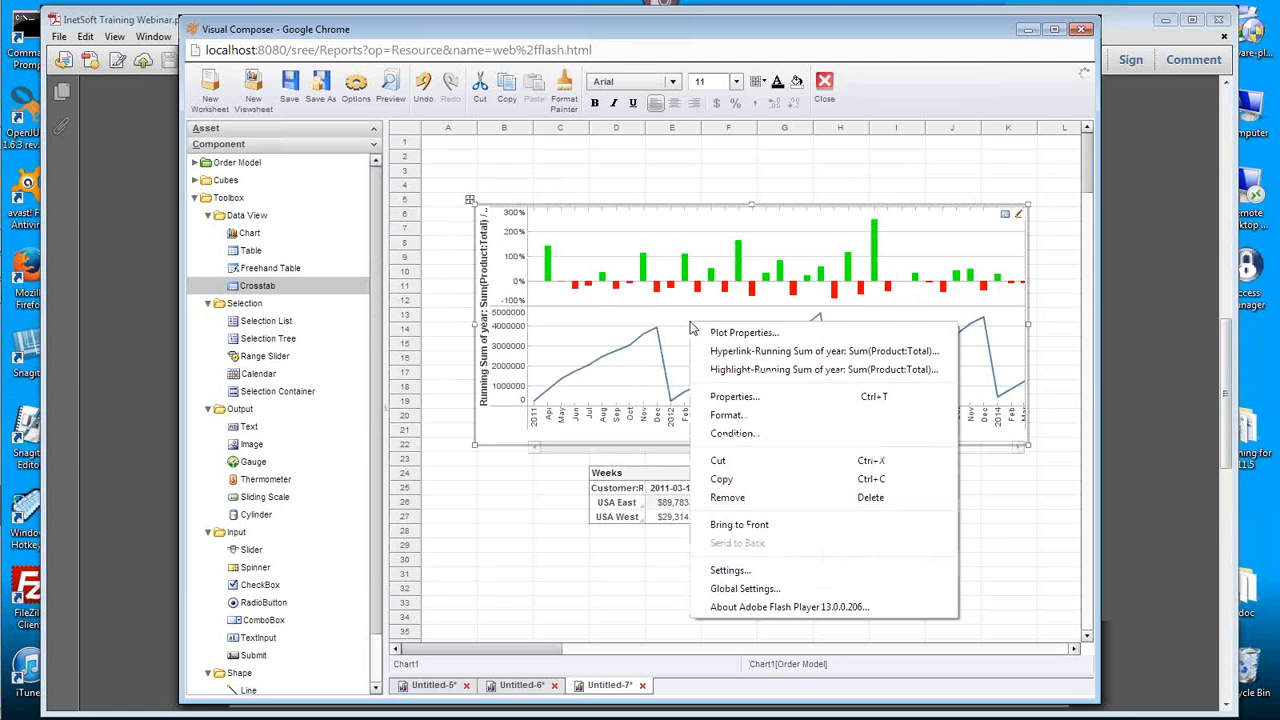
{"action": "left_click", "coordinate": [785, 401]}
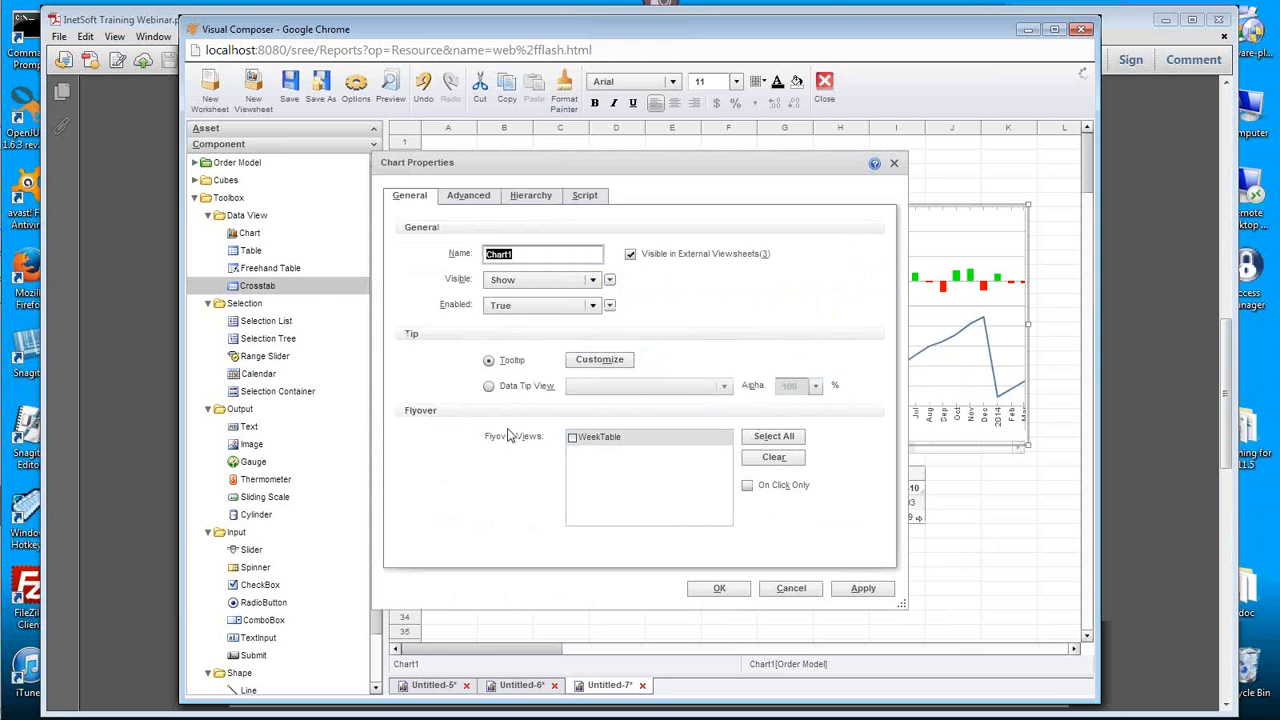
{"action": "left_click", "coordinate": [572, 438]}
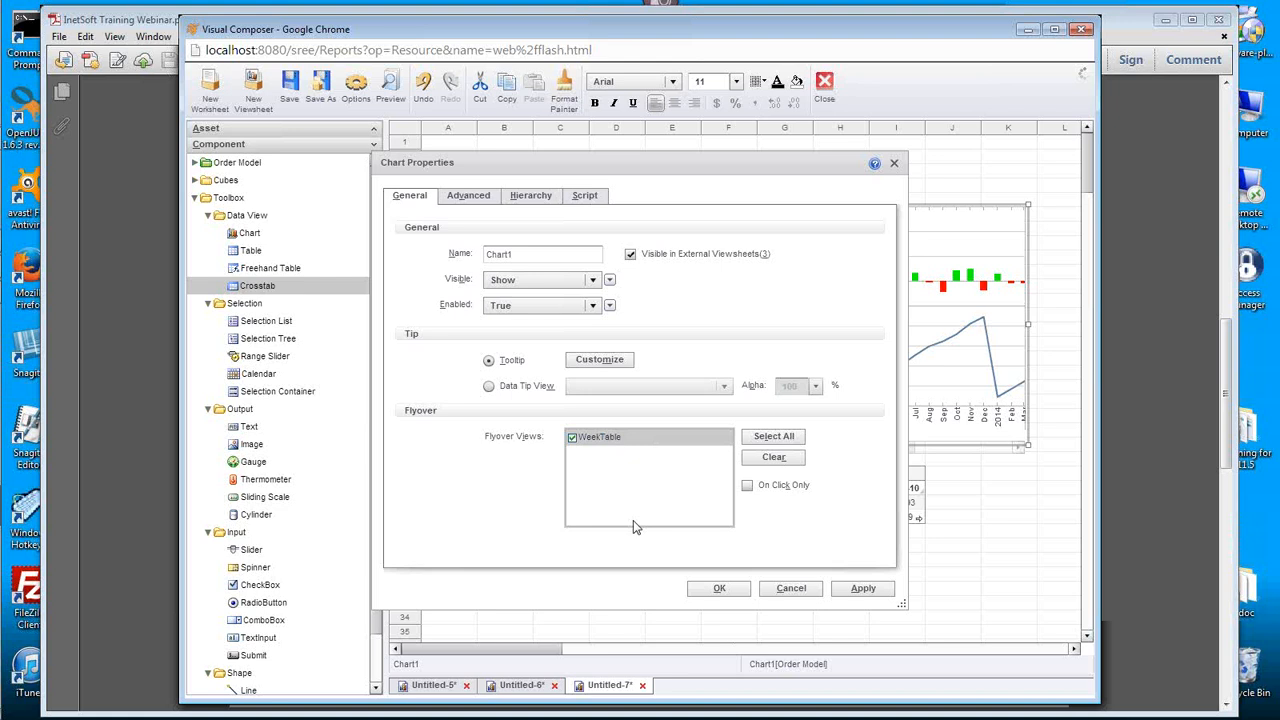
{"action": "left_click", "coordinate": [719, 589]}
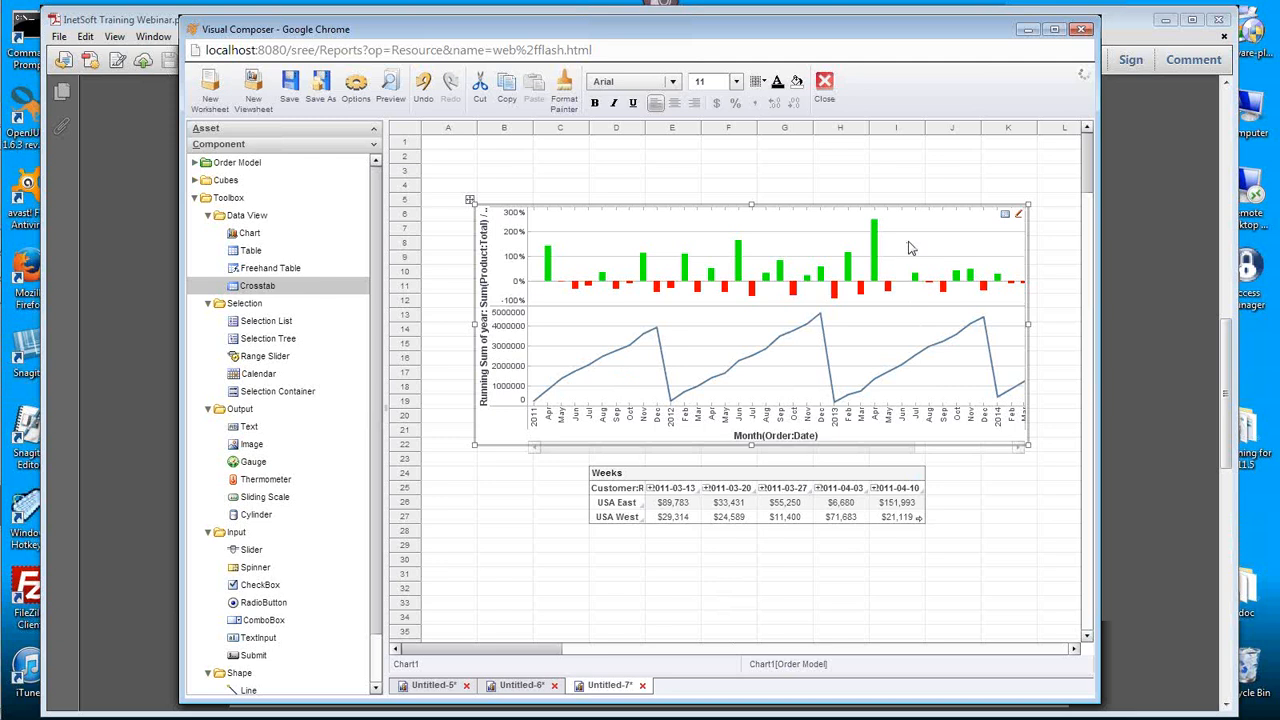
Step: Test the flyover by pointing at the chart's monthly bars, including July 2012, and checking the Weeks crosstab
{"action": "left_click", "coordinate": [875, 242]}
{"action": "mouse_move", "coordinate": [752, 294]}
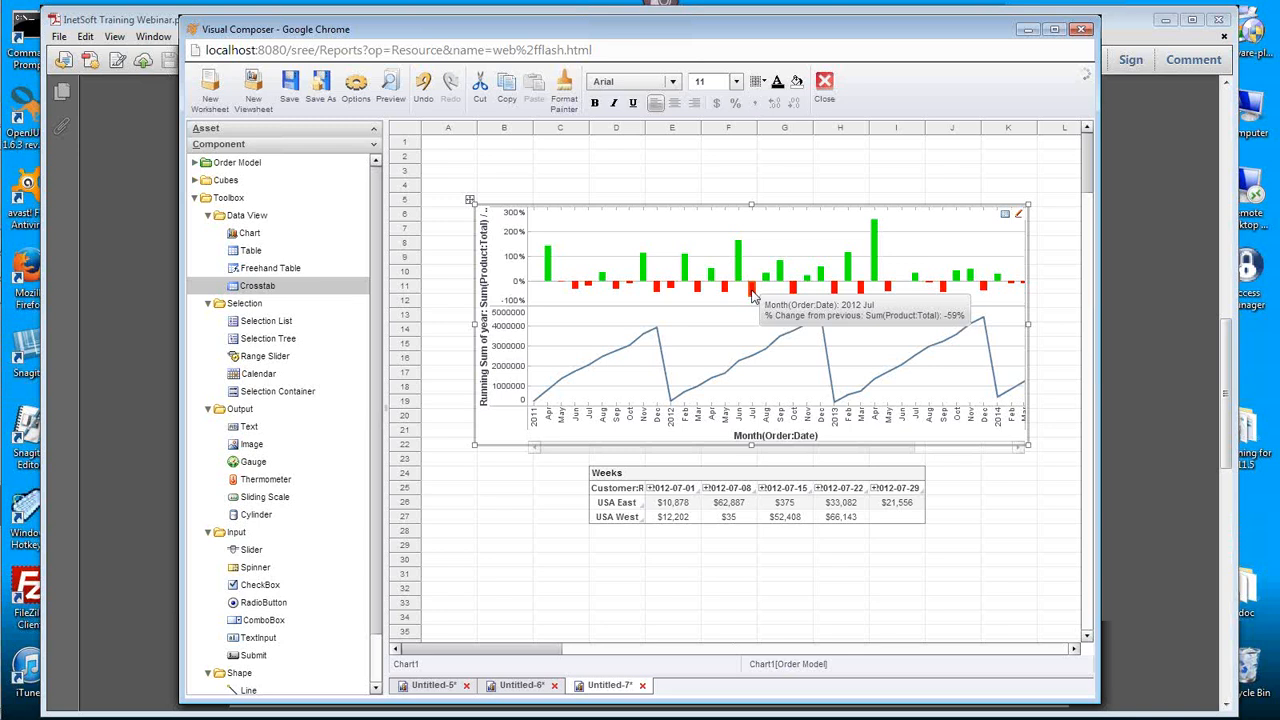
{"action": "left_click", "coordinate": [752, 293]}
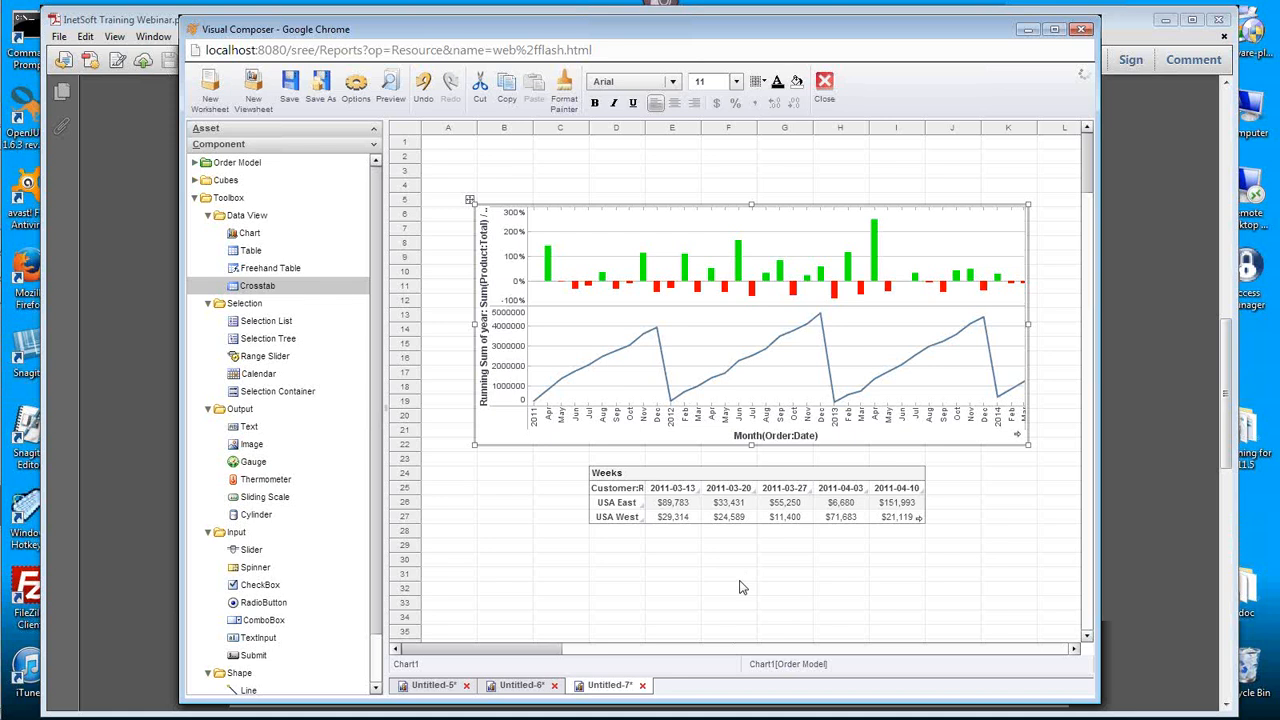
Step: Switch to the webinar PDF in Adobe Reader to view the slide of sample dashboard charts
{"action": "mouse_move", "coordinate": [3, 527]}
{"action": "mouse_move", "coordinate": [4, 420]}
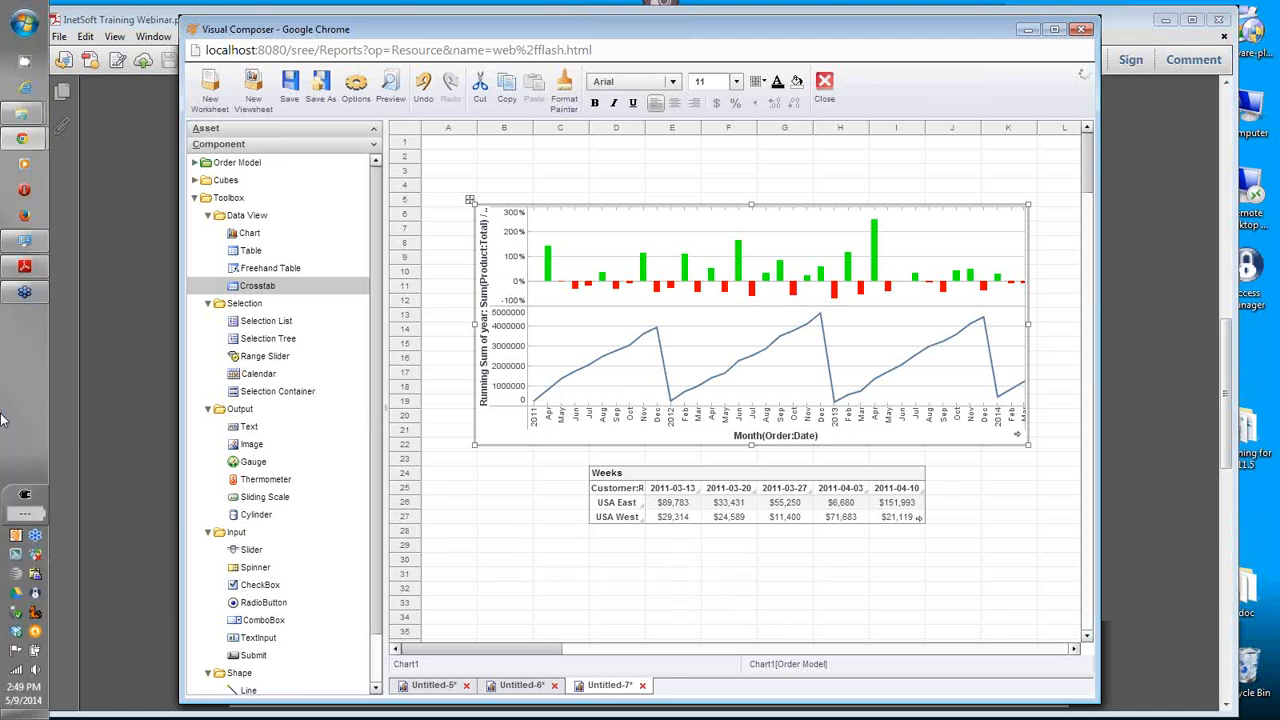
{"action": "left_click", "coordinate": [34, 272]}
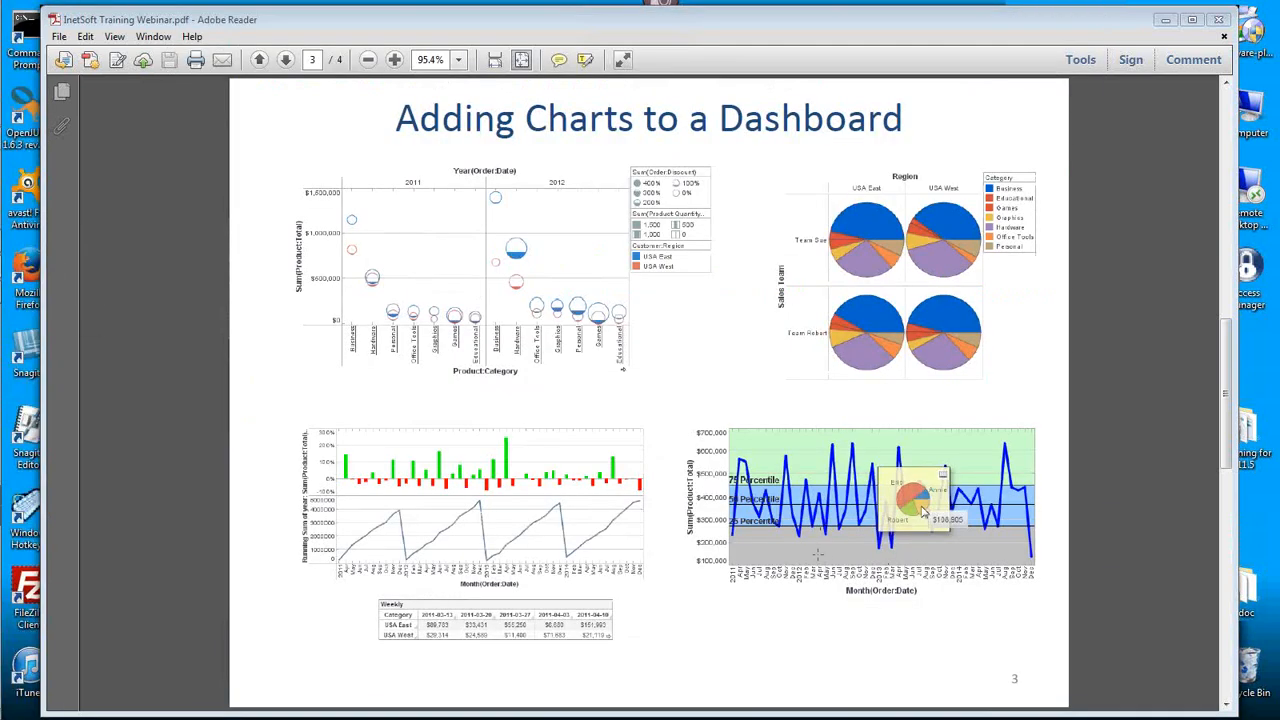
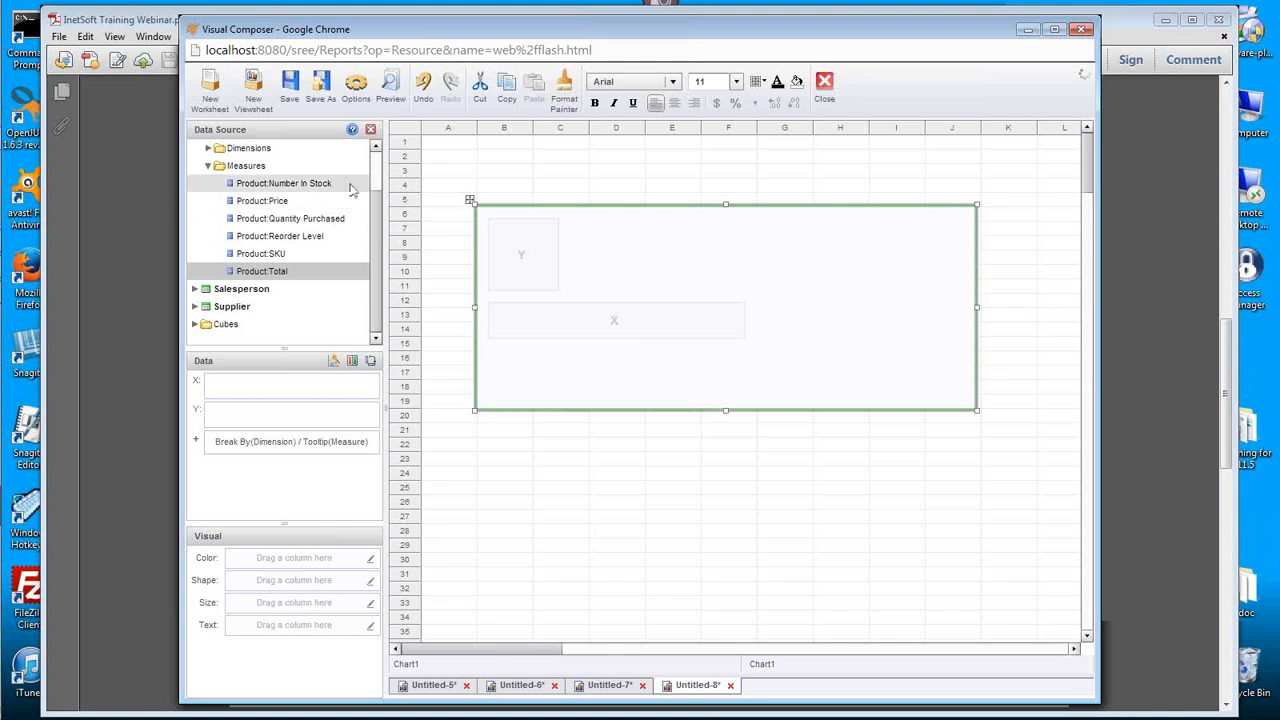
Step: Assign Order:Date to the X axis of the empty chart in the new viewsheet
{"action": "scroll", "coordinate": [380, 177], "scroll_direction": "up", "scroll_amount": 2}
{"action": "left_click", "coordinate": [195, 165]}
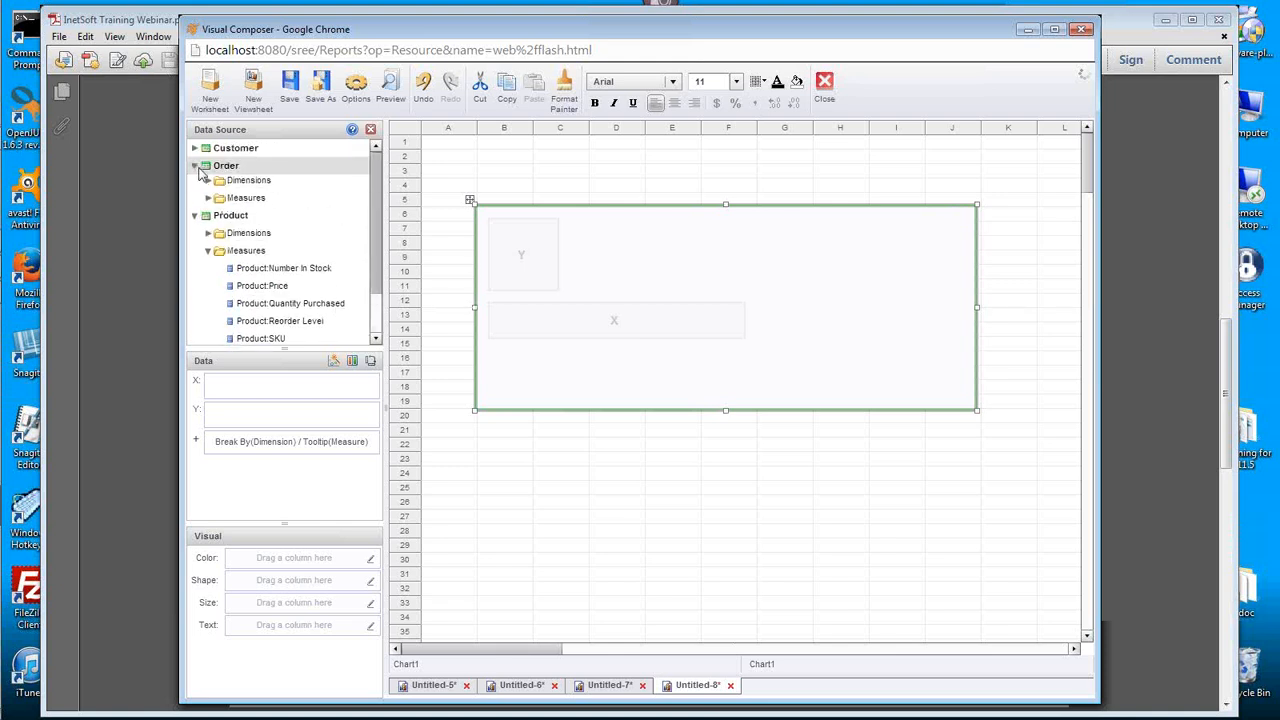
{"action": "left_click", "coordinate": [208, 183]}
{"action": "left_click_drag", "start_coordinate": [252, 201], "coordinate": [265, 385]}
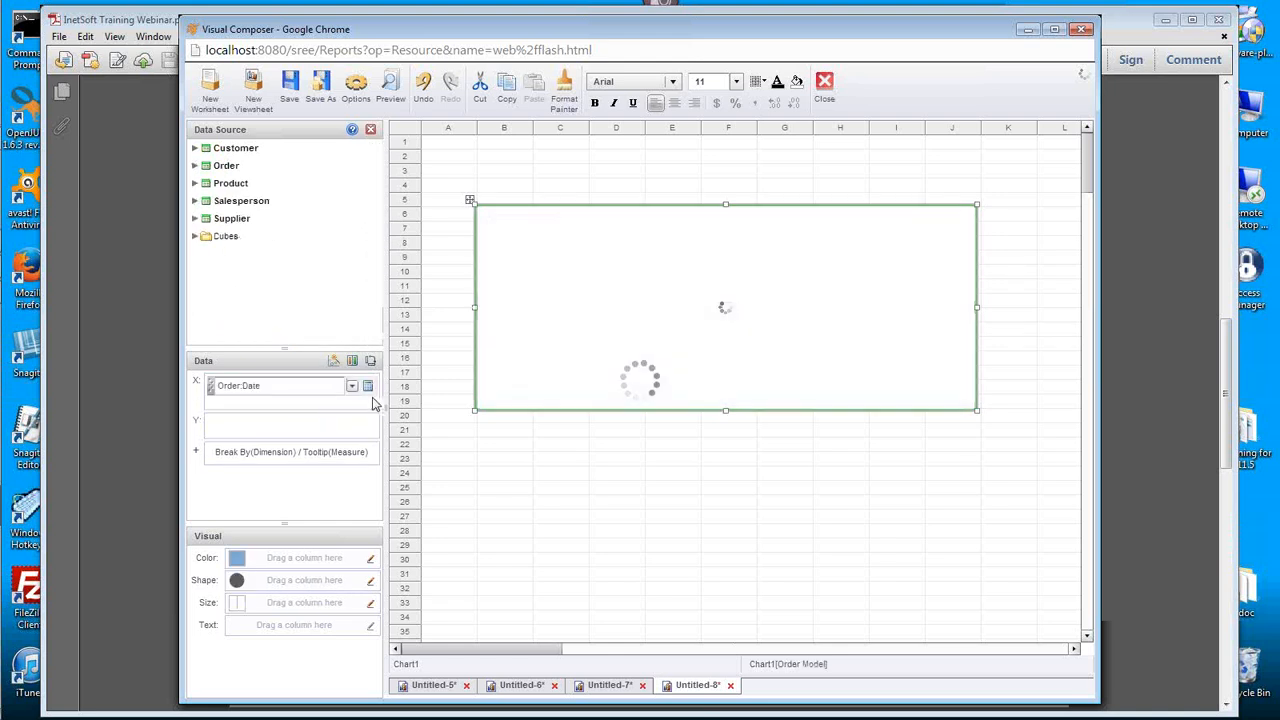
Step: Group the chart's Order:Date dimension by Month, keep it as a time series, and apply the setting
{"action": "left_click", "coordinate": [368, 385]}
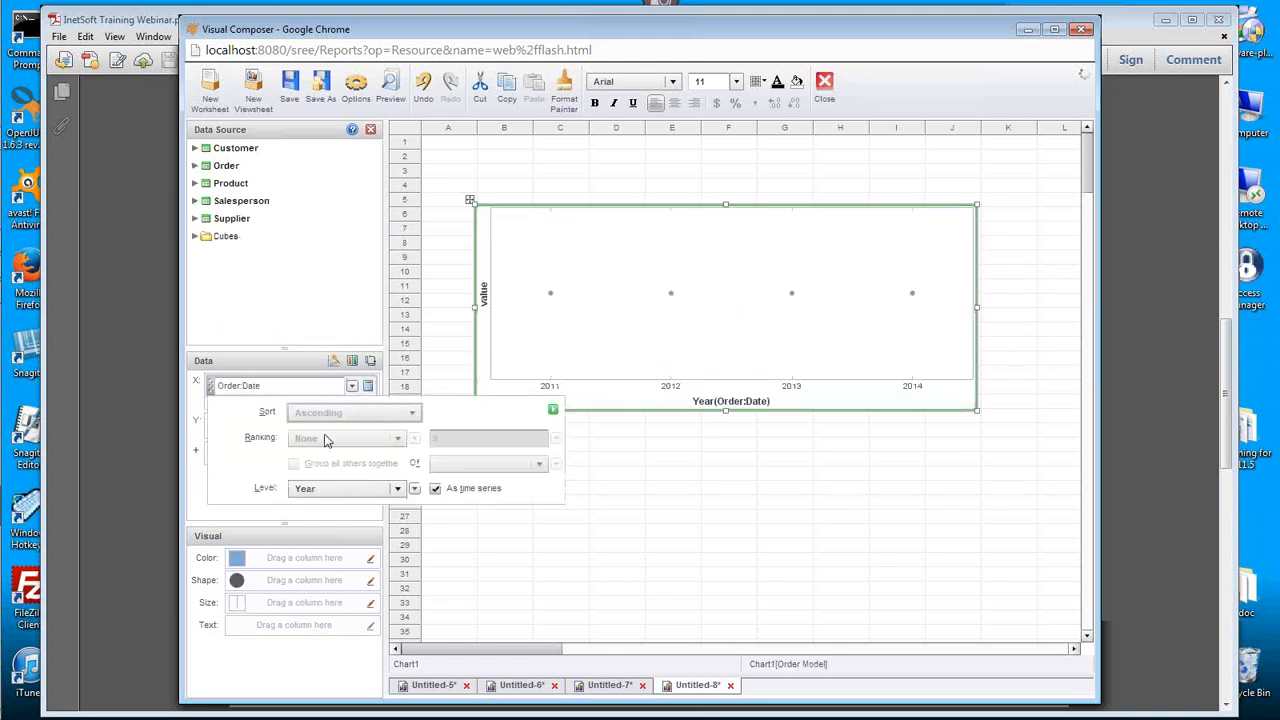
{"action": "left_click", "coordinate": [343, 488]}
{"action": "left_click", "coordinate": [325, 560]}
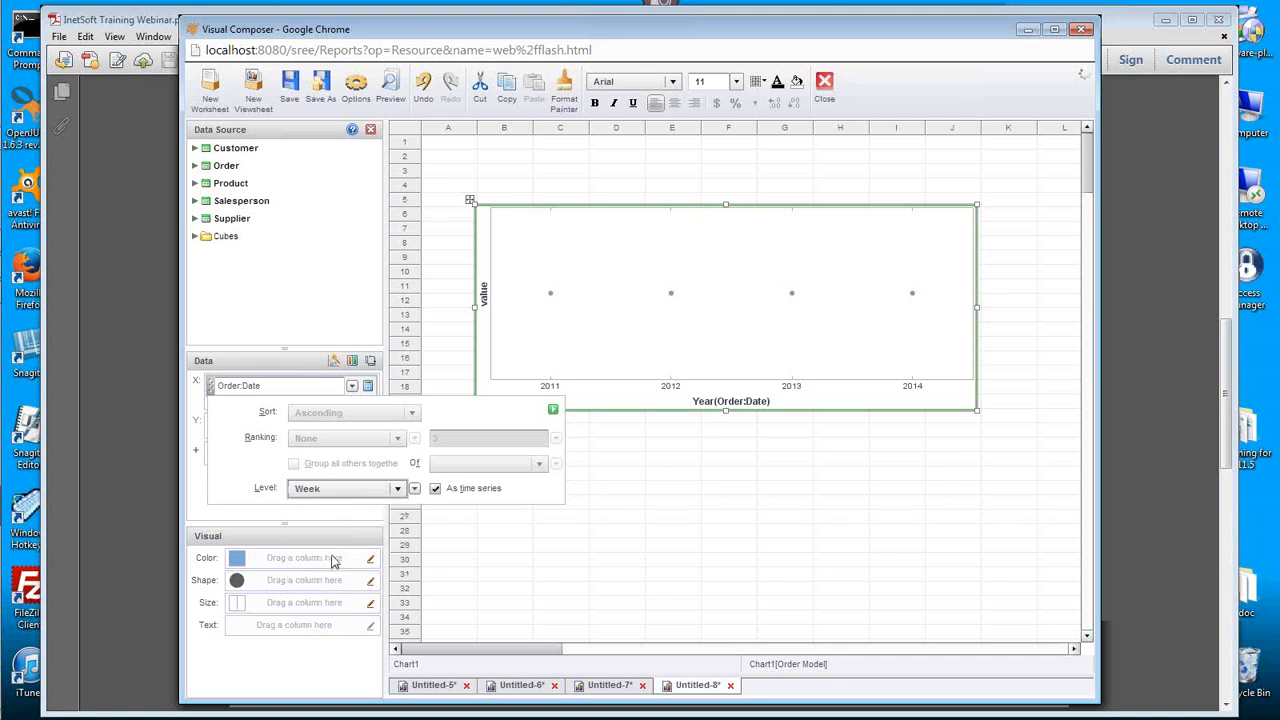
{"action": "left_click", "coordinate": [370, 488]}
{"action": "left_click", "coordinate": [388, 515]}
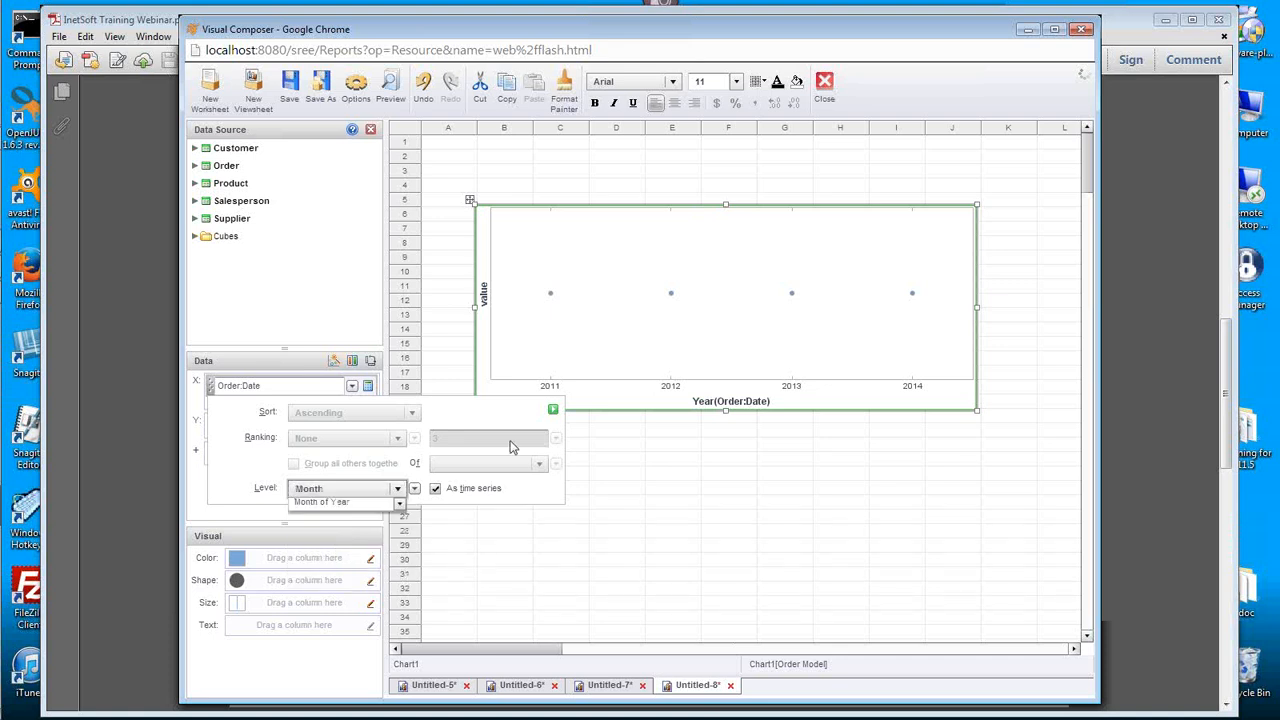
{"action": "left_click", "coordinate": [553, 410]}
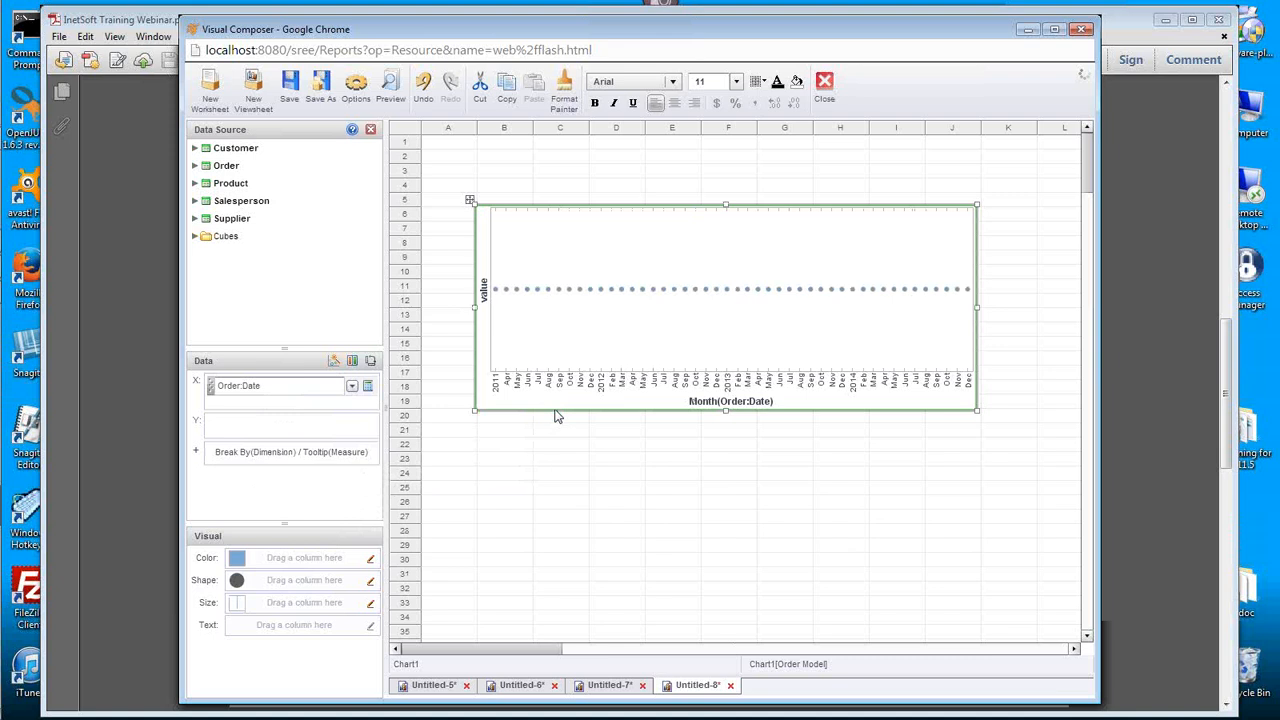
Step: Assign Product:Total to the chart's Y axis and thicken the plotted line
{"action": "left_click", "coordinate": [195, 184]}
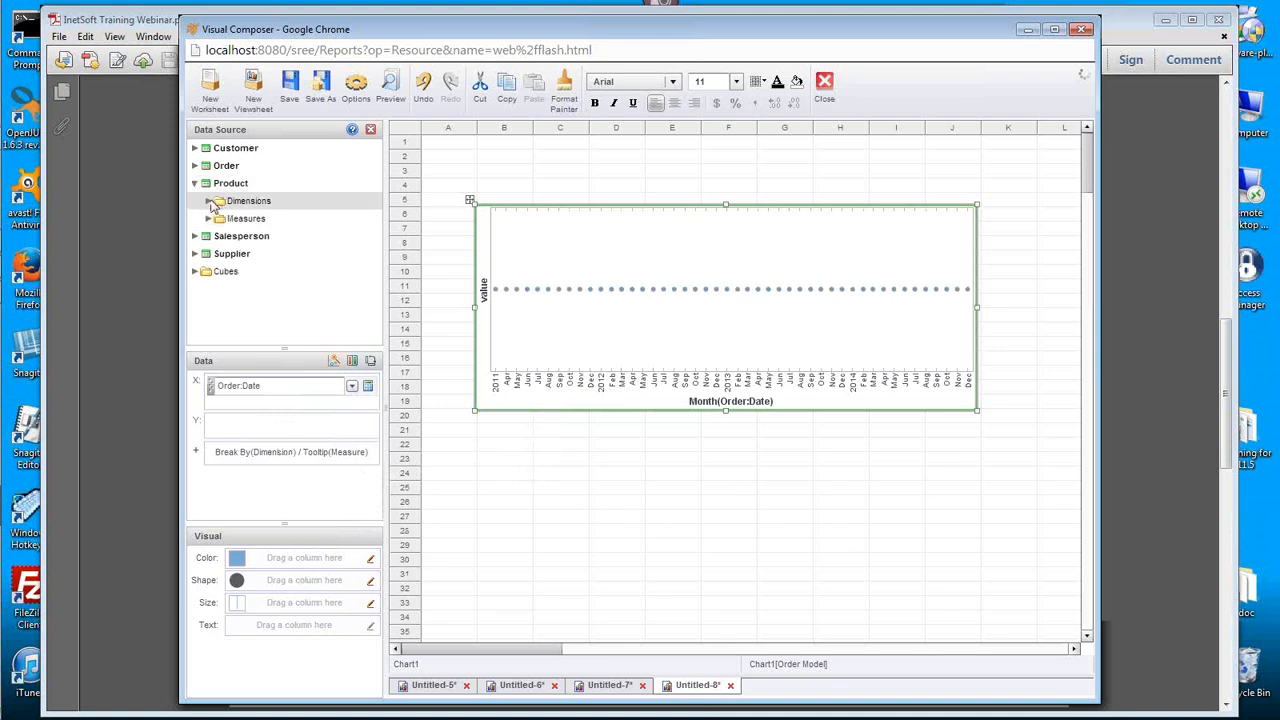
{"action": "left_click", "coordinate": [208, 218]}
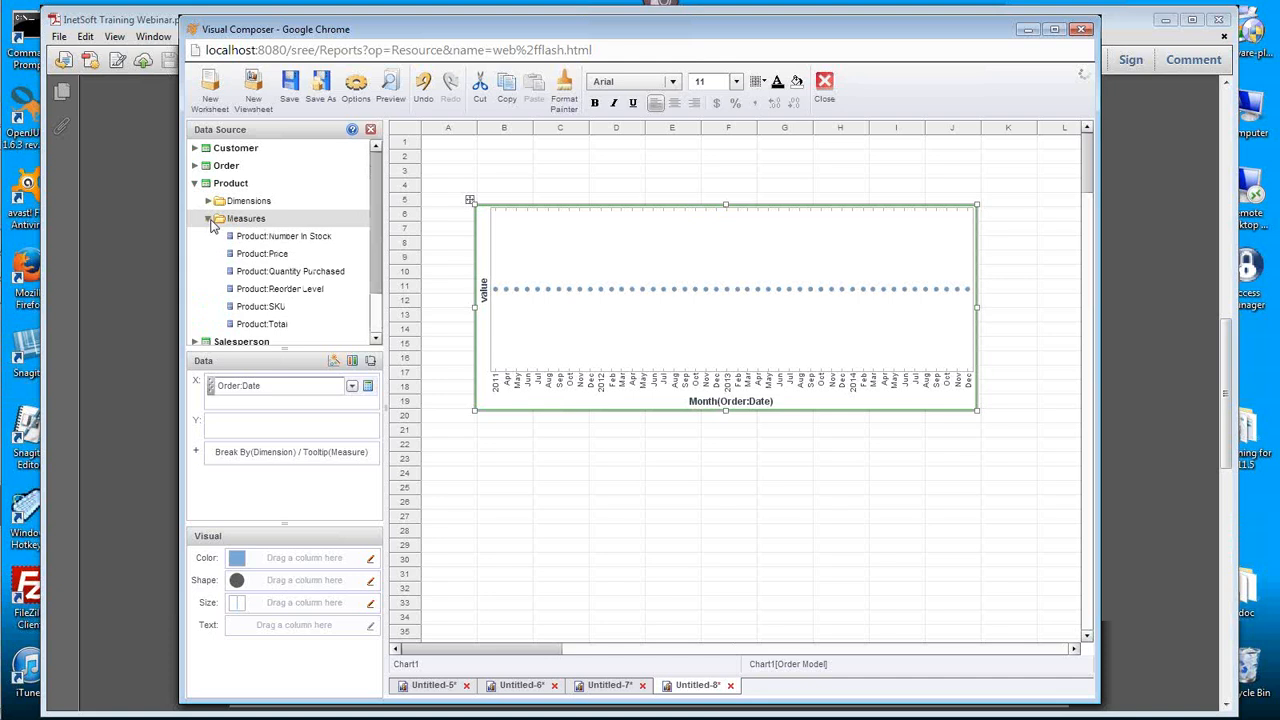
{"action": "left_click_drag", "start_coordinate": [303, 328], "coordinate": [338, 432]}
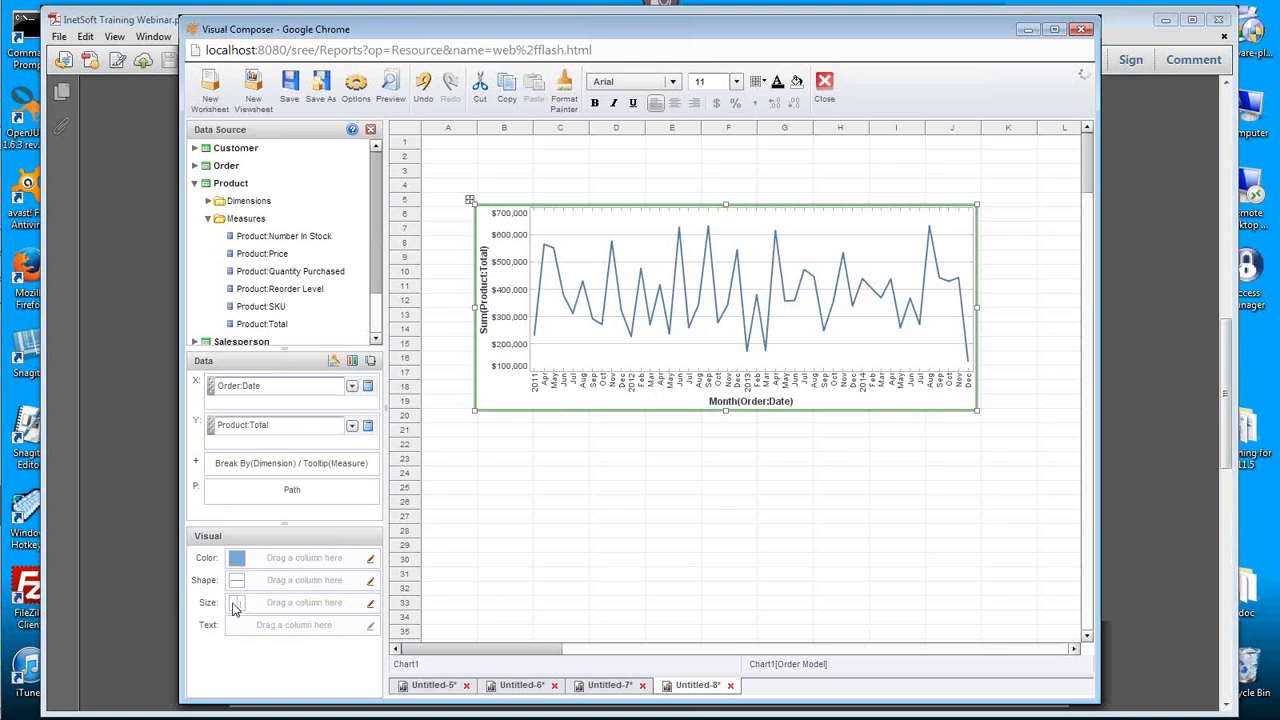
{"action": "left_click", "coordinate": [370, 603]}
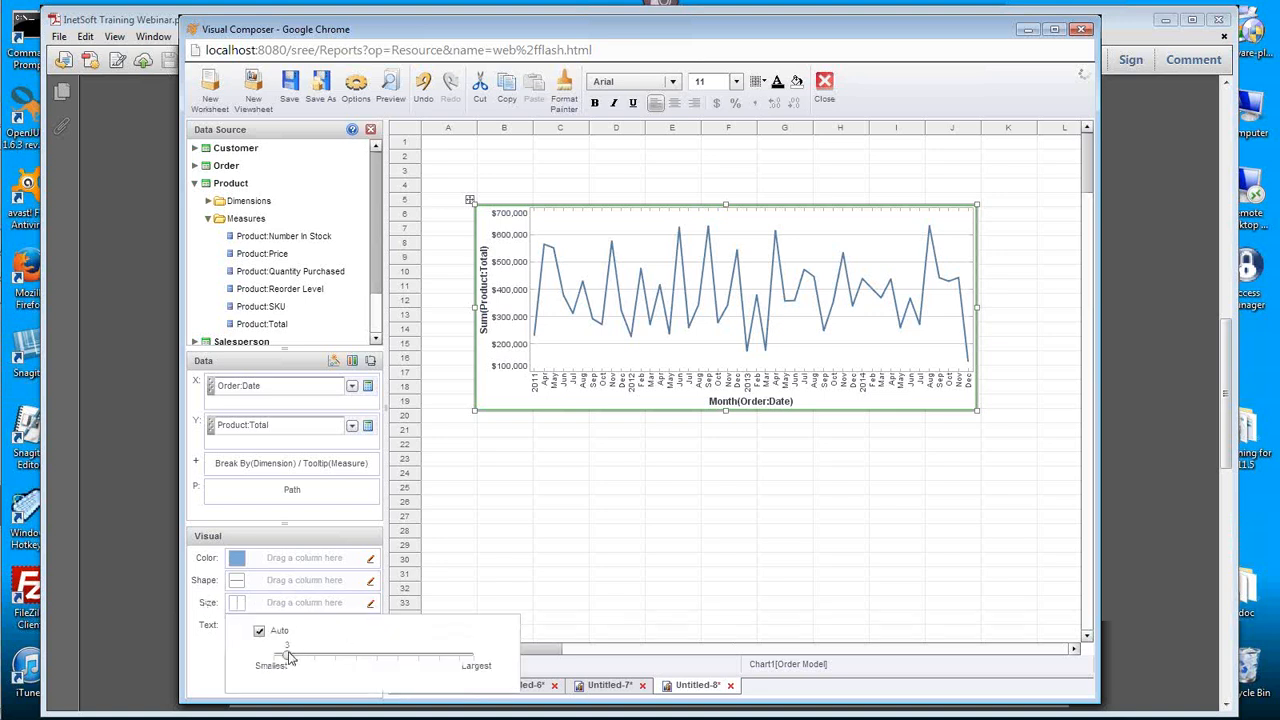
{"action": "left_click_drag", "start_coordinate": [289, 661], "coordinate": [315, 657]}
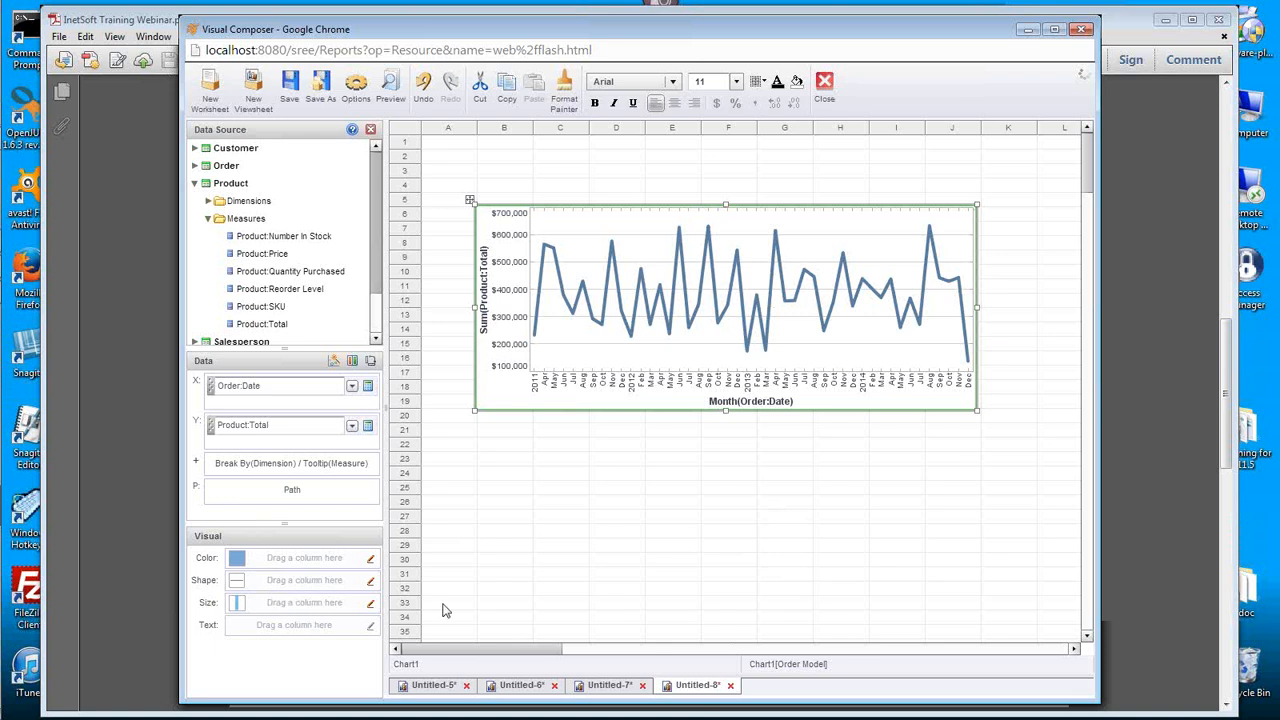
Step: Review the line style options available for the chart's shape, leaving the solid line selected
{"action": "left_click", "coordinate": [370, 580]}
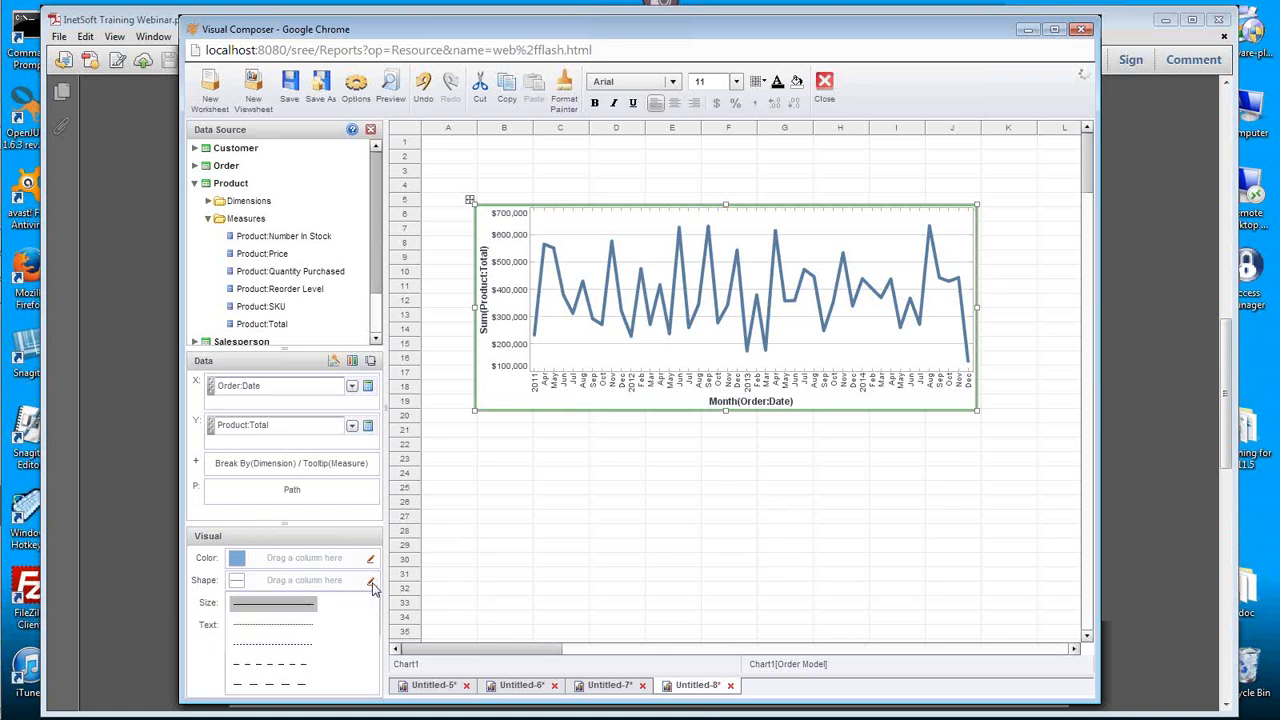
{"action": "left_click", "coordinate": [201, 585]}
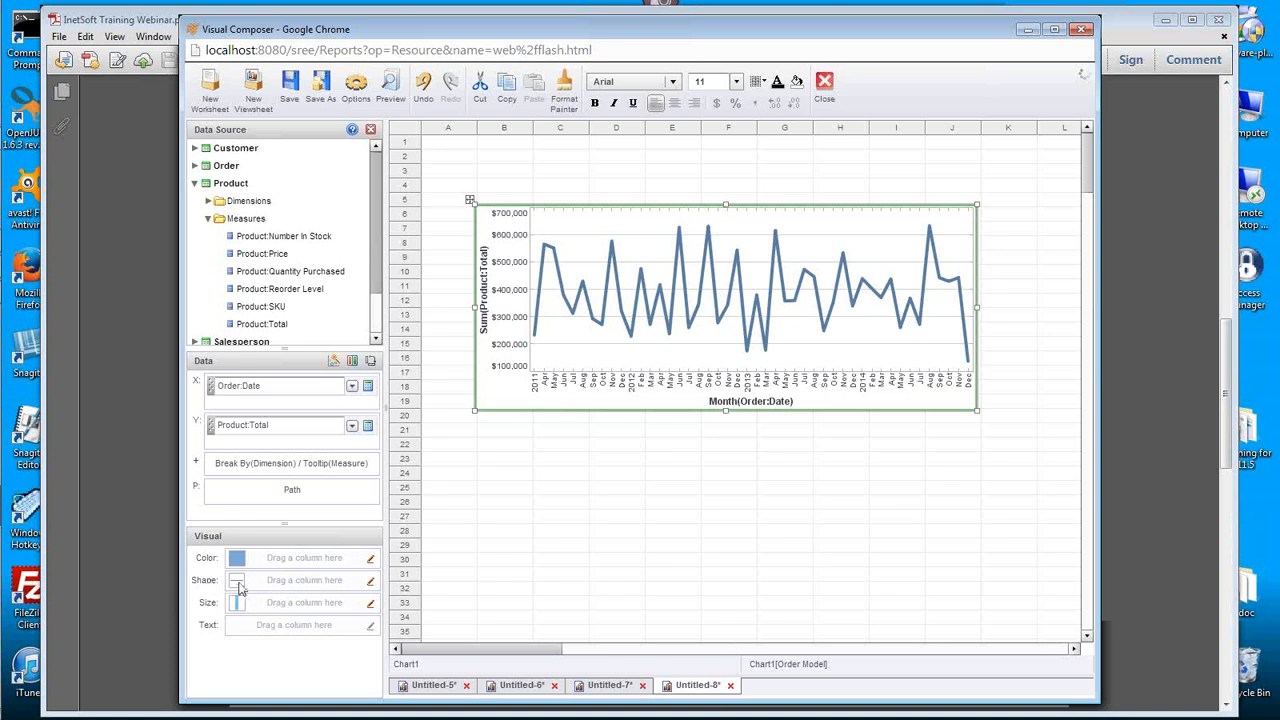
{"action": "left_click", "coordinate": [370, 581]}
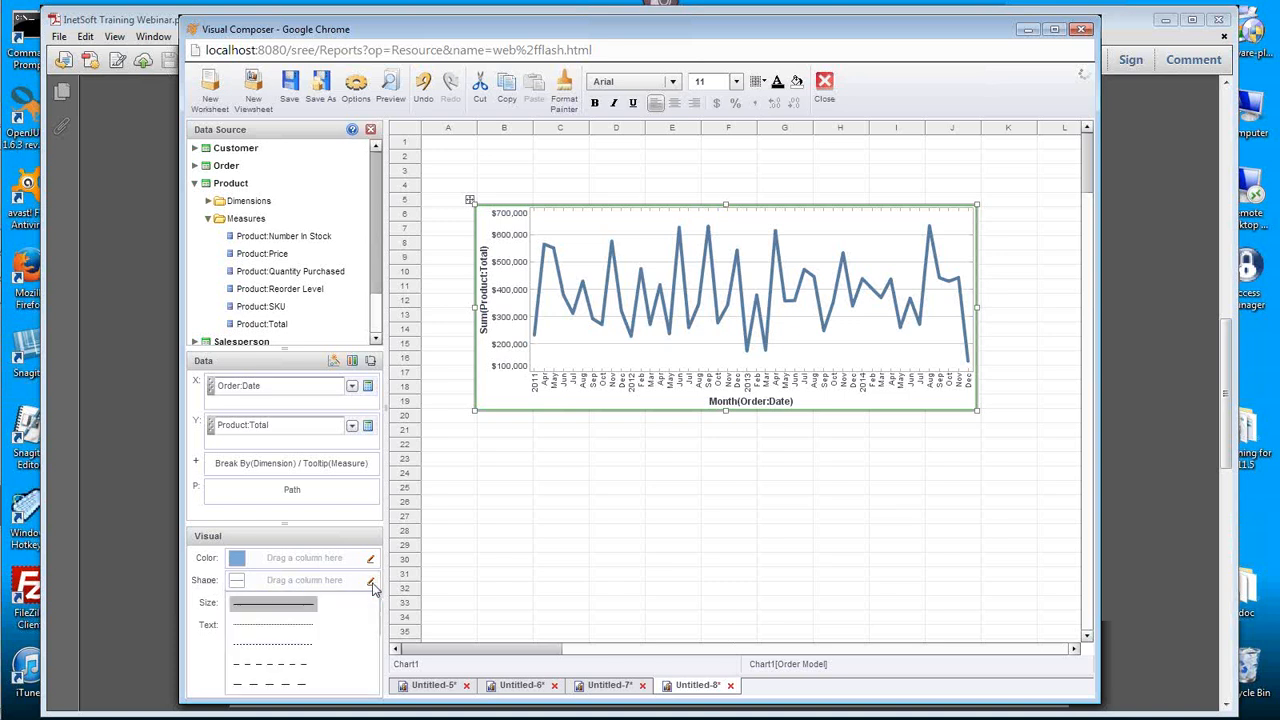
{"action": "left_click", "coordinate": [310, 590]}
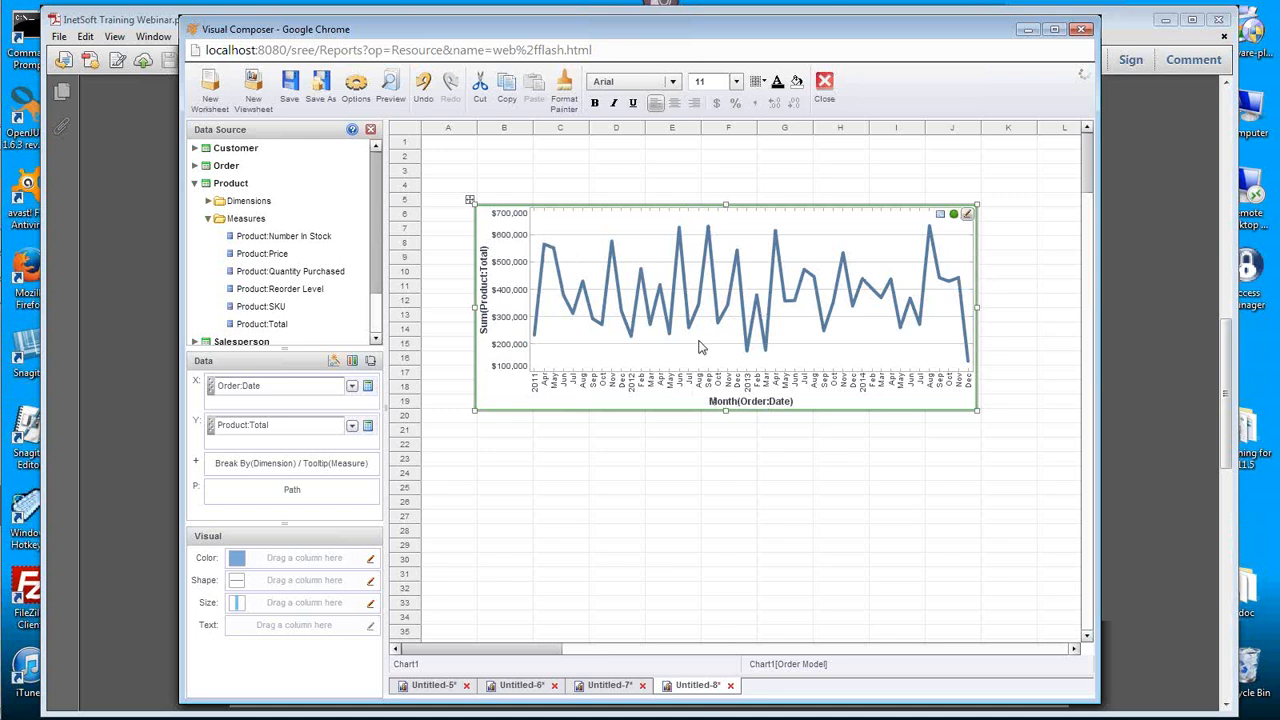
{"action": "right_click", "coordinate": [646, 265]}
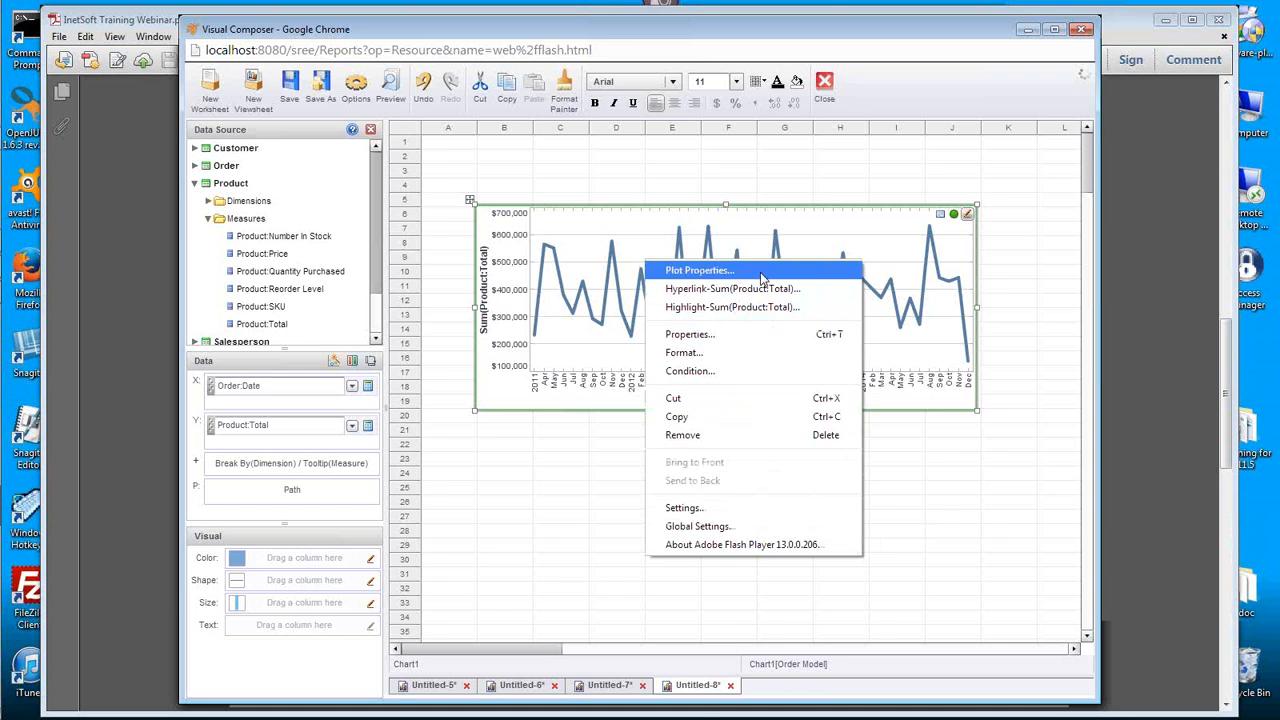
{"action": "left_click", "coordinate": [728, 270]}
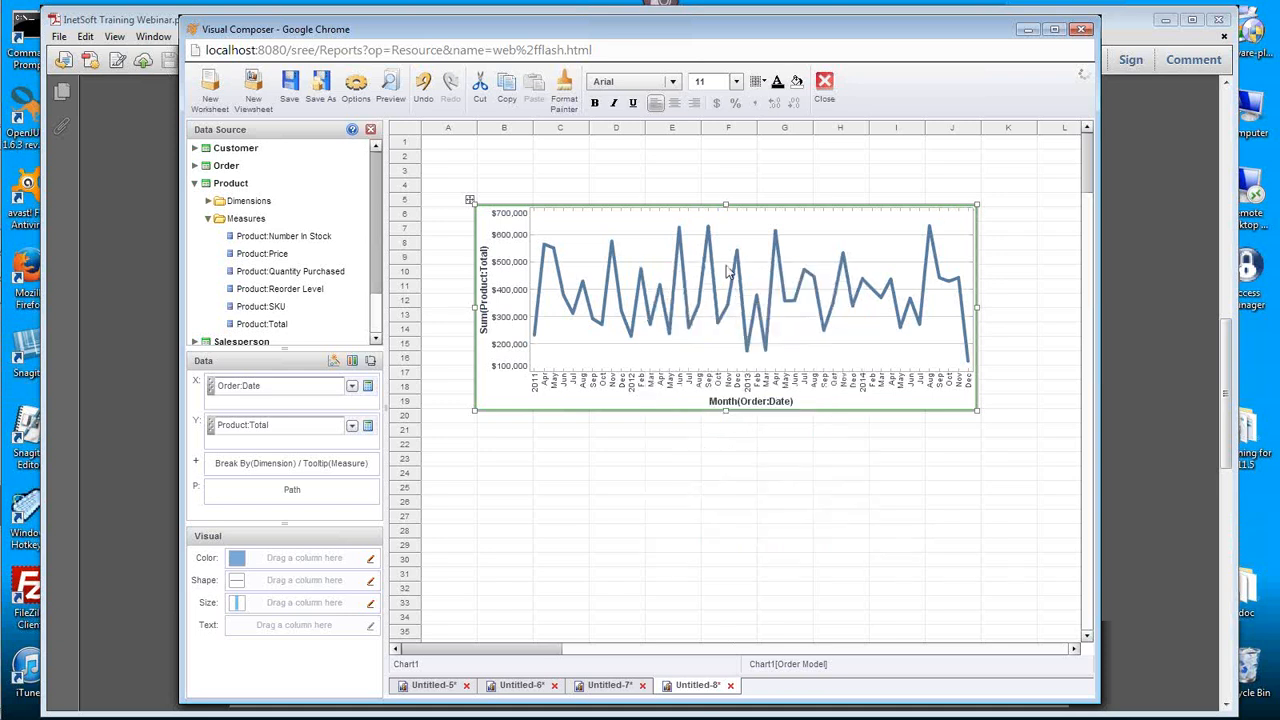
{"action": "left_click", "coordinate": [805, 222]}
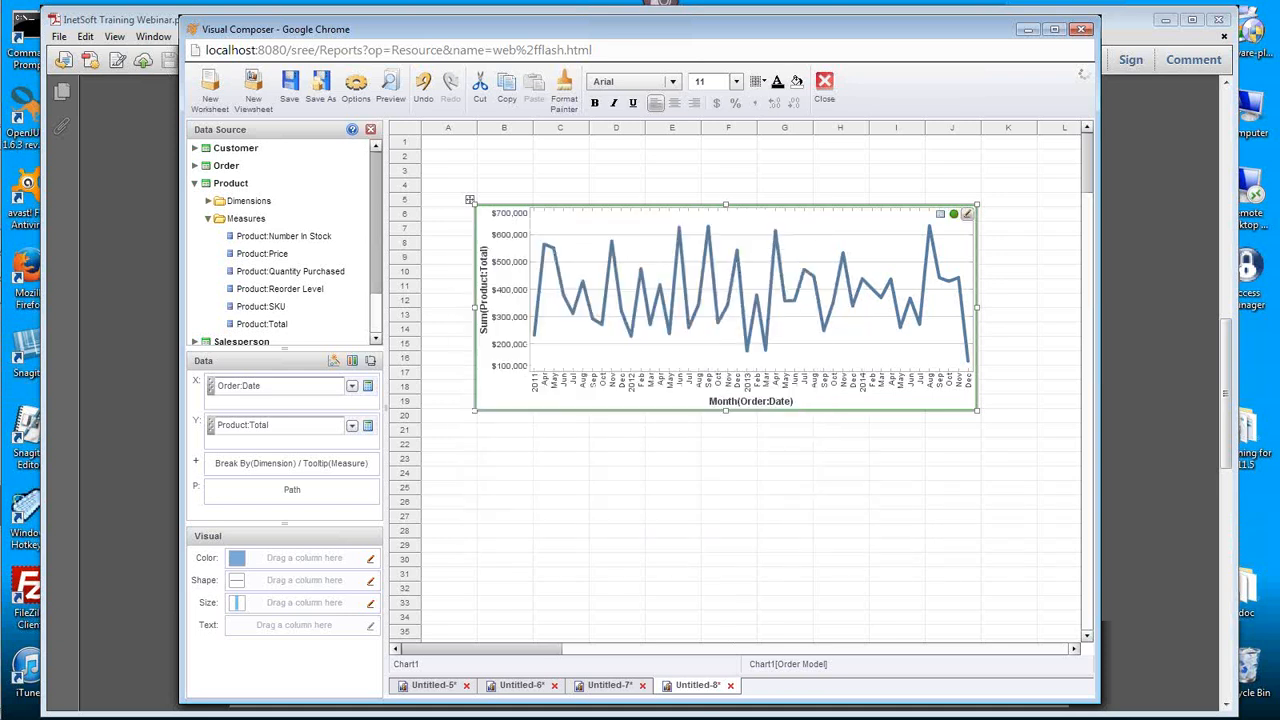
Step: Start adding a new target line in the chart's advanced properties
{"action": "right_click", "coordinate": [700, 280]}
{"action": "left_click", "coordinate": [740, 354]}
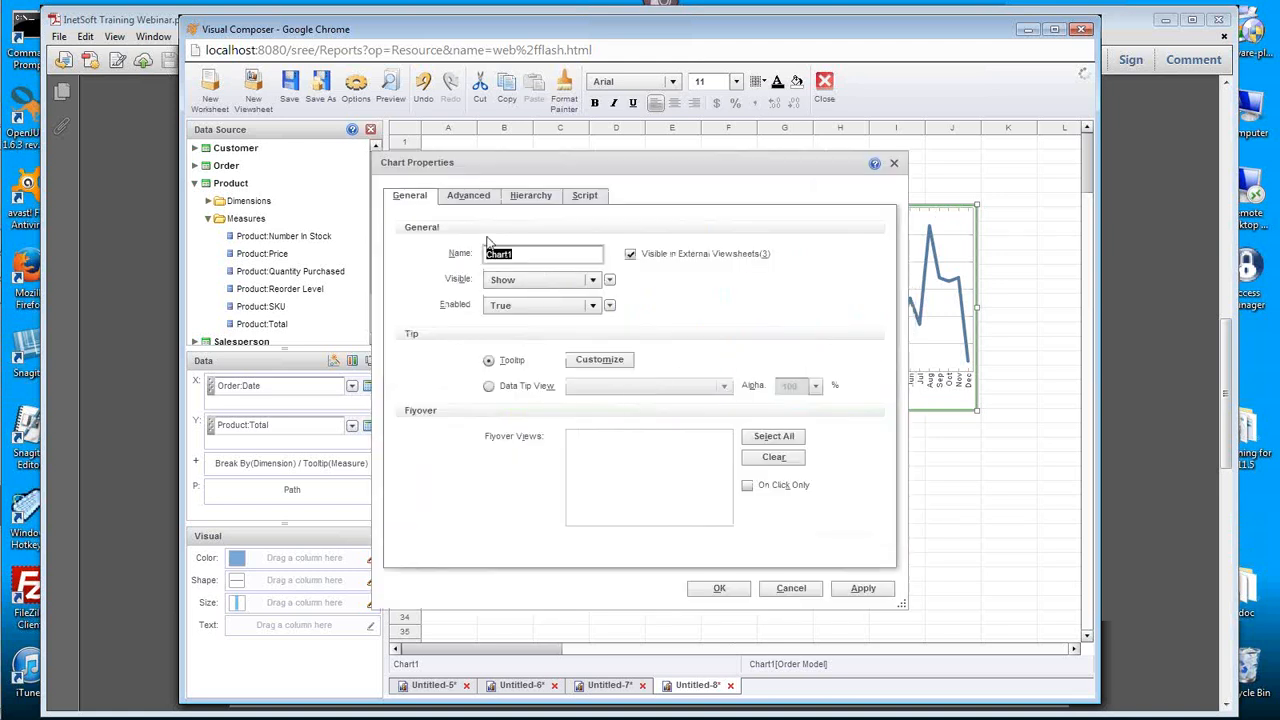
{"action": "left_click", "coordinate": [488, 200]}
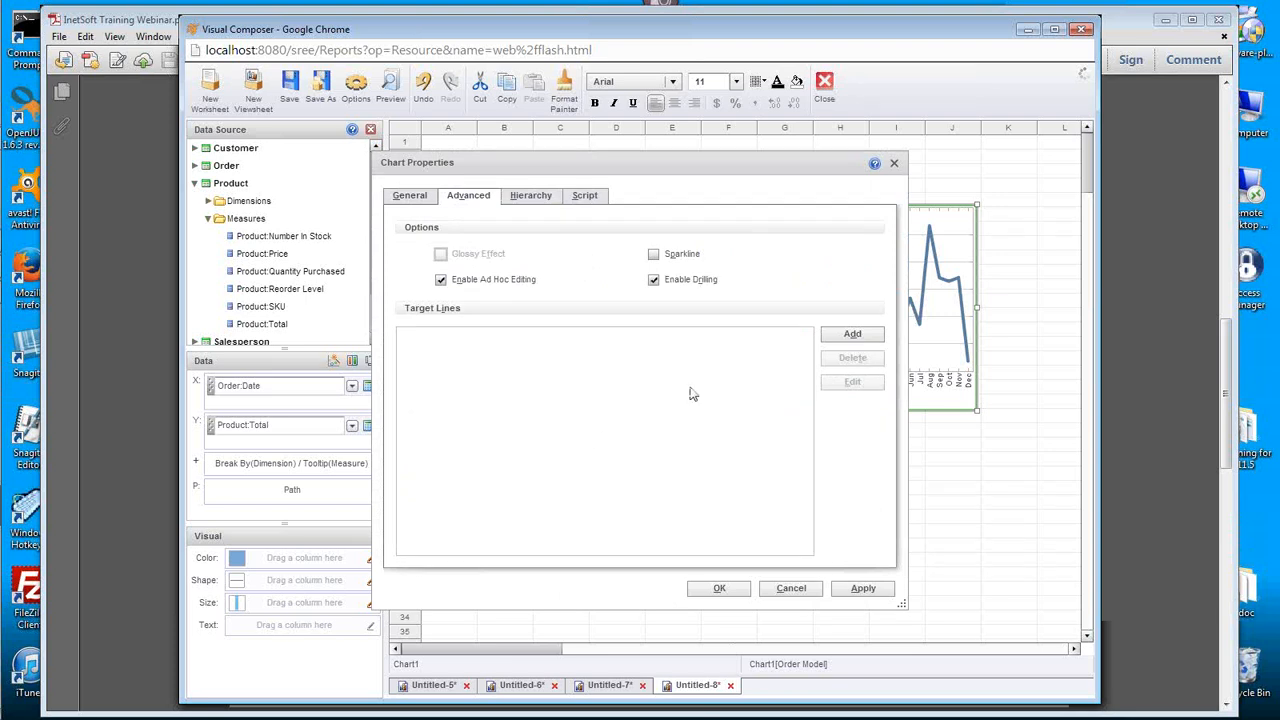
{"action": "left_click", "coordinate": [876, 336]}
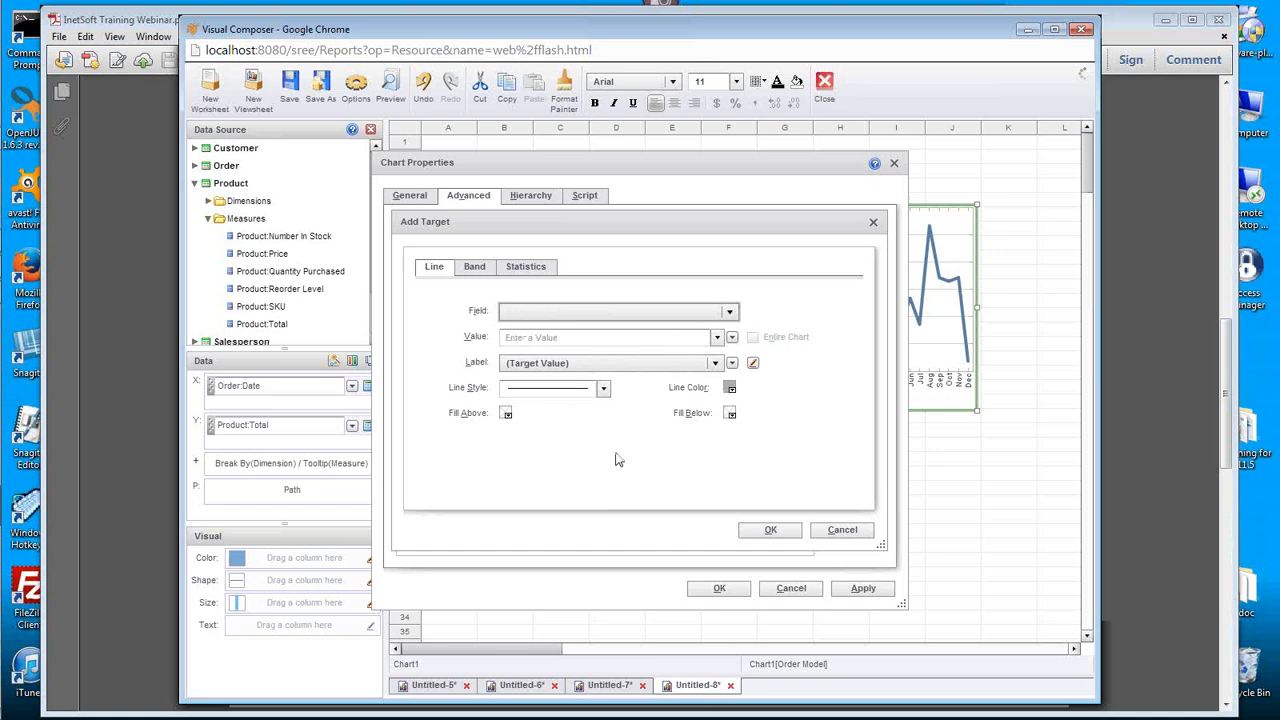
Step: Compare the line and band target settings, including the choices for the band's From Value
{"action": "left_click", "coordinate": [476, 272]}
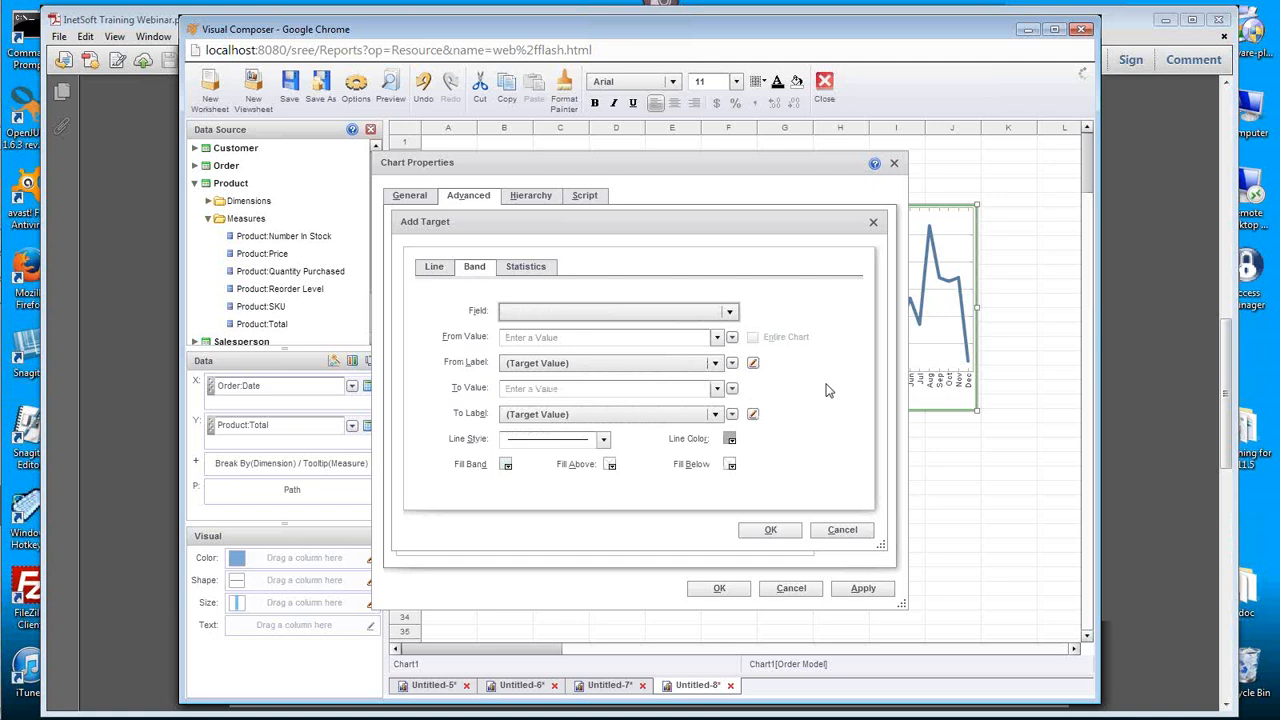
{"action": "left_click", "coordinate": [436, 268]}
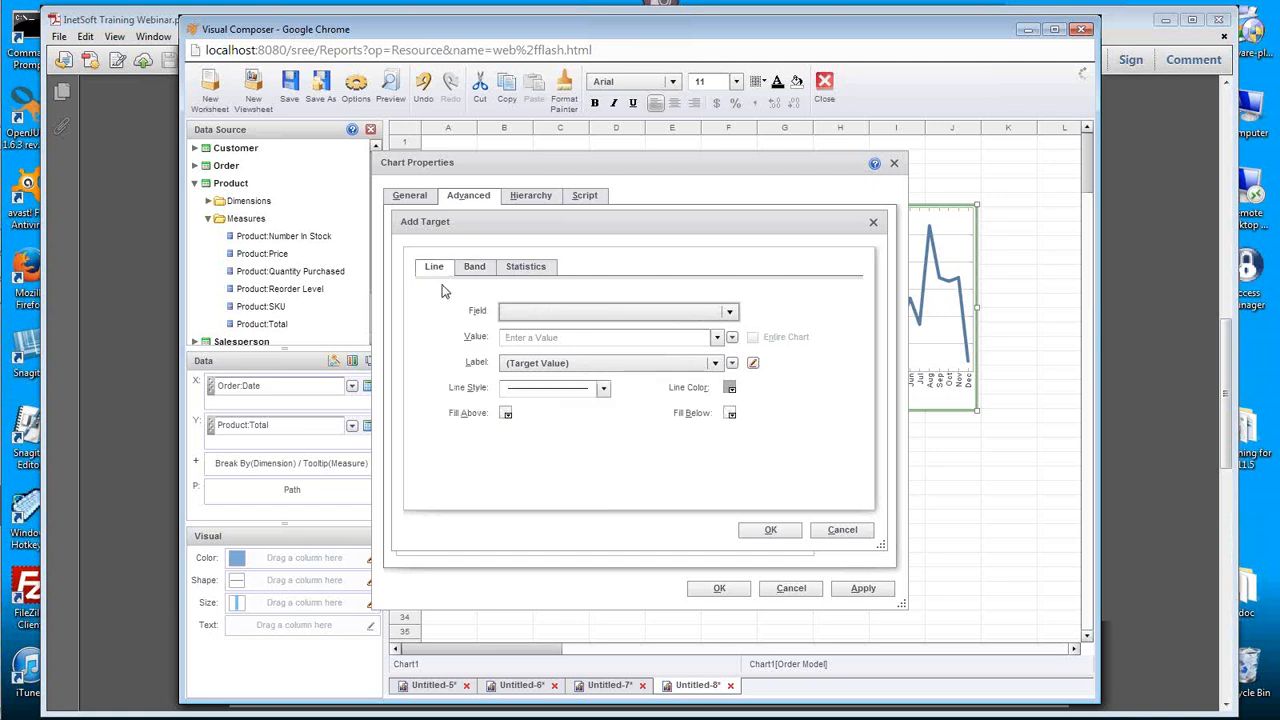
{"action": "left_click", "coordinate": [476, 267]}
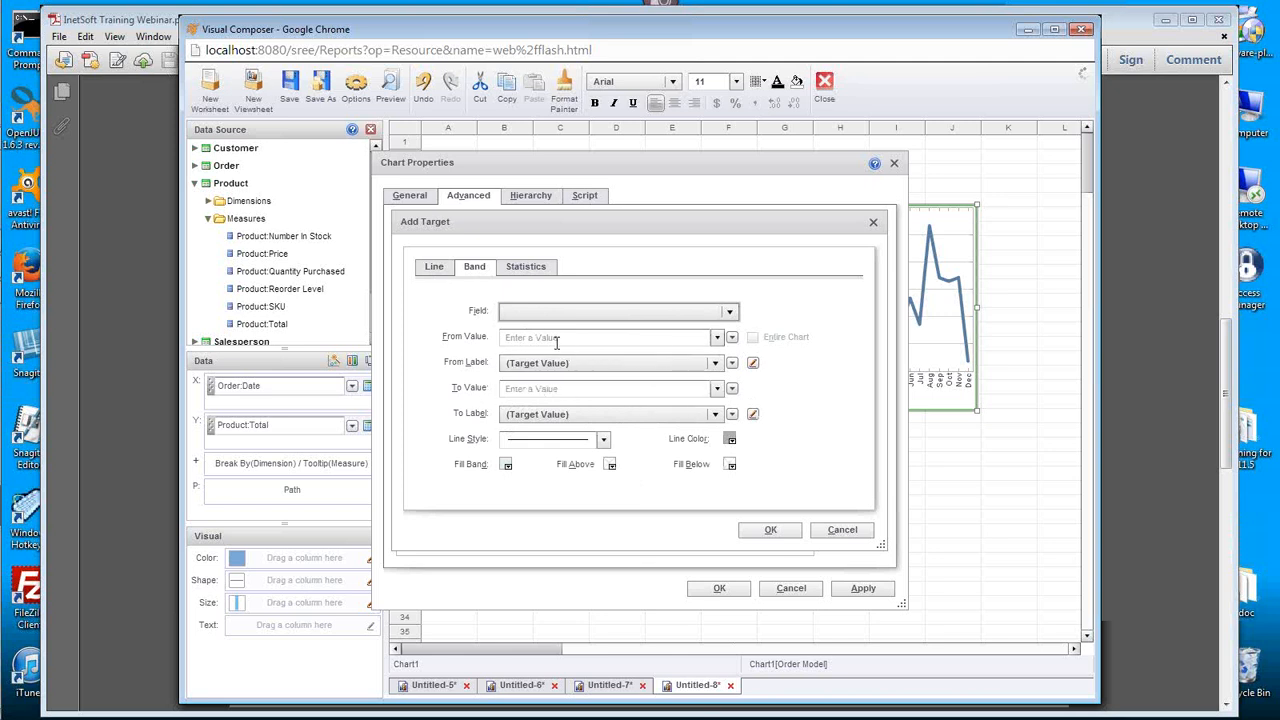
{"action": "left_click", "coordinate": [717, 338]}
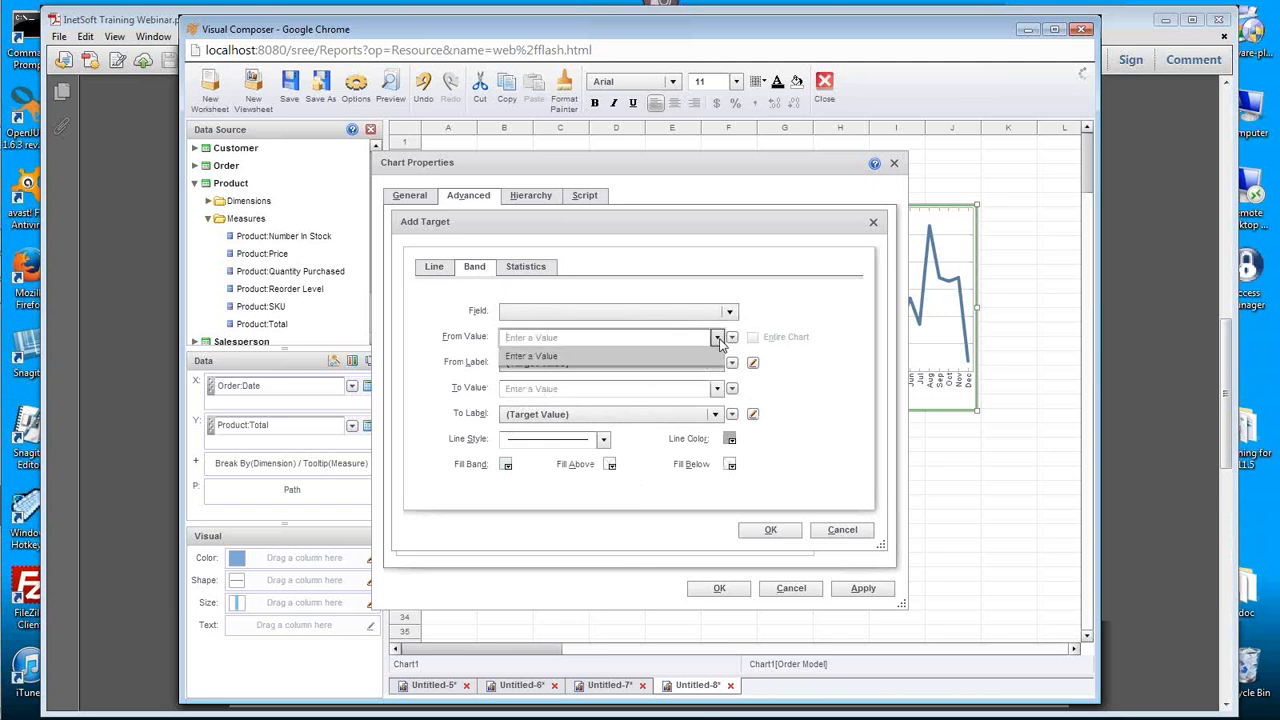
{"action": "left_click", "coordinate": [718, 340]}
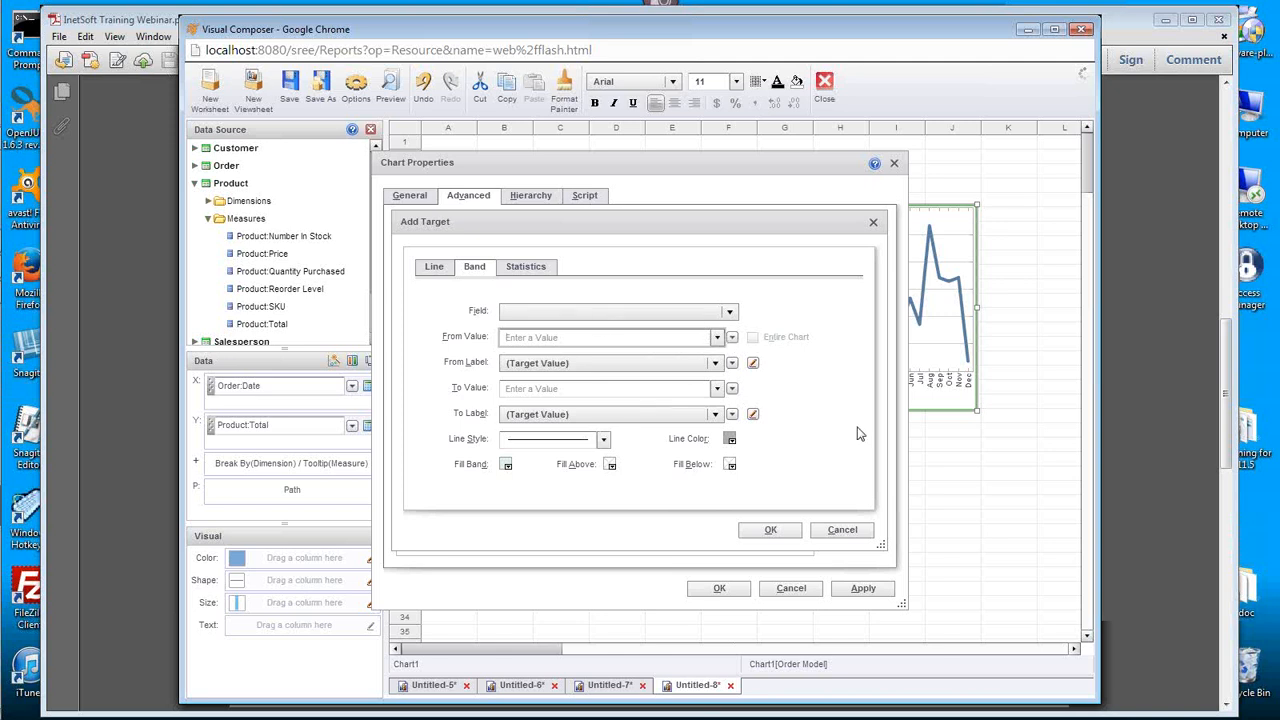
Step: Define a statistical target on Sum(Product:Total) using Percentiles with the values 25,50,75
{"action": "left_click", "coordinate": [534, 272]}
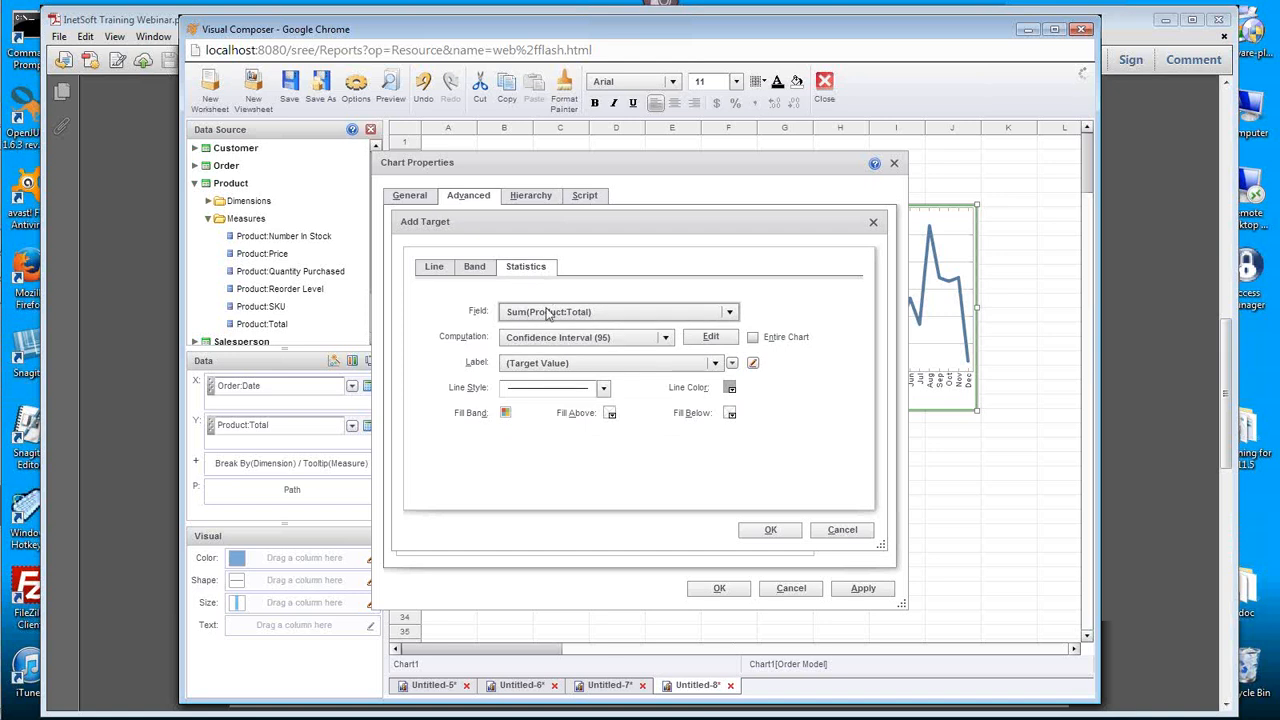
{"action": "left_click", "coordinate": [619, 313]}
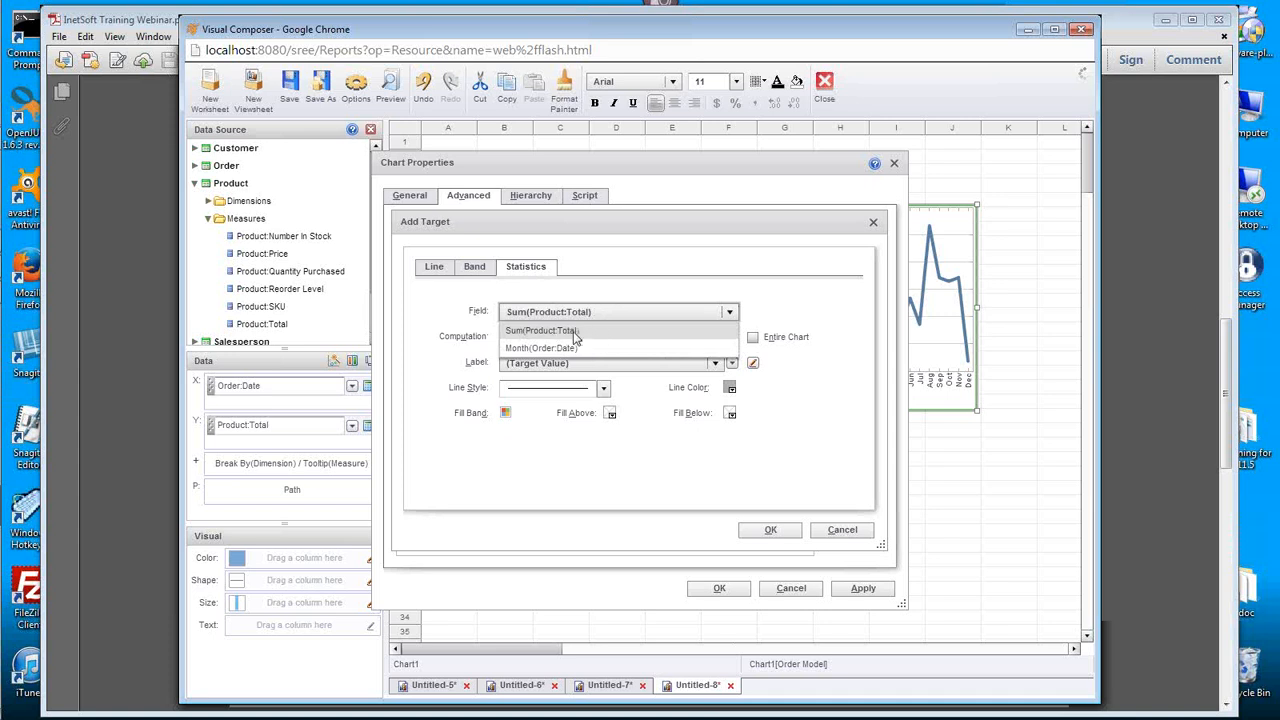
{"action": "left_click", "coordinate": [601, 312]}
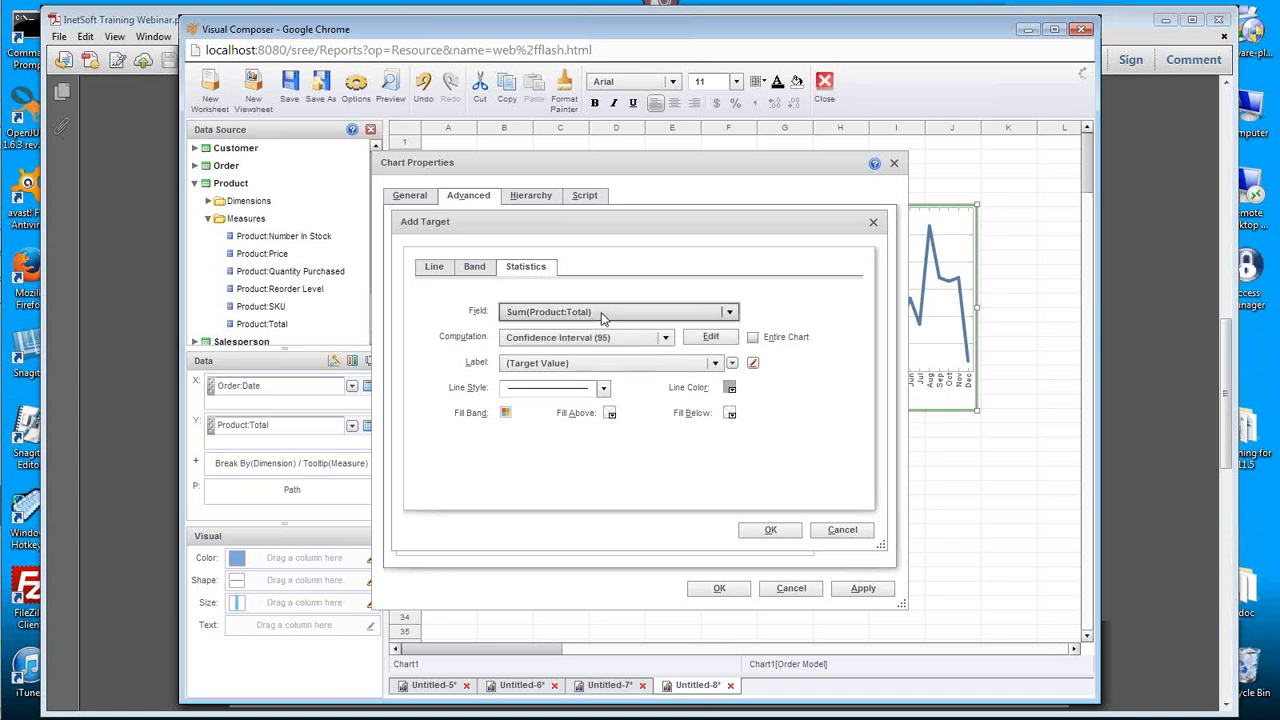
{"action": "left_click", "coordinate": [665, 338]}
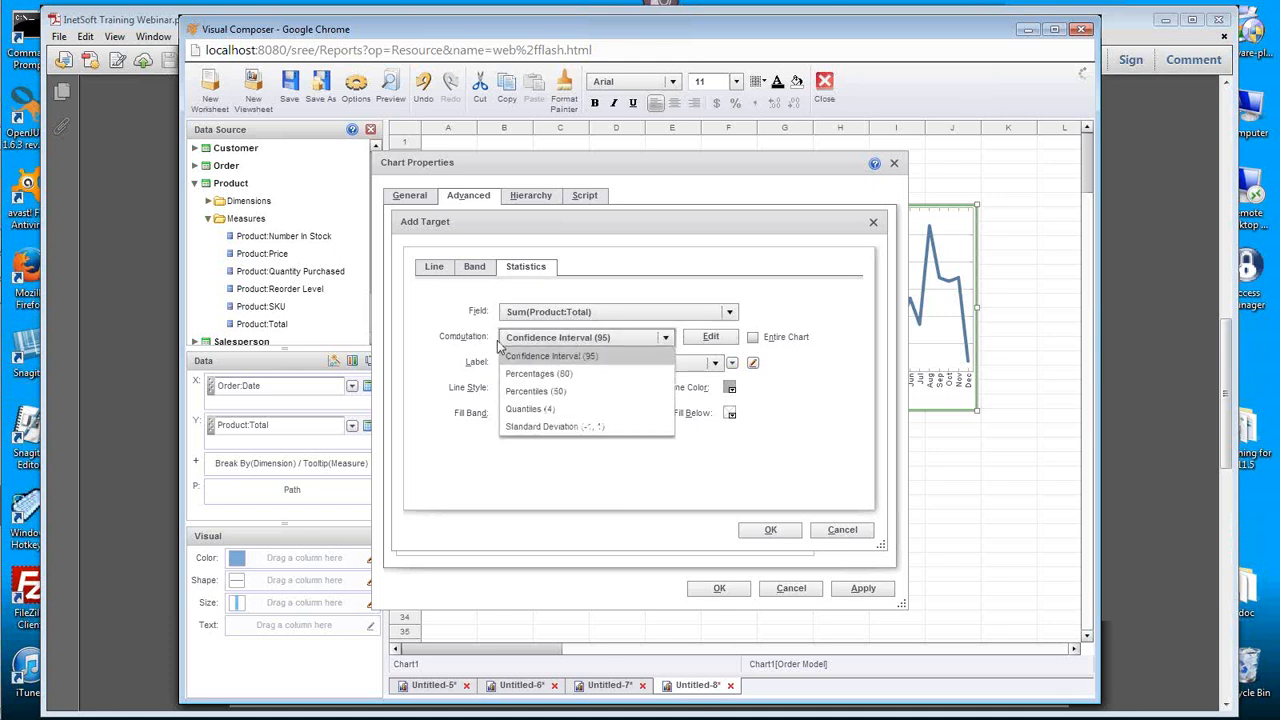
{"action": "left_click", "coordinate": [570, 392]}
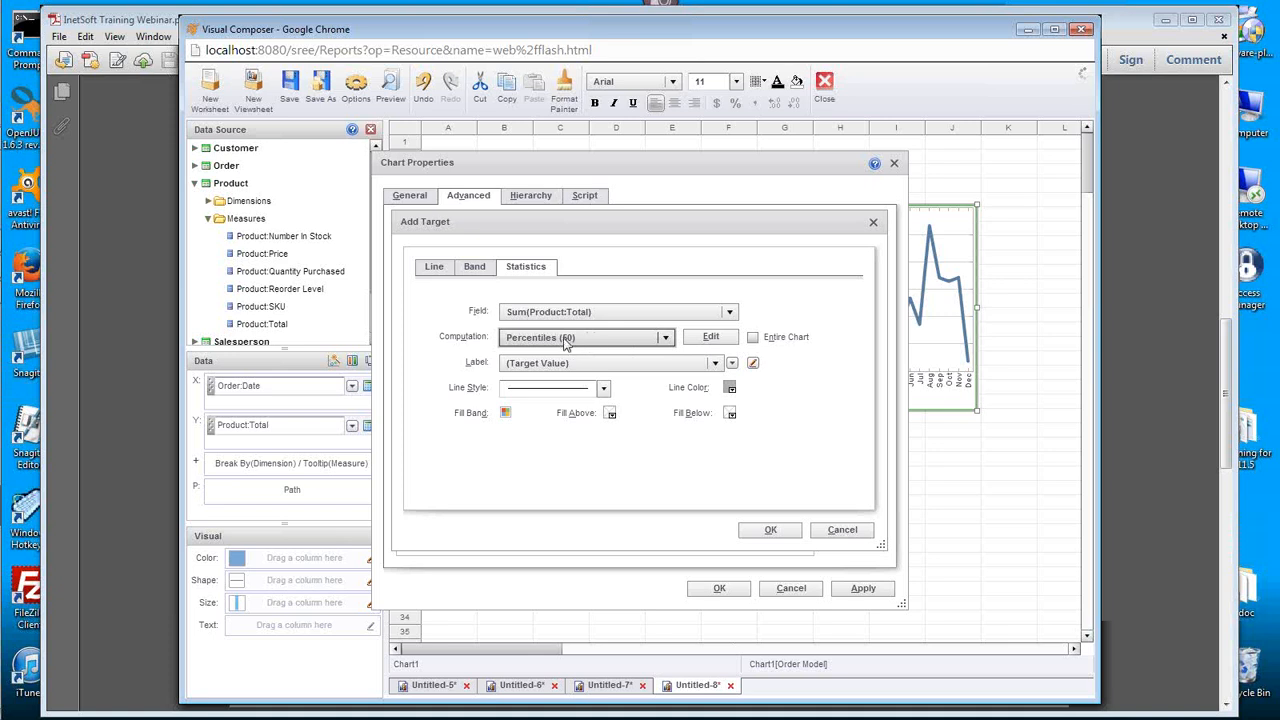
{"action": "left_click", "coordinate": [711, 337]}
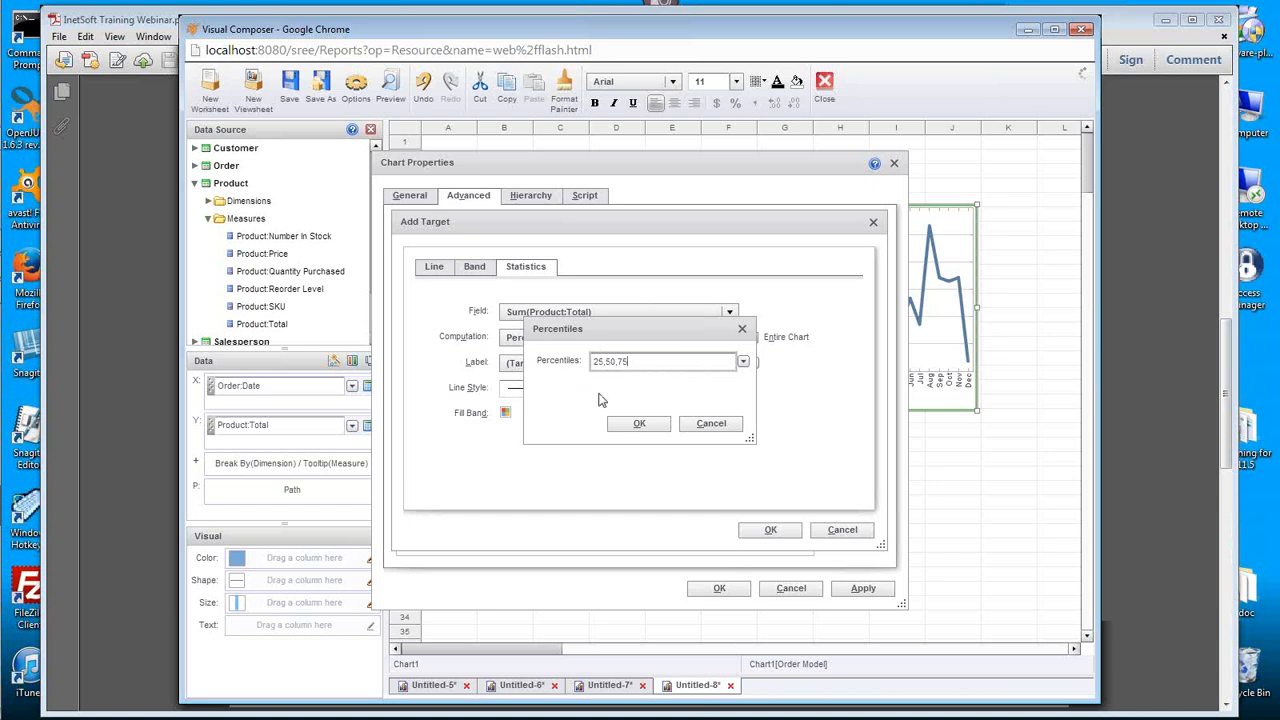
{"action": "left_click", "coordinate": [637, 424]}
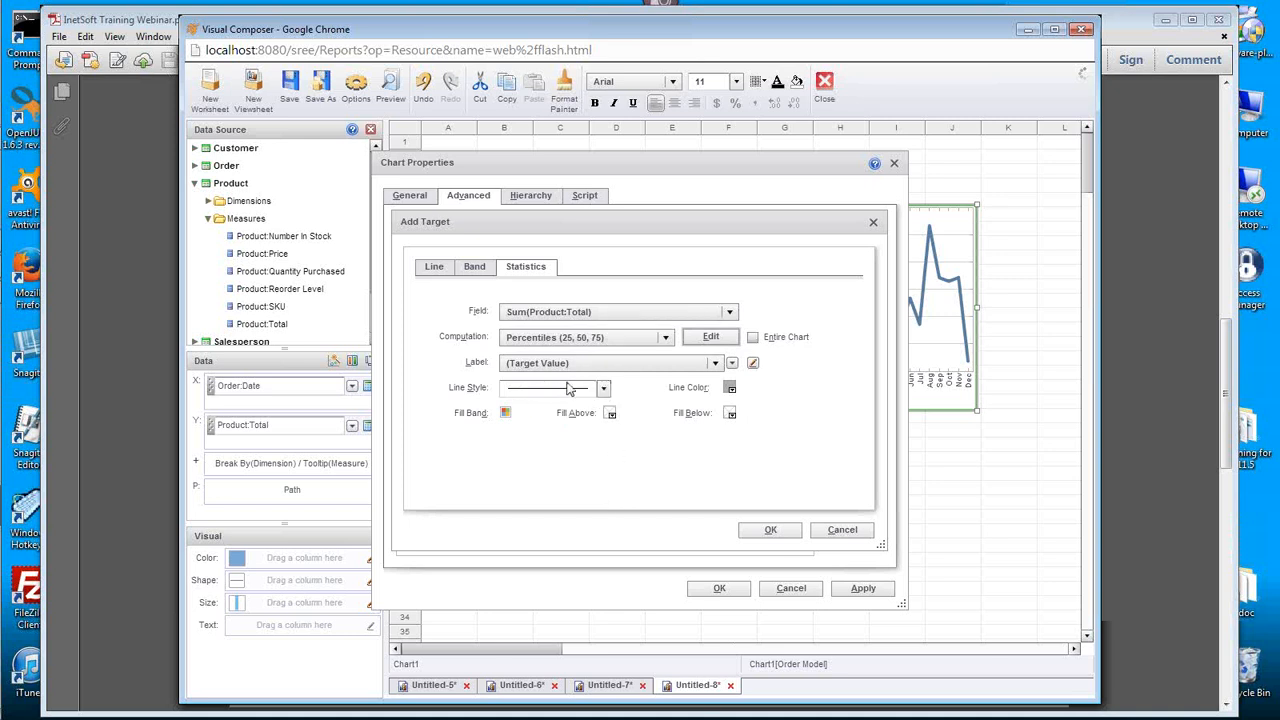
Step: Set the percentile target's line color to dark gray, its fill above to light green and its fill below to gray
{"action": "left_click", "coordinate": [731, 388]}
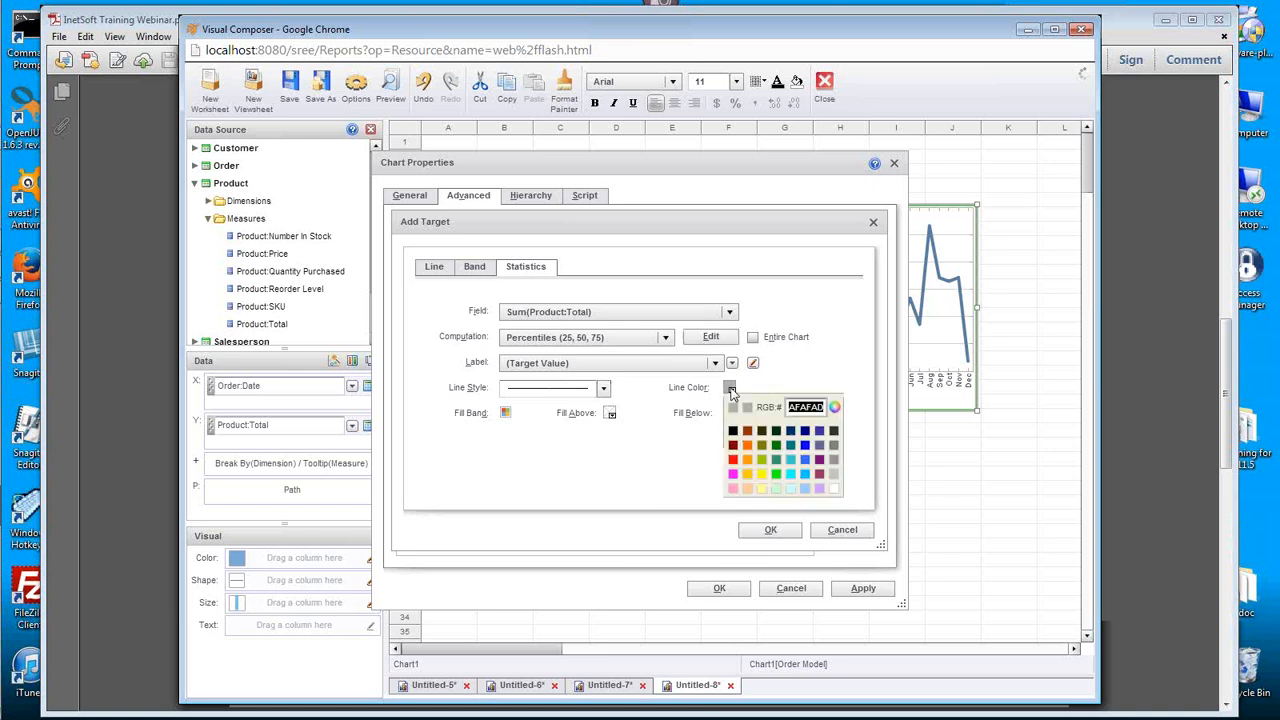
{"action": "left_click", "coordinate": [836, 434]}
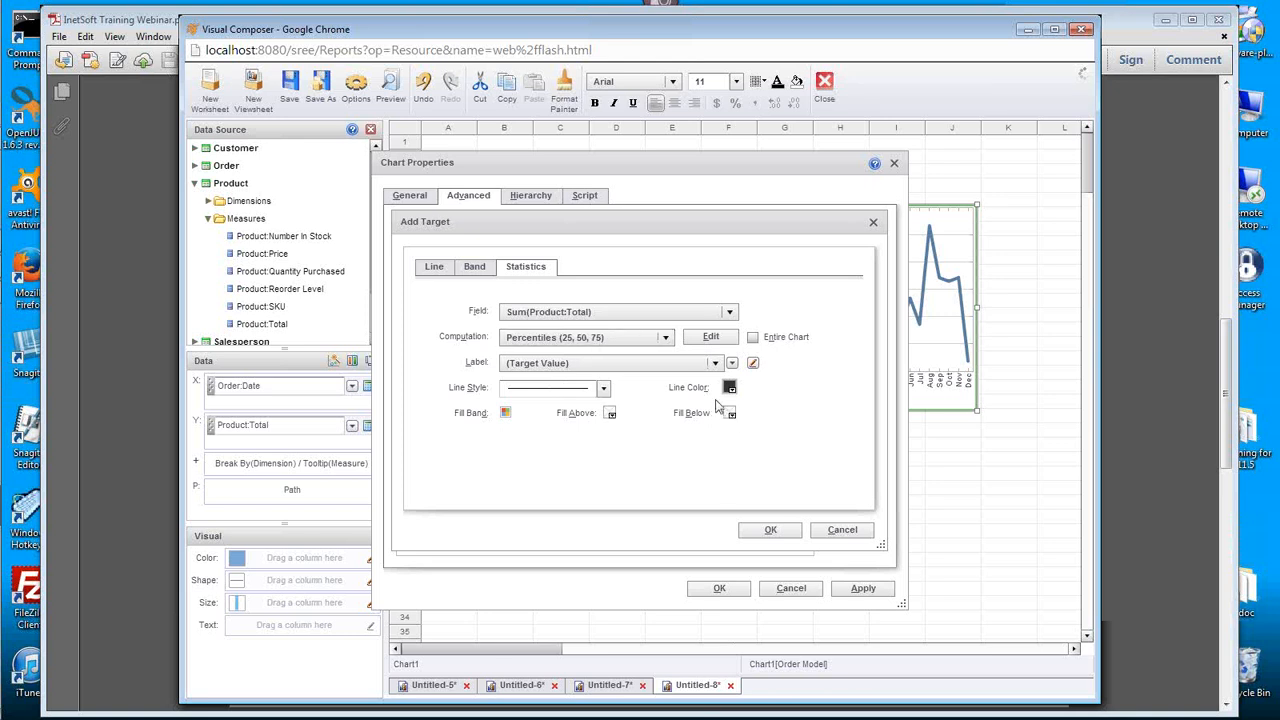
{"action": "left_click", "coordinate": [611, 413]}
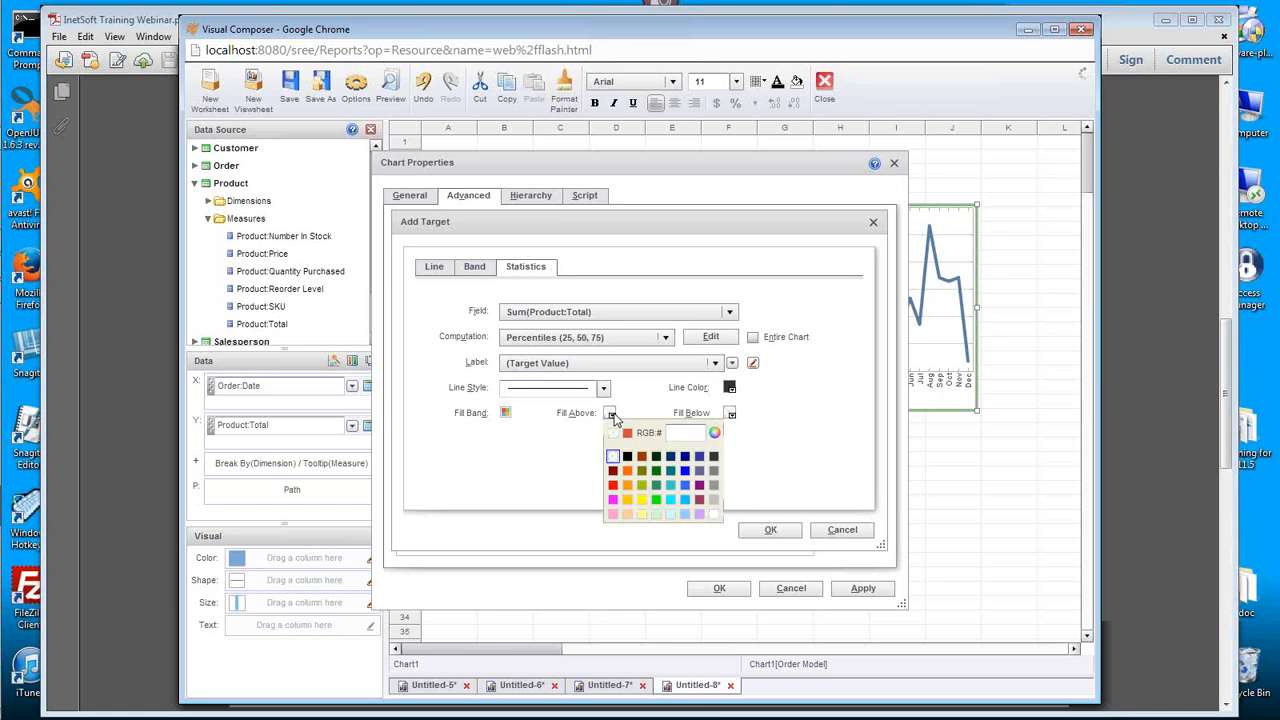
{"action": "left_click", "coordinate": [656, 514]}
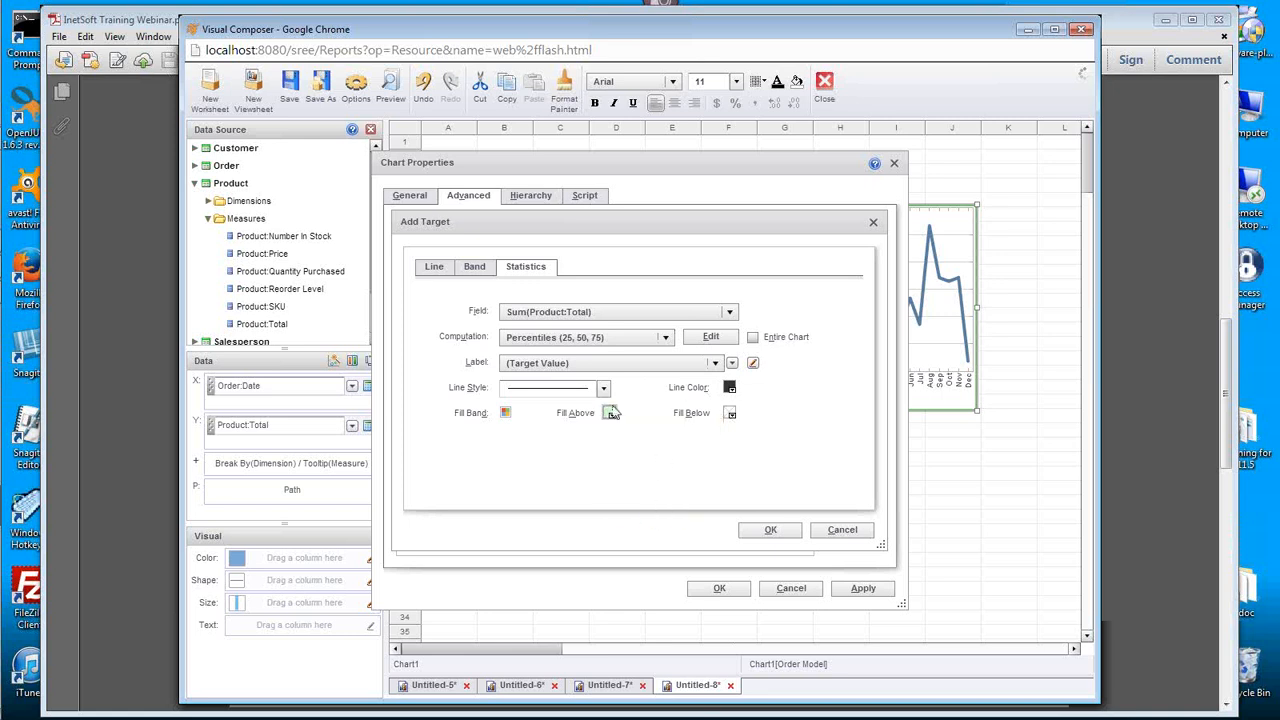
{"action": "left_click", "coordinate": [731, 415]}
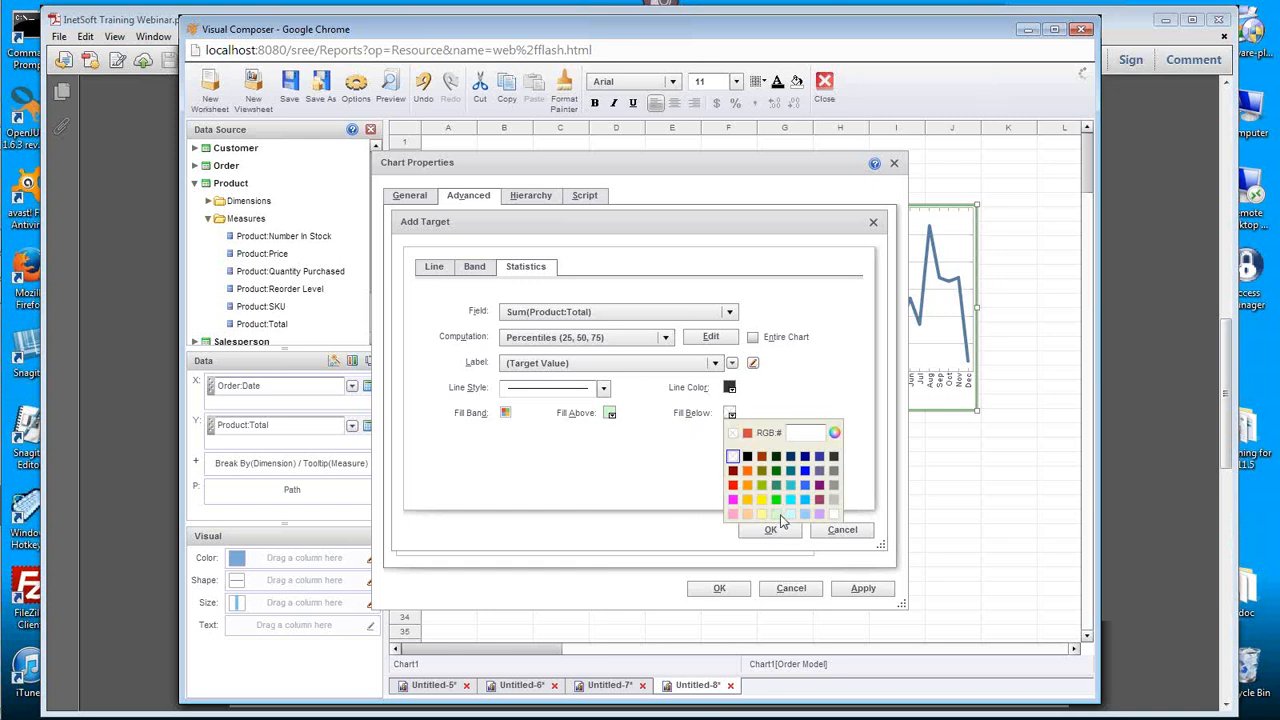
{"action": "left_click", "coordinate": [834, 499]}
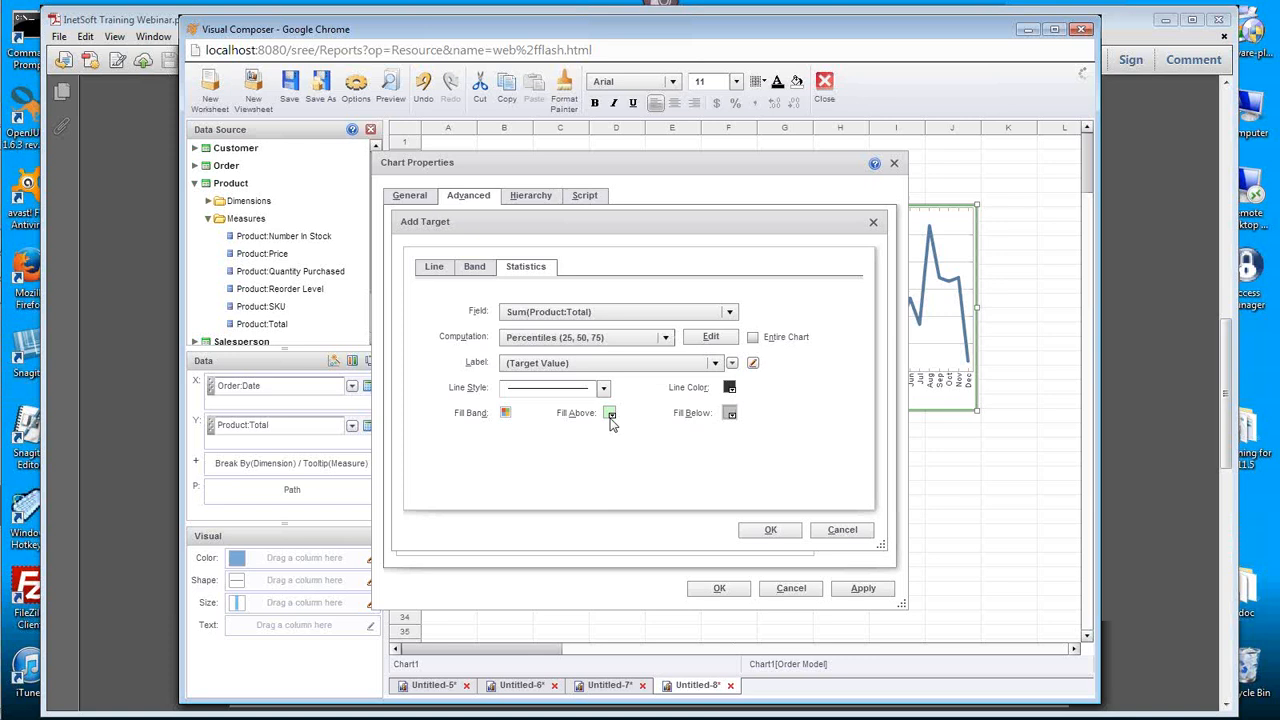
Step: Color the first percentile band teal and the second khaki, and apply the target to the chart
{"action": "left_click", "coordinate": [506, 414]}
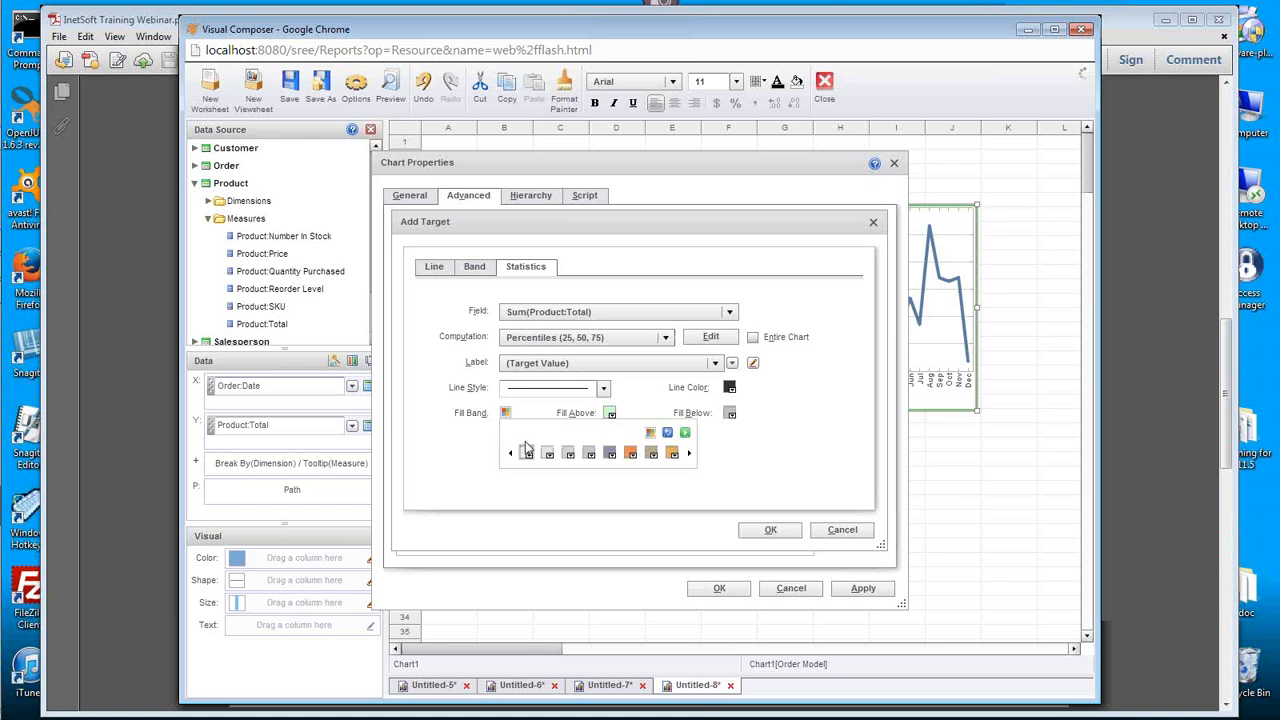
{"action": "left_click", "coordinate": [527, 455]}
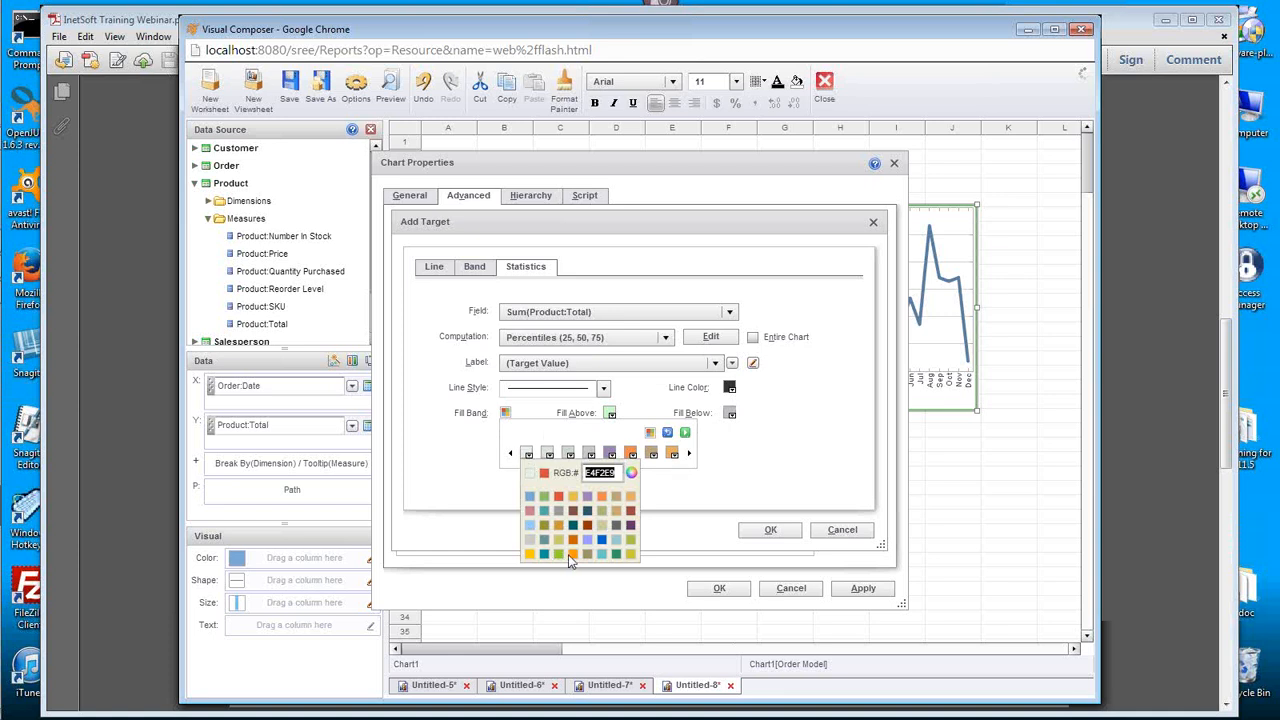
{"action": "left_click", "coordinate": [618, 542]}
{"action": "left_click", "coordinate": [549, 455]}
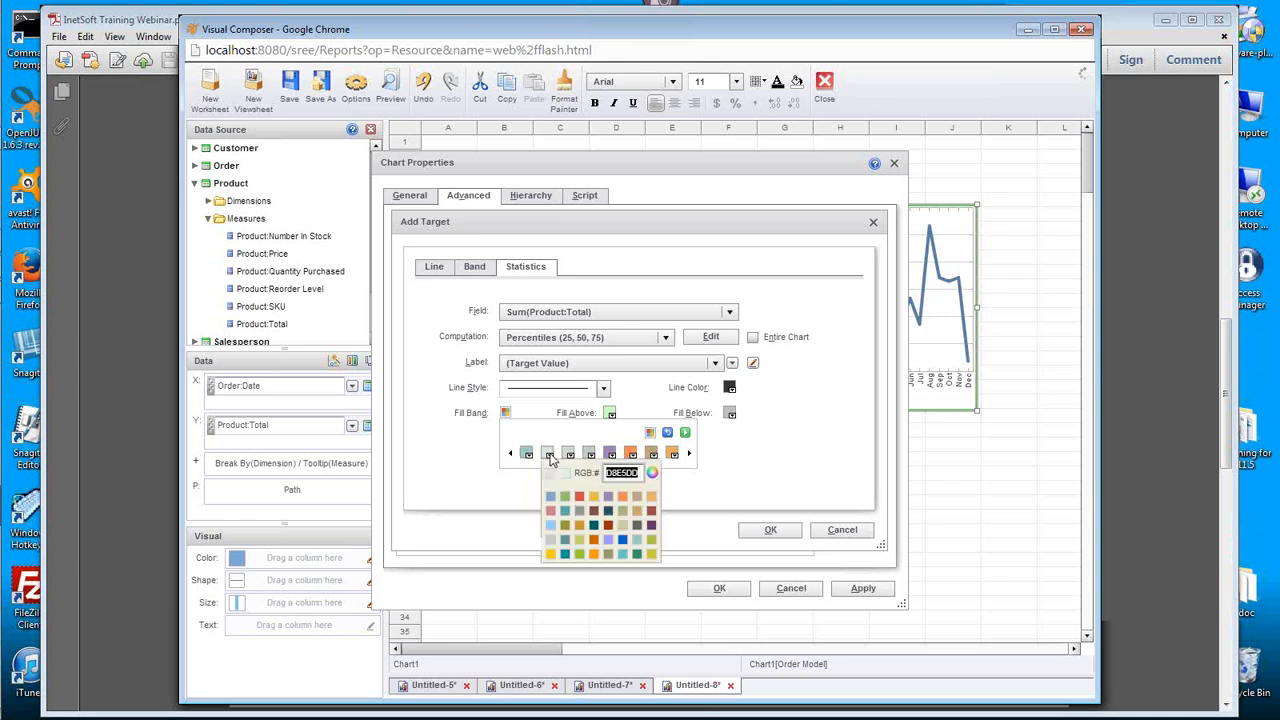
{"action": "left_click", "coordinate": [622, 525]}
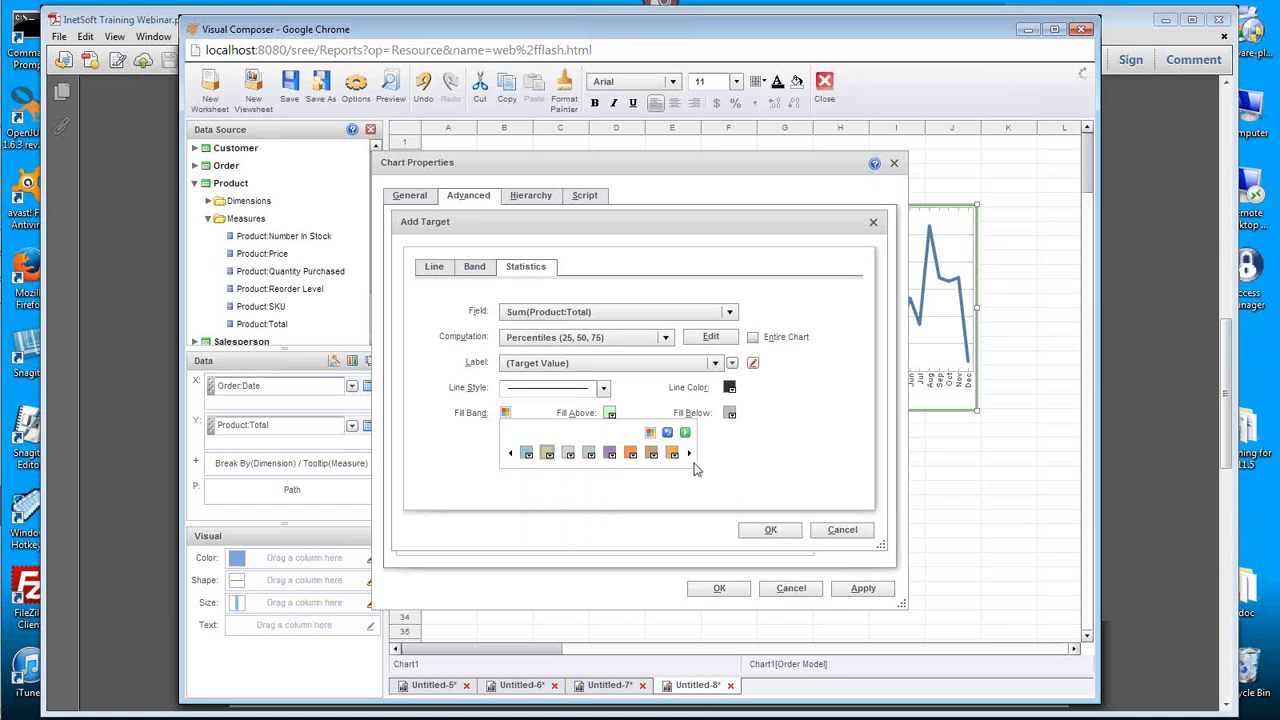
{"action": "left_click", "coordinate": [685, 432]}
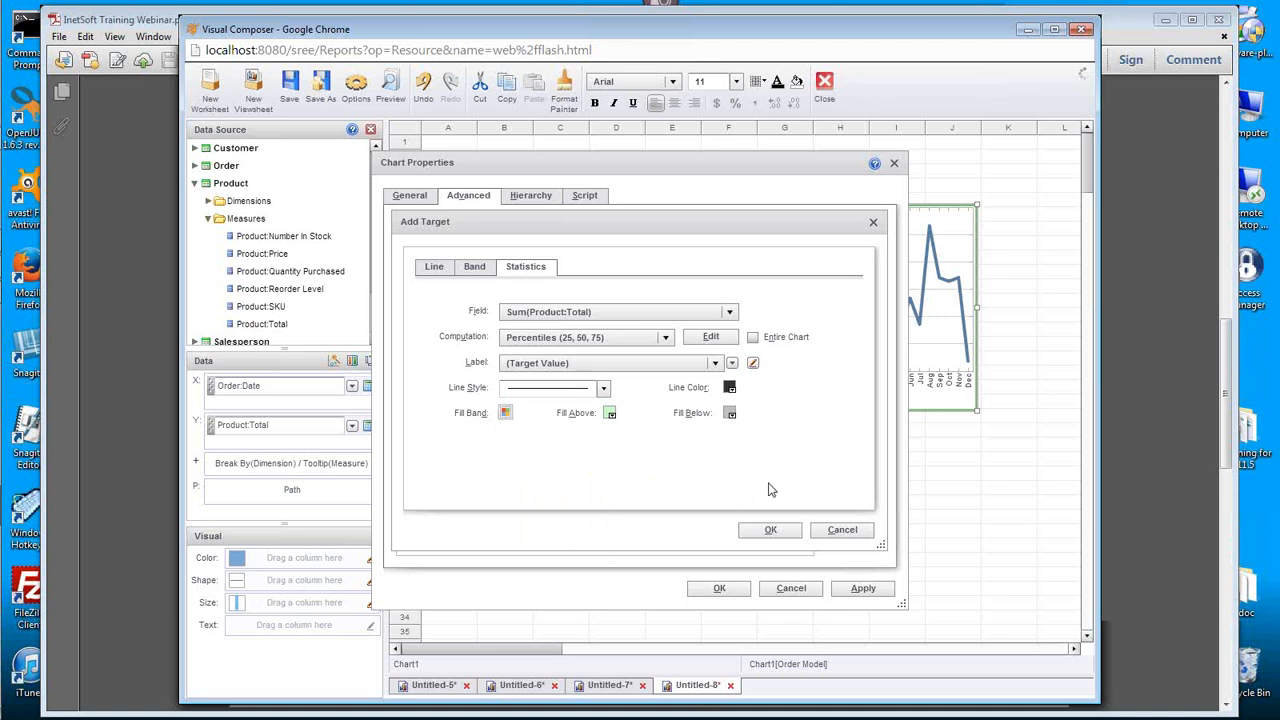
{"action": "left_click", "coordinate": [768, 529]}
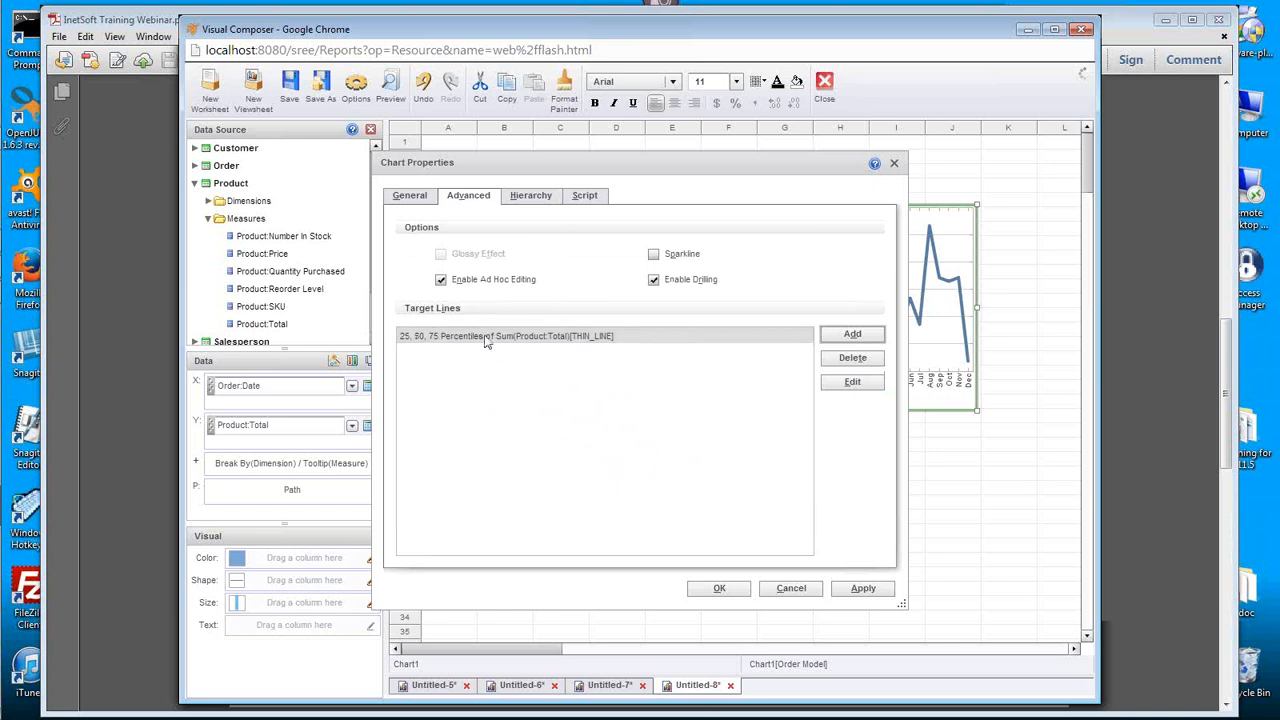
{"action": "left_click", "coordinate": [720, 590]}
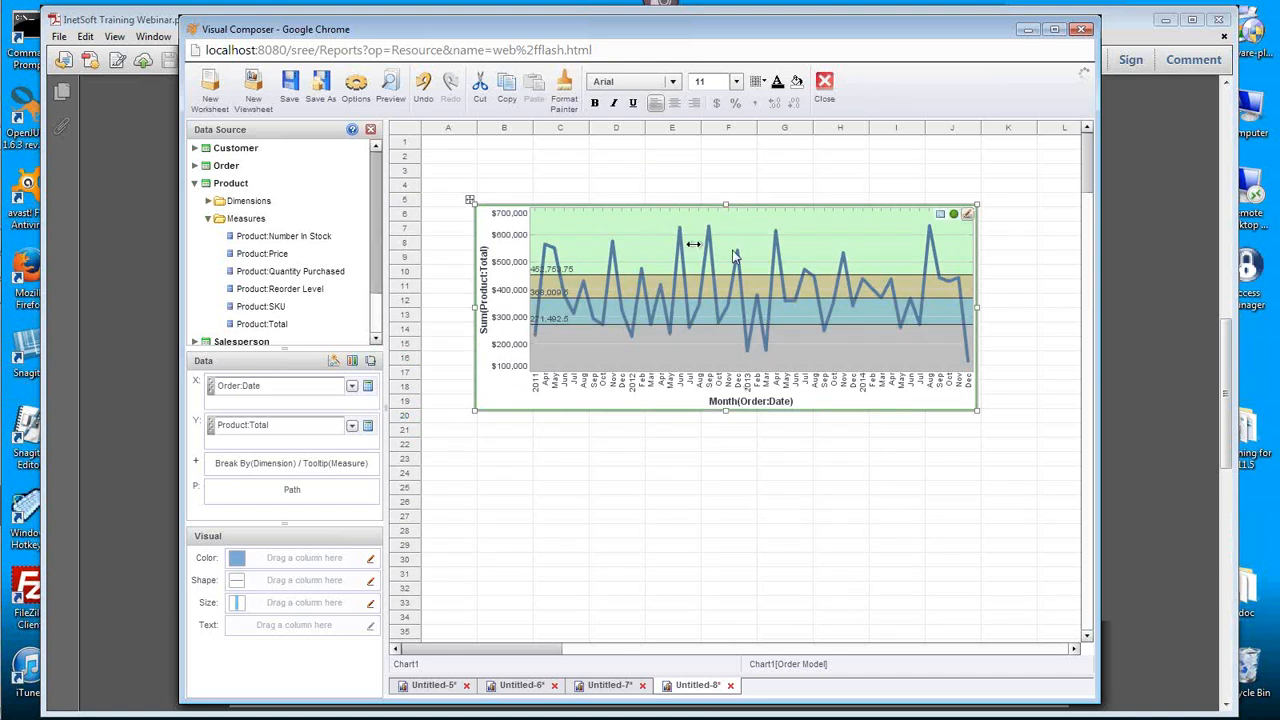
Step: Format the chart's percentile target labels as bold with font size 12
{"action": "left_click", "coordinate": [550, 276]}
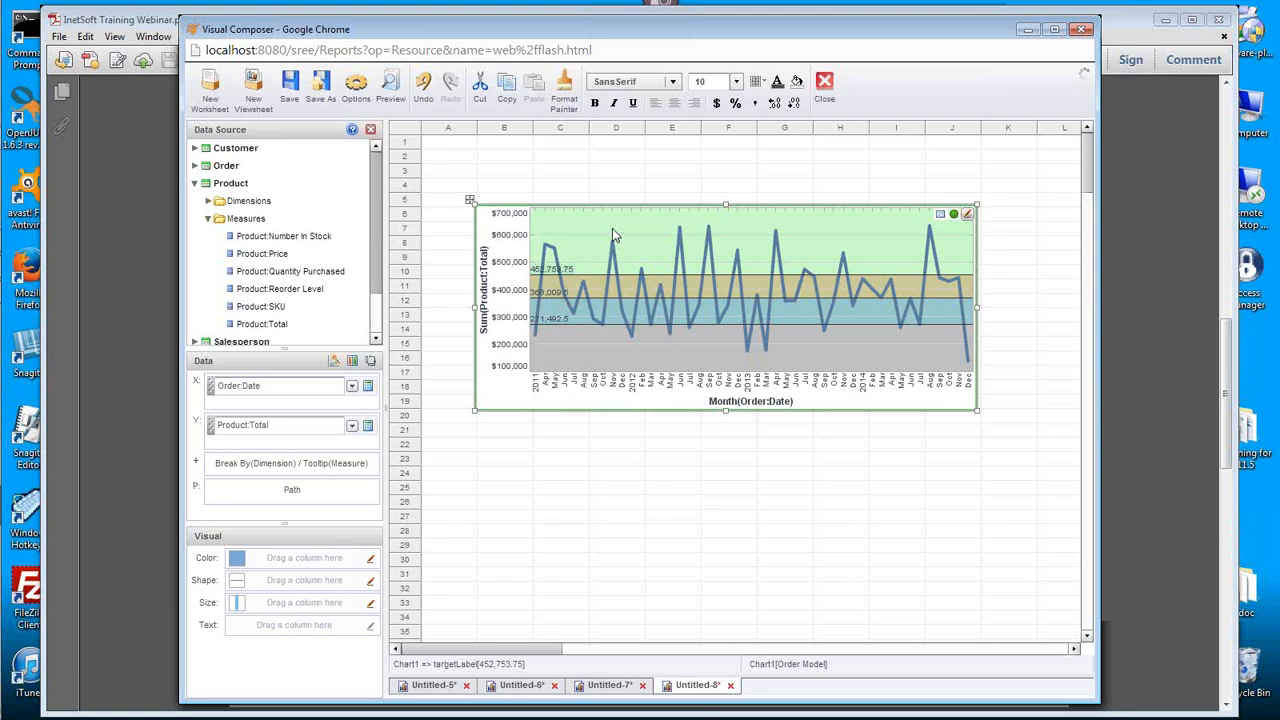
{"action": "left_click", "coordinate": [737, 82]}
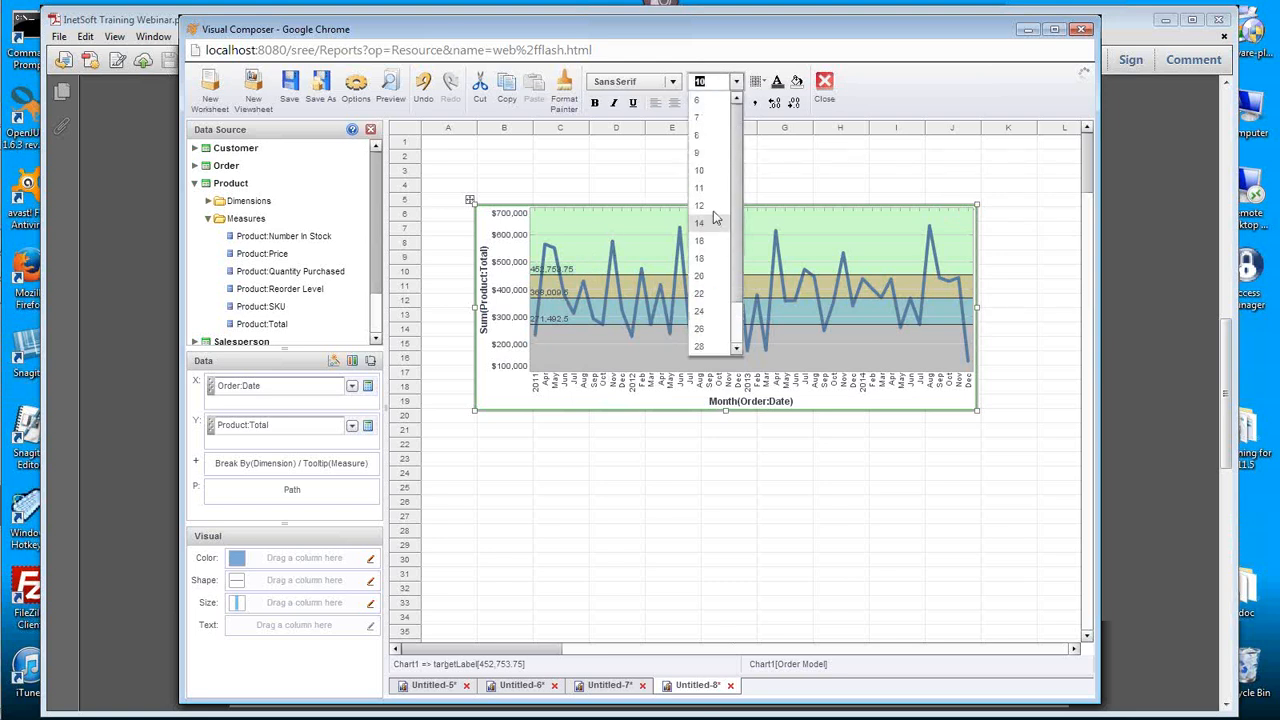
{"action": "left_click", "coordinate": [700, 187]}
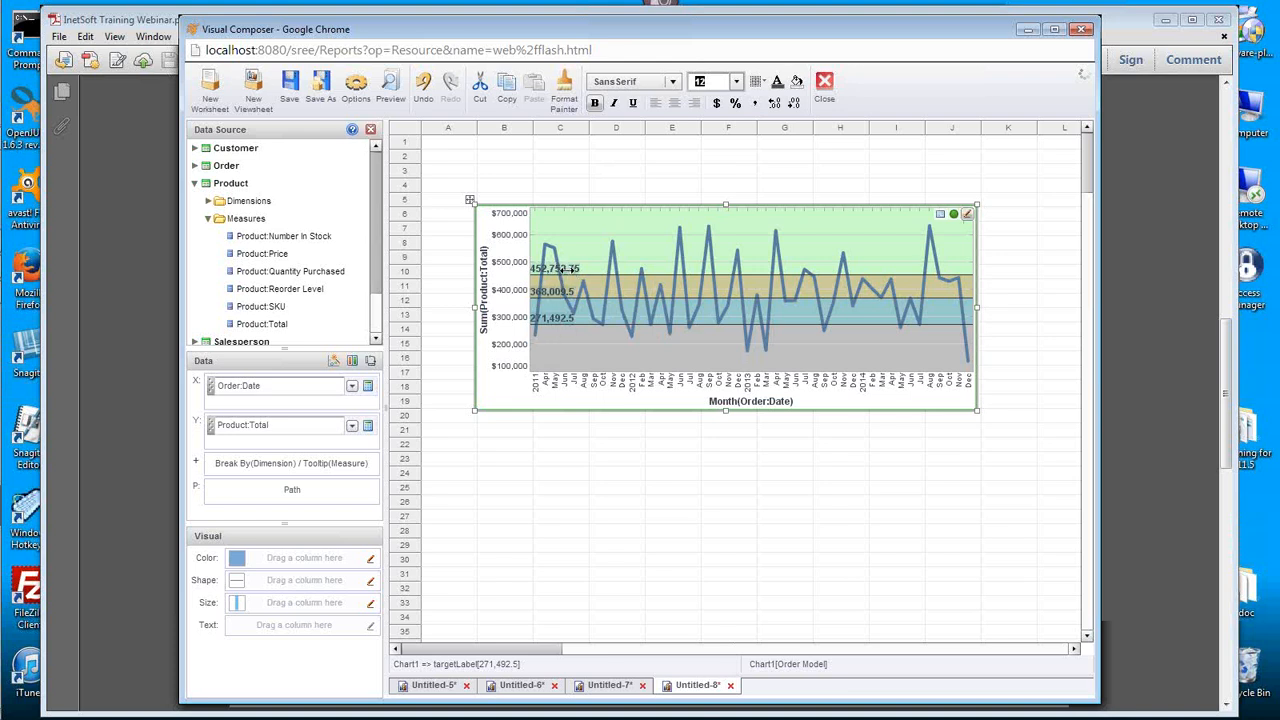
Step: Set the label of the Sum(Product:Total) percentile target to (Target Formula) and apply it to the chart
{"action": "right_click", "coordinate": [812, 260]}
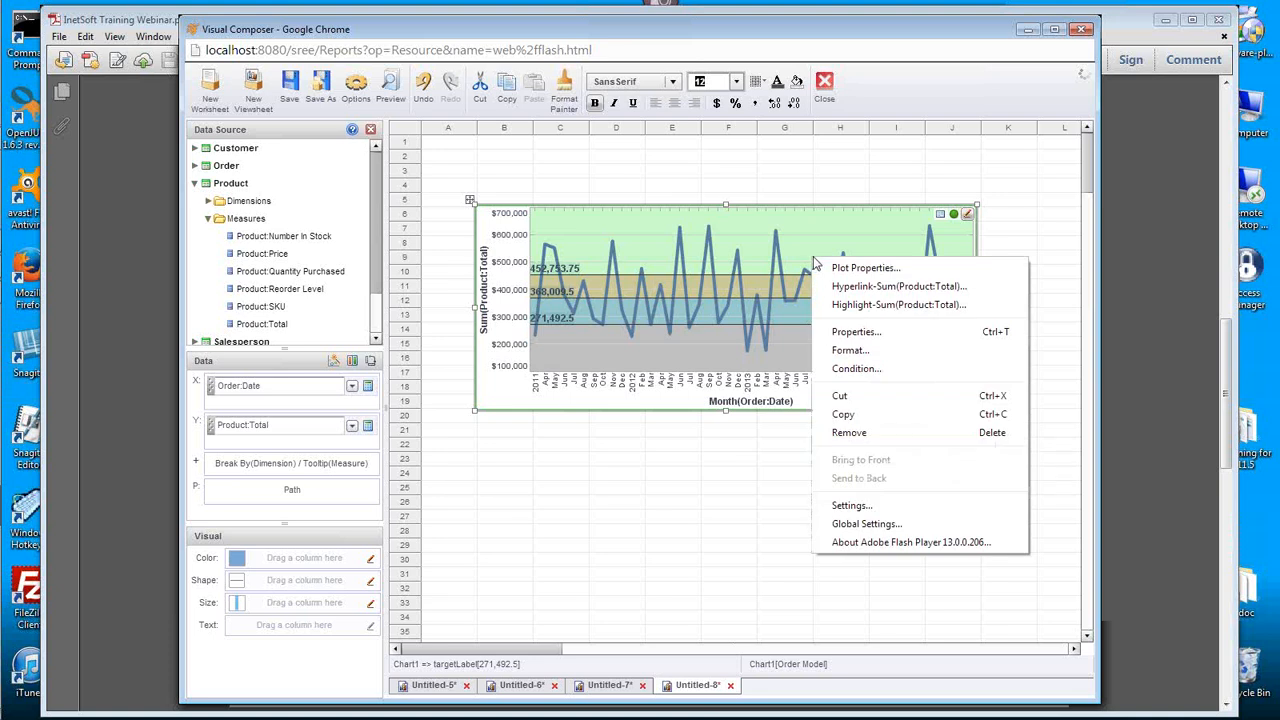
{"action": "left_click", "coordinate": [866, 333]}
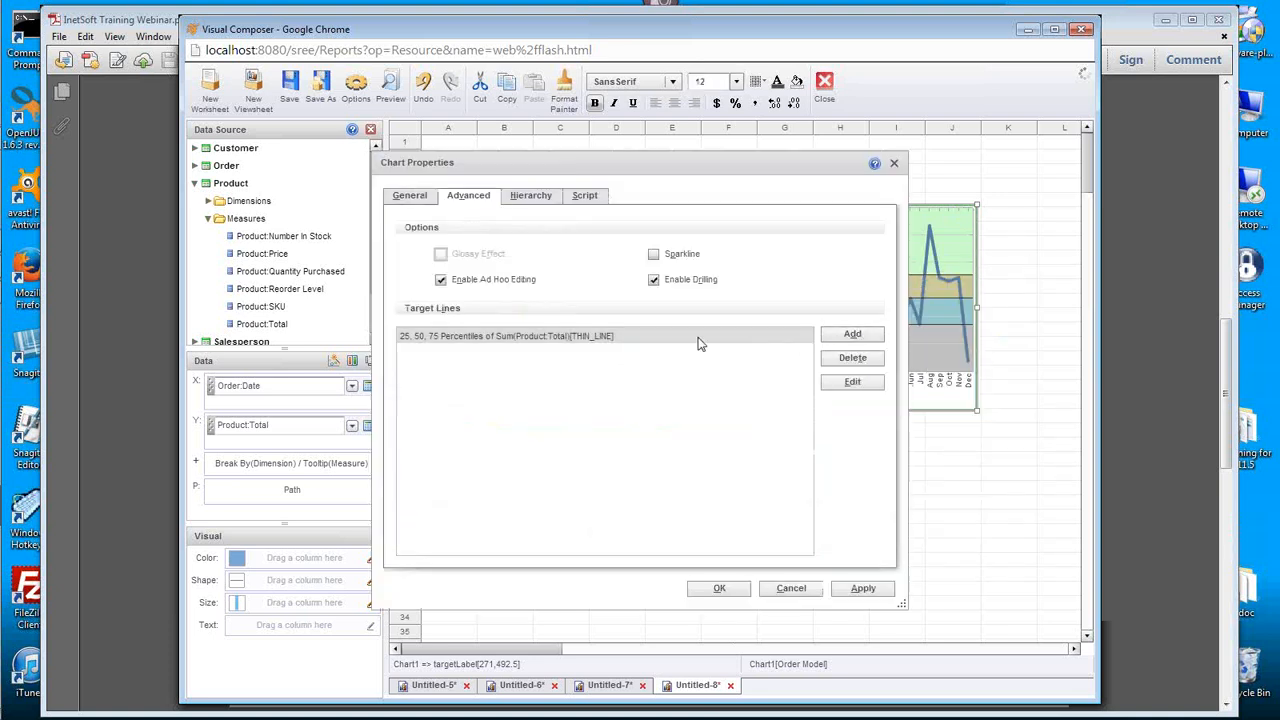
{"action": "left_click", "coordinate": [580, 341]}
{"action": "left_click", "coordinate": [855, 386]}
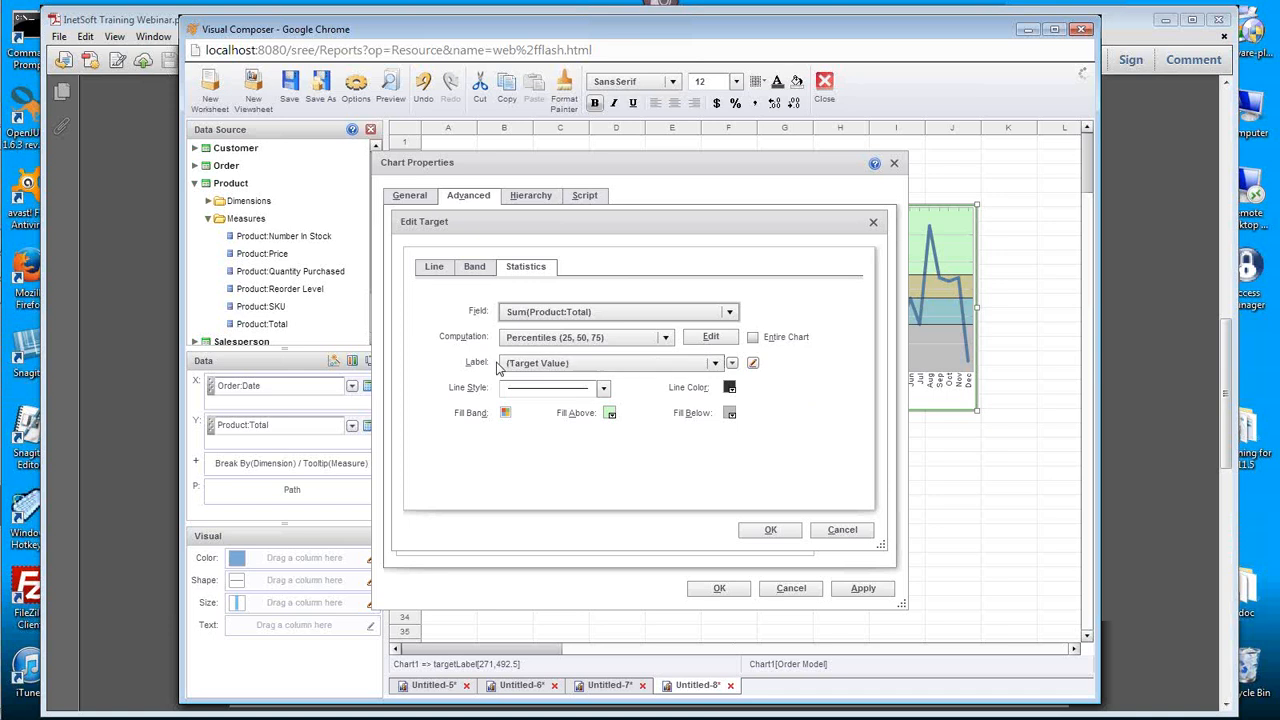
{"action": "left_click", "coordinate": [566, 365]}
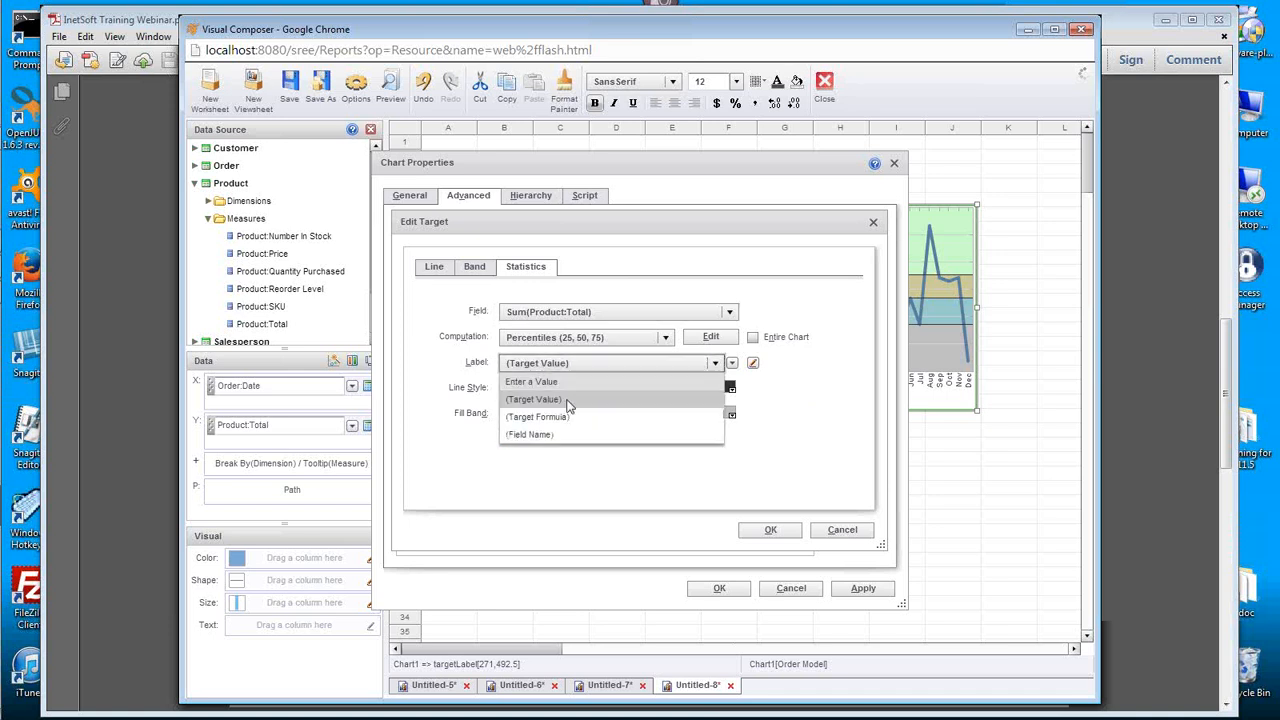
{"action": "left_click", "coordinate": [581, 415]}
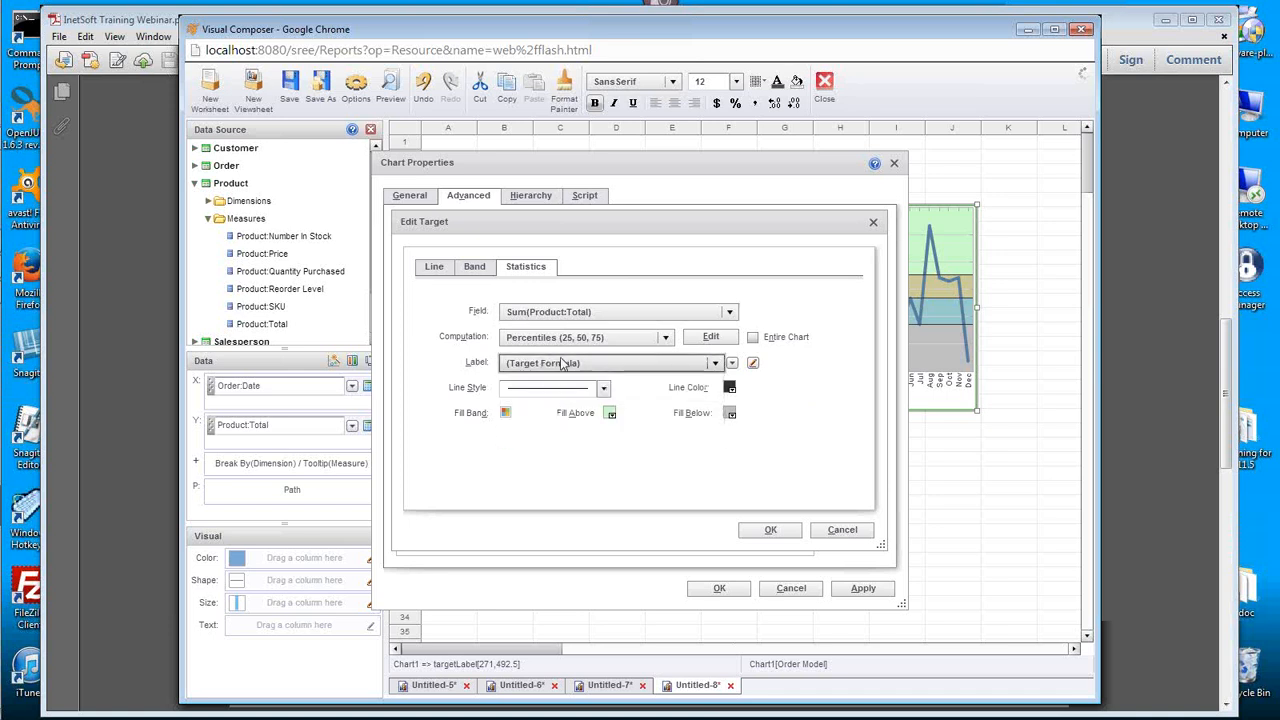
{"action": "left_click", "coordinate": [772, 530]}
{"action": "left_click", "coordinate": [730, 589]}
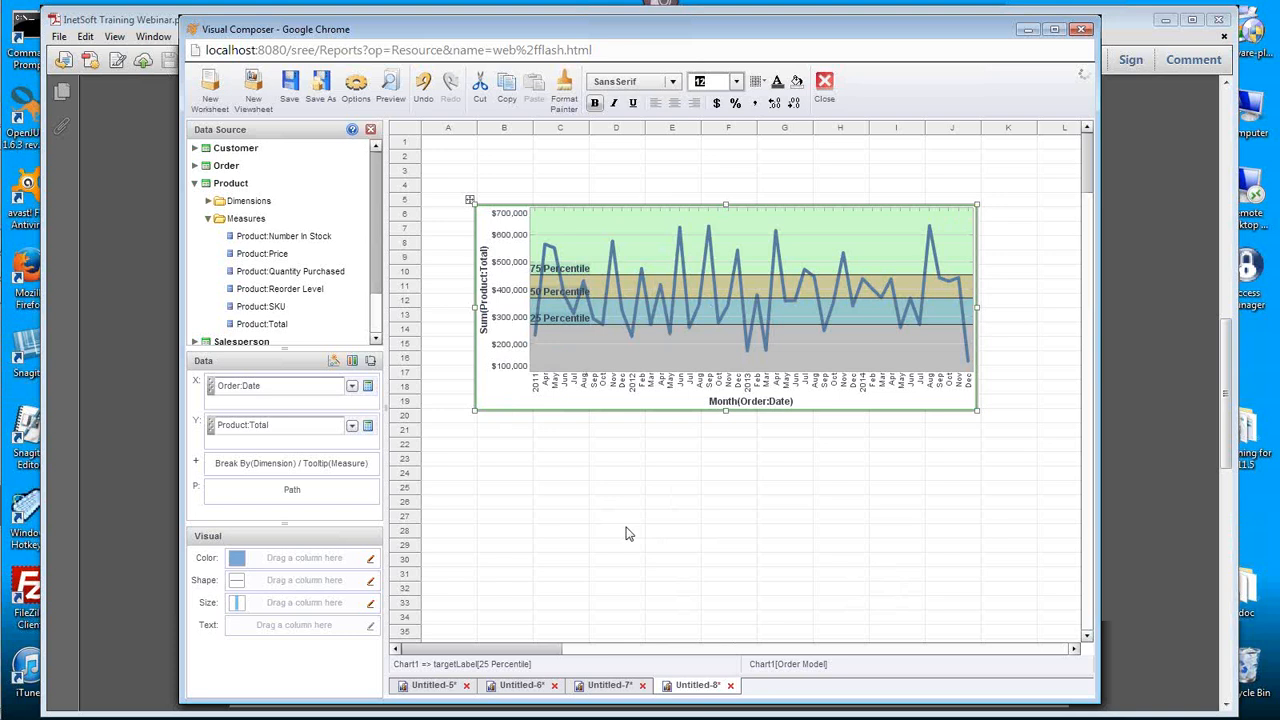
Step: Check the sample chart in the webinar PDF, then add a small chart below the line chart, spanning about rows 23 to 28
{"action": "mouse_move", "coordinate": [2, 458]}
{"action": "left_click", "coordinate": [142, 28]}
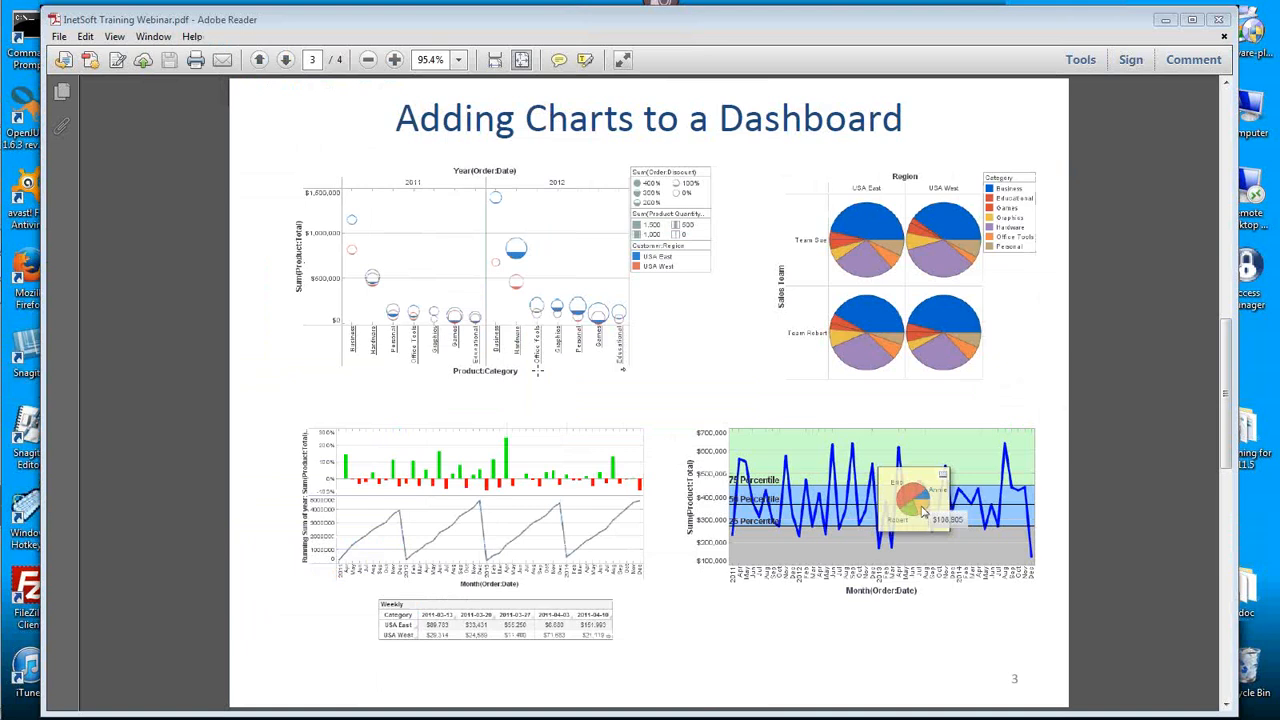
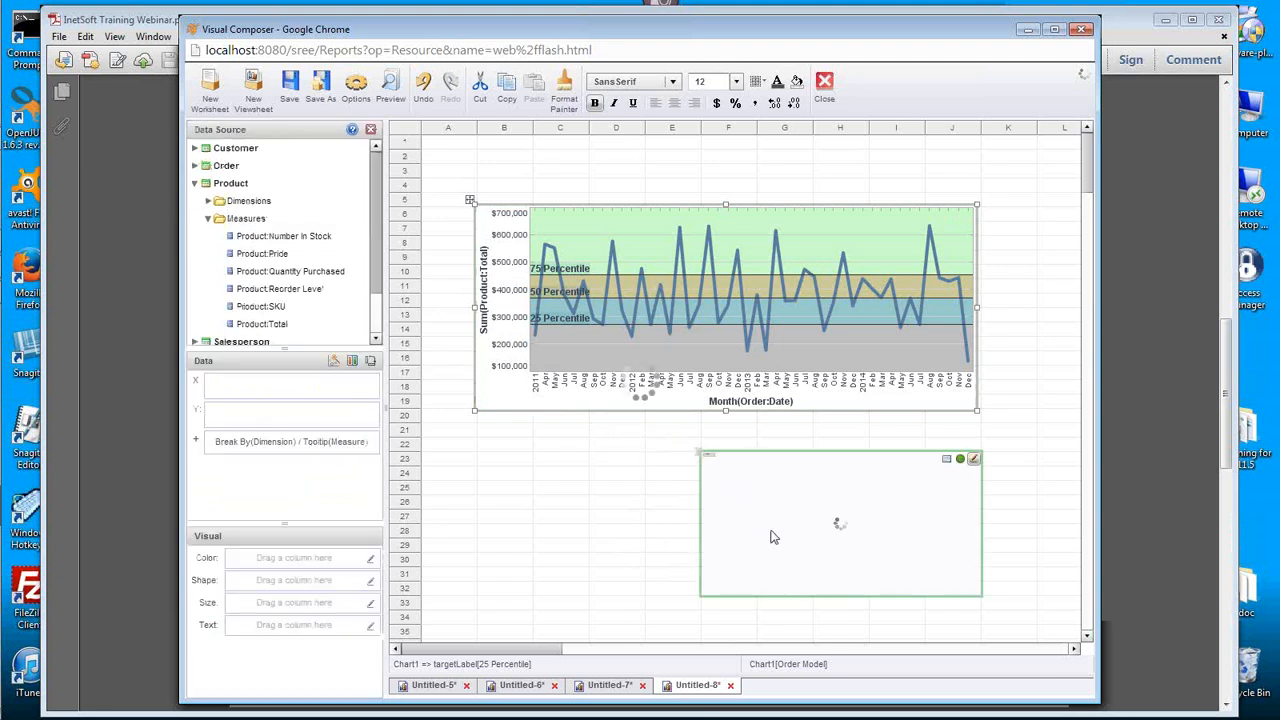
{"action": "left_click", "coordinate": [950, 592]}
{"action": "left_click_drag", "start_coordinate": [986, 600], "coordinate": [808, 542]}
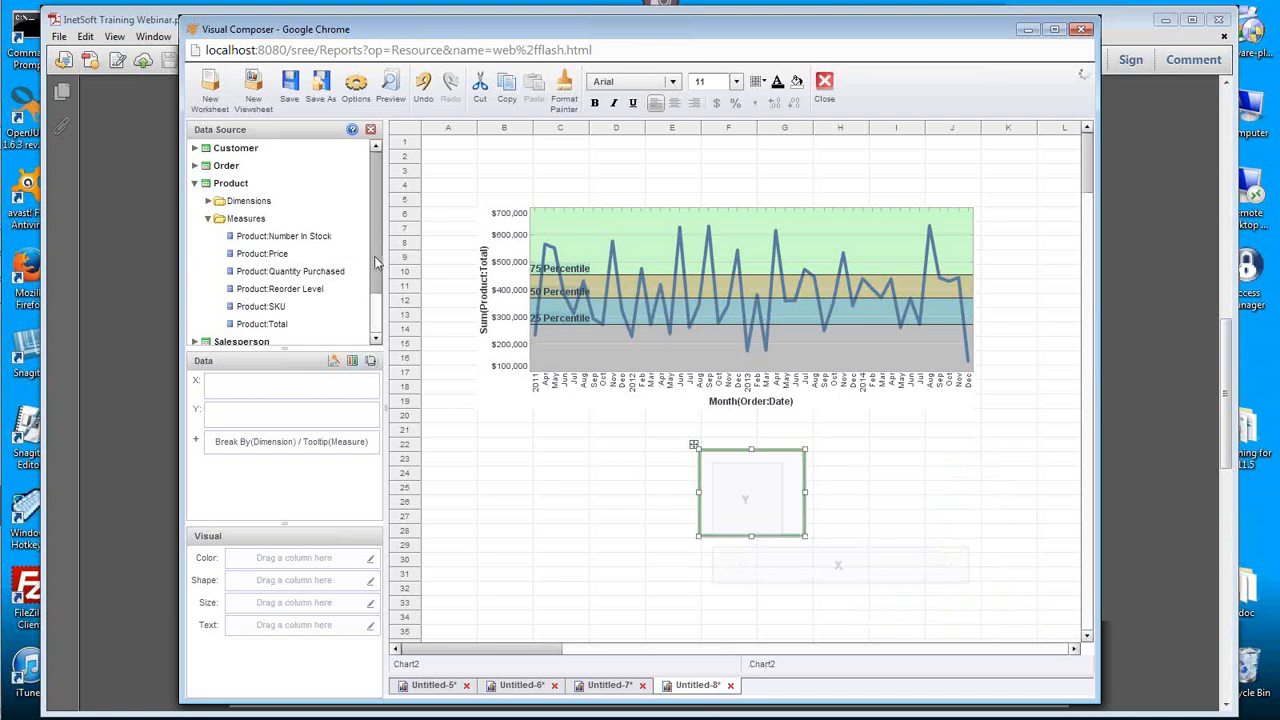
Step: Assign Product:Total to the new chart's Y axis and change its style to a pie
{"action": "scroll", "coordinate": [378, 280], "scroll_direction": "down", "scroll_amount": 2}
{"action": "scroll", "coordinate": [382, 282], "scroll_direction": "up", "scroll_amount": 2}
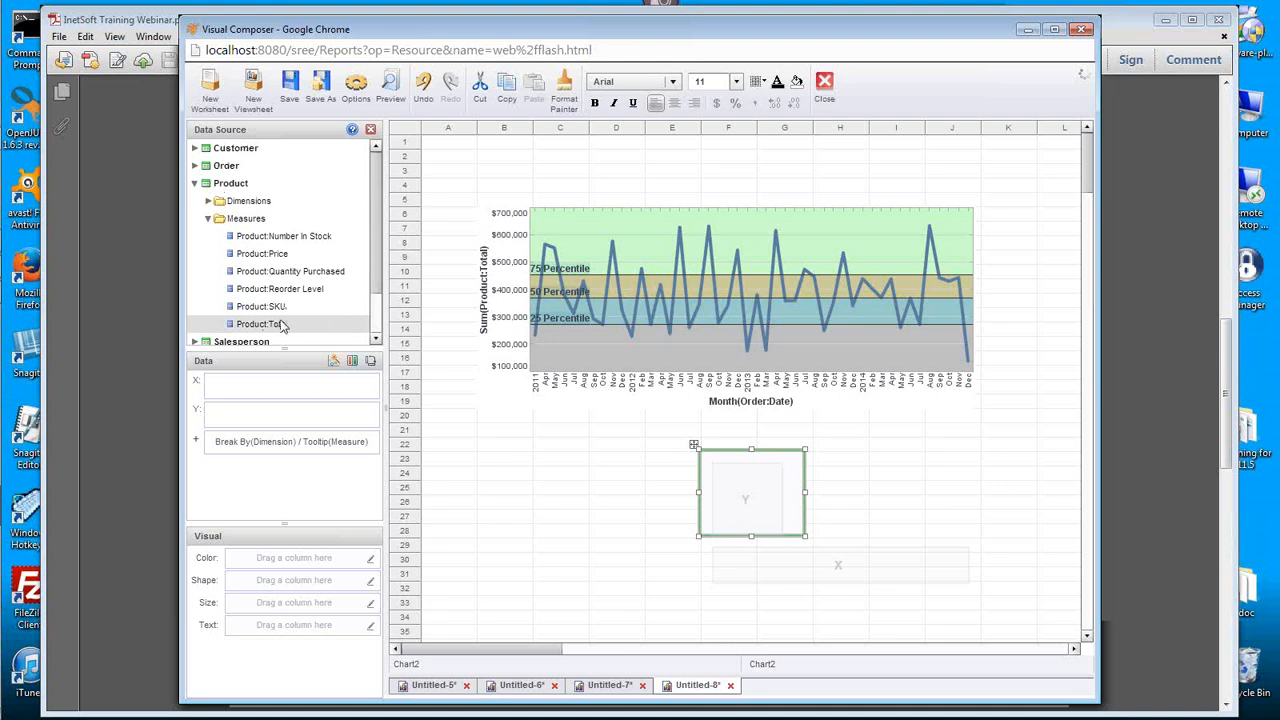
{"action": "left_click_drag", "start_coordinate": [279, 326], "coordinate": [274, 421]}
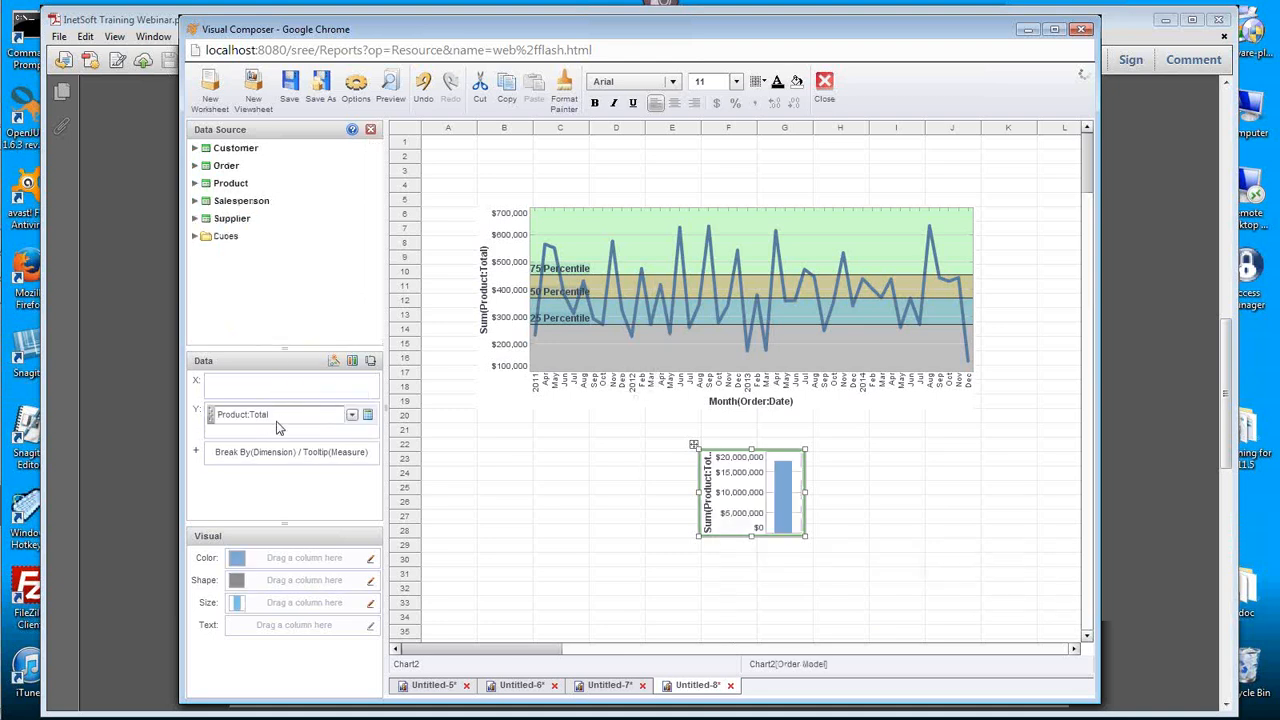
{"action": "left_click", "coordinate": [334, 362]}
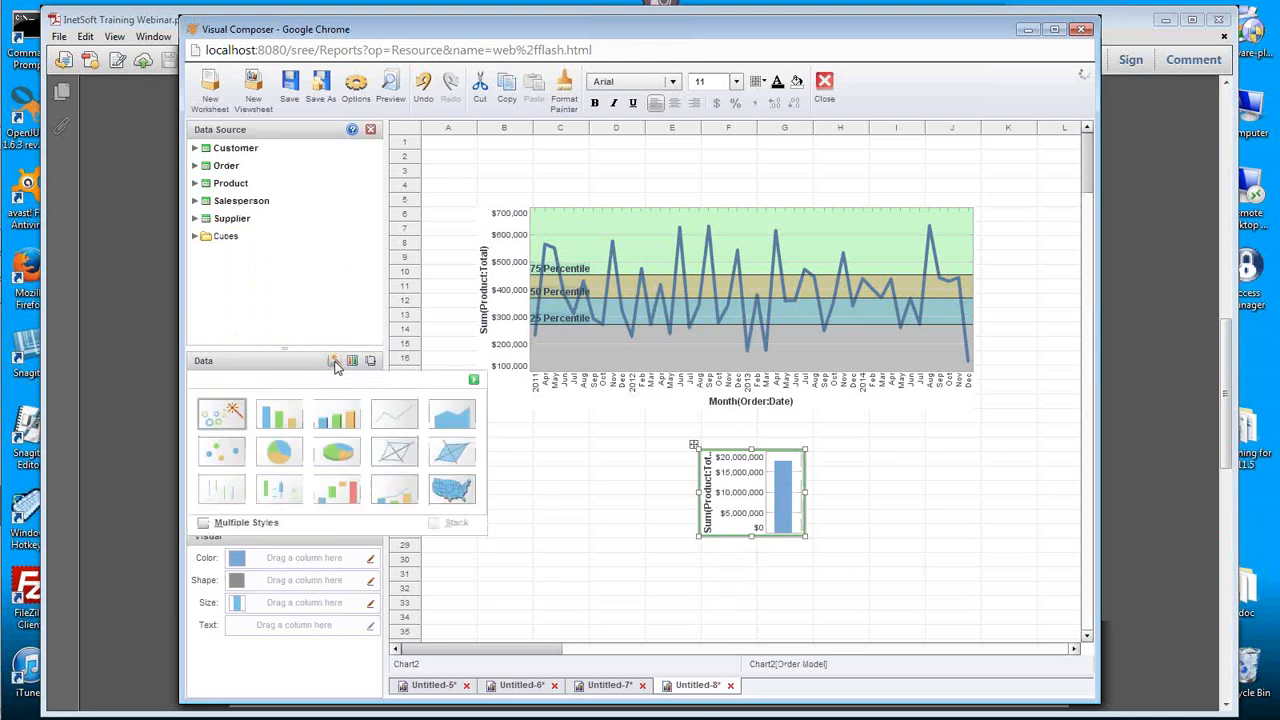
{"action": "left_click", "coordinate": [287, 452]}
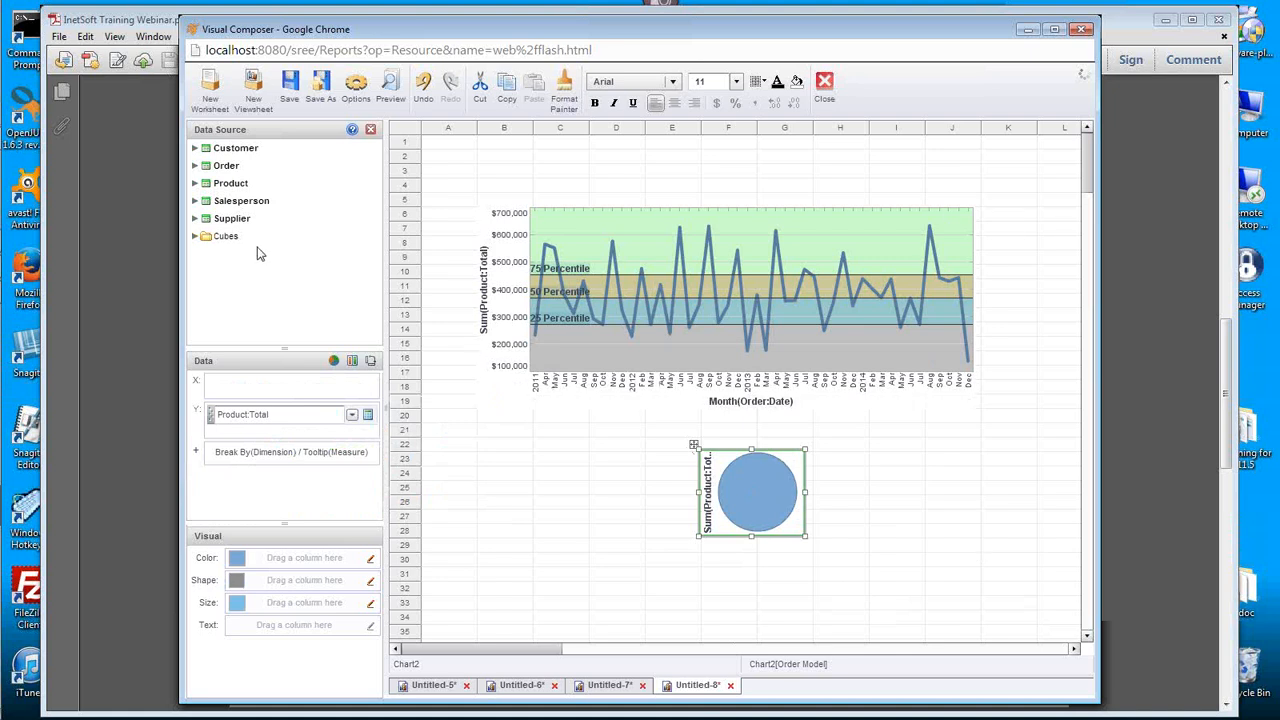
Step: Color the pie slices by the Salesperson:First Name dimension
{"action": "left_click", "coordinate": [195, 201]}
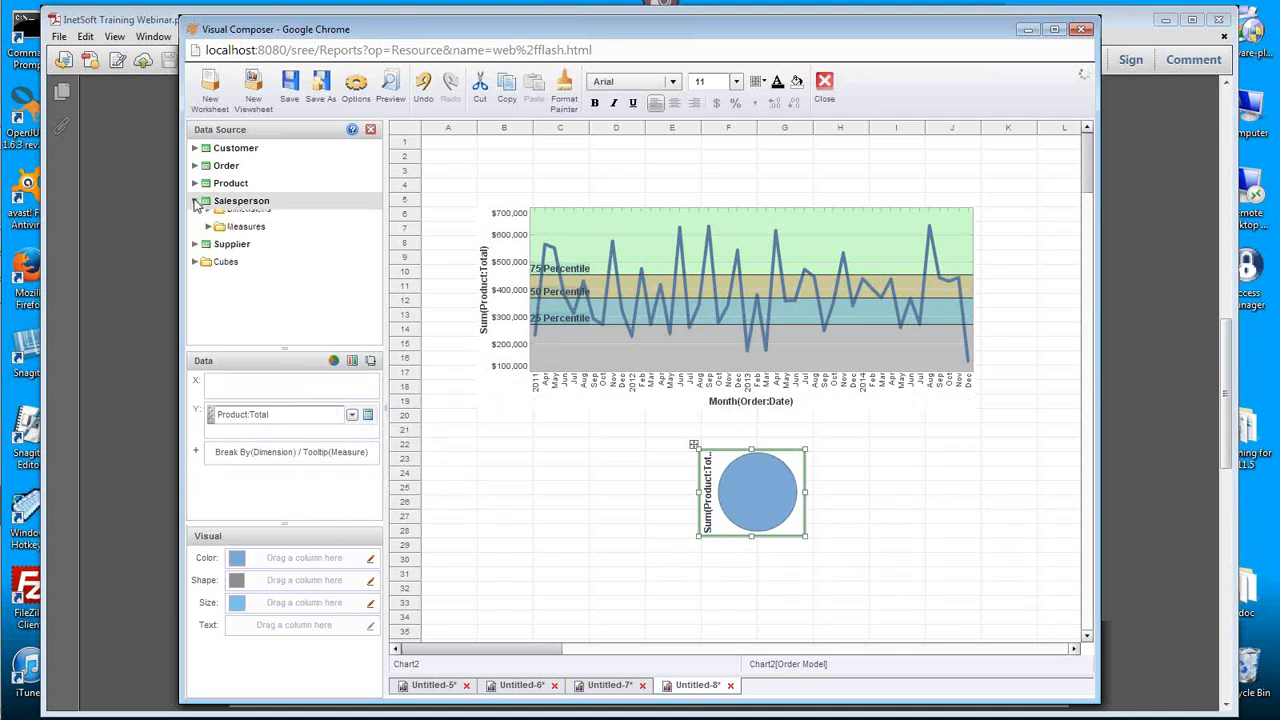
{"action": "left_click", "coordinate": [209, 219]}
{"action": "left_click", "coordinate": [318, 237]}
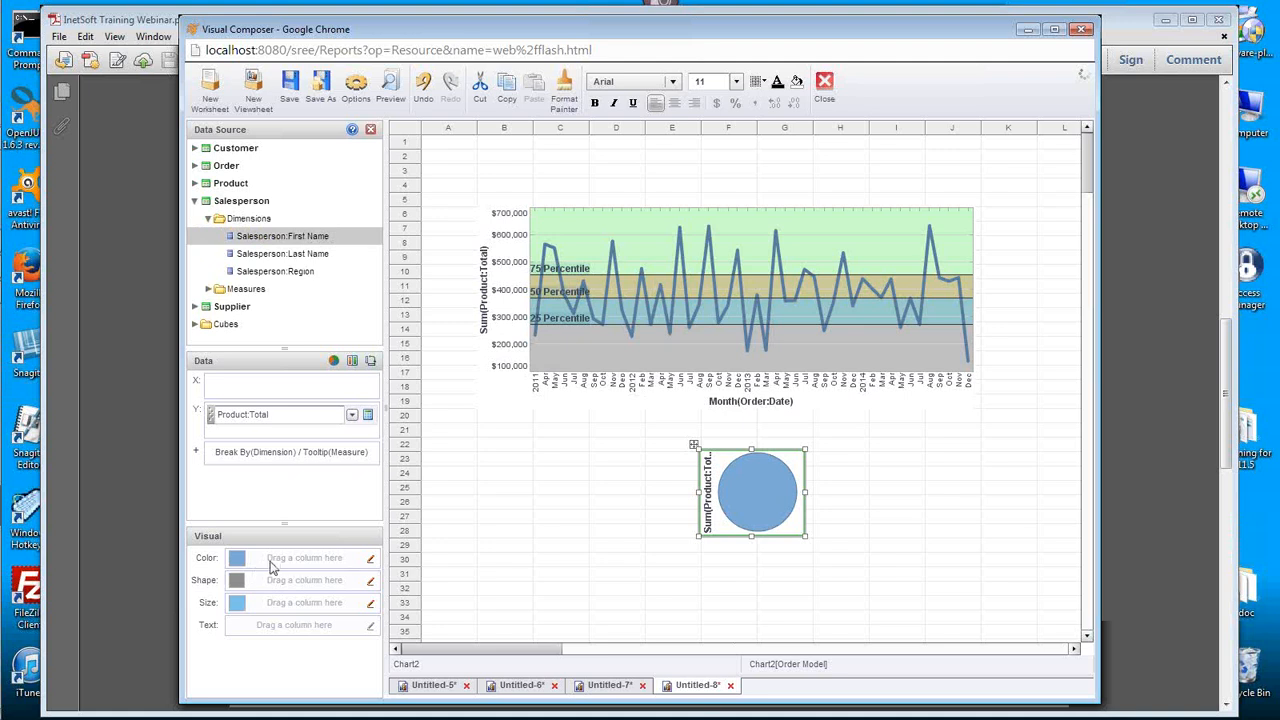
{"action": "left_click_drag", "start_coordinate": [320, 240], "coordinate": [275, 561]}
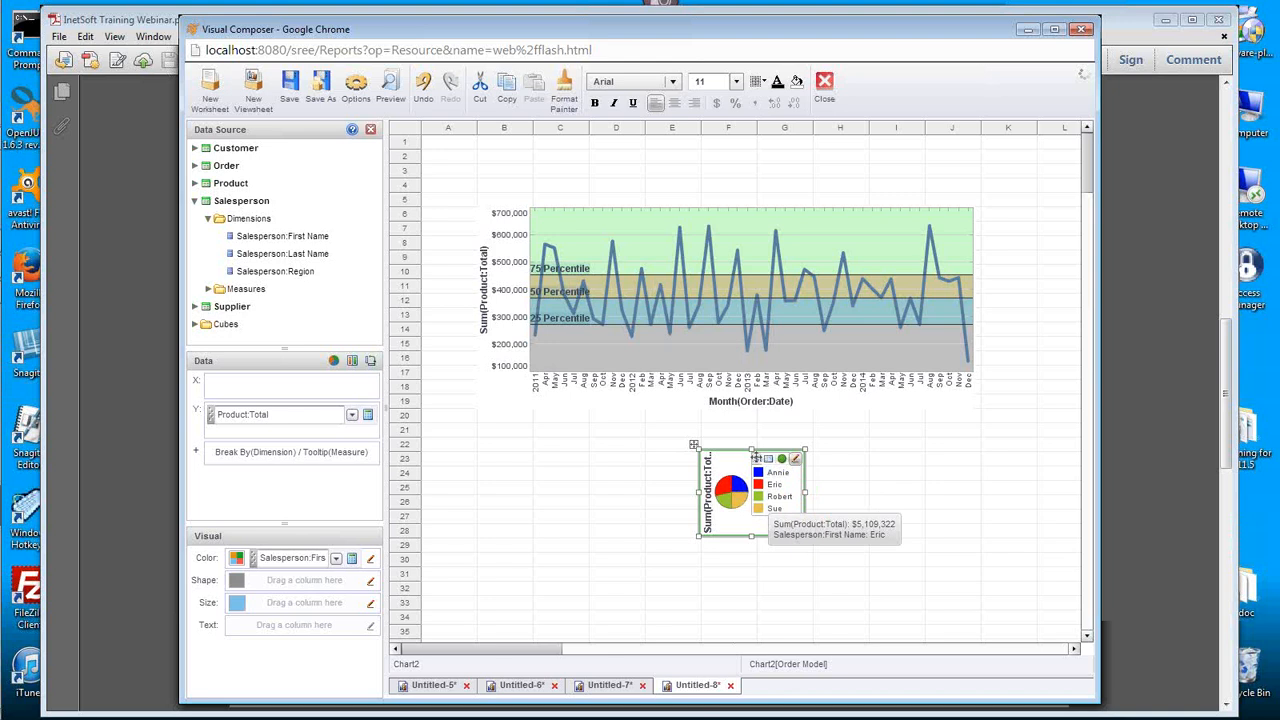
Step: Hide the pie chart's legend and its Sum(Product:Total) axis title
{"action": "right_click", "coordinate": [758, 461]}
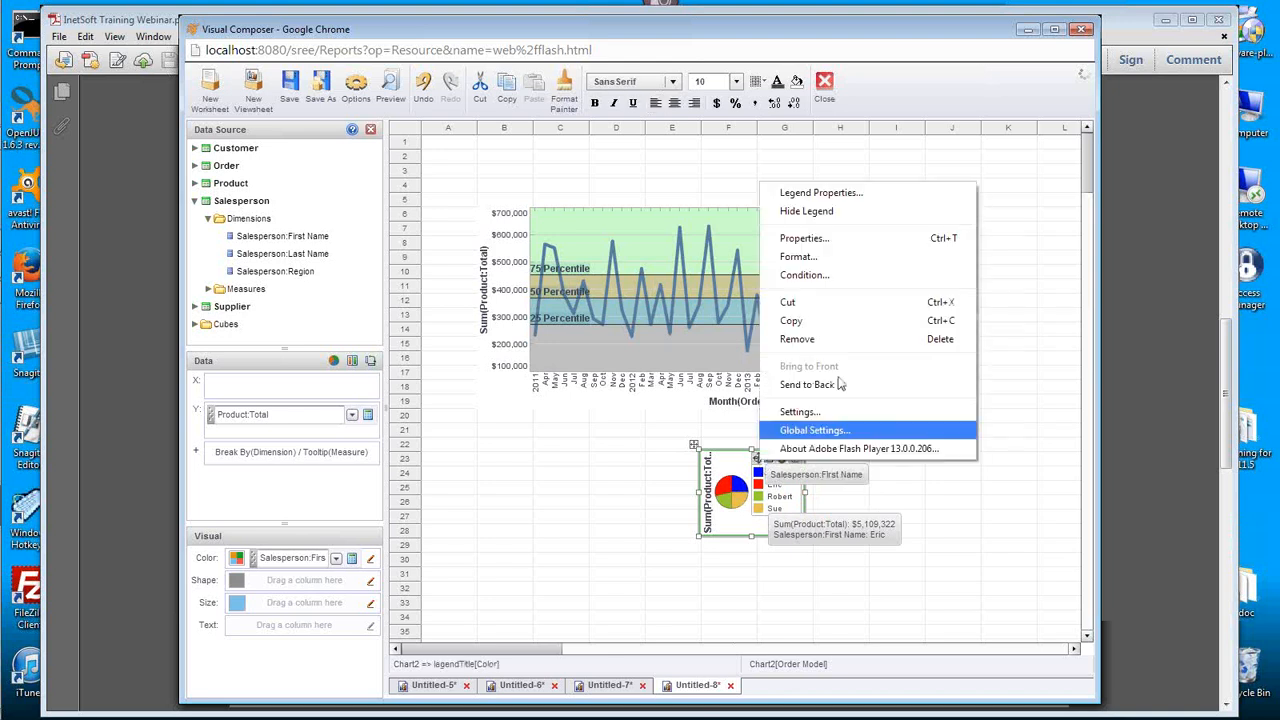
{"action": "left_click", "coordinate": [850, 211]}
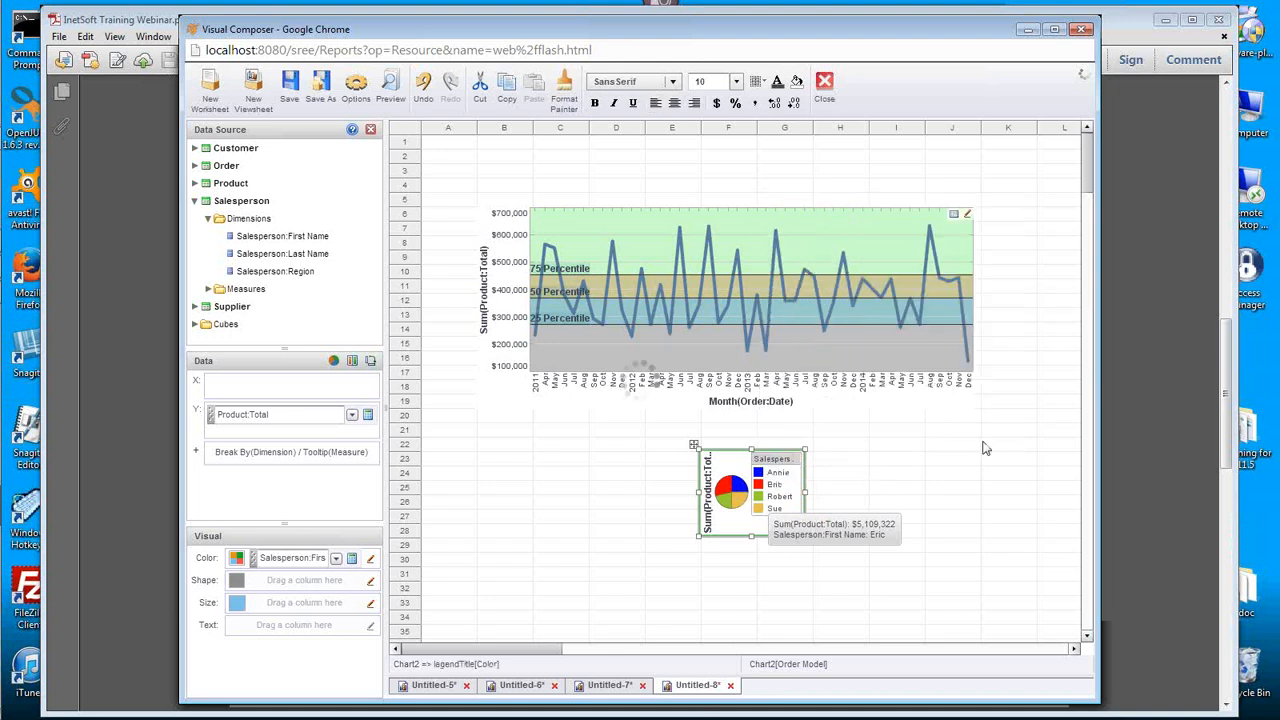
{"action": "right_click", "coordinate": [707, 490]}
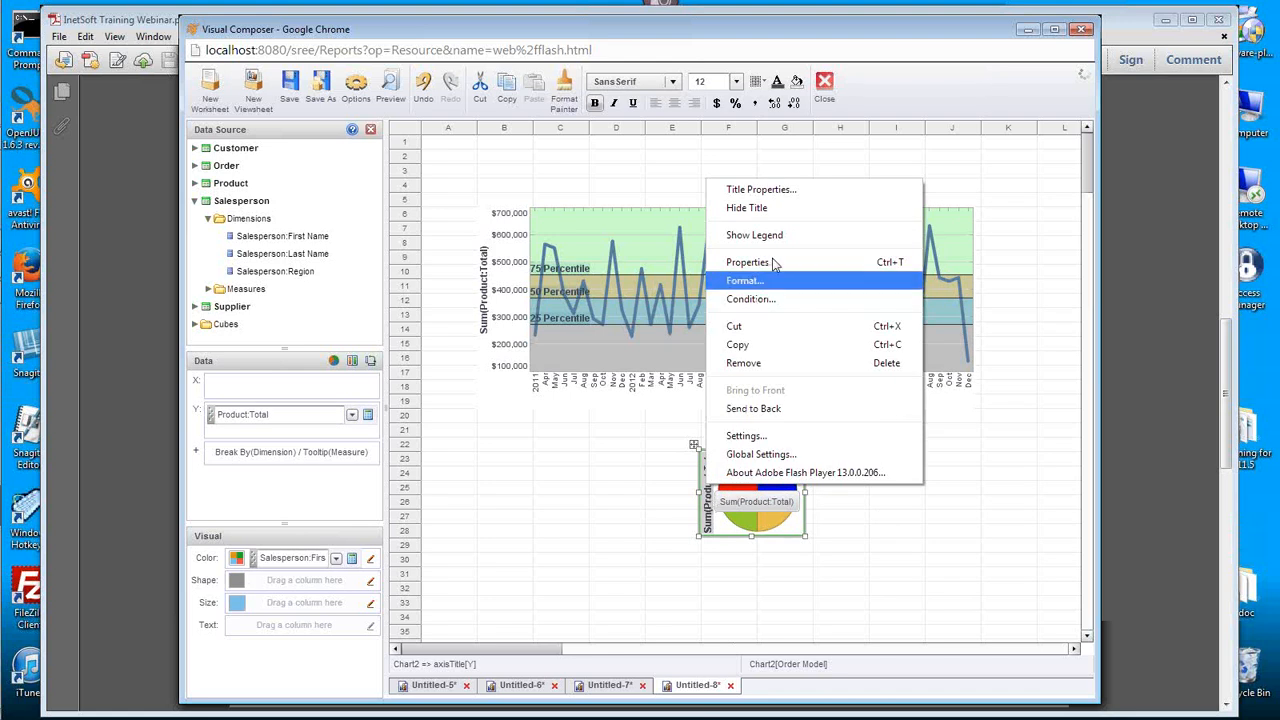
{"action": "left_click", "coordinate": [786, 208]}
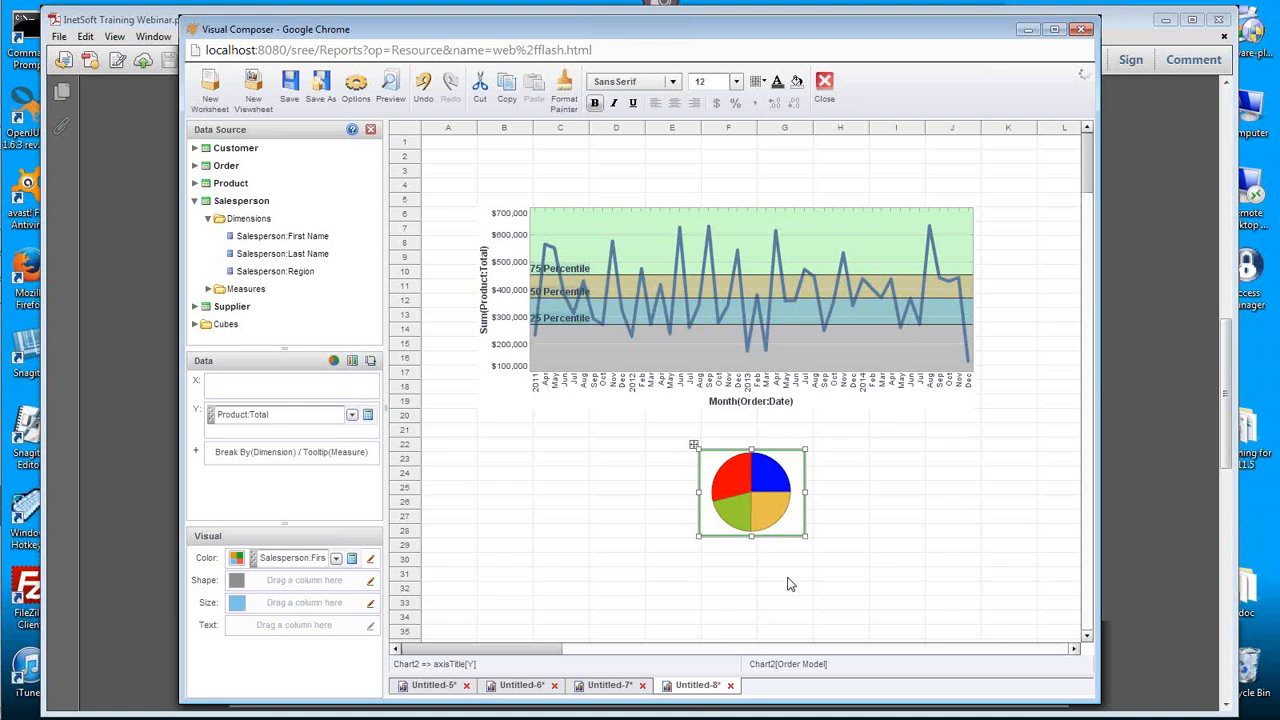
Step: Turn on Show Values in the pie chart's plot properties
{"action": "right_click", "coordinate": [760, 485]}
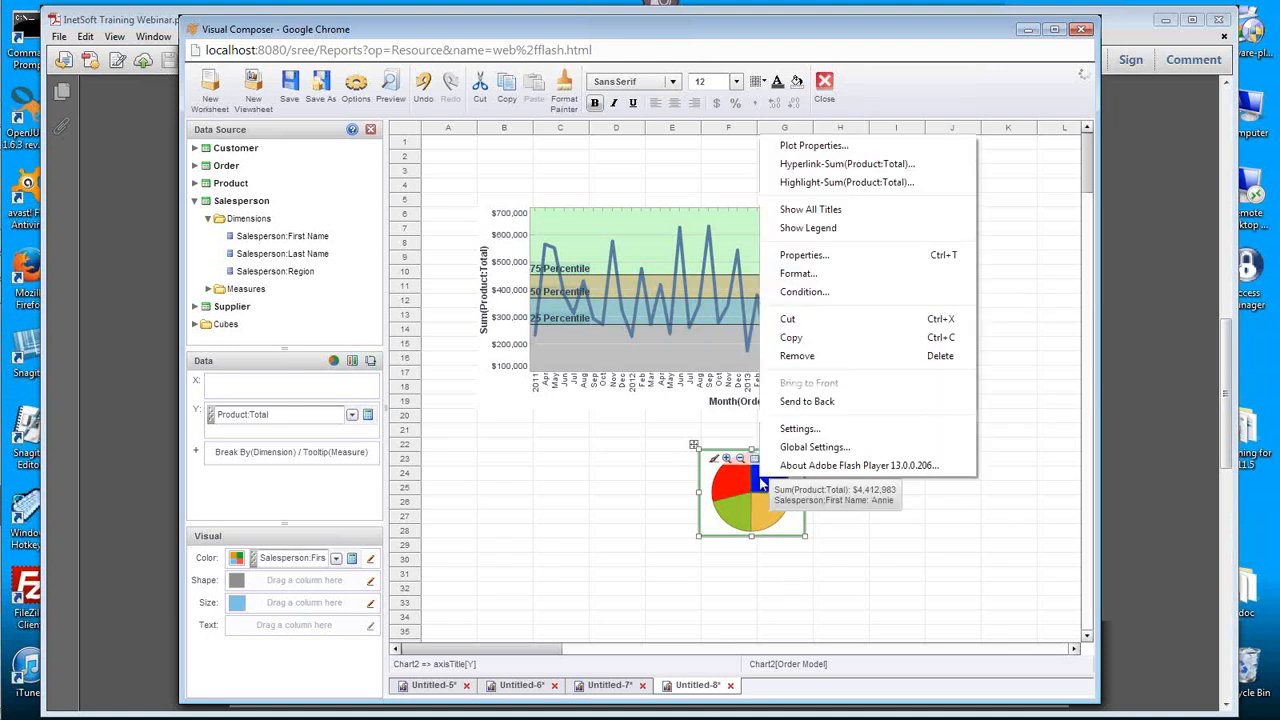
{"action": "left_click", "coordinate": [896, 148]}
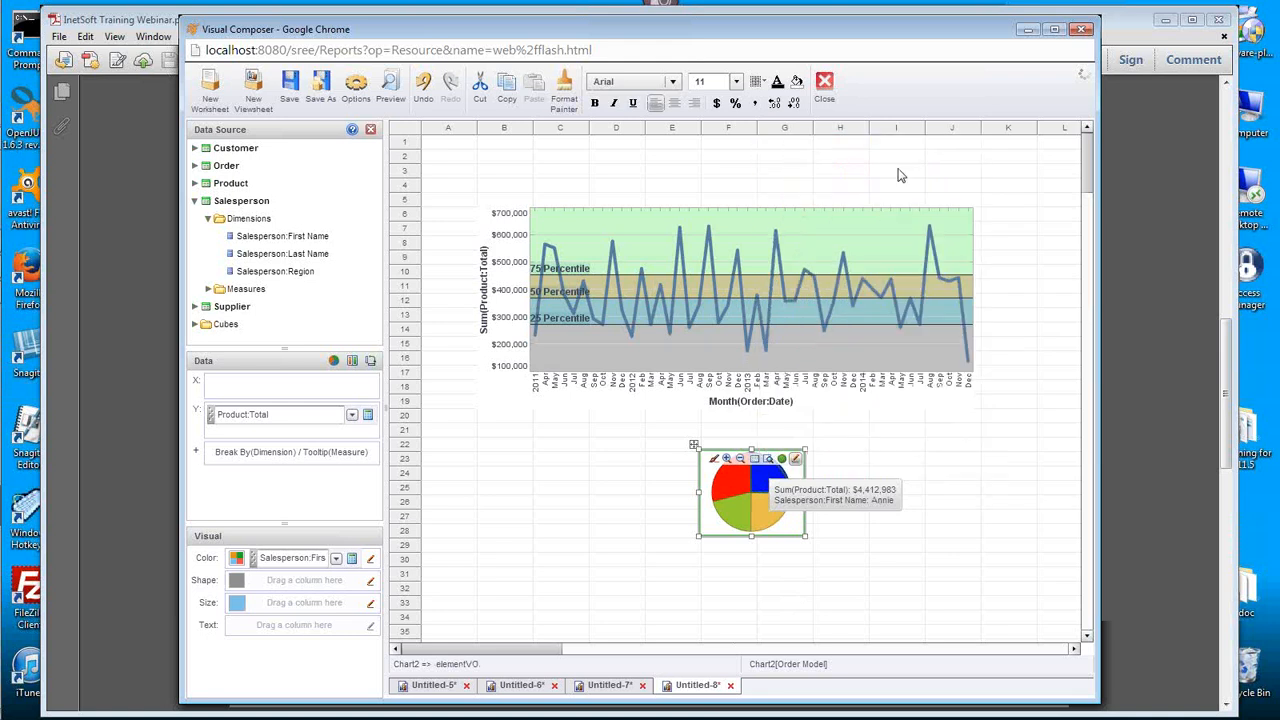
{"action": "left_click", "coordinate": [578, 309]}
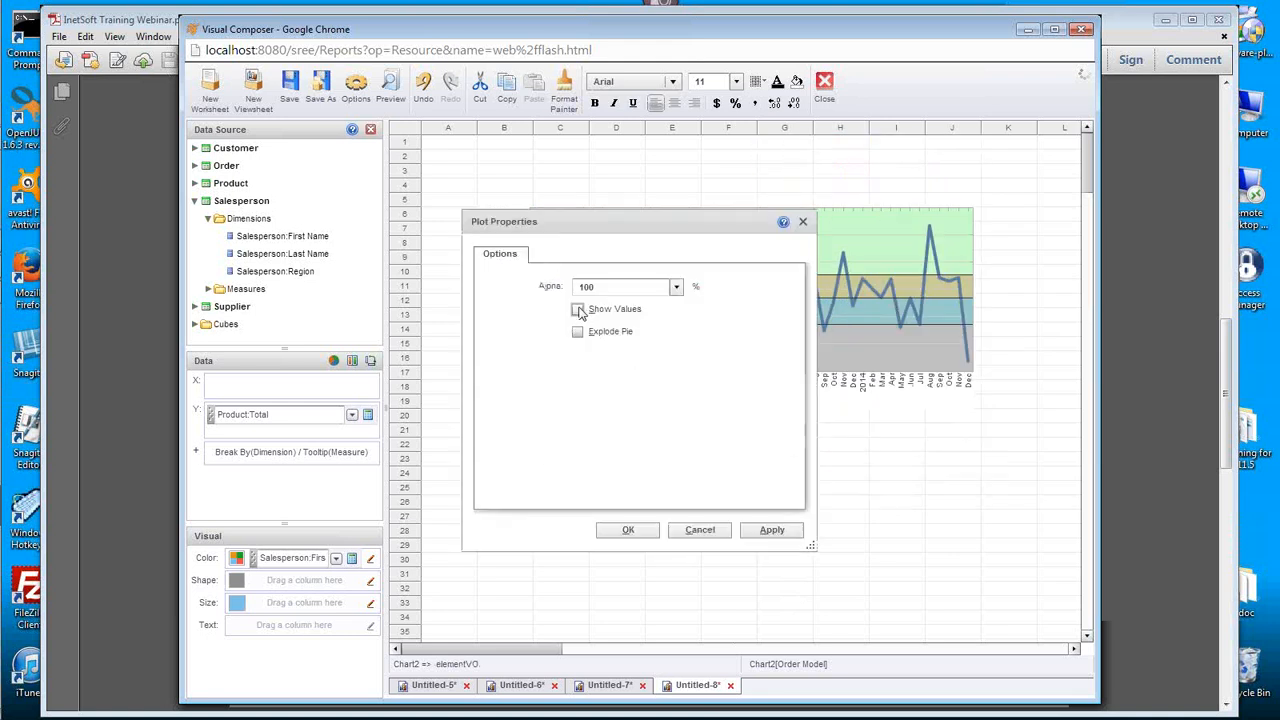
{"action": "left_click", "coordinate": [645, 530]}
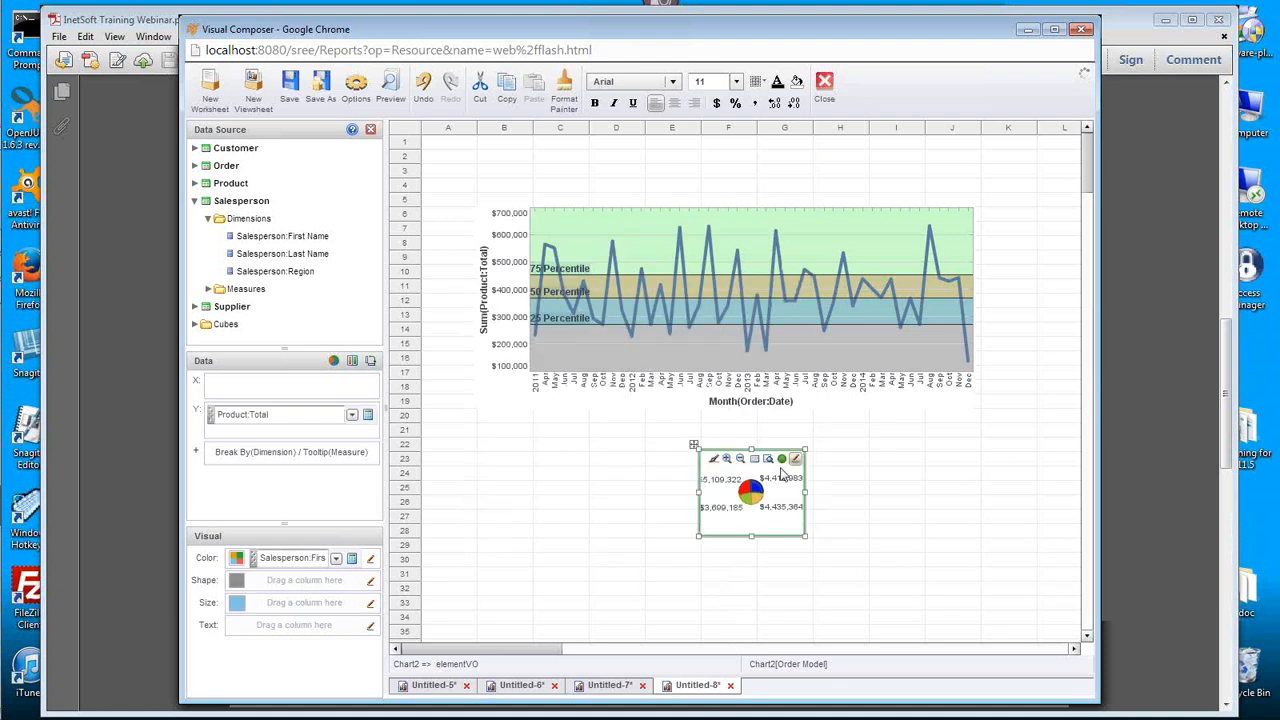
{"action": "mouse_move", "coordinate": [786, 484]}
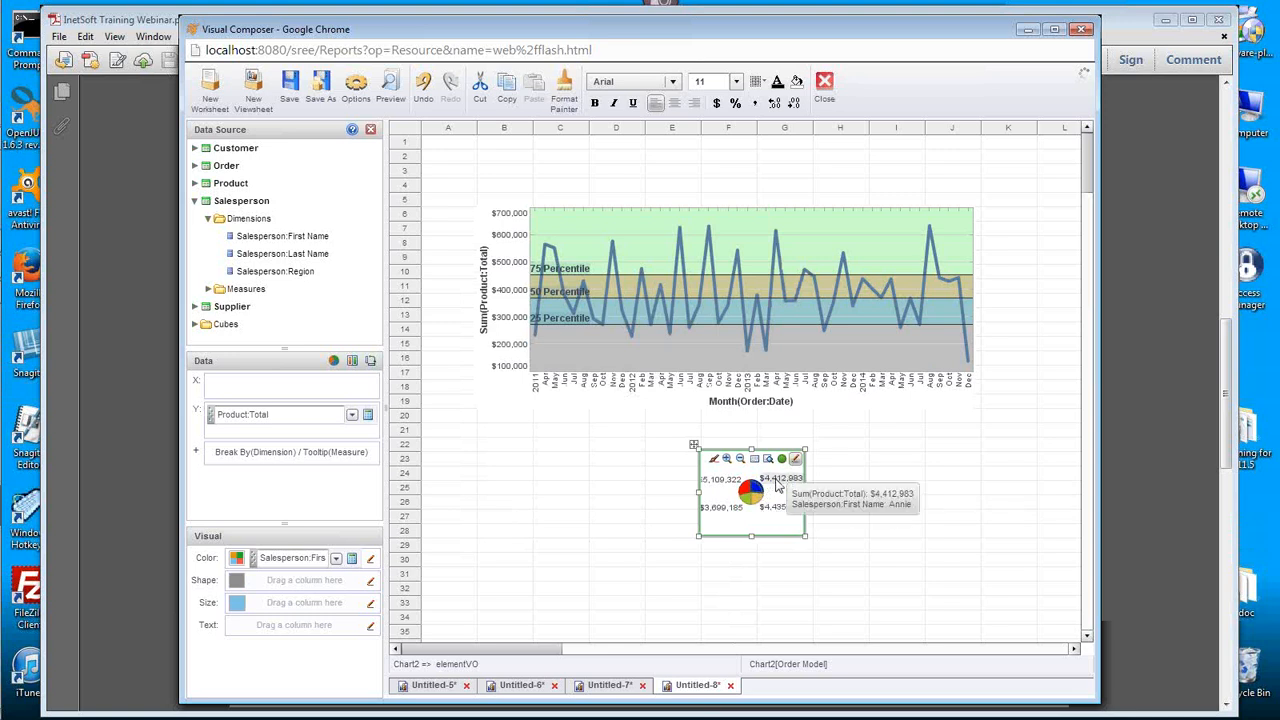
Step: Turn off Show Values in the pie chart's plot properties
{"action": "right_click", "coordinate": [779, 481]}
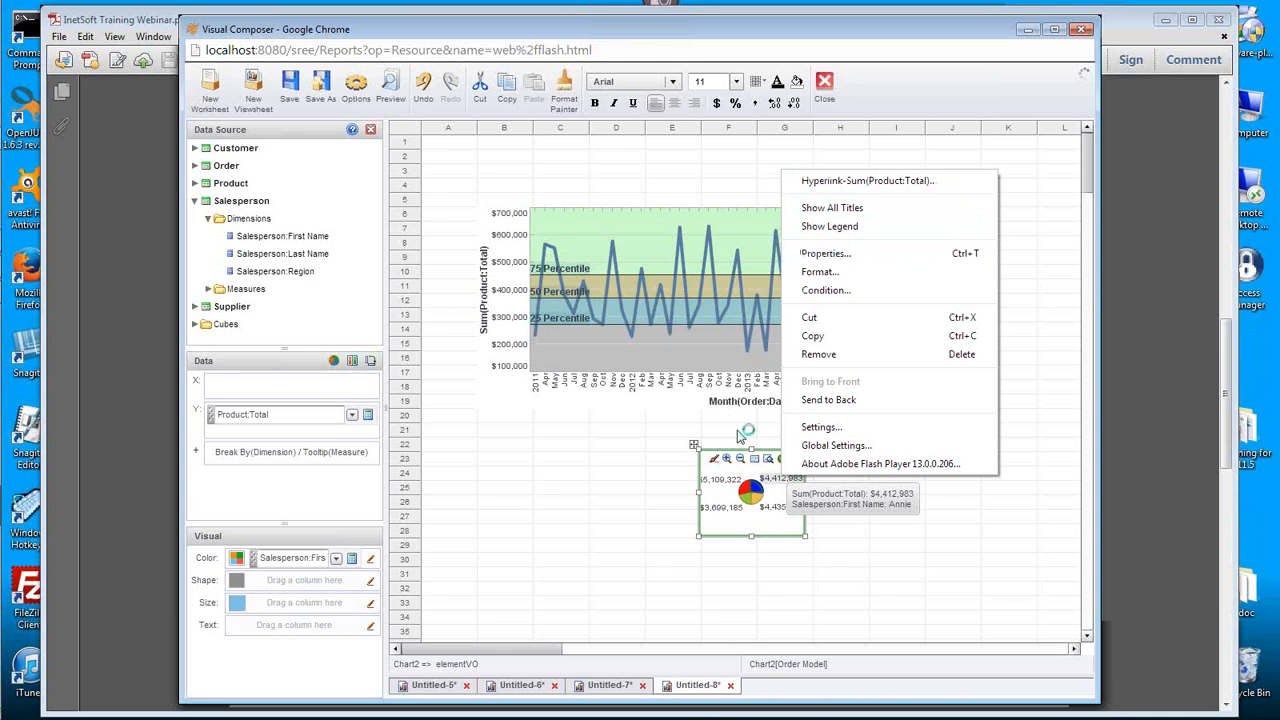
{"action": "left_click", "coordinate": [747, 497]}
{"action": "right_click", "coordinate": [747, 497]}
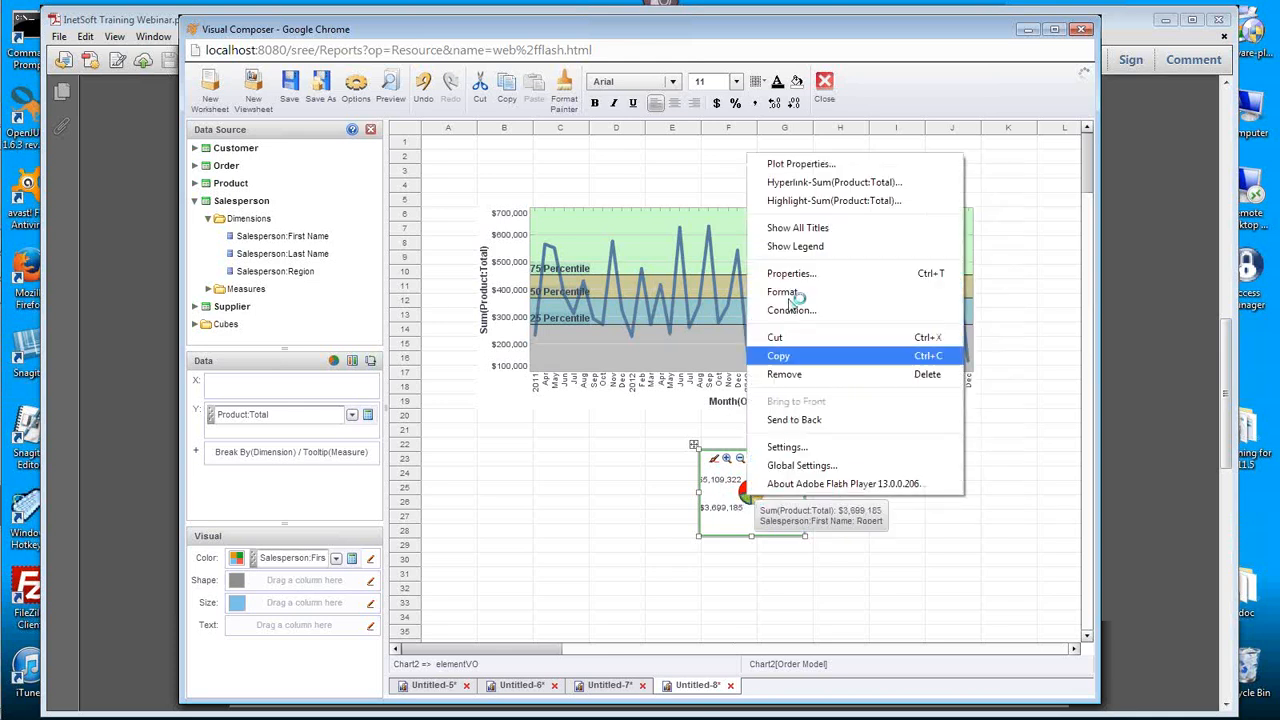
{"action": "left_click", "coordinate": [803, 164]}
{"action": "left_click", "coordinate": [612, 309]}
{"action": "left_click", "coordinate": [626, 528]}
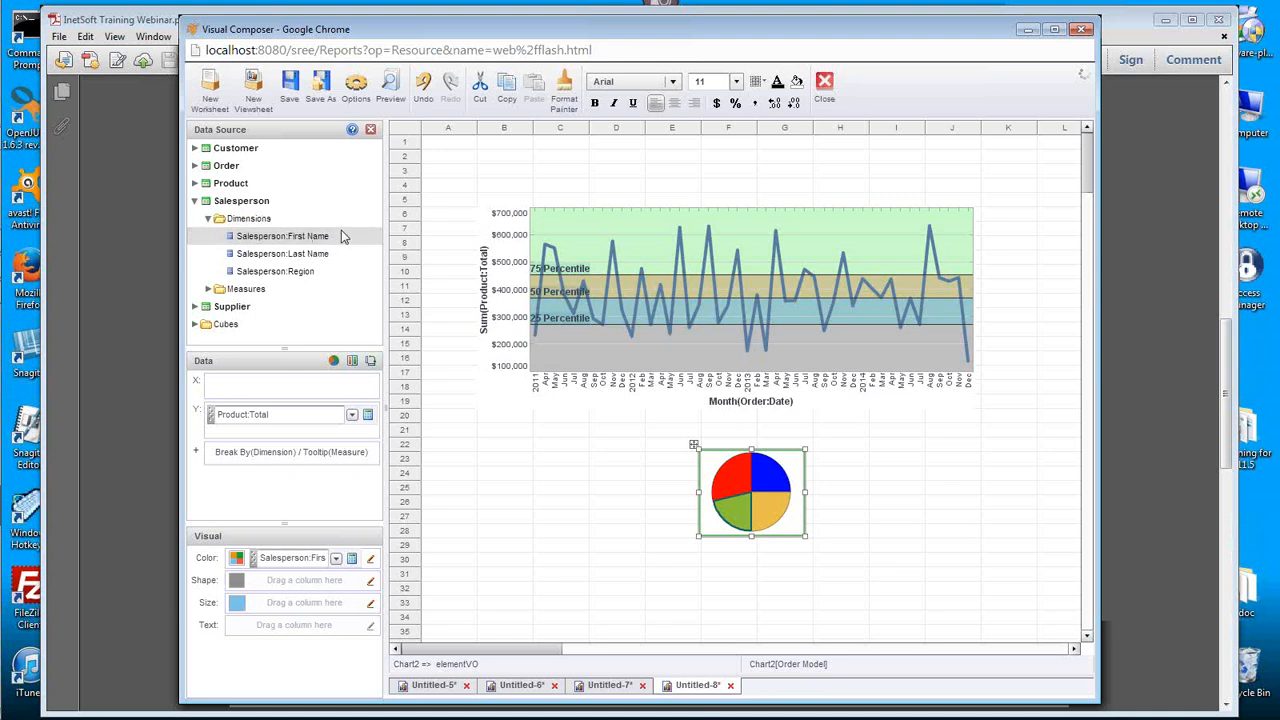
Step: Label the pie slices with Salesperson:First Name text and rename the chart employeePie
{"action": "left_click_drag", "start_coordinate": [337, 228], "coordinate": [310, 562]}
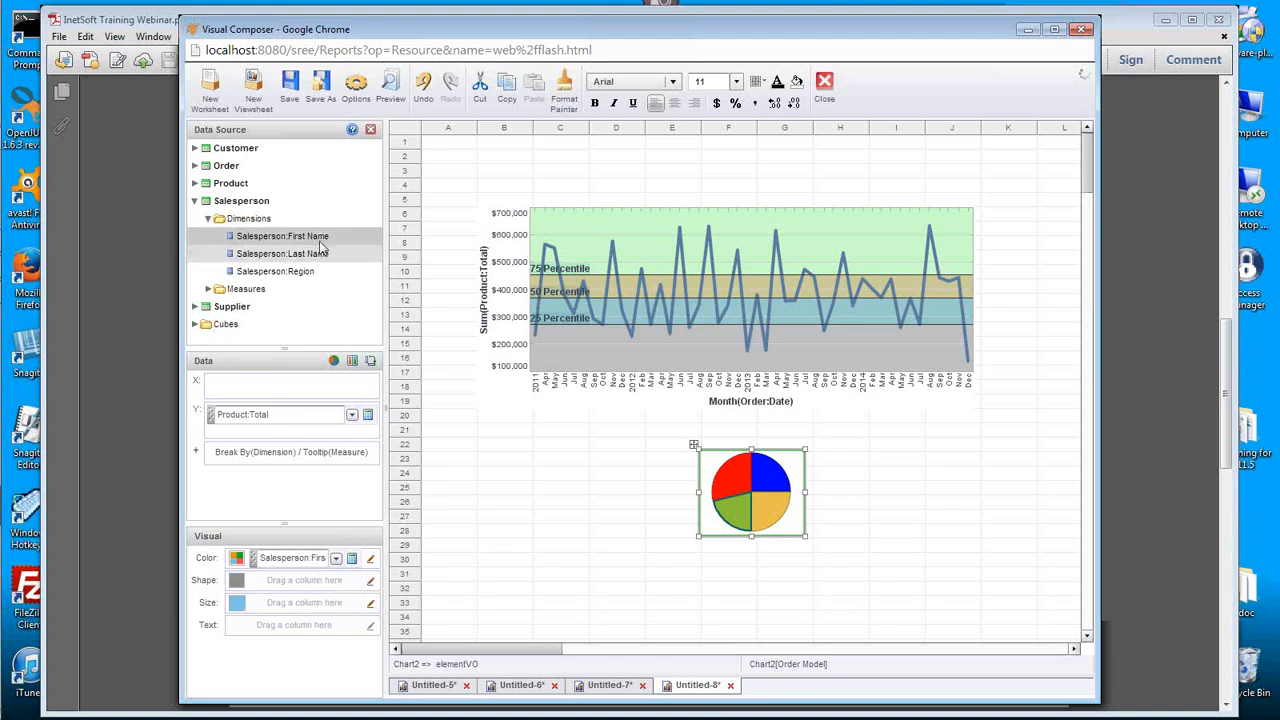
{"action": "left_click_drag", "start_coordinate": [310, 238], "coordinate": [262, 628]}
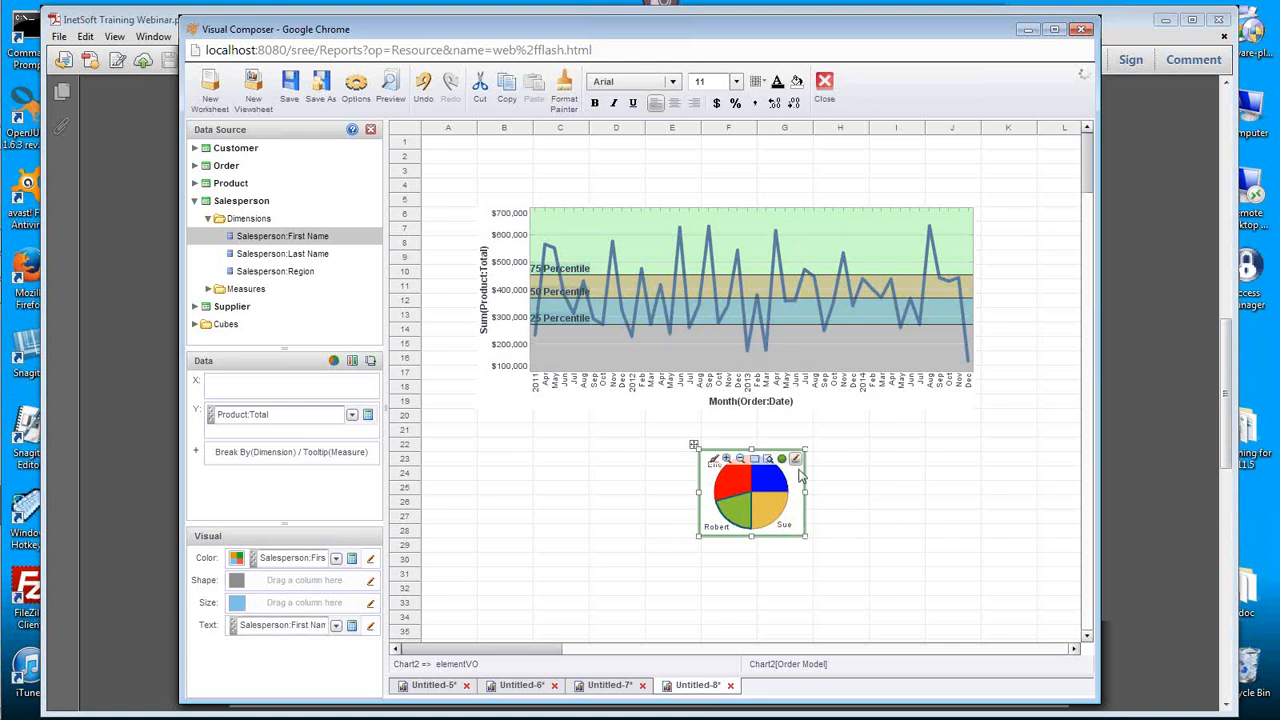
{"action": "right_click", "coordinate": [744, 511]}
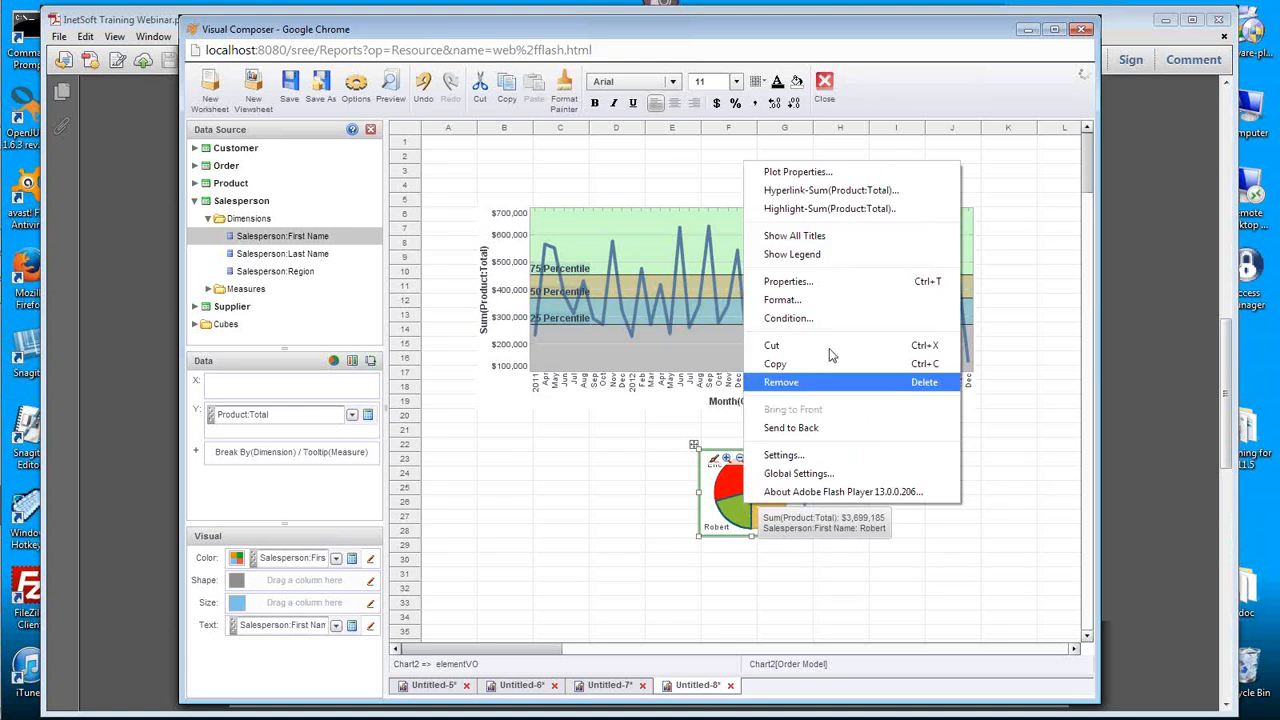
{"action": "left_click", "coordinate": [833, 282]}
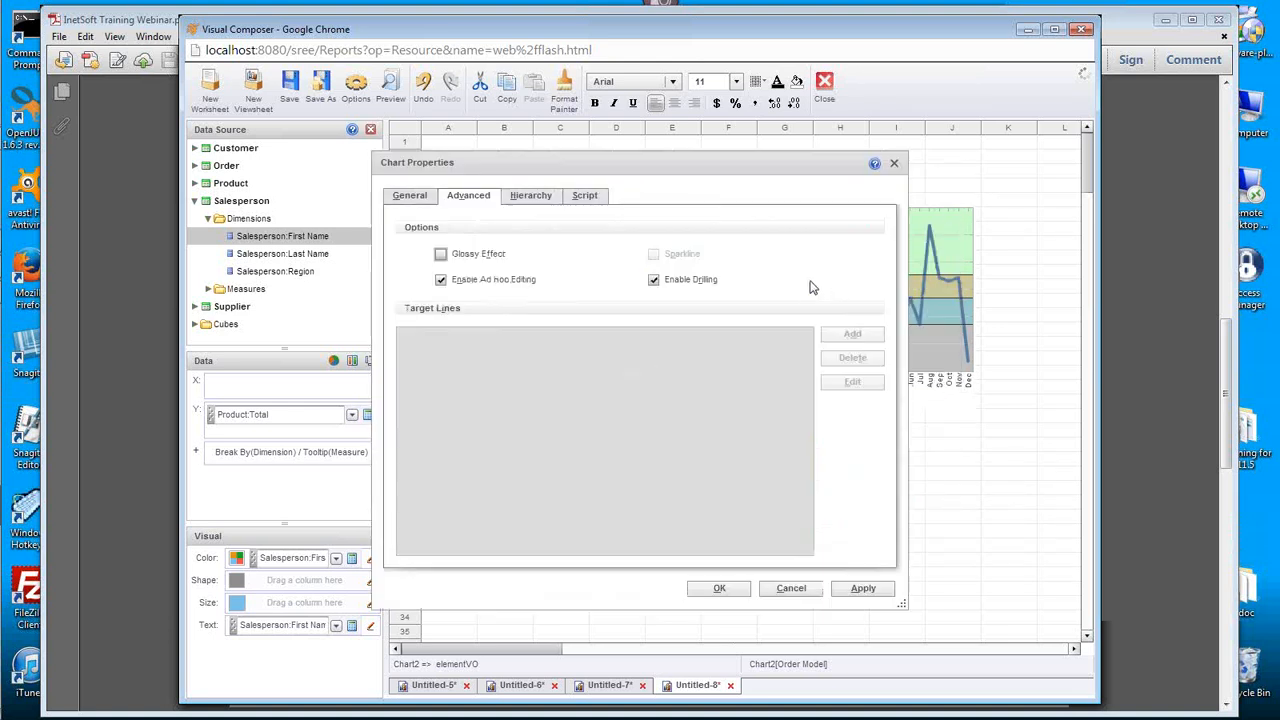
{"action": "left_click", "coordinate": [409, 195]}
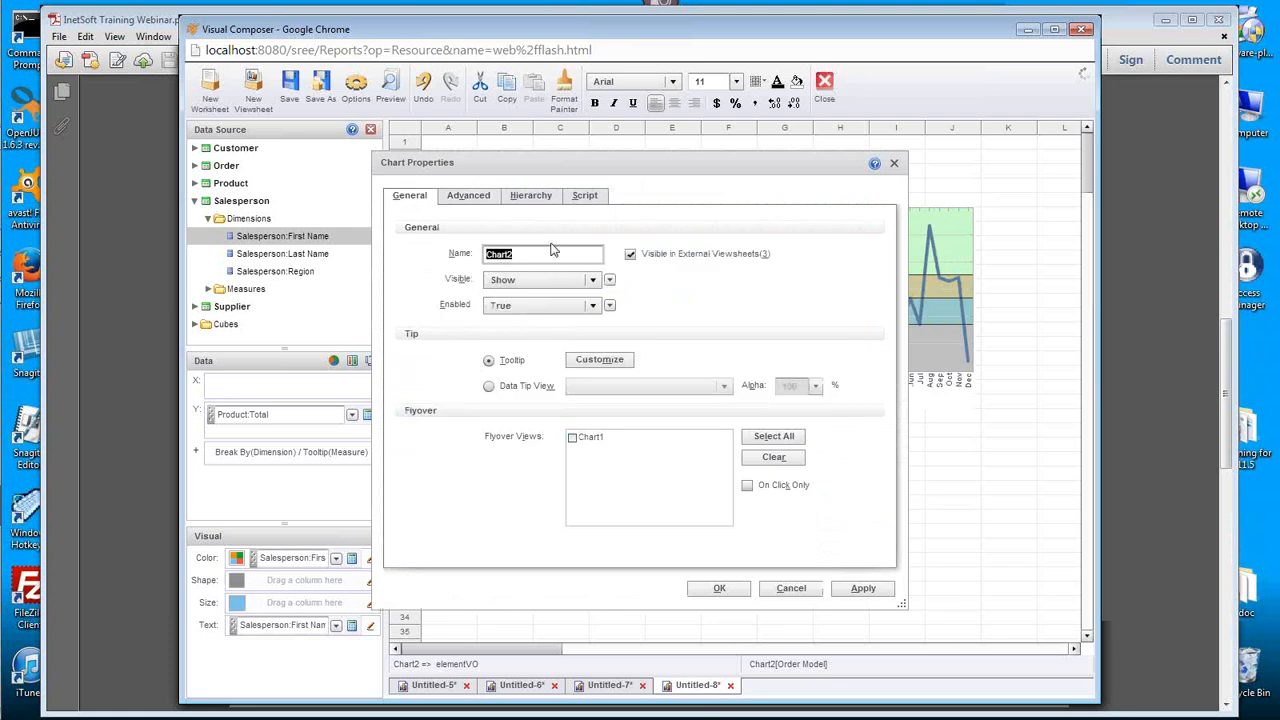
{"action": "type", "text": "employeePie"}
{"action": "left_click", "coordinate": [720, 589]}
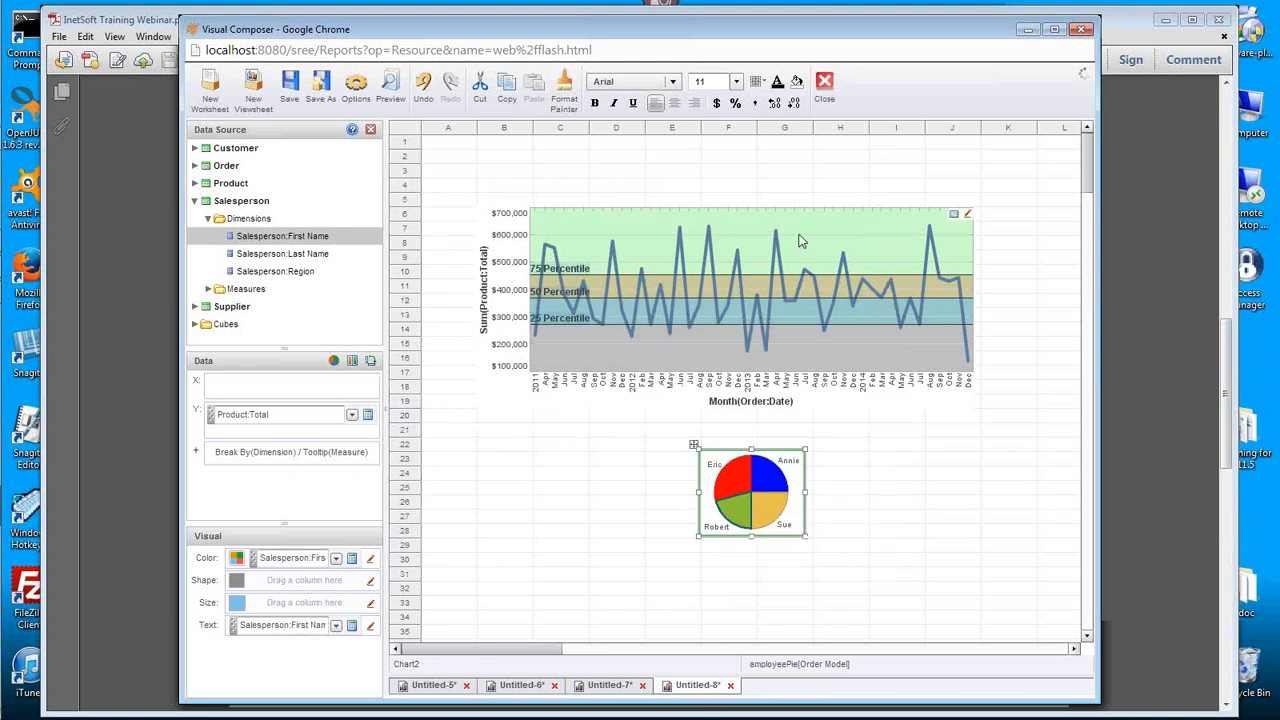
Step: Set the line chart's tip to the employeePie Data Tip View with an alpha of 70%
{"action": "left_click", "coordinate": [755, 259]}
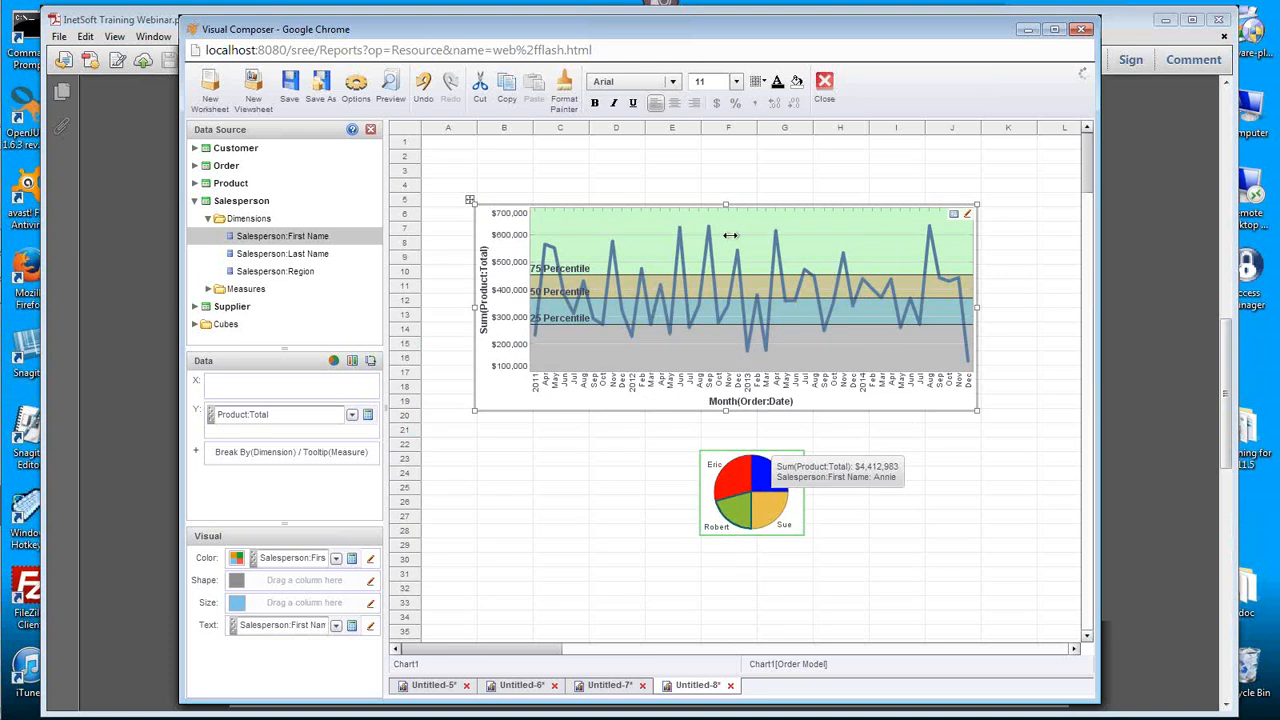
{"action": "right_click", "coordinate": [727, 245]}
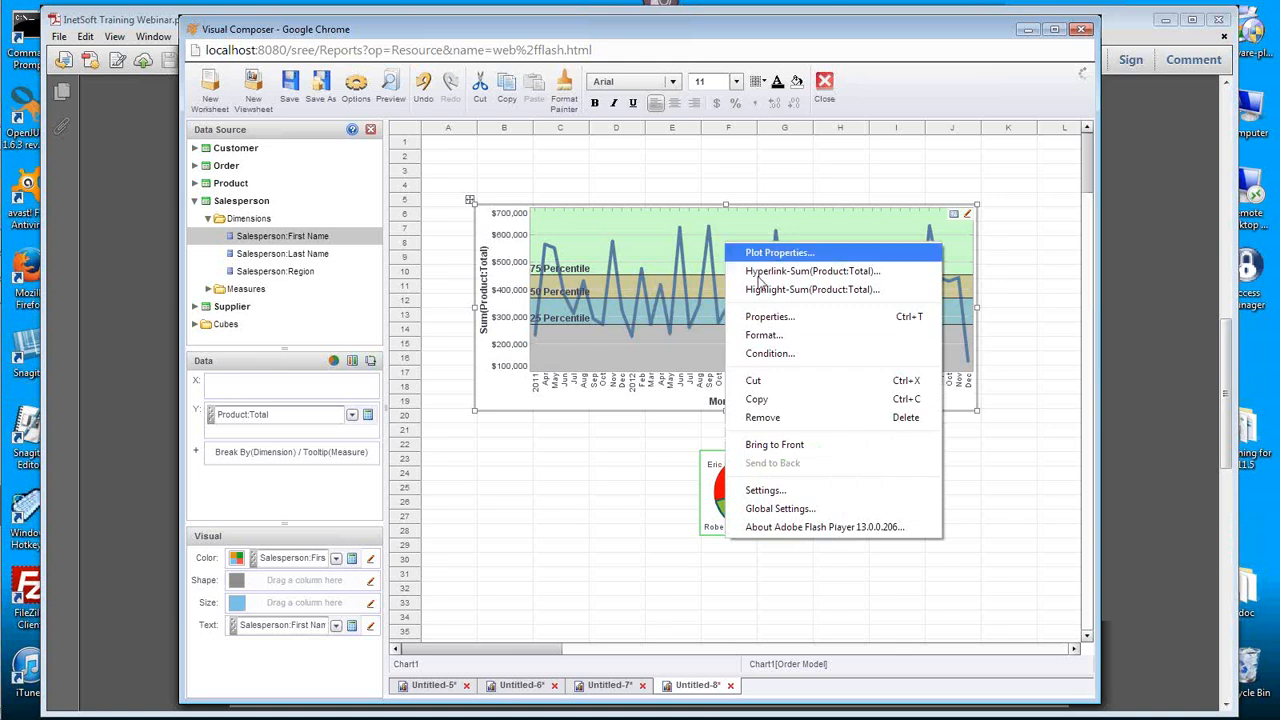
{"action": "left_click", "coordinate": [790, 316]}
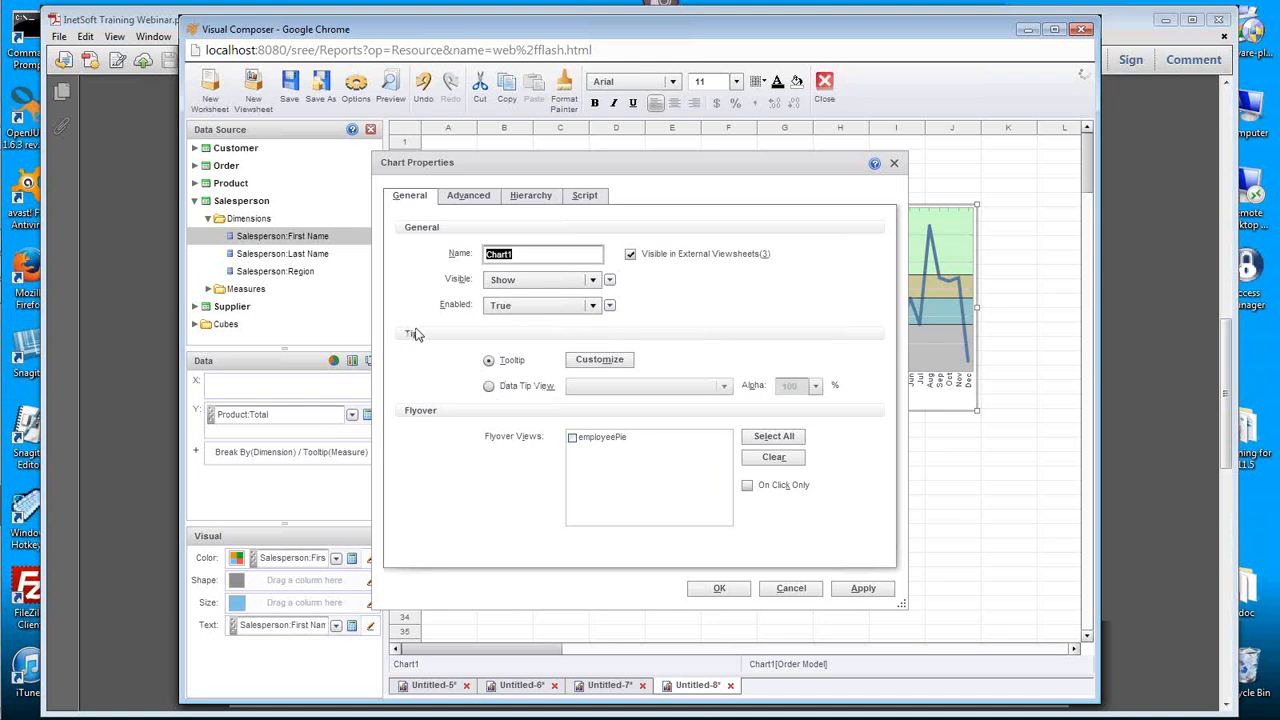
{"action": "left_click", "coordinate": [489, 387]}
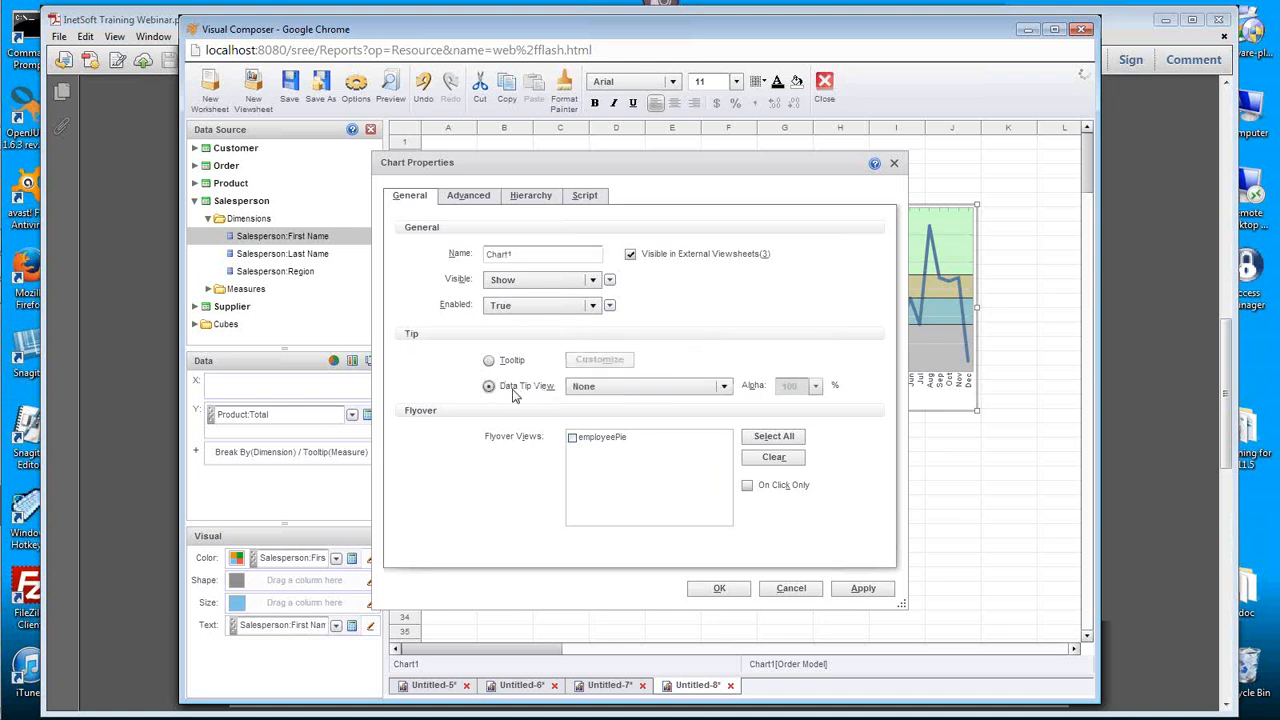
{"action": "left_click", "coordinate": [723, 387]}
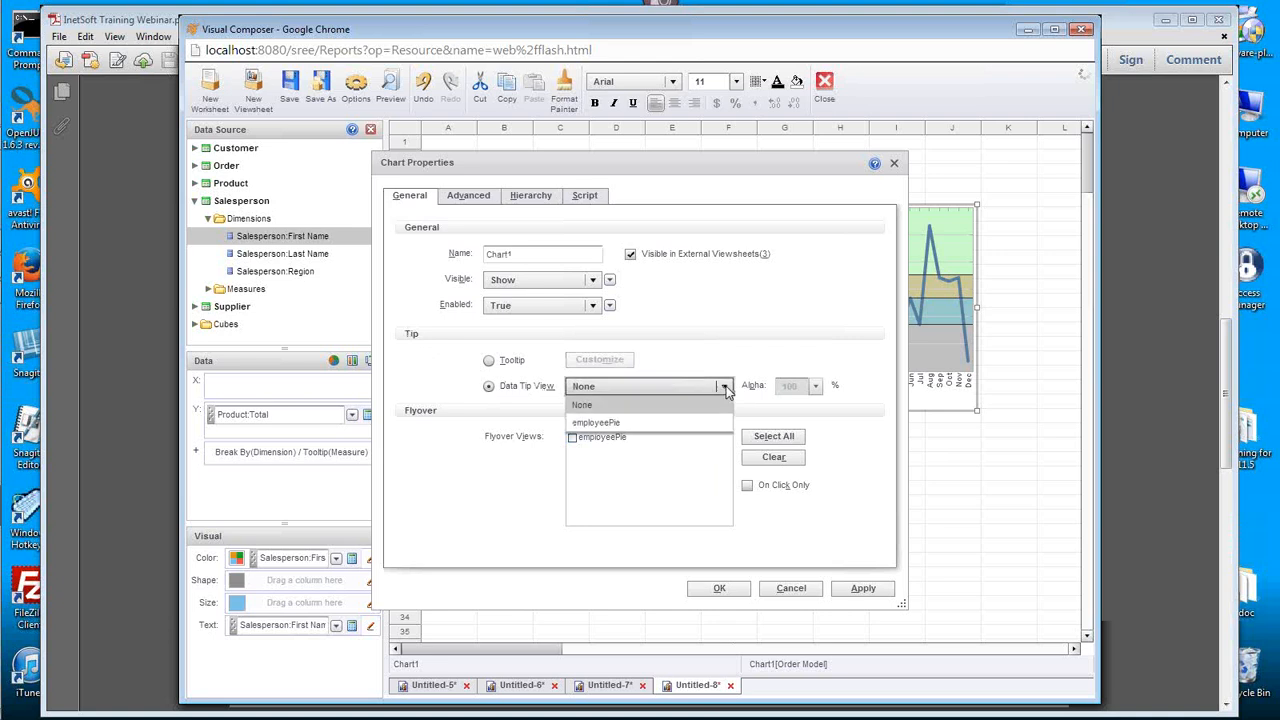
{"action": "left_click", "coordinate": [645, 424]}
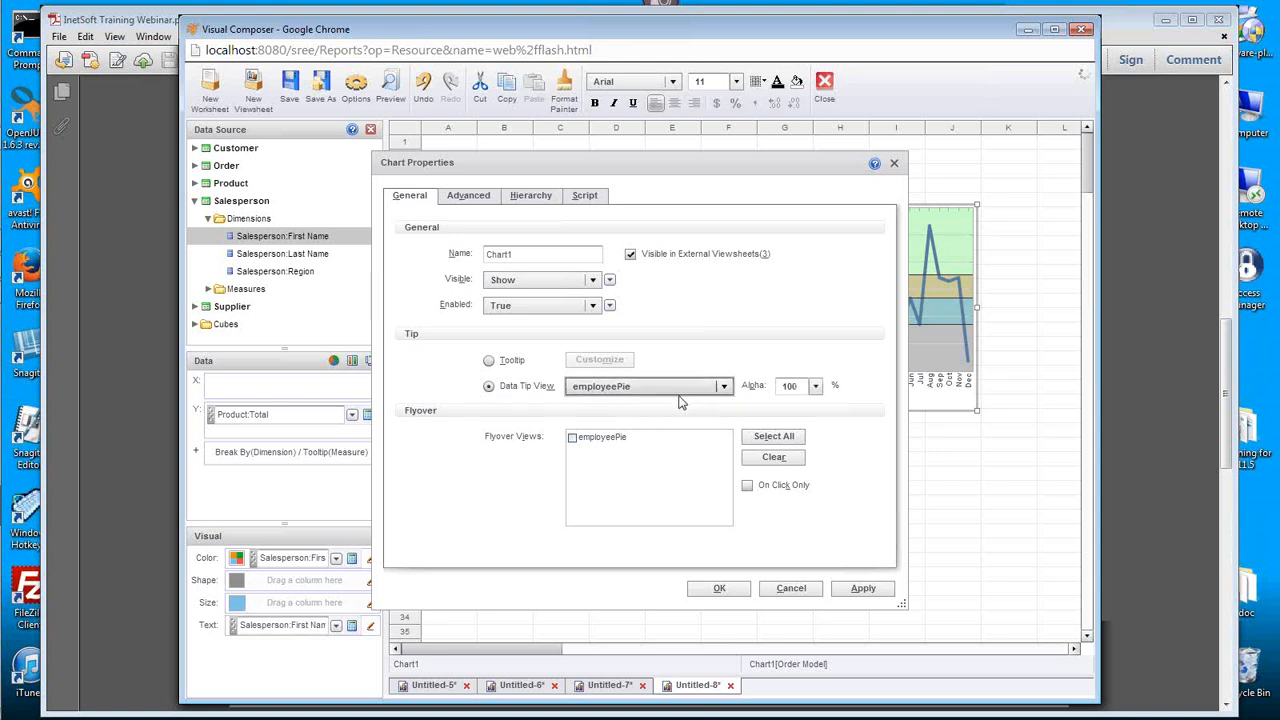
{"action": "left_click", "coordinate": [815, 386]}
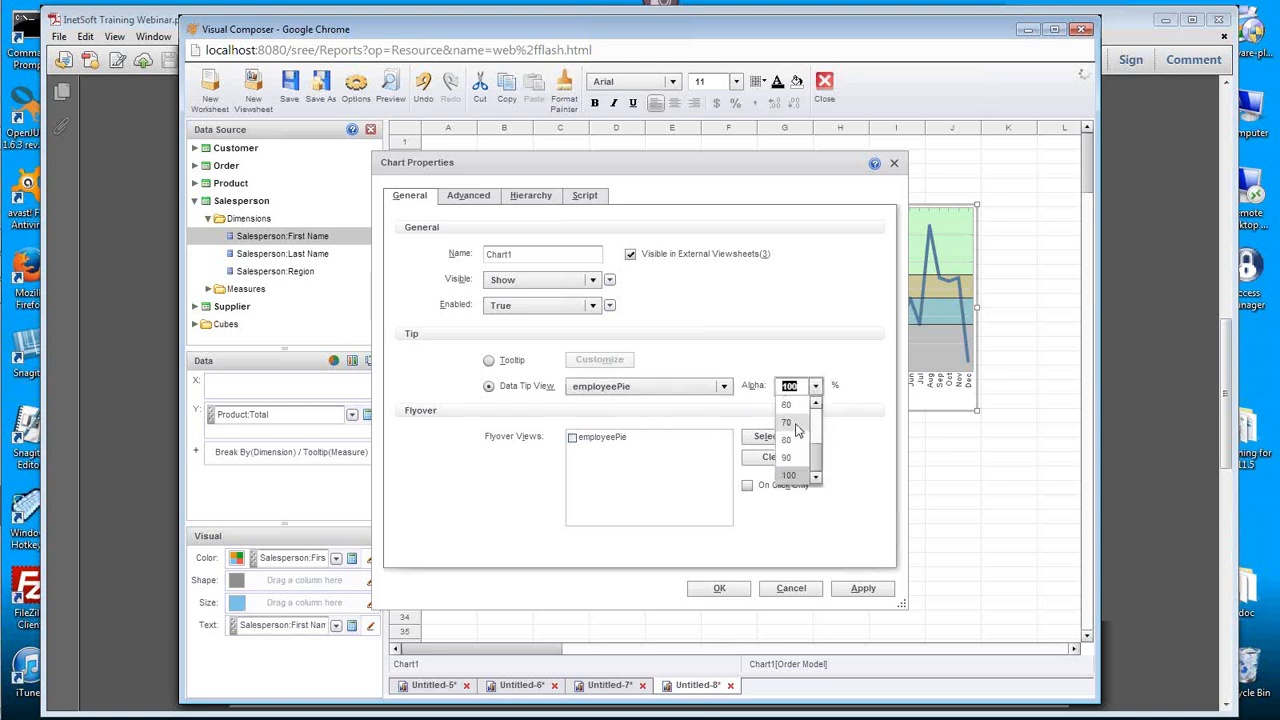
{"action": "left_click", "coordinate": [786, 422]}
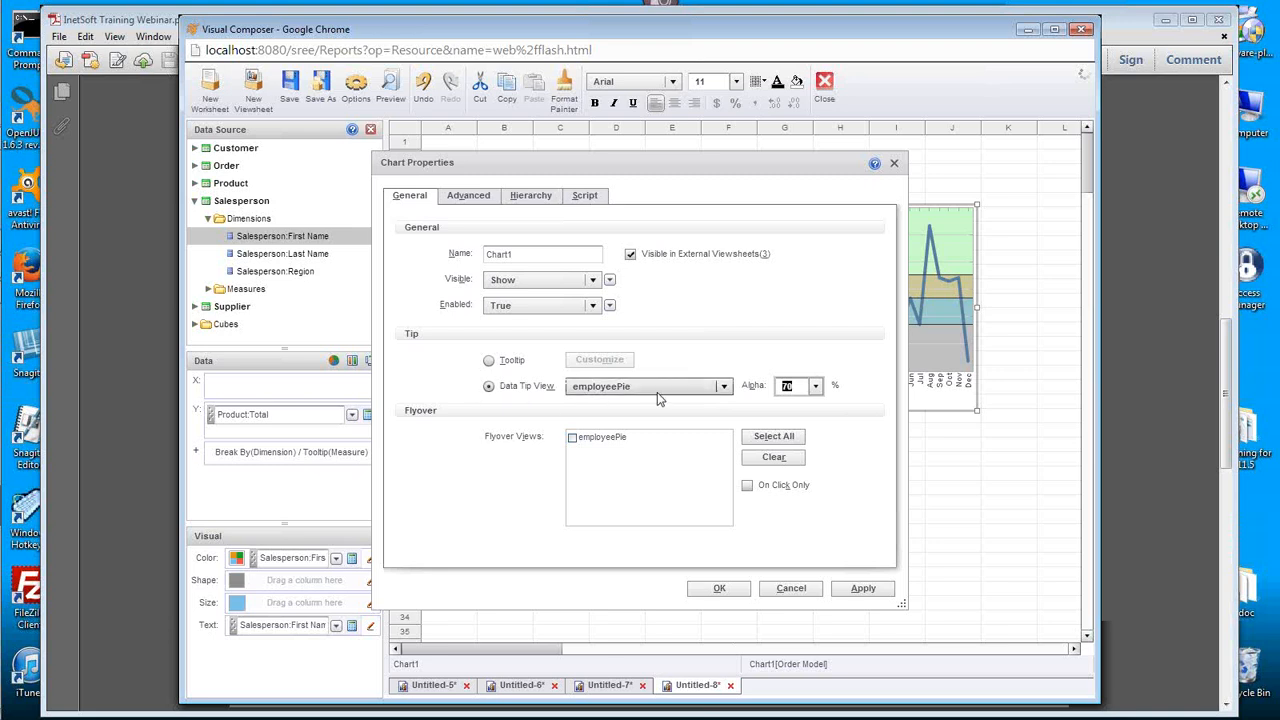
{"action": "left_click", "coordinate": [724, 588]}
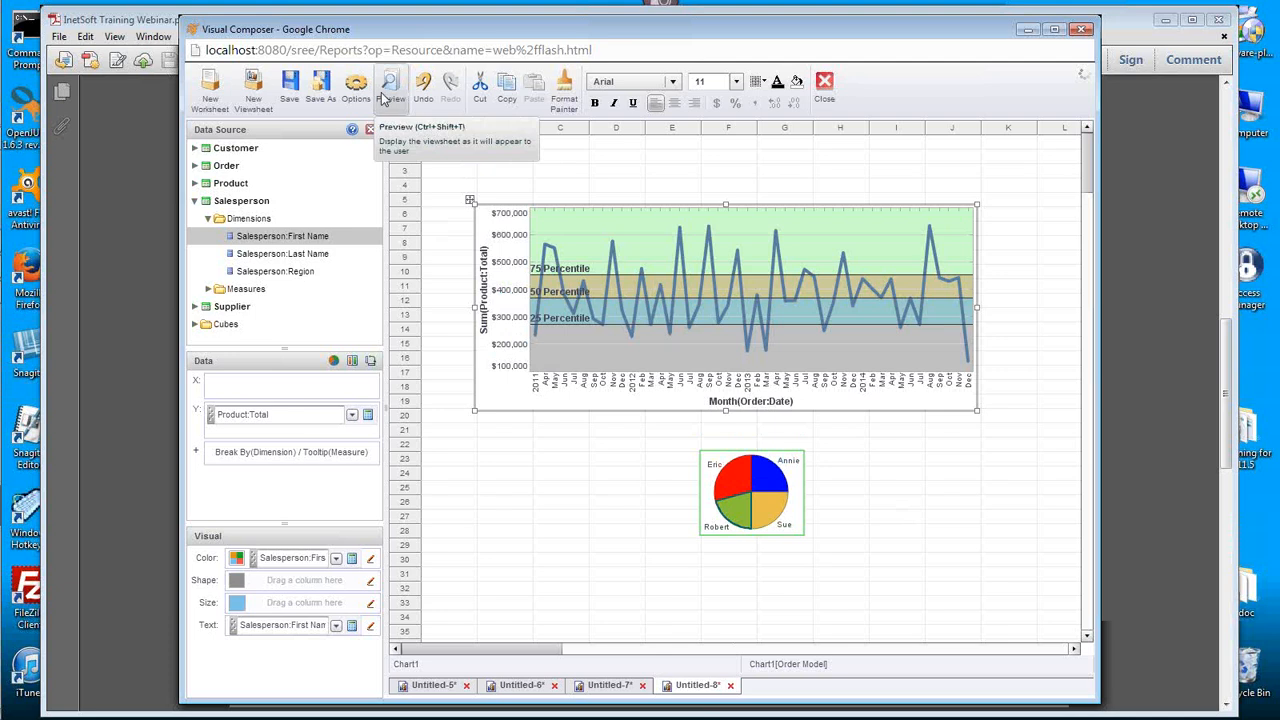
Step: Preview the viewsheet and examine the pie chart data tip at several points along the monthly line
{"action": "left_click", "coordinate": [391, 88]}
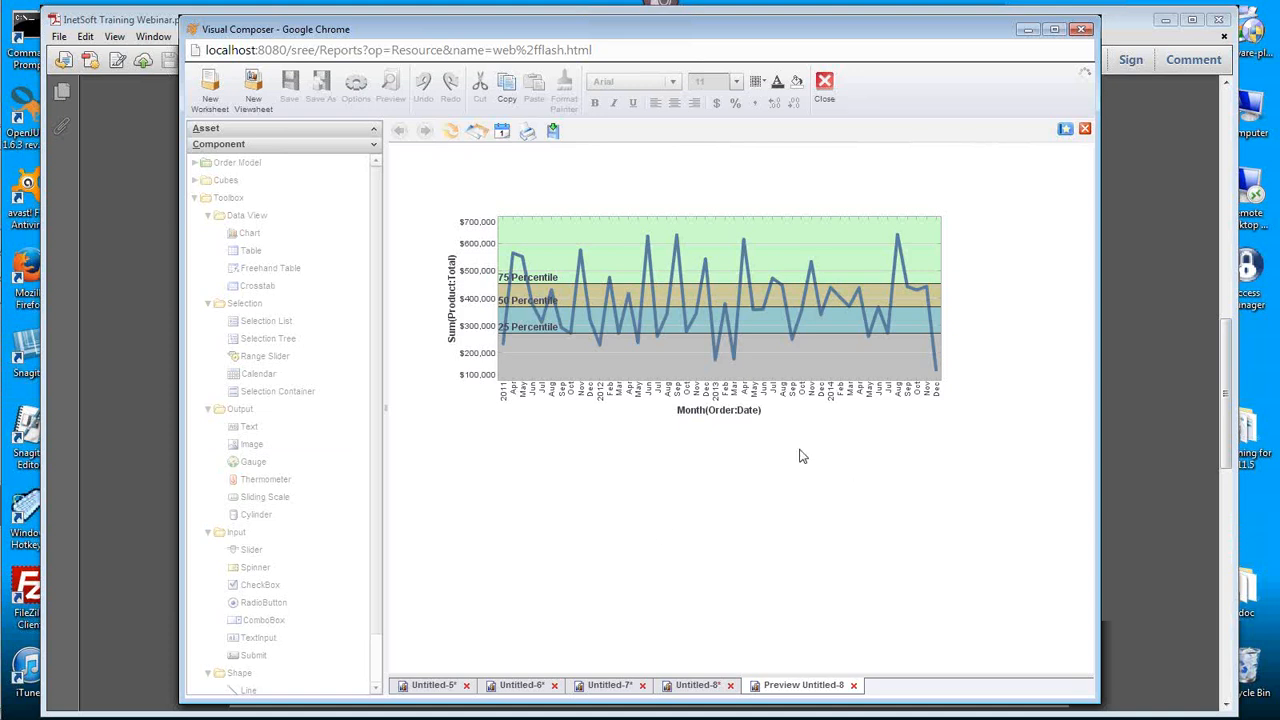
{"action": "mouse_move", "coordinate": [752, 270]}
{"action": "mouse_move", "coordinate": [745, 248]}
{"action": "mouse_move", "coordinate": [677, 241]}
{"action": "mouse_move", "coordinate": [813, 267]}
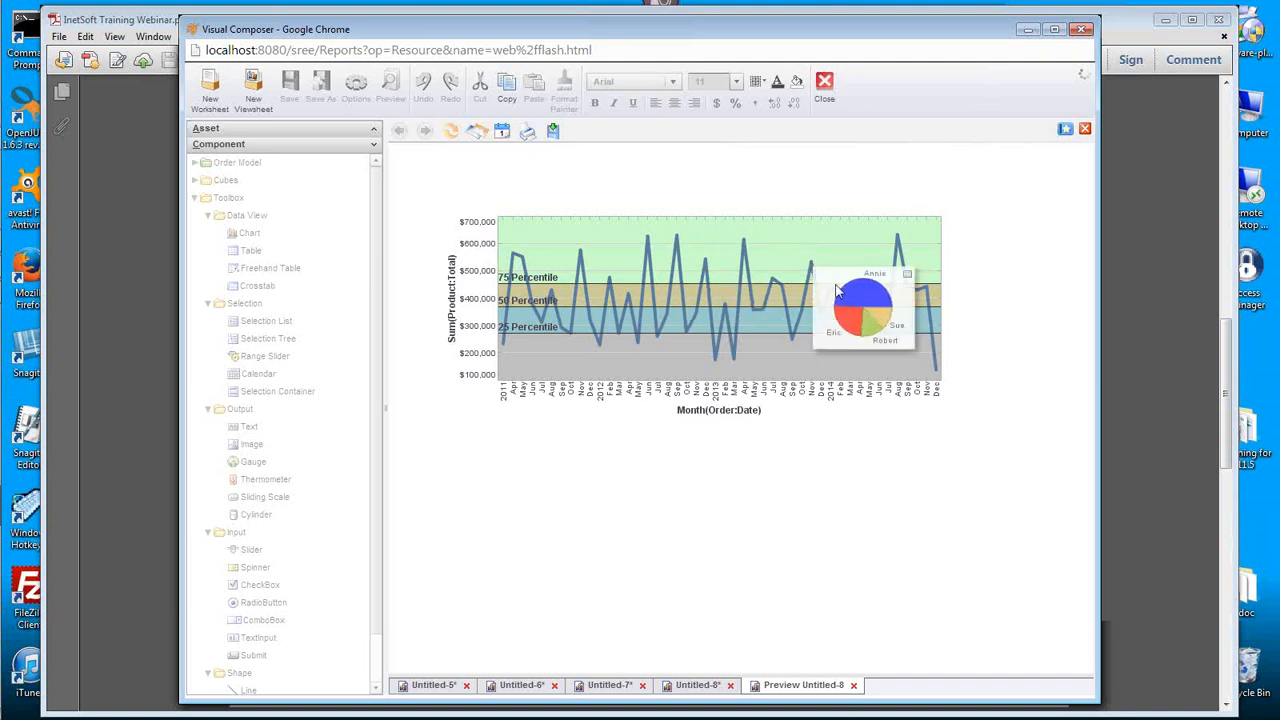
{"action": "mouse_move", "coordinate": [862, 297]}
{"action": "mouse_move", "coordinate": [706, 264]}
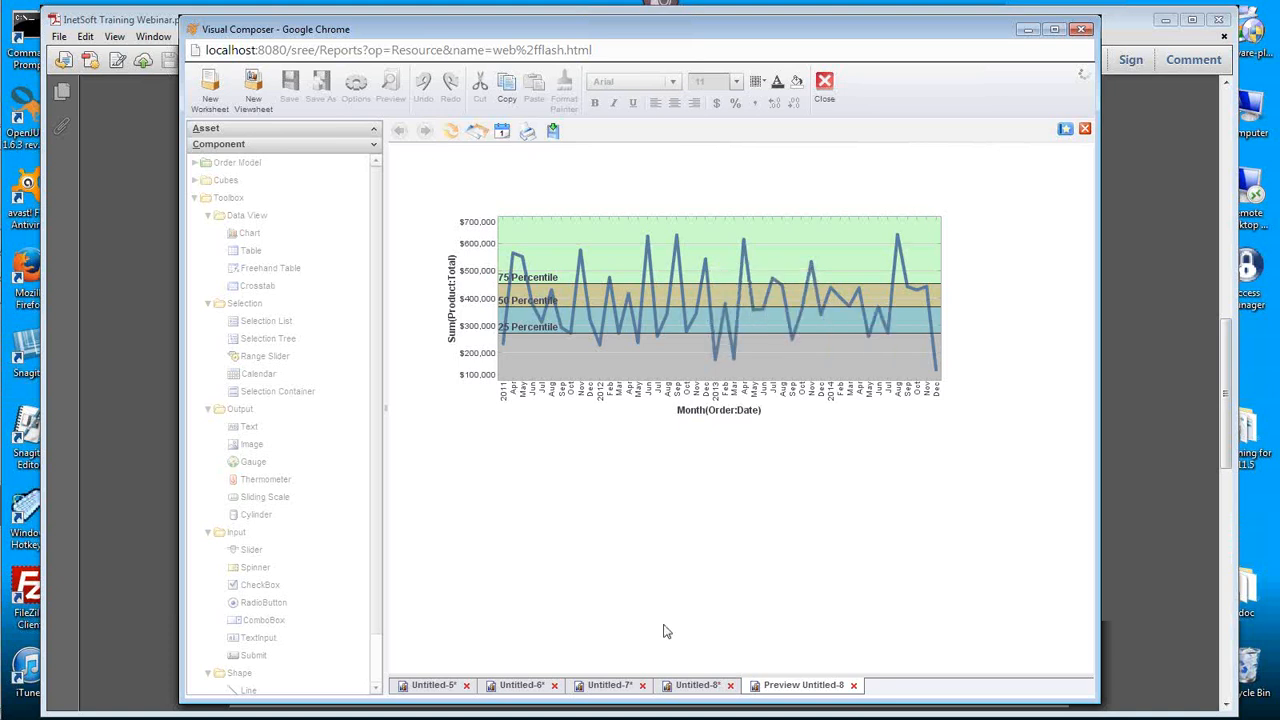
Step: Give the employeePie chart in Untitled-8 a custom tooltip format that references {0}, the Sum(Product:Total) column
{"action": "left_click", "coordinate": [694, 686]}
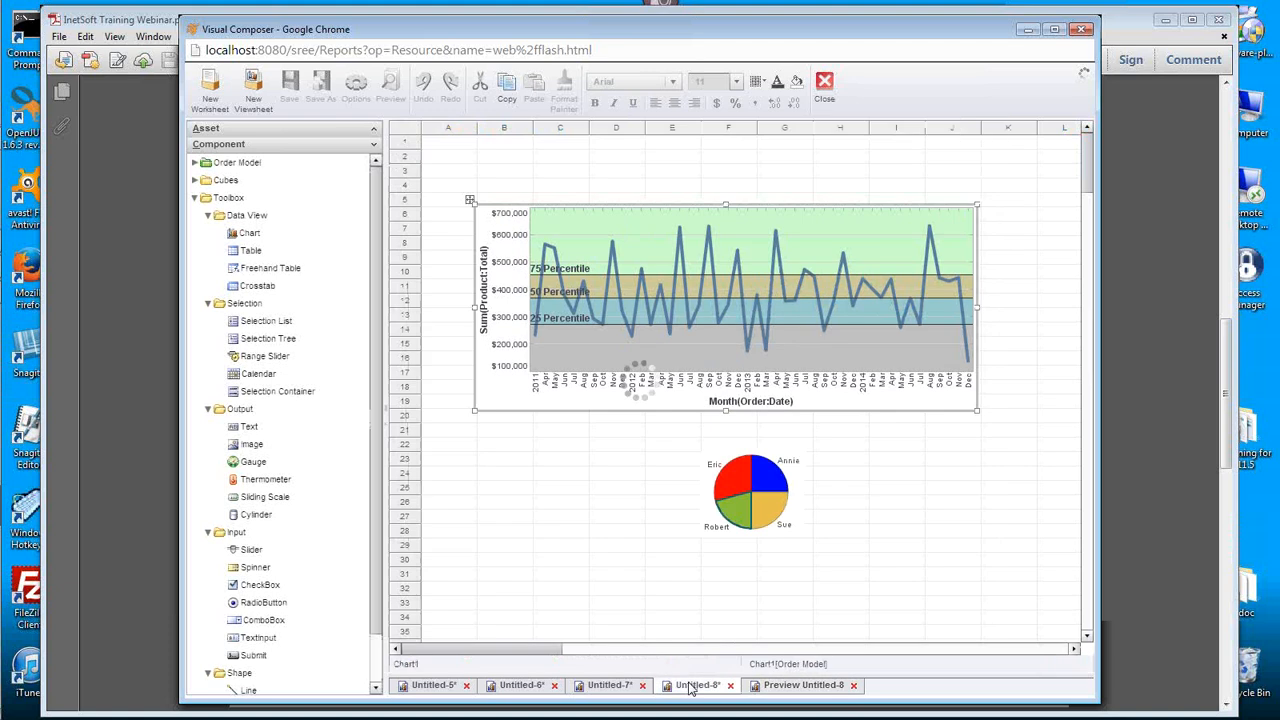
{"action": "left_click", "coordinate": [737, 488]}
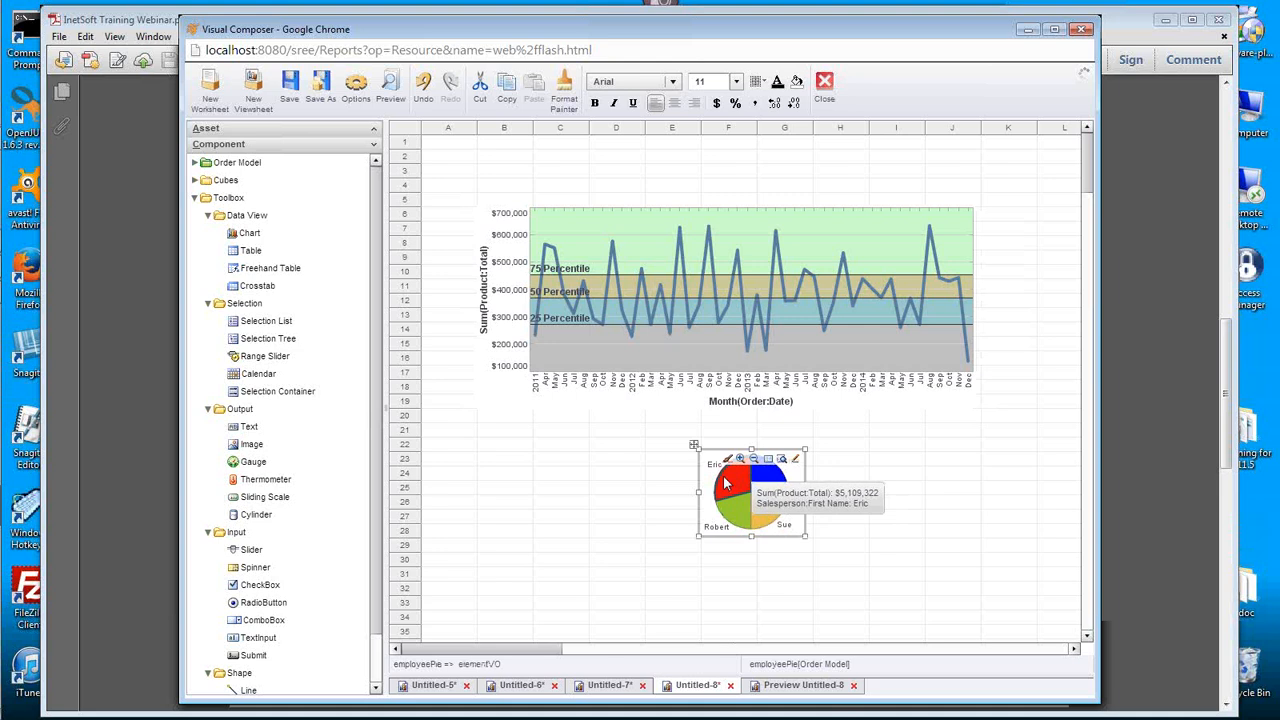
{"action": "right_click", "coordinate": [735, 484]}
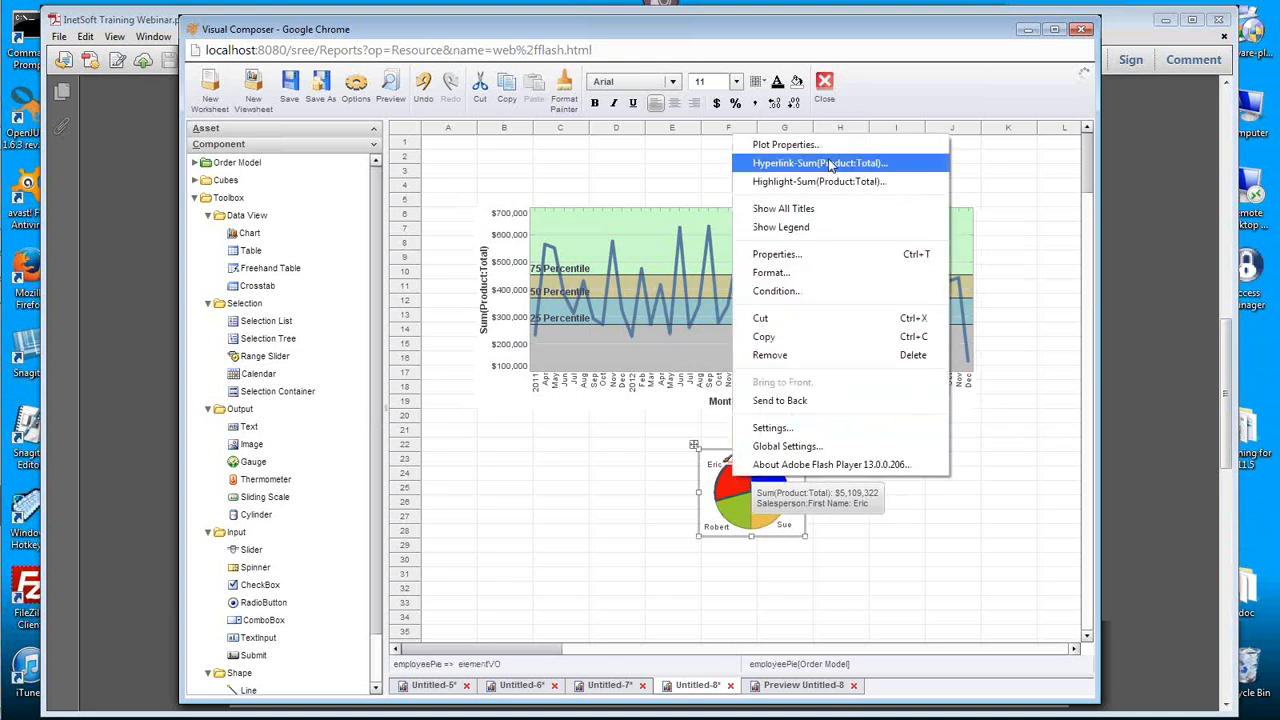
{"action": "left_click", "coordinate": [817, 259]}
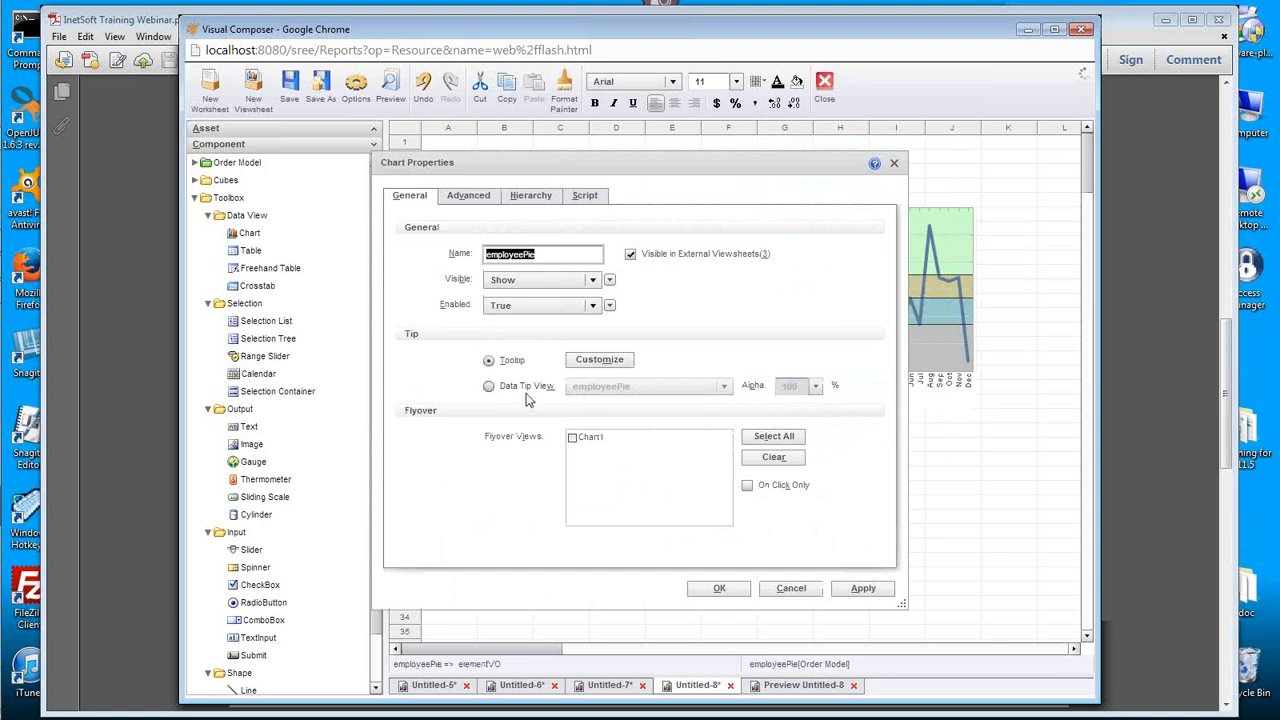
{"action": "left_click", "coordinate": [603, 360]}
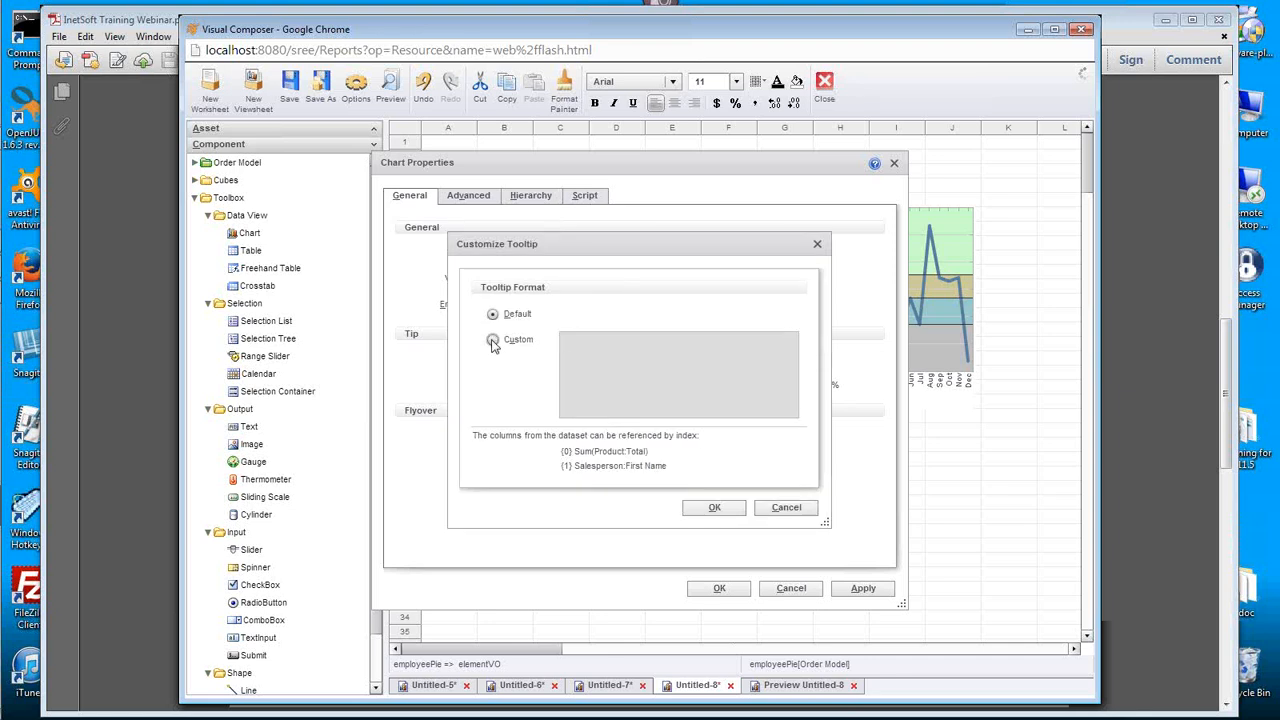
{"action": "left_click", "coordinate": [493, 342]}
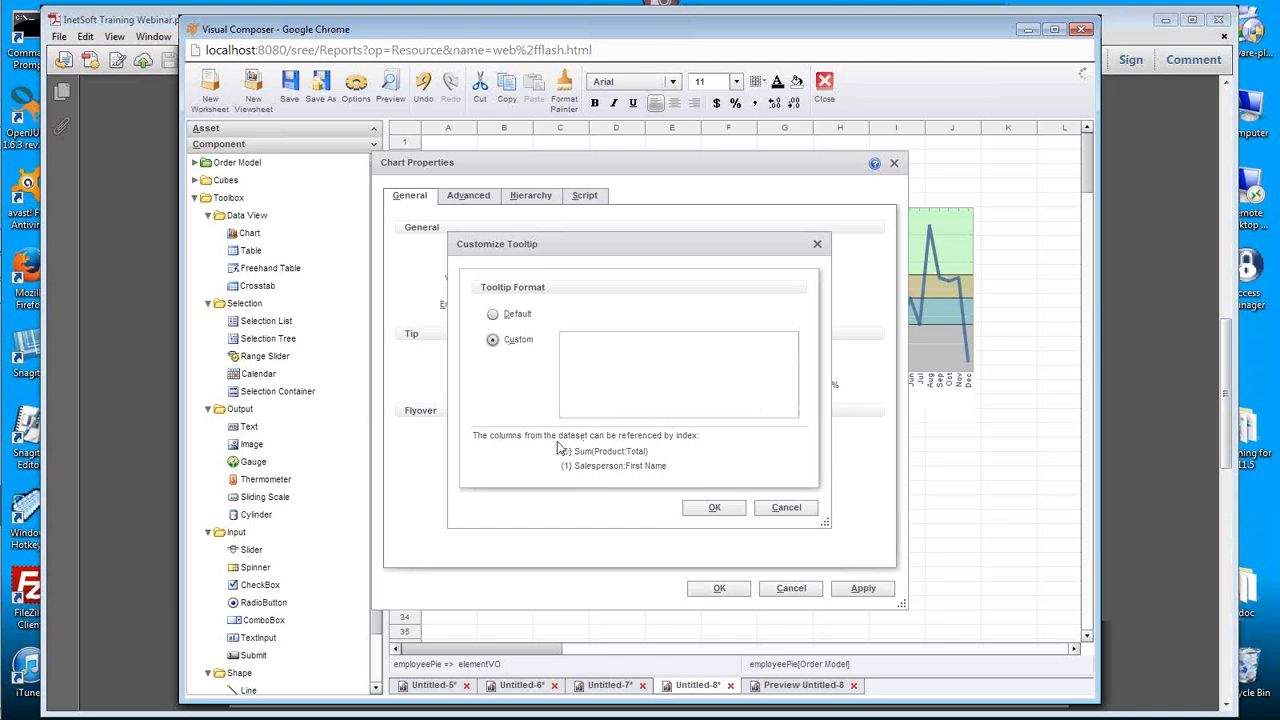
{"action": "left_click", "coordinate": [662, 370]}
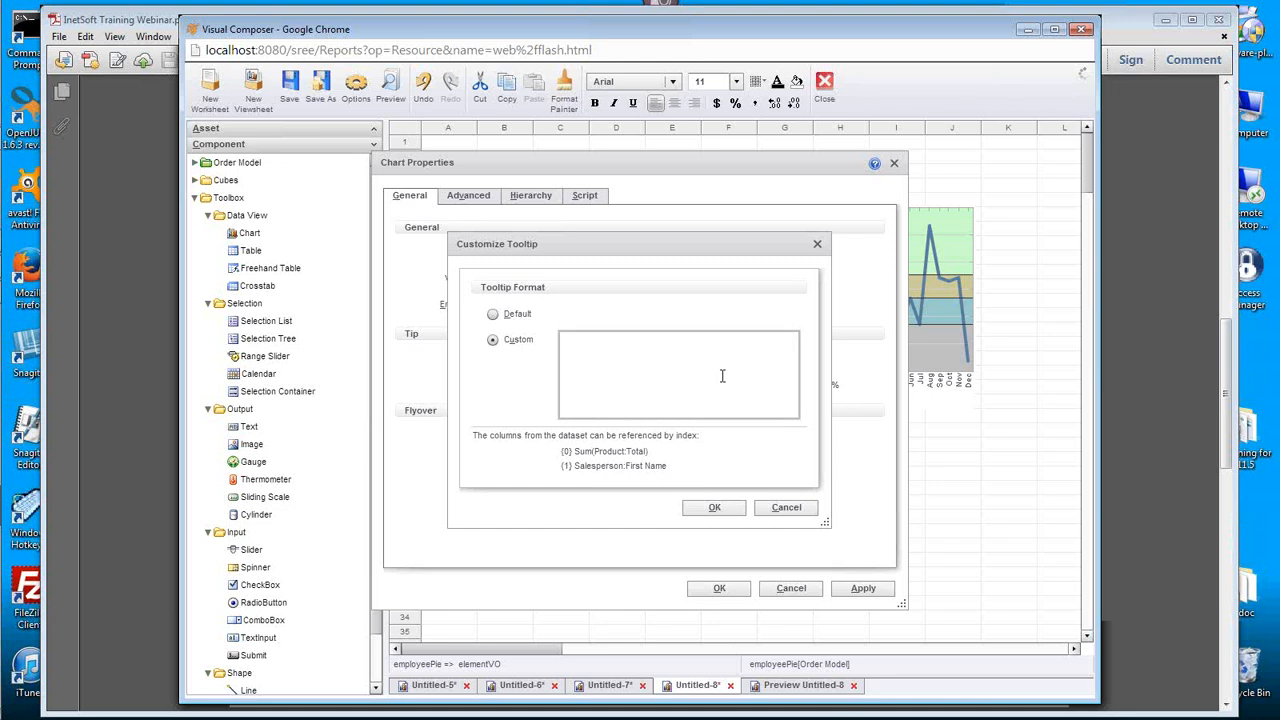
{"action": "type", "text": "S"}
{"action": "type", "text": "{0"}
{"action": "left_click", "coordinate": [729, 506]}
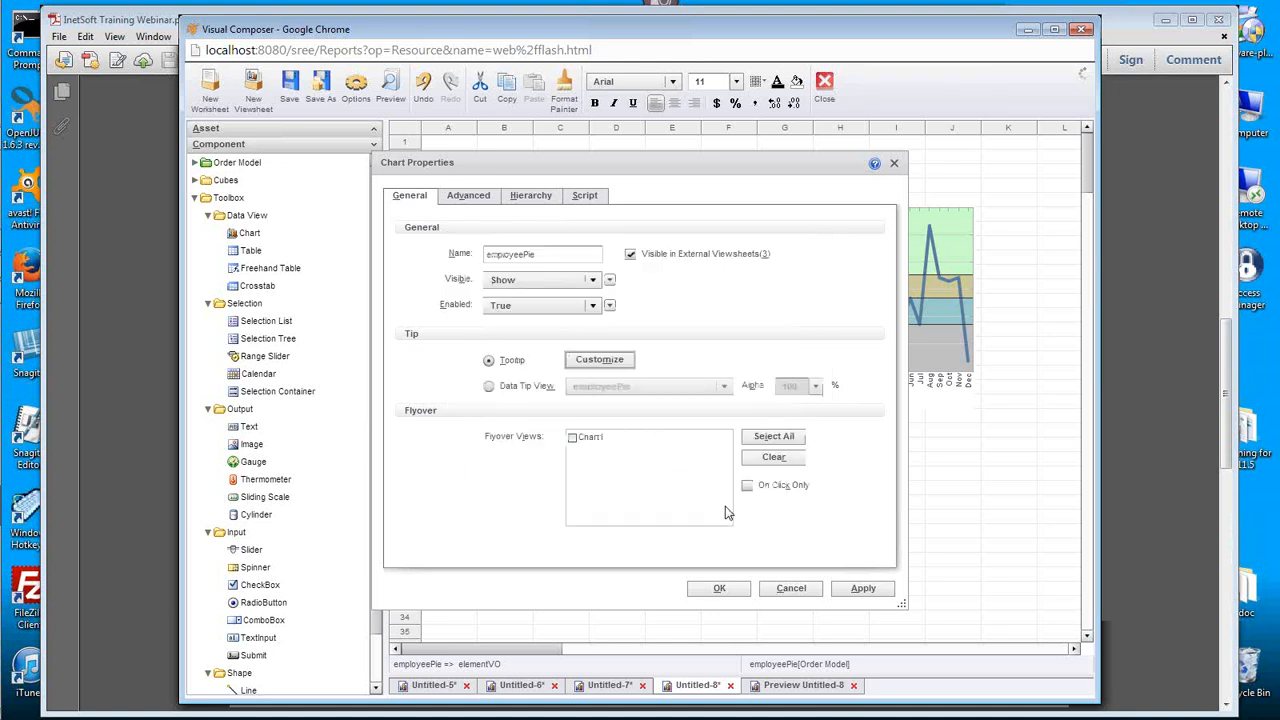
{"action": "left_click", "coordinate": [722, 588]}
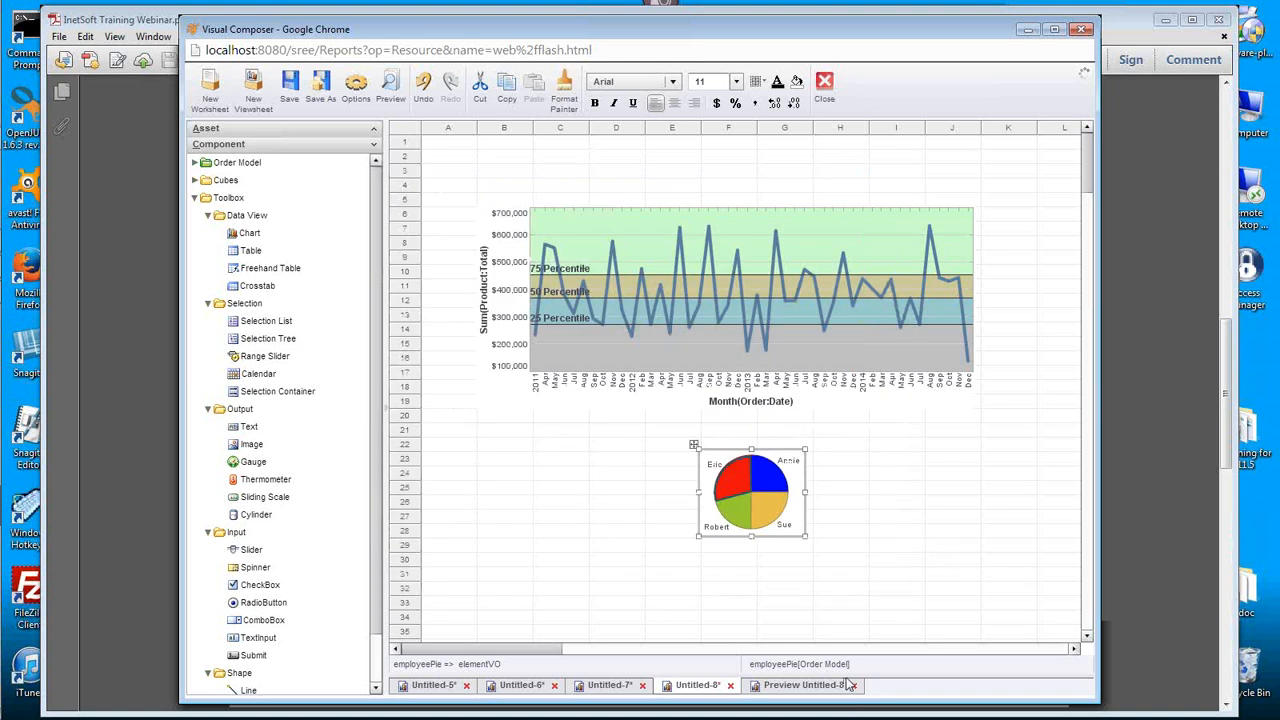
Step: Return to the Untitled-8 preview and check the pie data tip at a peak of the line chart
{"action": "left_click", "coordinate": [797, 688]}
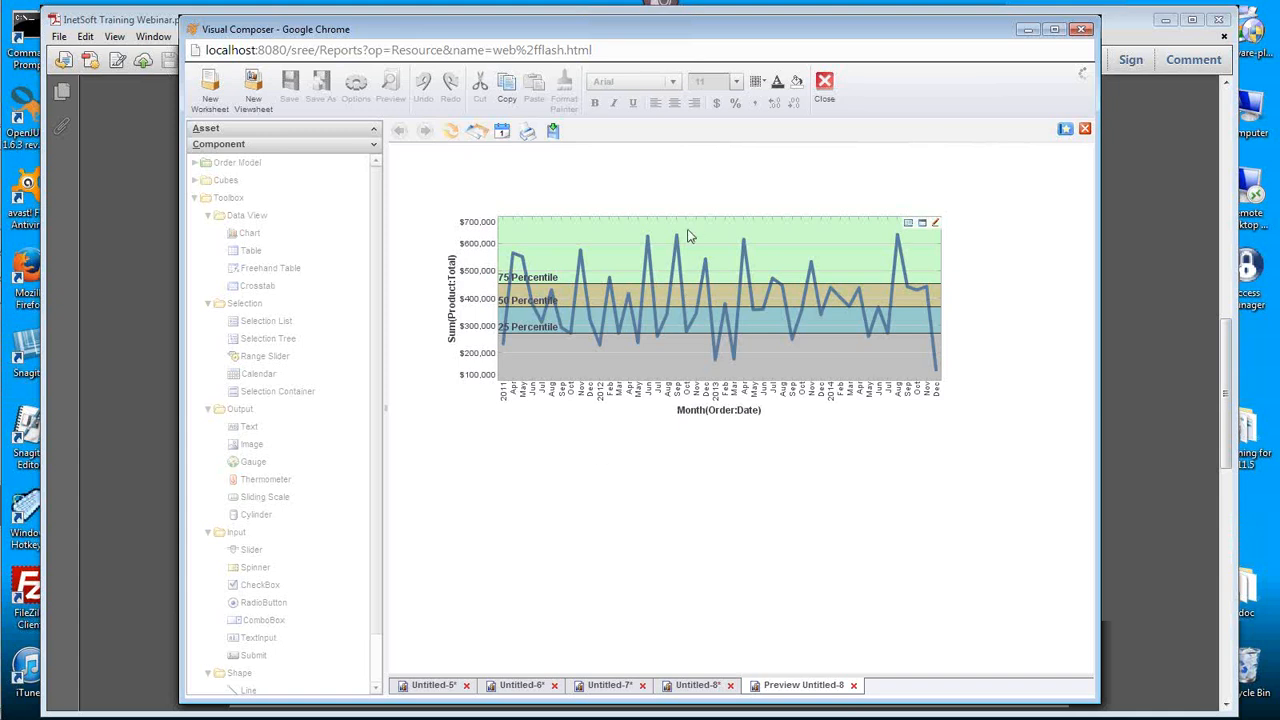
{"action": "mouse_move", "coordinate": [678, 236]}
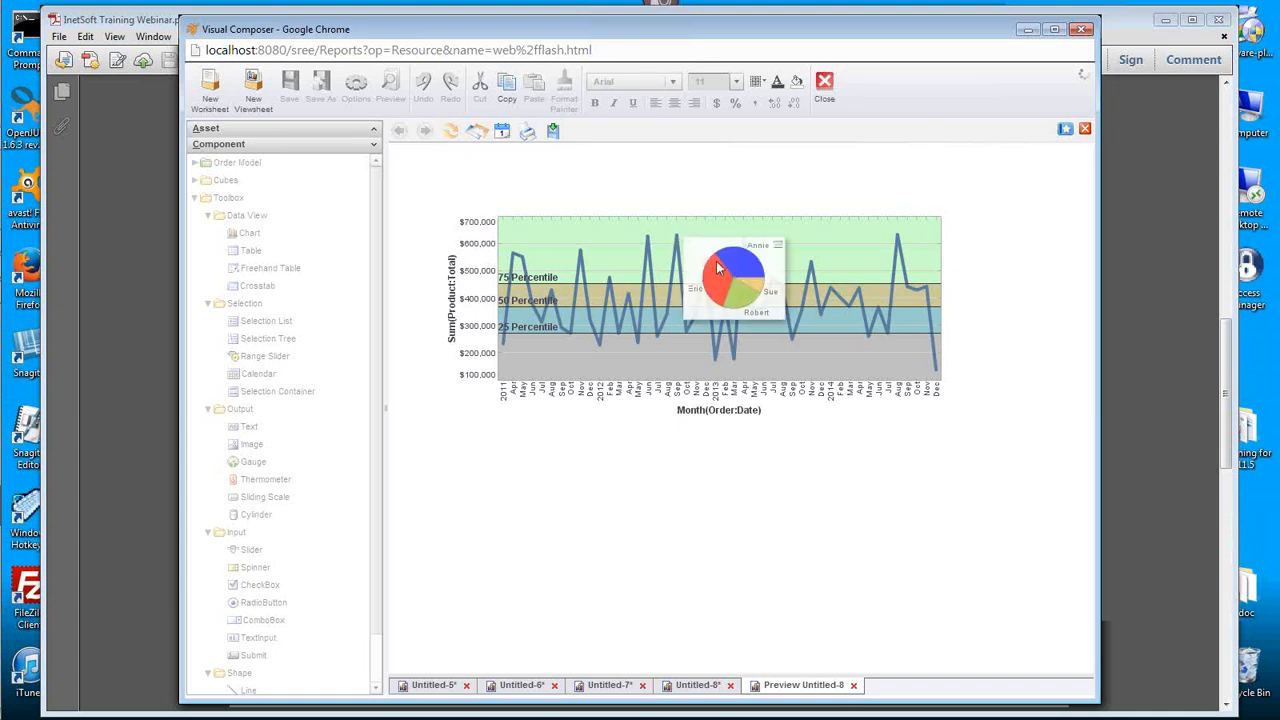